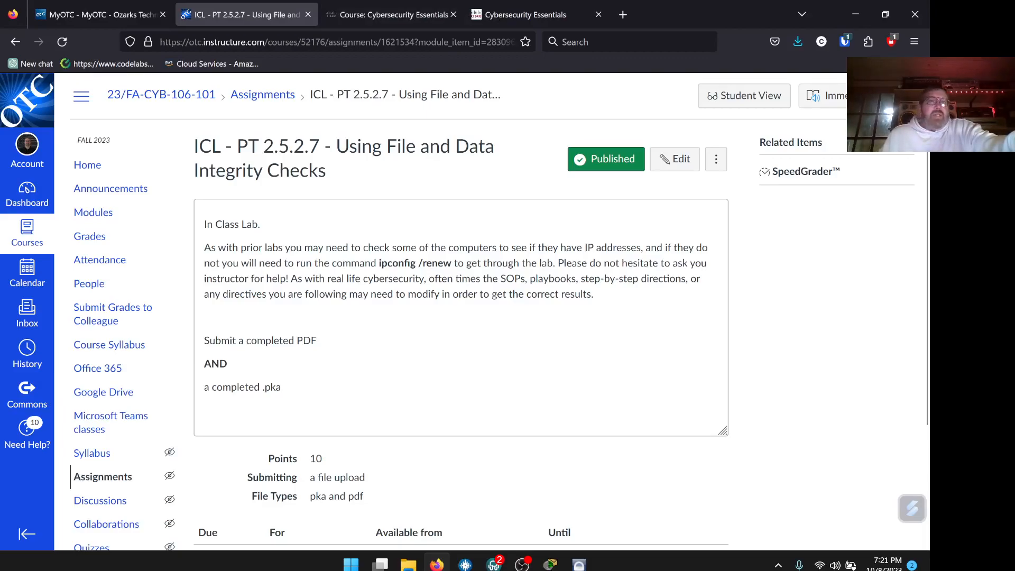
Launch Chapter 2: The Cybersecurity Cube from the Cybersecurity Essentials course.
{"action": "left_click", "coordinate": [377, 16]}
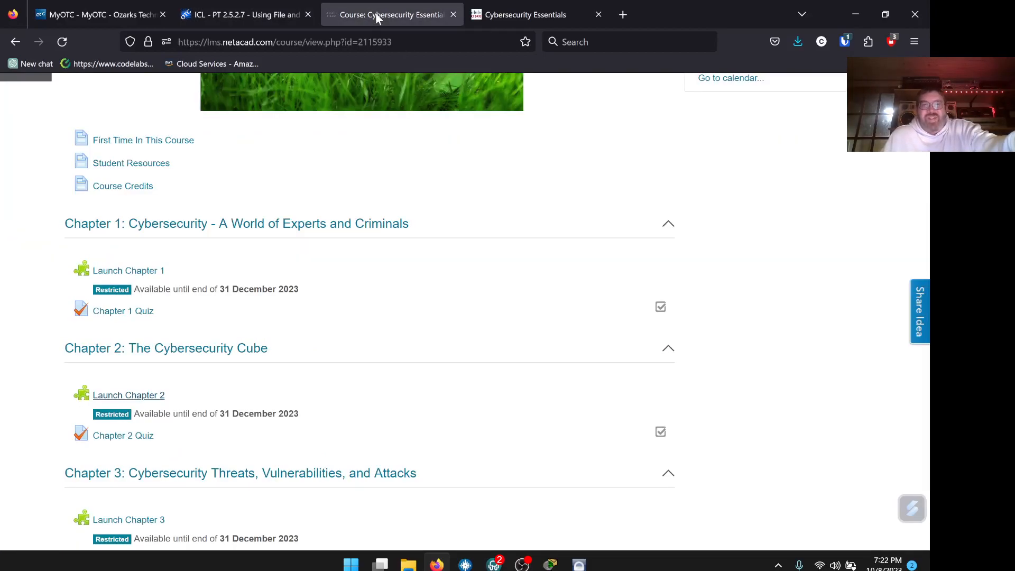
{"action": "scroll", "coordinate": [383, 222], "scroll_direction": "up", "scroll_amount": 1}
{"action": "scroll", "coordinate": [384, 222], "scroll_direction": "up", "scroll_amount": 6}
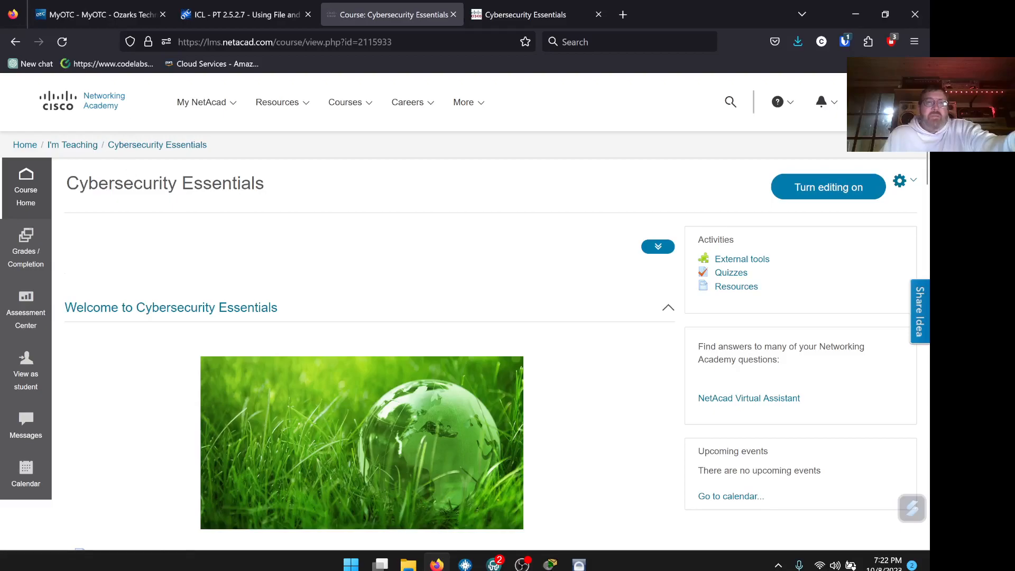
{"action": "scroll", "coordinate": [349, 198], "scroll_direction": "down", "scroll_amount": 10}
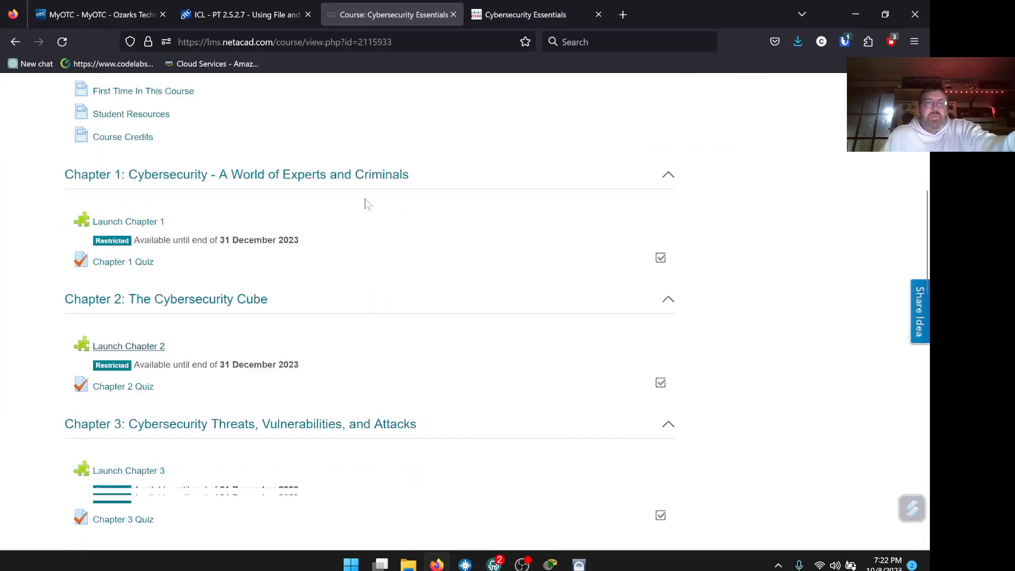
{"action": "left_click", "coordinate": [130, 326]}
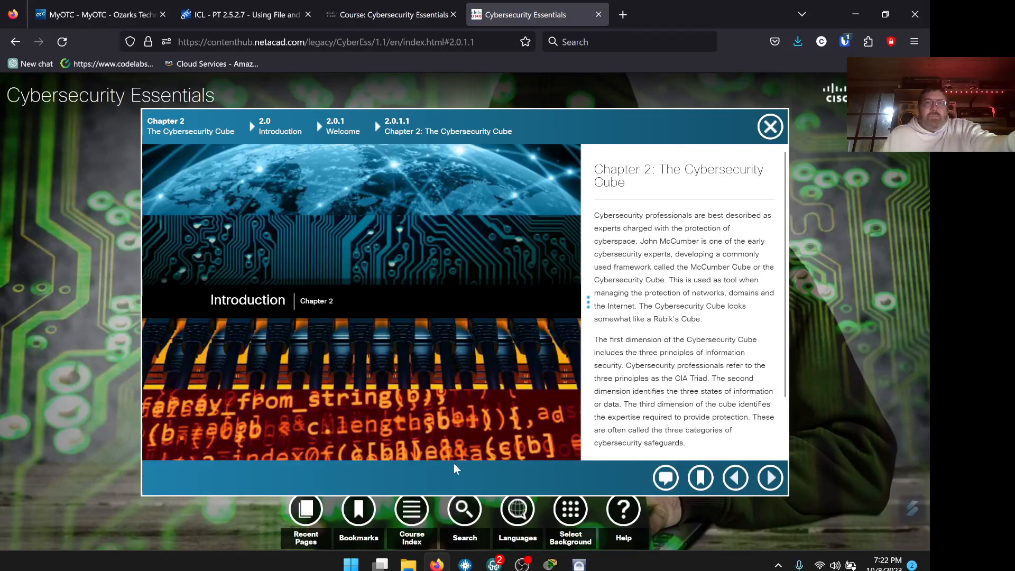
Open activity 2.5.2.7 Using File and Data Integrity Checks from the course's Packet Tracer Index.
{"action": "left_click", "coordinate": [419, 505]}
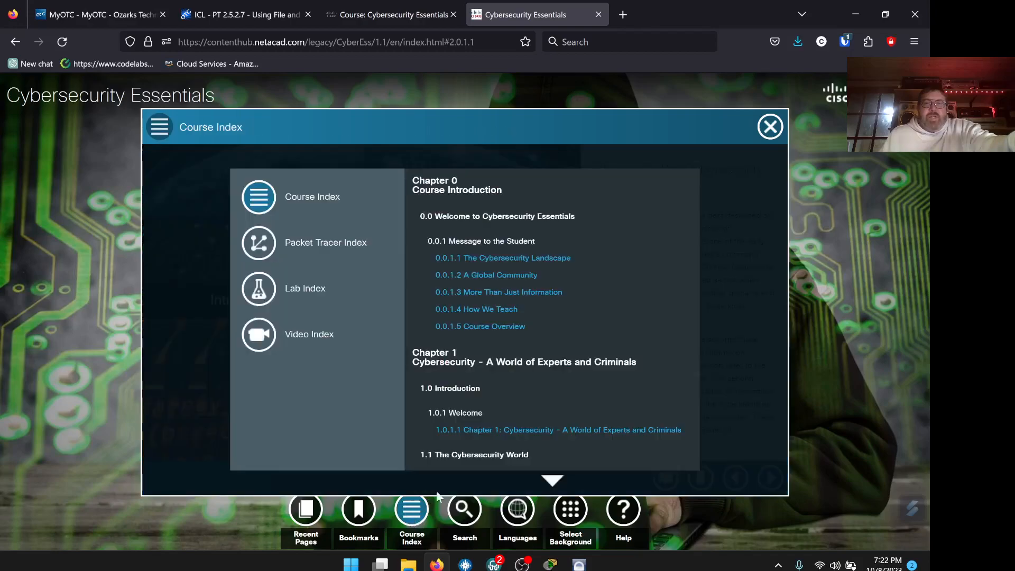
{"action": "left_click", "coordinate": [308, 248]}
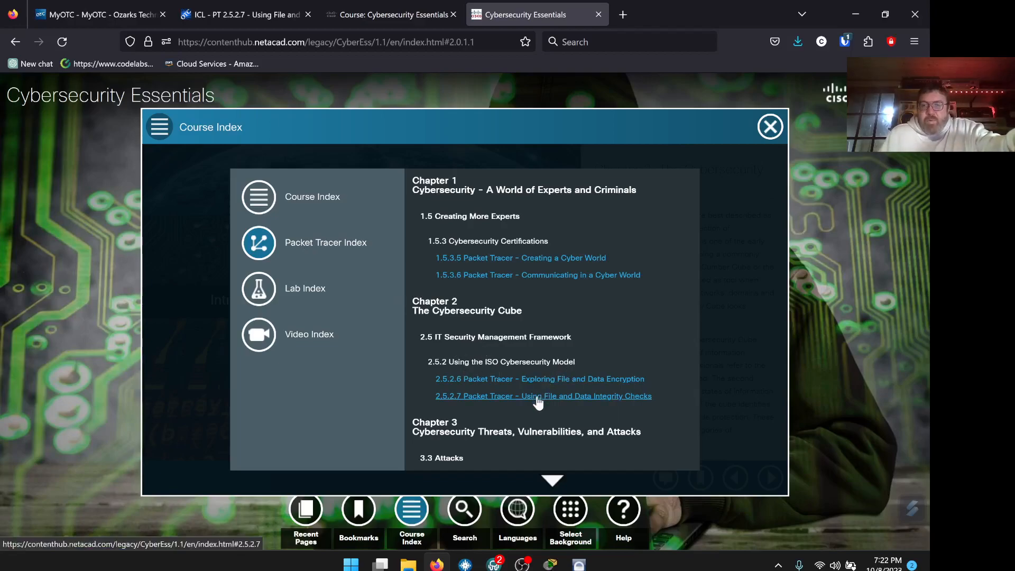
{"action": "scroll", "coordinate": [536, 400], "scroll_direction": "down", "scroll_amount": 2}
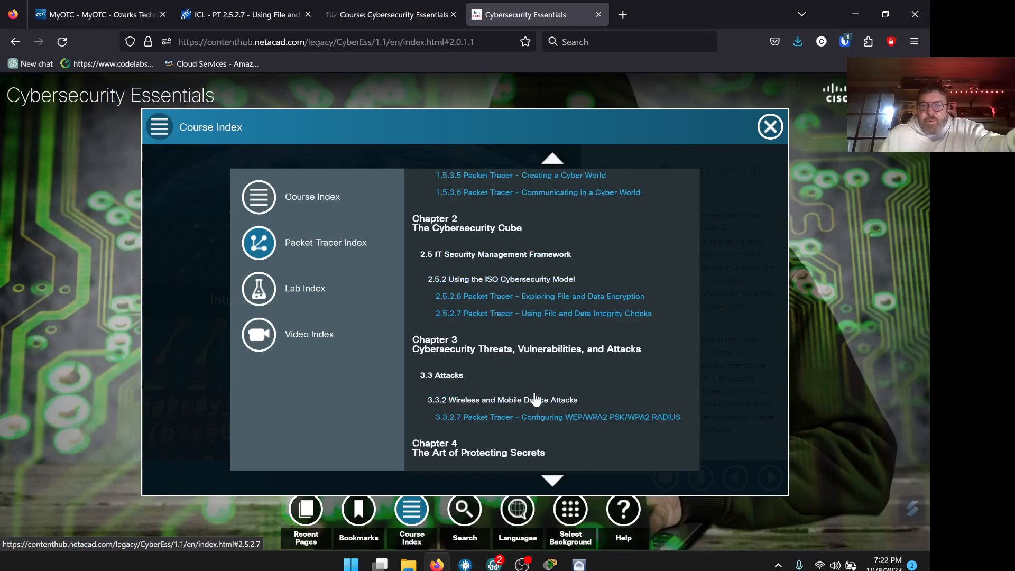
{"action": "left_click", "coordinate": [586, 314]}
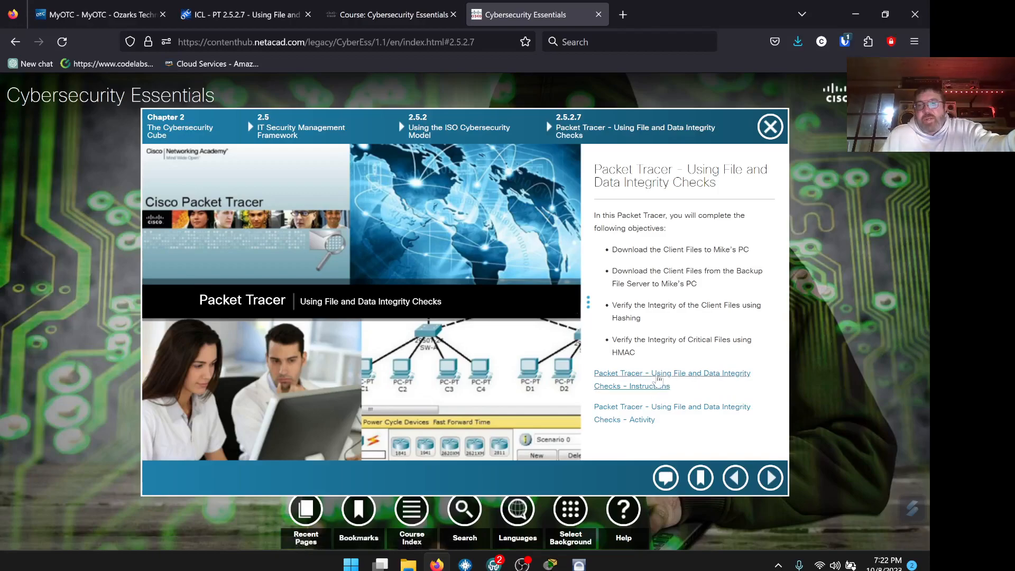
Open the 2.5.2.7 instructions PDF in a new tab and download the activity's .pka file.
{"action": "right_click", "coordinate": [658, 374]}
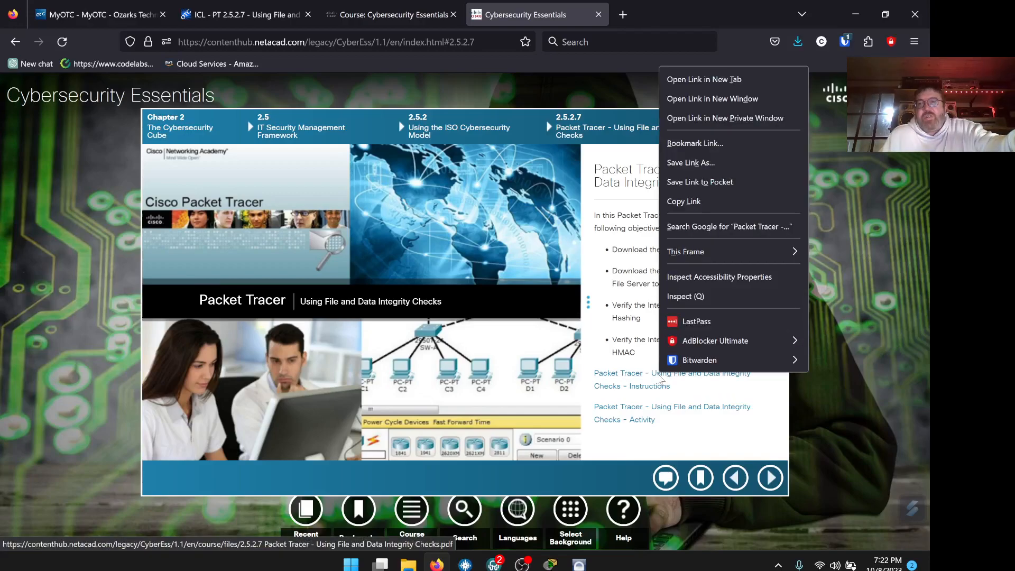
{"action": "left_click", "coordinate": [713, 81]}
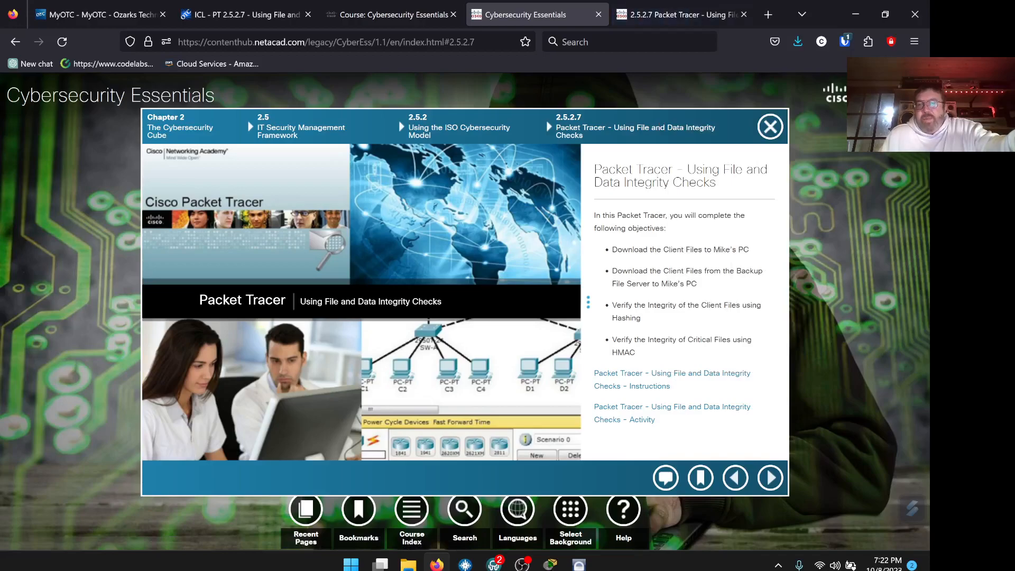
{"action": "right_click", "coordinate": [674, 415]}
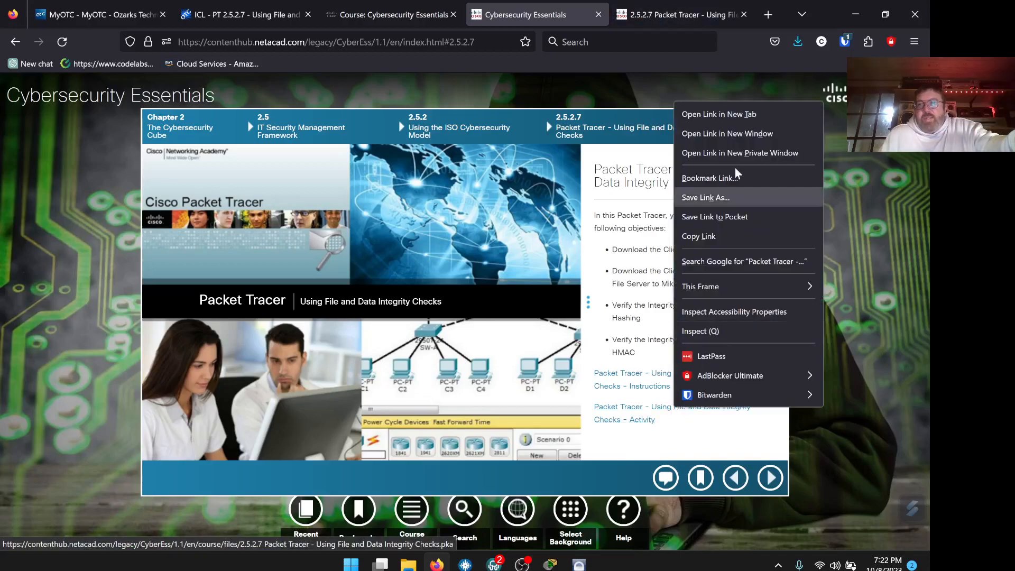
{"action": "left_click", "coordinate": [730, 121]}
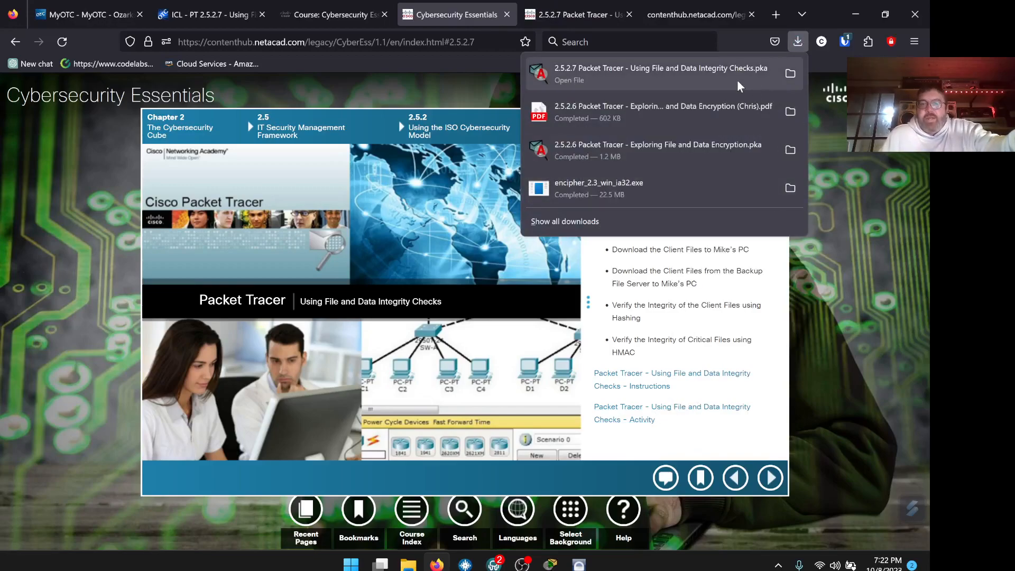
{"action": "left_click", "coordinate": [558, 546]}
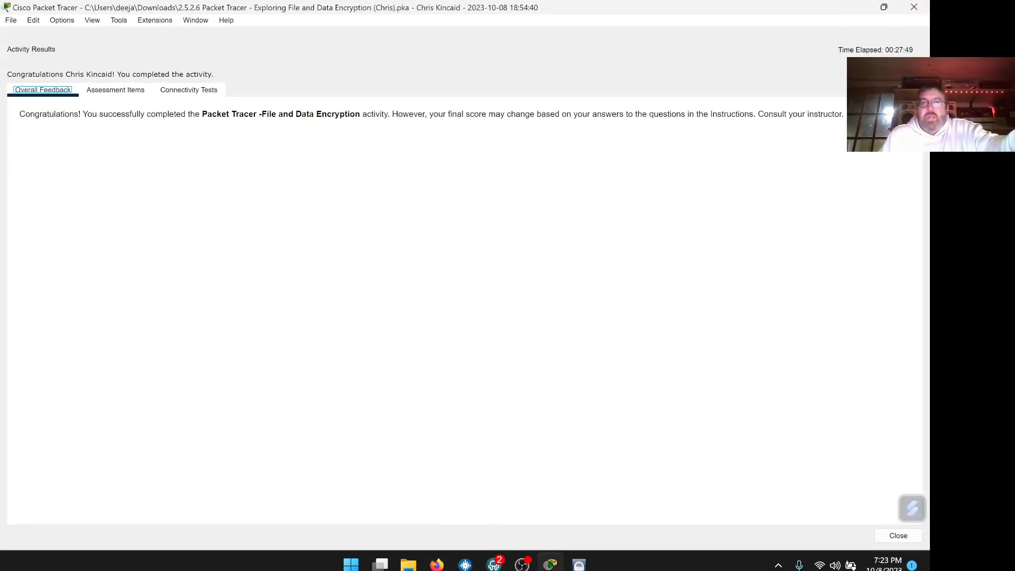
Close the 2.5.2.6 Activity Results window and minimize Packet Tracer.
{"action": "left_click", "coordinate": [900, 536]}
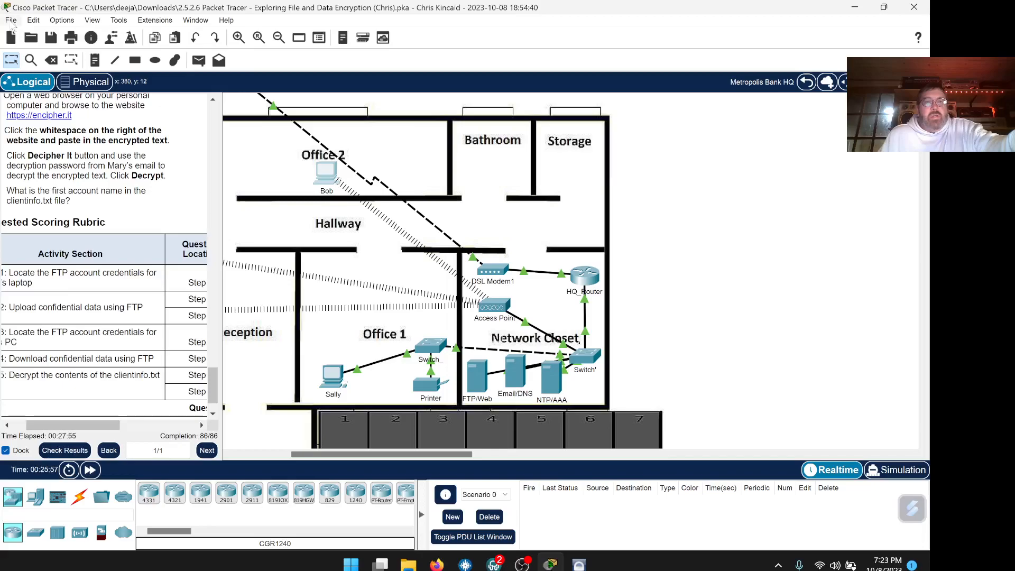
{"action": "left_click", "coordinate": [11, 23]}
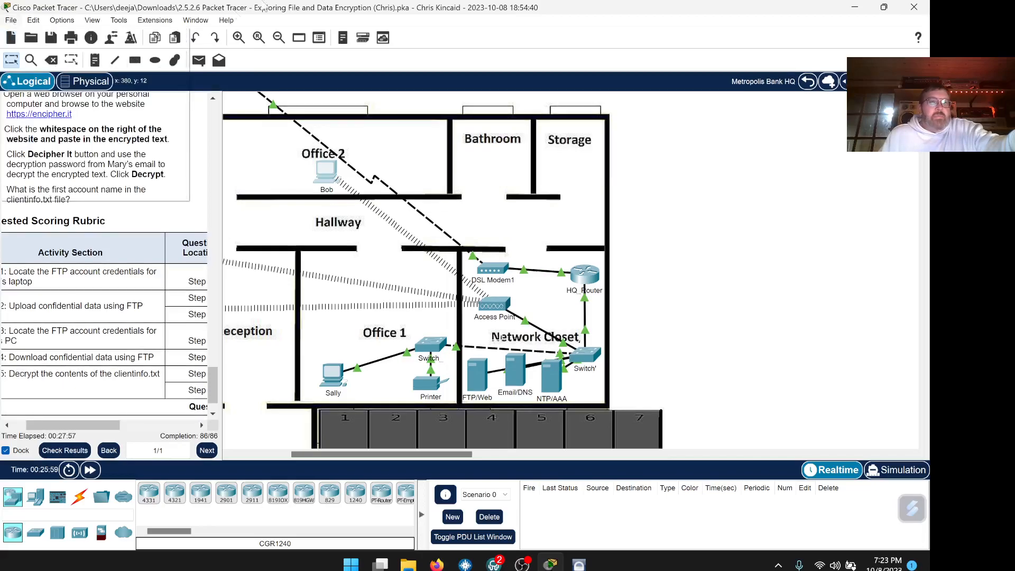
{"action": "left_click", "coordinate": [300, 11]}
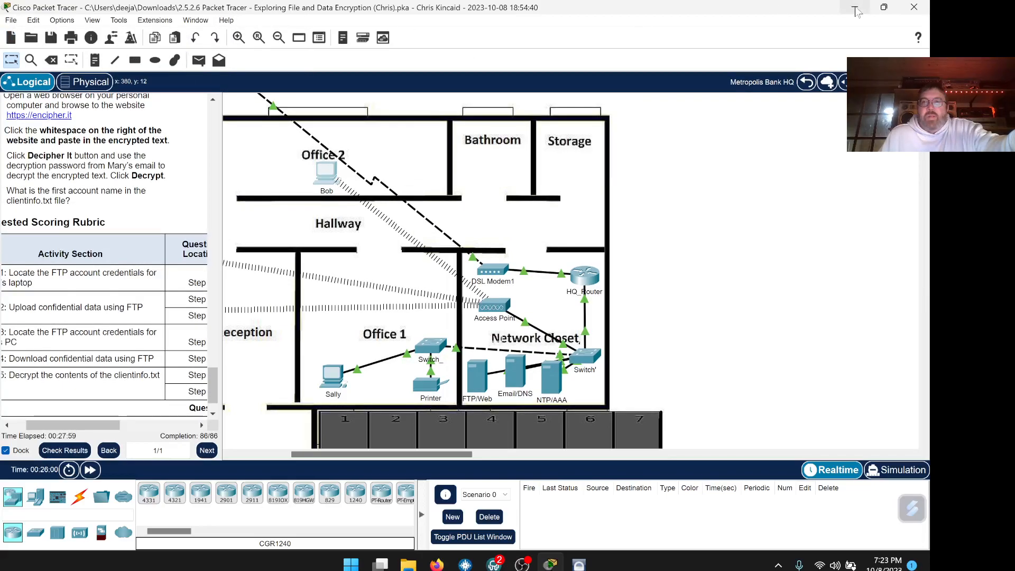
{"action": "left_click", "coordinate": [855, 7]}
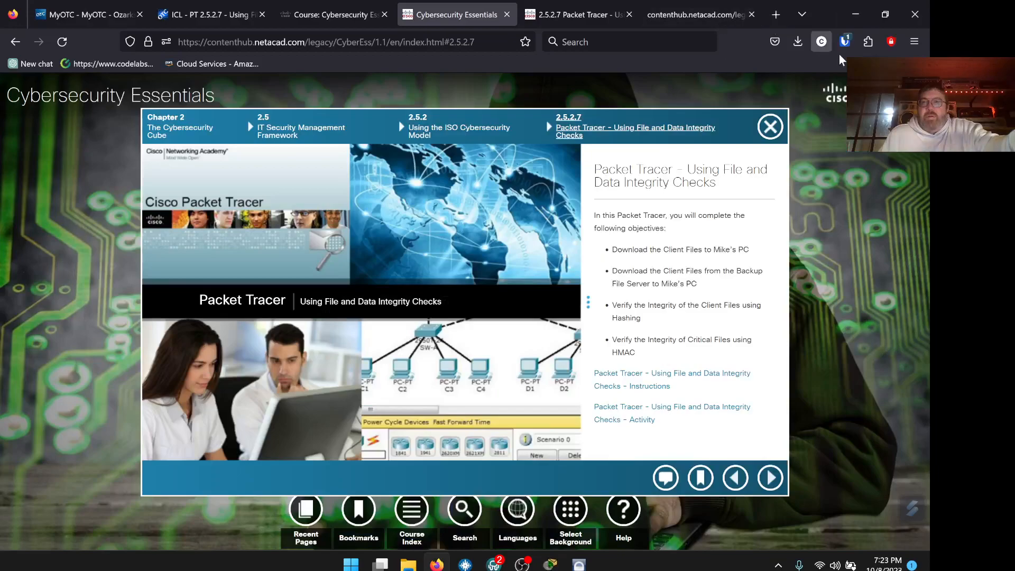
Show the downloaded 2.5.2.7 .pka file in Downloads, then close the blank tab to return to the PDF.
{"action": "left_click", "coordinate": [798, 42]}
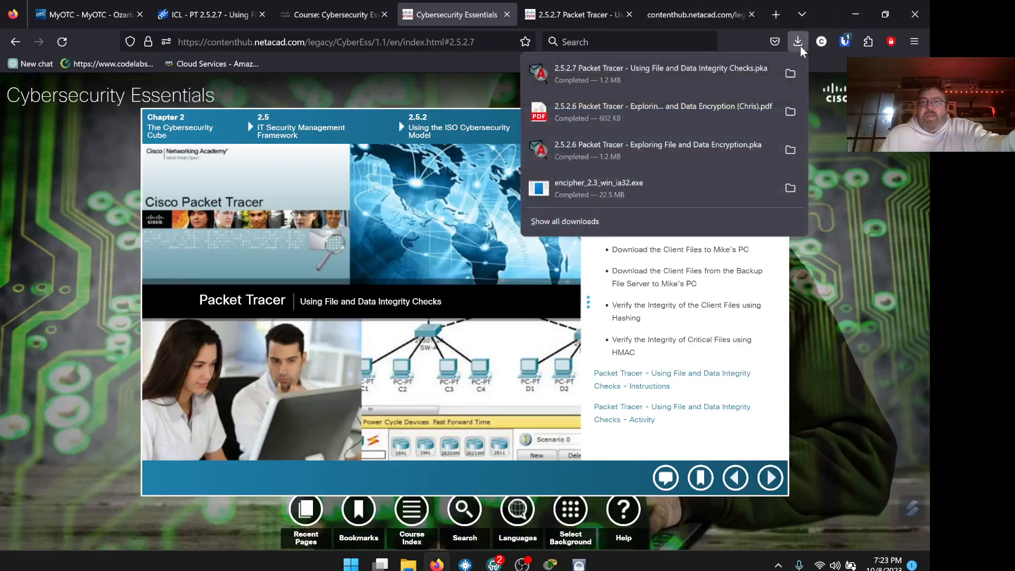
{"action": "left_click", "coordinate": [791, 74]}
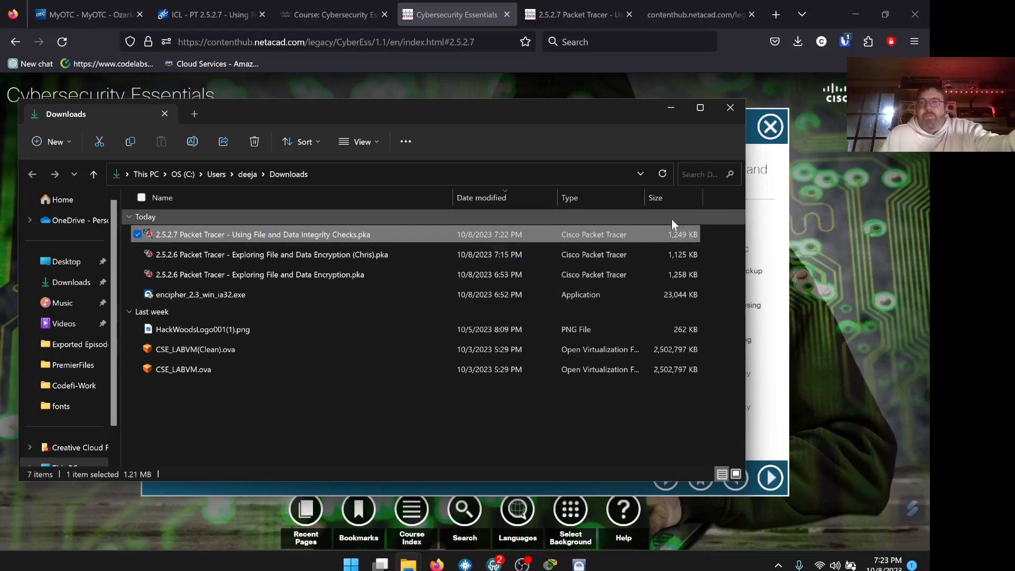
{"action": "left_click", "coordinate": [670, 108]}
{"action": "left_click", "coordinate": [697, 16]}
{"action": "left_click", "coordinate": [751, 15]}
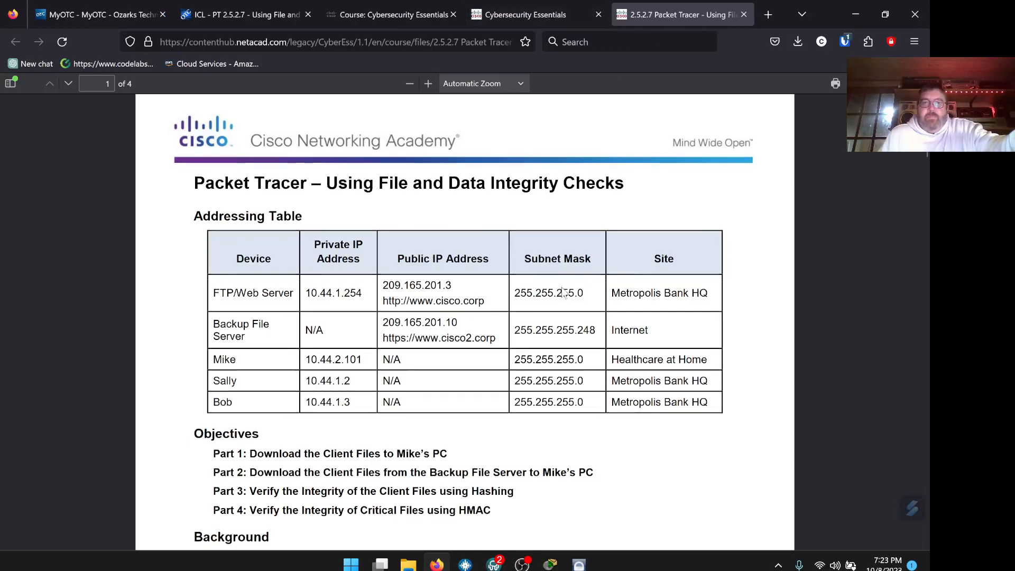
Read the PDF's addressing table, objectives and Part 1–2 steps, then minimize Firefox.
{"action": "scroll", "coordinate": [515, 271], "scroll_direction": "down", "scroll_amount": 8}
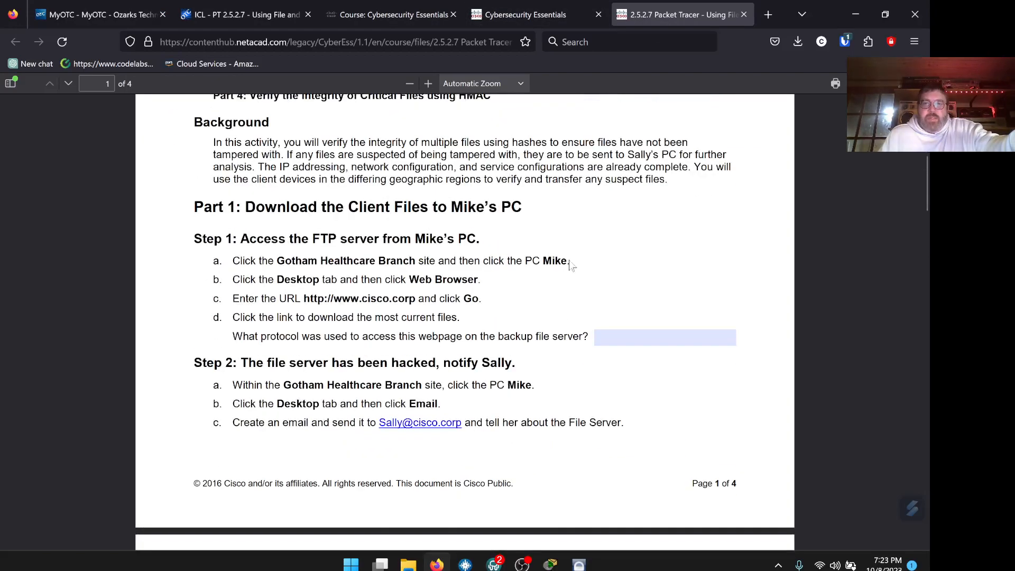
{"action": "scroll", "coordinate": [570, 312], "scroll_direction": "down", "scroll_amount": 10}
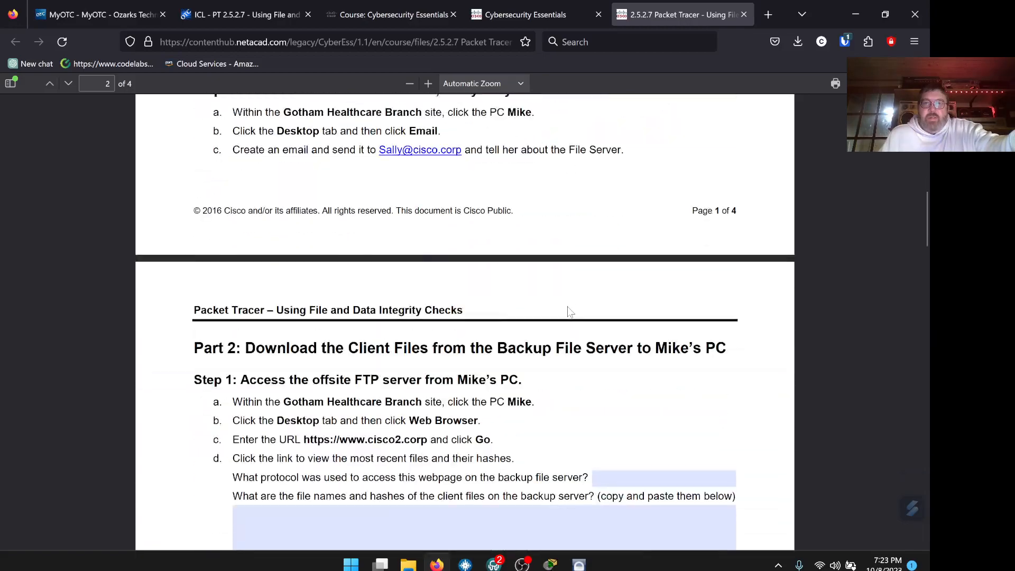
{"action": "scroll", "coordinate": [570, 312], "scroll_direction": "up", "scroll_amount": 18}
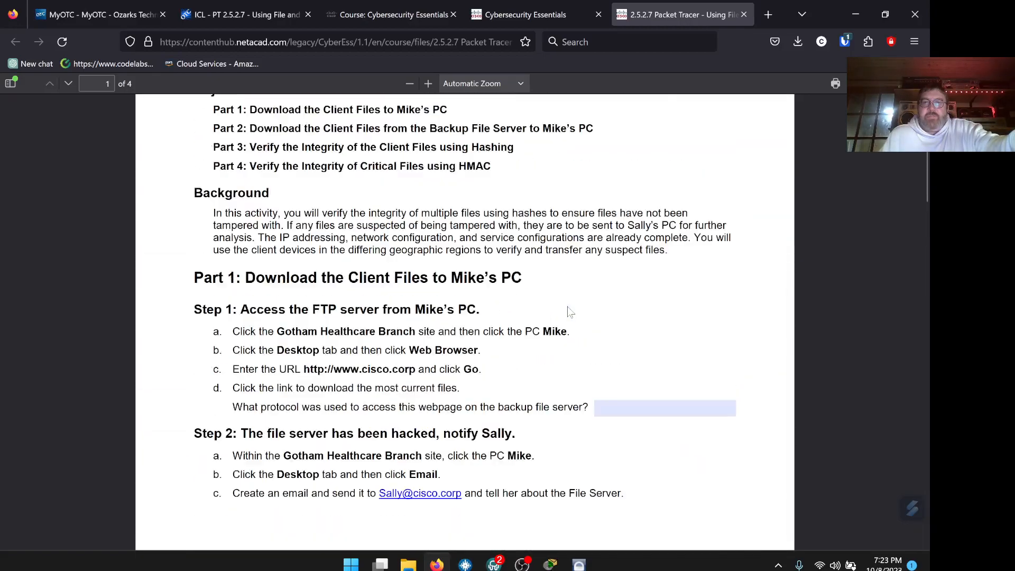
{"action": "scroll", "coordinate": [569, 311], "scroll_direction": "up", "scroll_amount": 2}
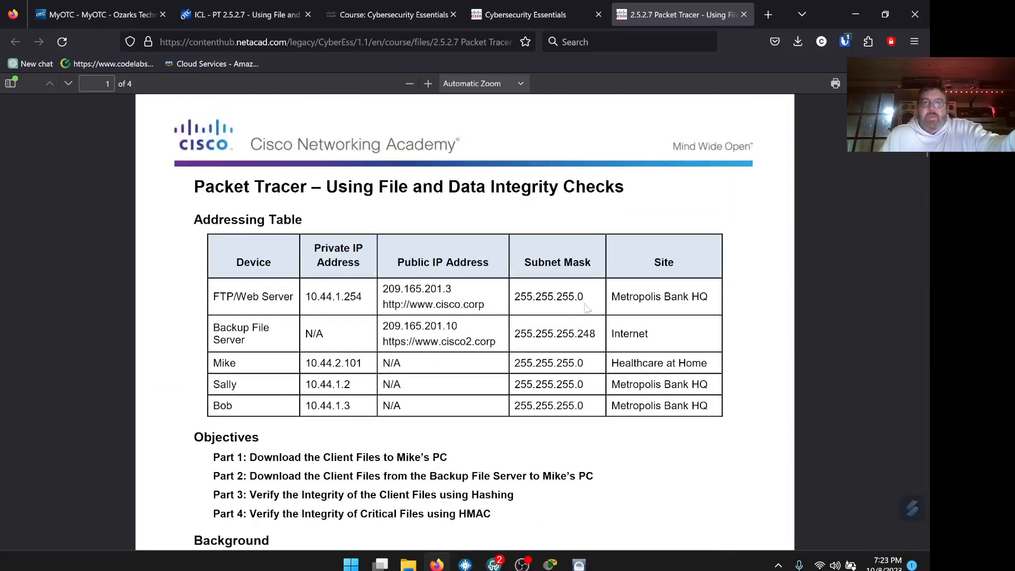
{"action": "left_click", "coordinate": [856, 12]}
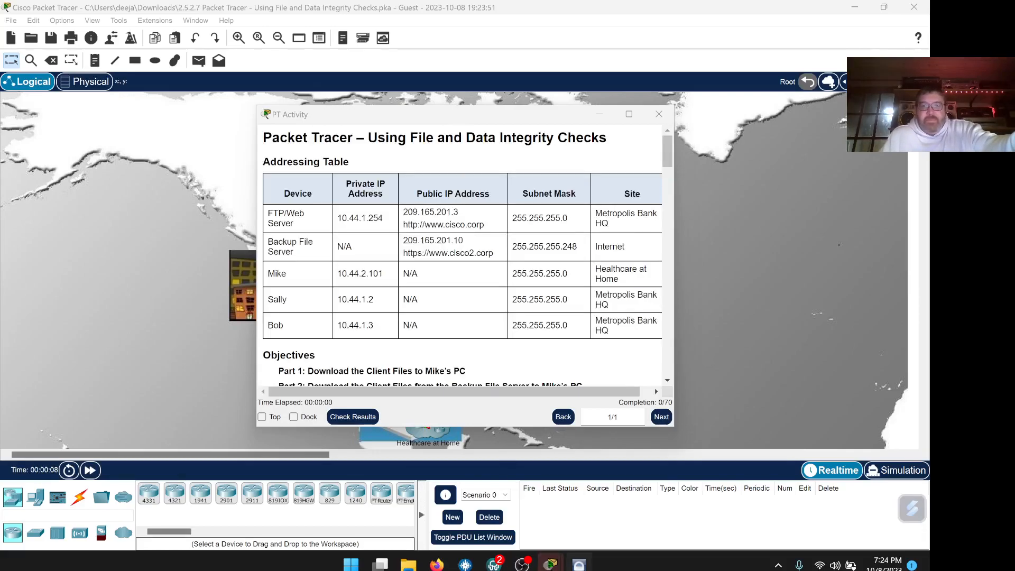
Bring the User Profile dialog to the front and reposition it on screen.
{"action": "mouse_move", "coordinate": [550, 564]}
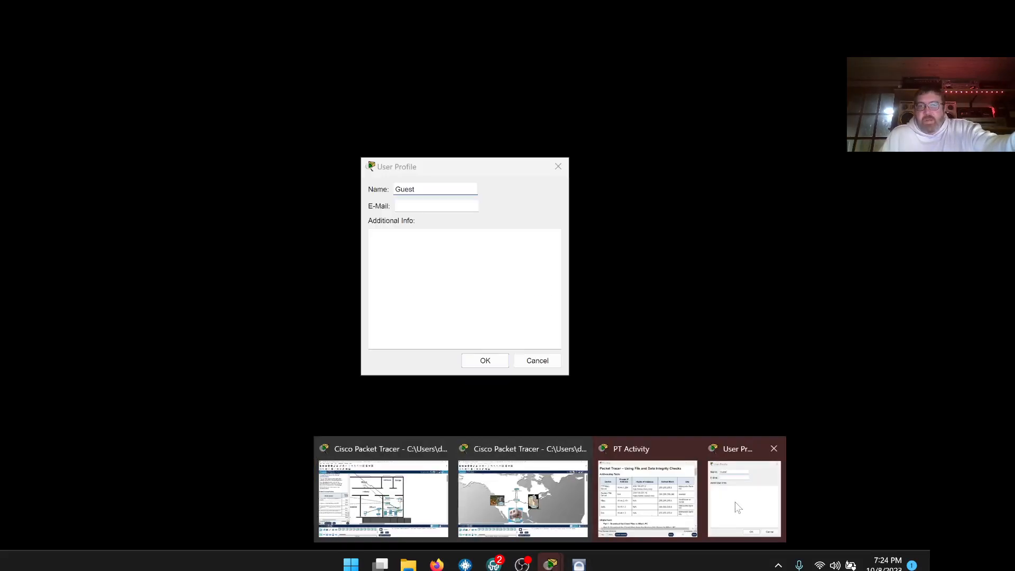
{"action": "left_click", "coordinate": [735, 501]}
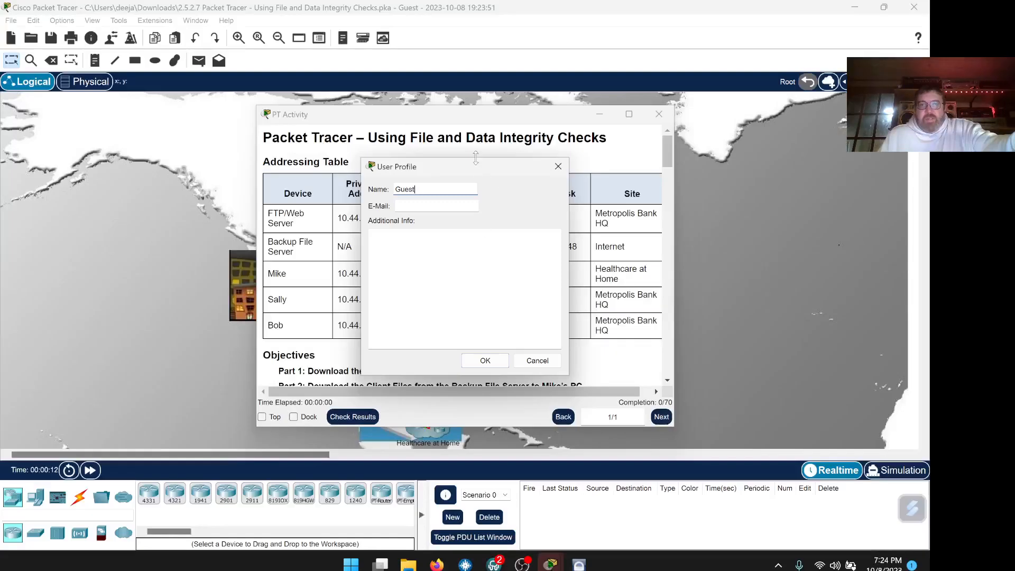
{"action": "left_click_drag", "start_coordinate": [471, 167], "coordinate": [525, 140]}
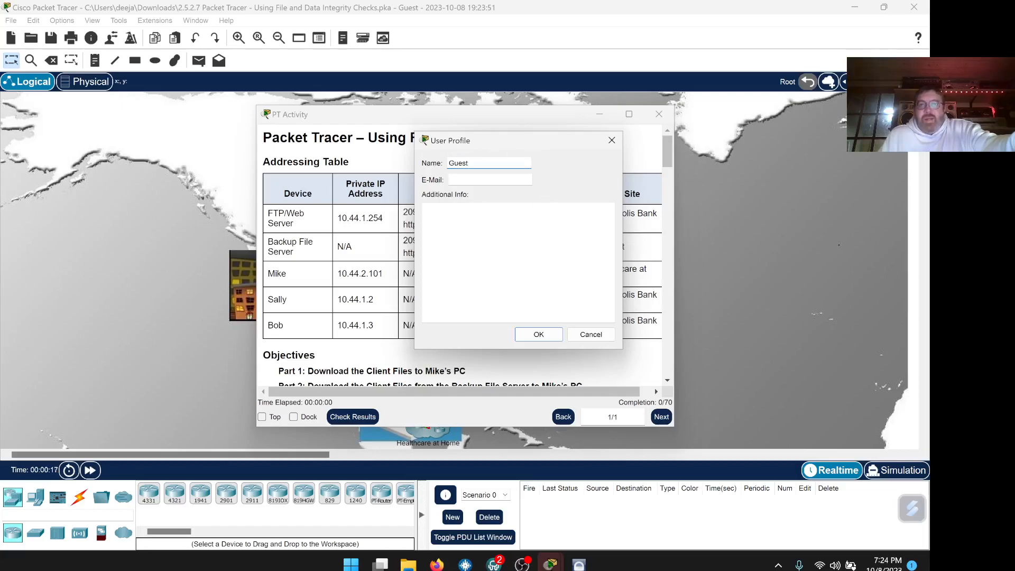
{"action": "left_click_drag", "start_coordinate": [521, 142], "coordinate": [428, 146]}
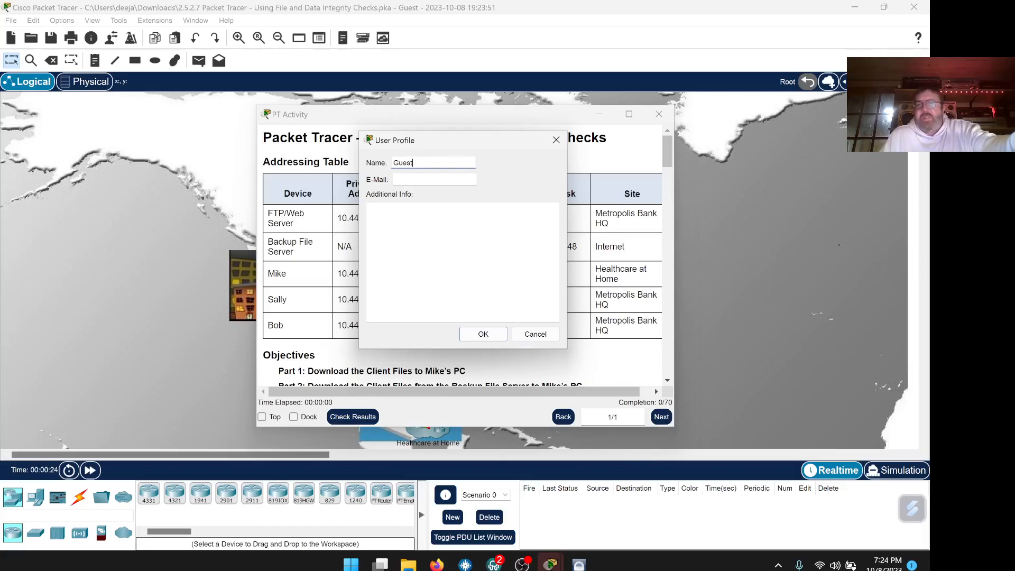
{"action": "left_click_drag", "start_coordinate": [461, 138], "coordinate": [461, 151]}
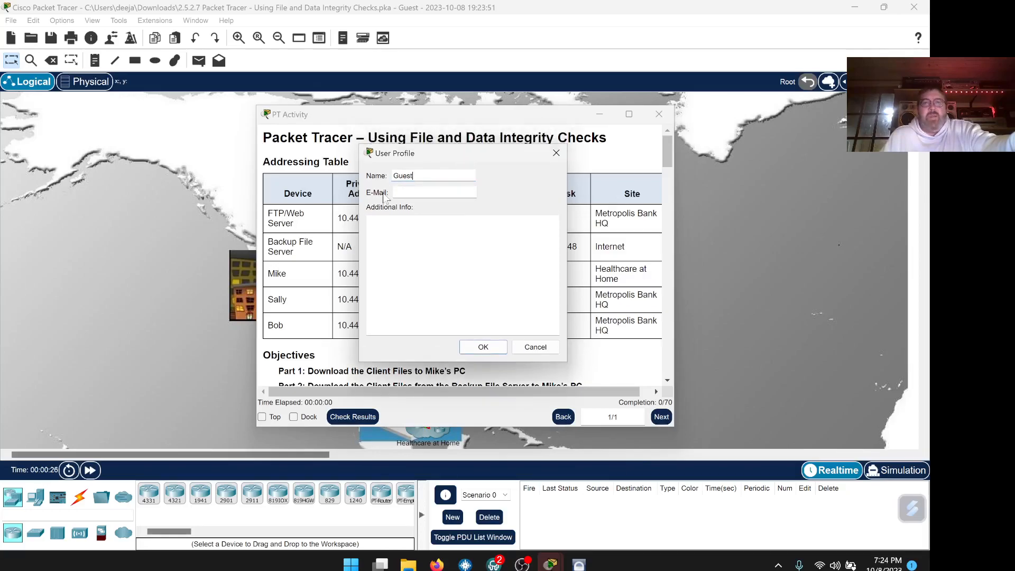
Replace Guest with the student's full name and fill in their e-mail address.
{"action": "double_click", "coordinate": [403, 176]}
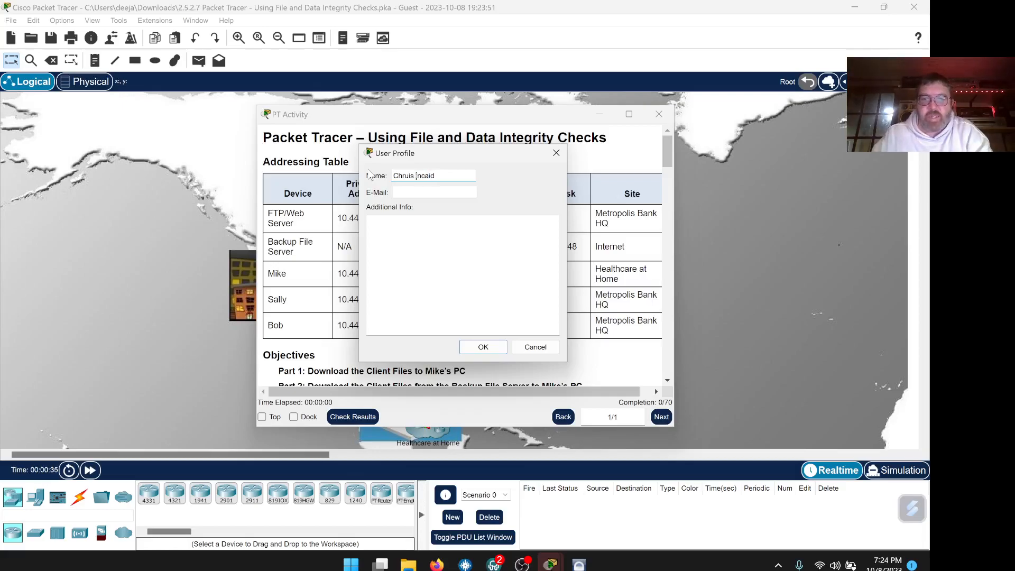
{"action": "key", "text": "Tab"}
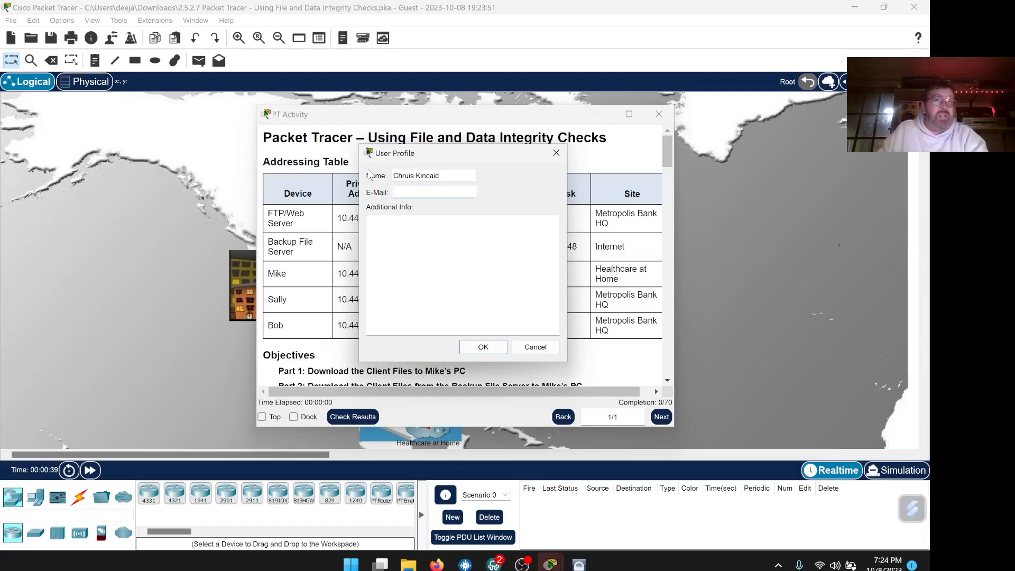
{"action": "key", "text": "shift+Tab"}
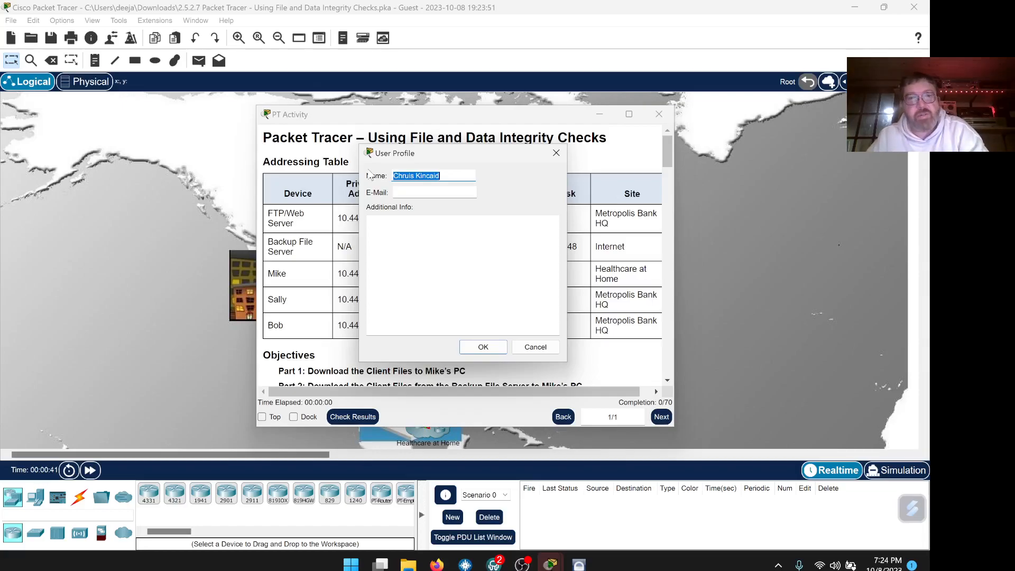
{"action": "key", "text": "Left"}
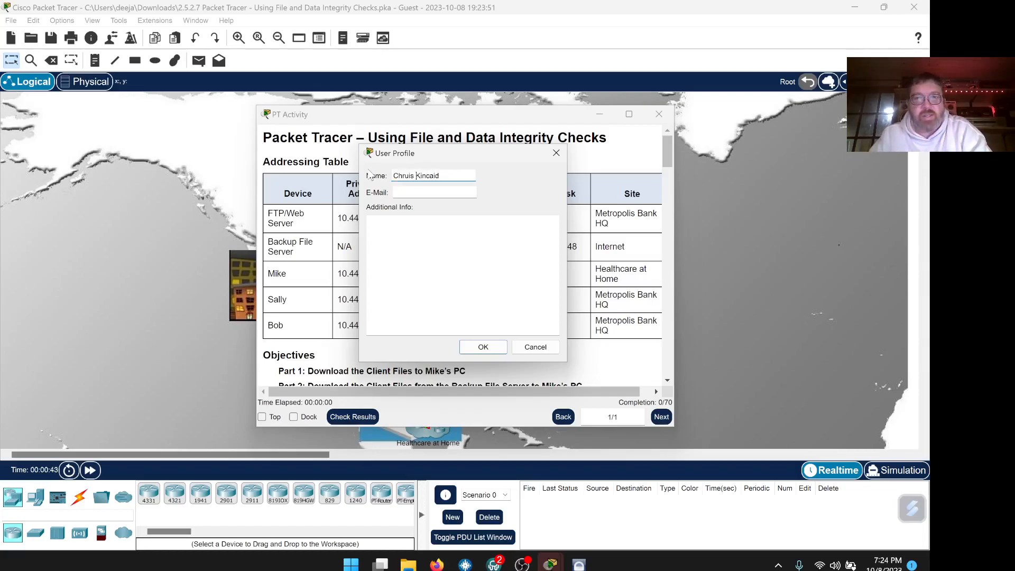
{"action": "key", "text": "BackSpace"}
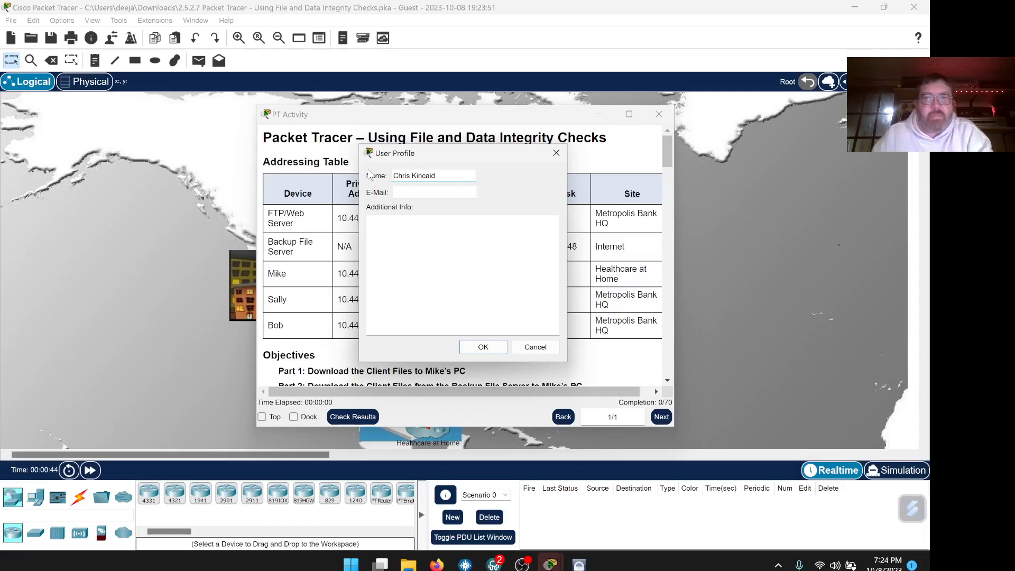
{"action": "key", "text": "Tab"}
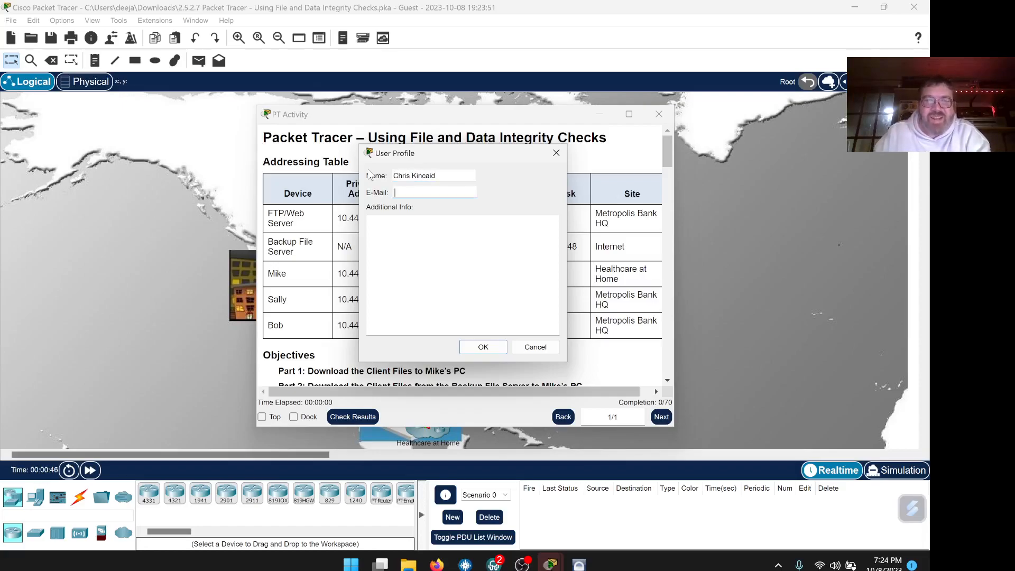
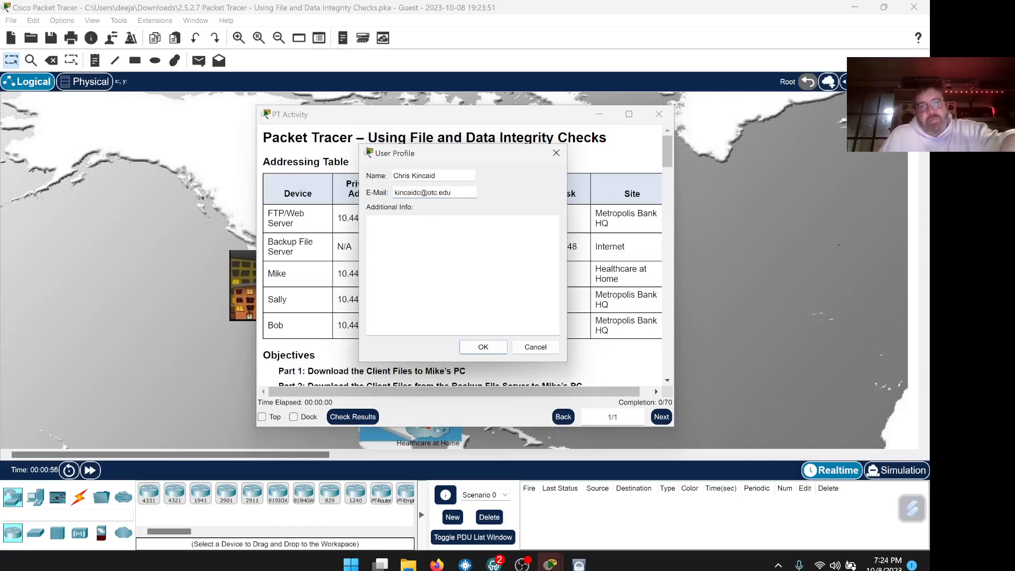
Save the user profile and dock the PT Activity instructions beside the workspace.
{"action": "left_click", "coordinate": [491, 347]}
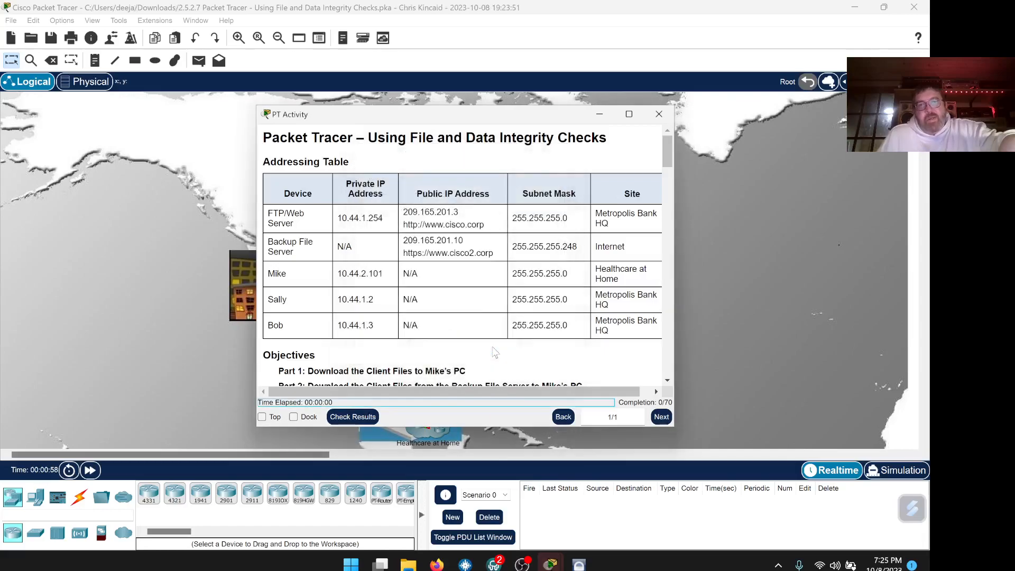
{"action": "left_click_drag", "start_coordinate": [499, 121], "coordinate": [489, 109]}
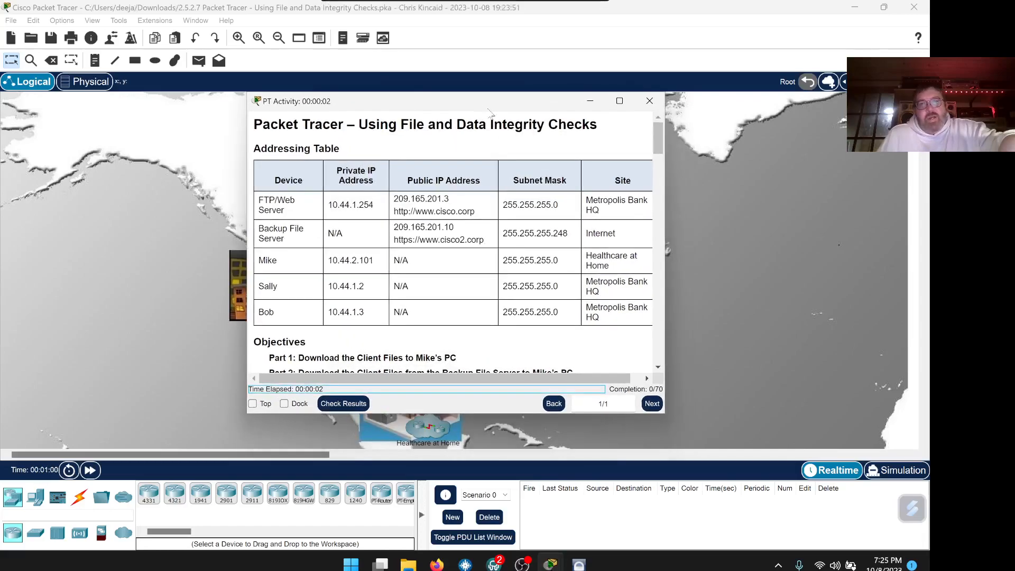
{"action": "left_click", "coordinate": [284, 403]}
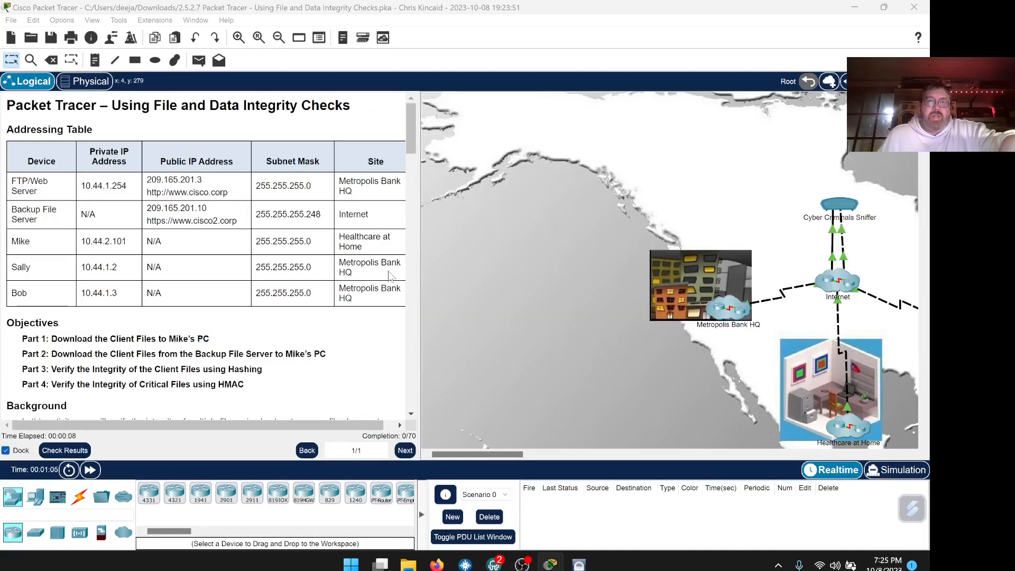
Scroll the instructions to Part 2 and bring Gotham Healthcare Branch into view on the map.
{"action": "scroll", "coordinate": [312, 251], "scroll_direction": "down", "scroll_amount": 3}
{"action": "scroll", "coordinate": [304, 238], "scroll_direction": "up", "scroll_amount": 3}
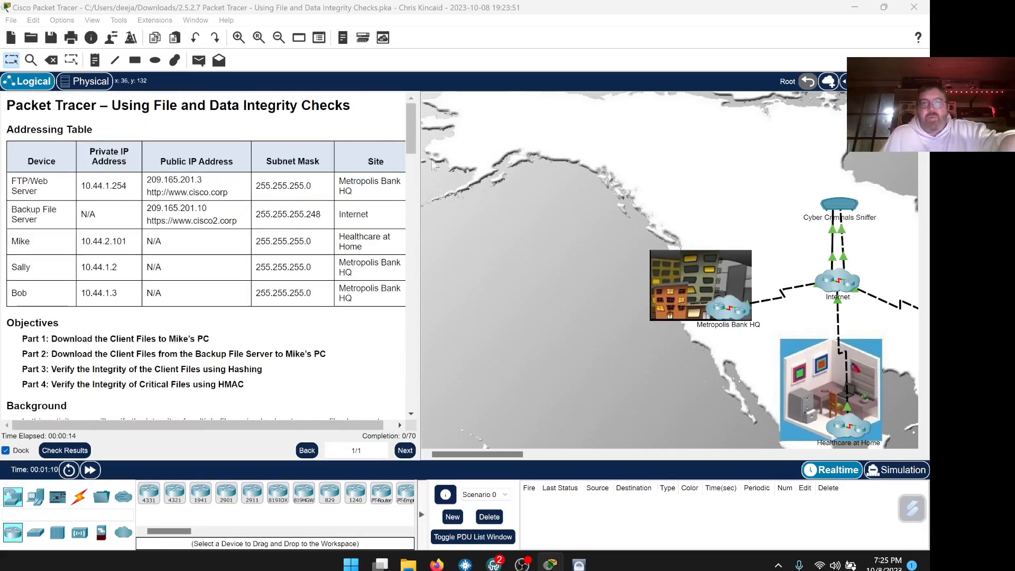
{"action": "scroll", "coordinate": [300, 247], "scroll_direction": "down", "scroll_amount": 2}
{"action": "scroll", "coordinate": [300, 249], "scroll_direction": "down", "scroll_amount": 4}
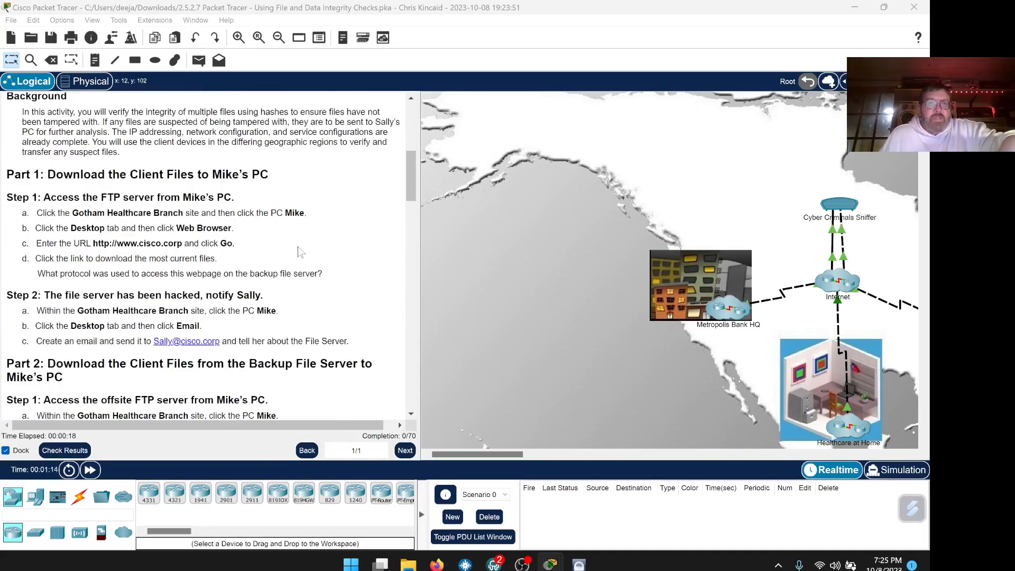
{"action": "scroll", "coordinate": [300, 251], "scroll_direction": "up", "scroll_amount": 3}
{"action": "scroll", "coordinate": [300, 252], "scroll_direction": "down", "scroll_amount": 2}
{"action": "scroll", "coordinate": [300, 251], "scroll_direction": "down", "scroll_amount": 1}
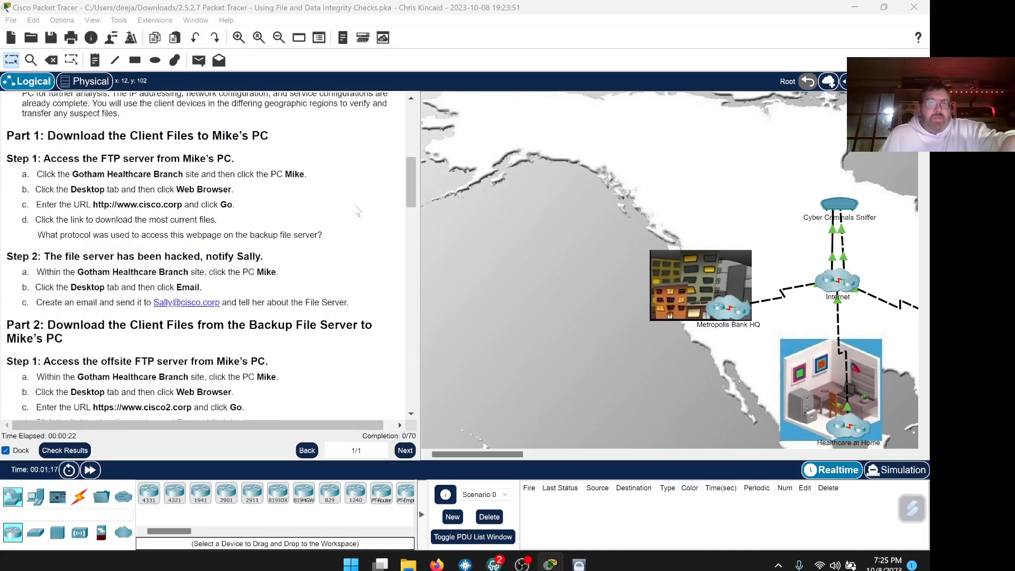
{"action": "scroll", "coordinate": [358, 209], "scroll_direction": "down", "scroll_amount": 1}
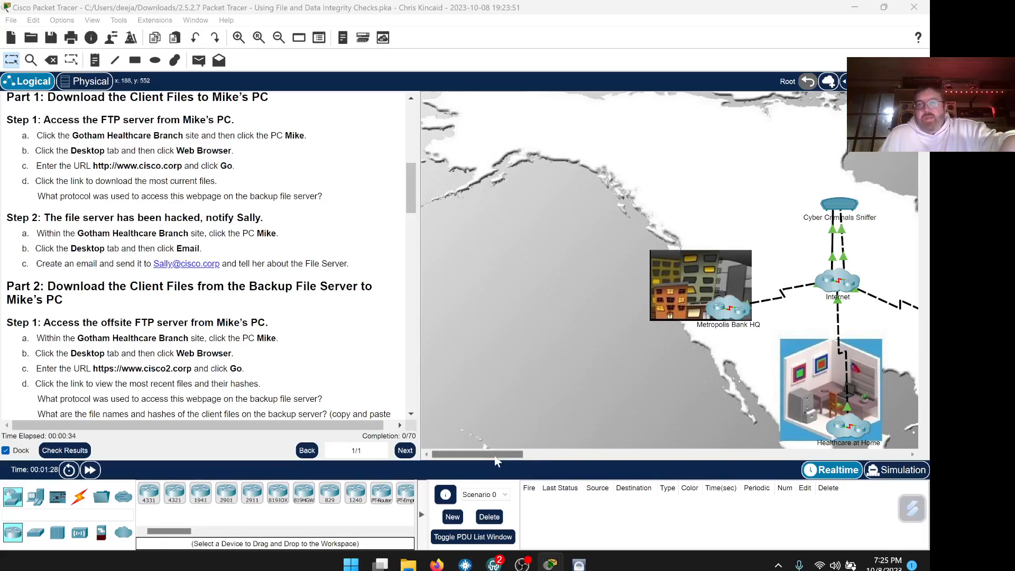
{"action": "mouse_move", "coordinate": [503, 454]}
{"action": "left_mouse_down"}
{"action": "mouse_move", "coordinate": [538, 456]}
{"action": "mouse_move", "coordinate": [527, 459]}
{"action": "left_mouse_up"}
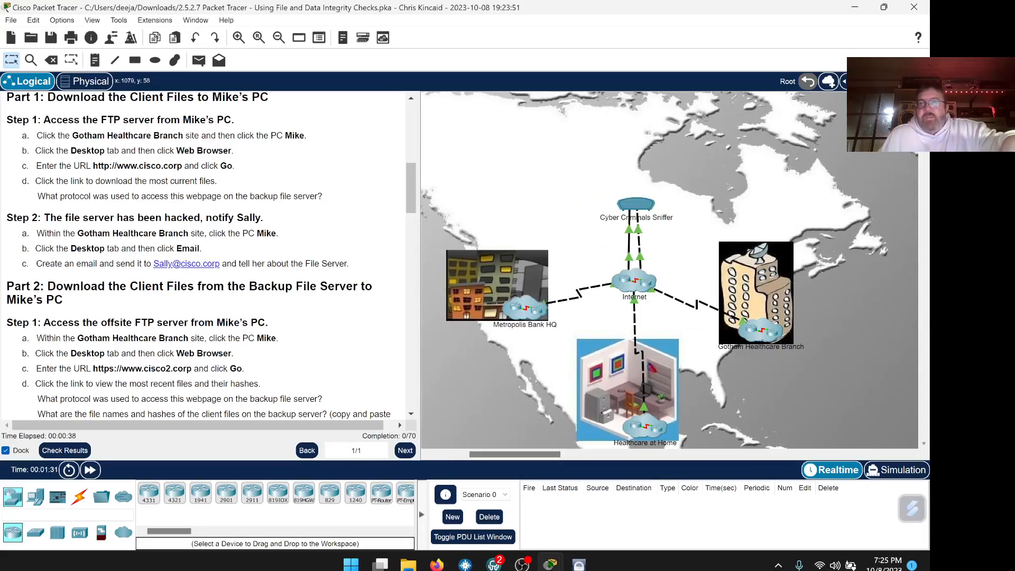
{"action": "scroll", "coordinate": [813, 259], "scroll_direction": "down", "scroll_amount": 3}
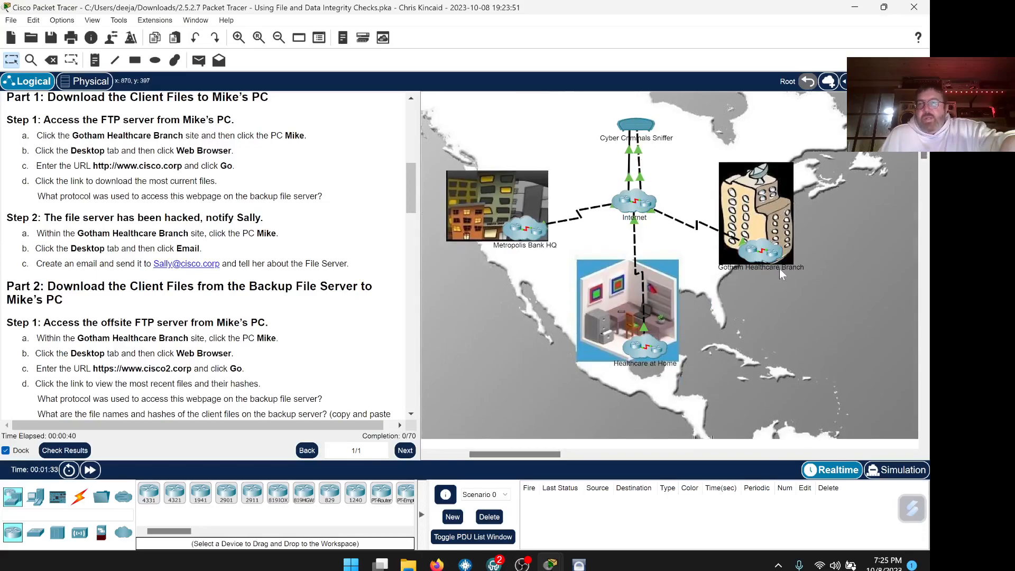
Open PC Mike in Gotham Healthcare Branch, keep it on top, and launch its Desktop Web Browser.
{"action": "left_click", "coordinate": [759, 255]}
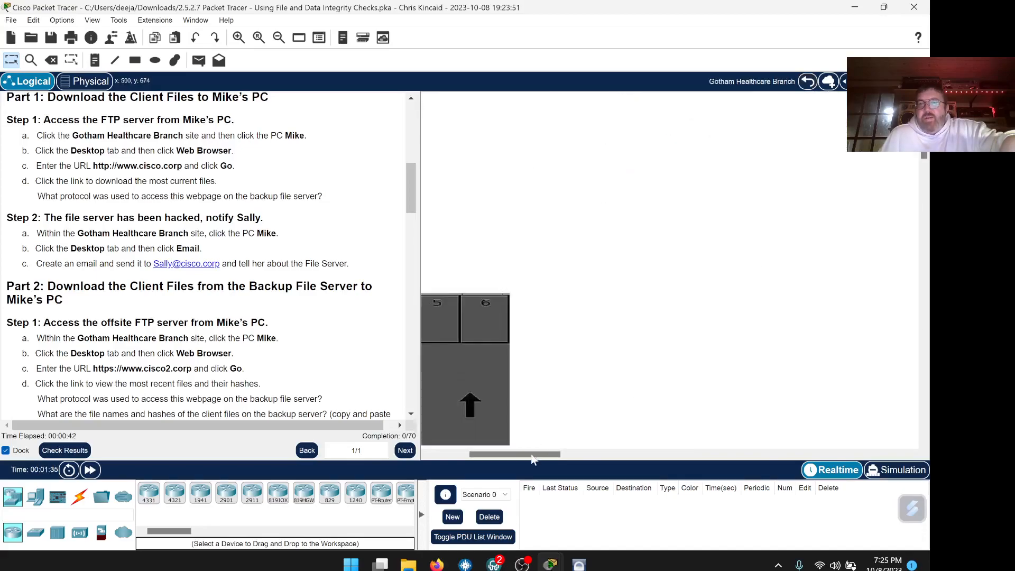
{"action": "left_click_drag", "start_coordinate": [503, 455], "coordinate": [455, 455]}
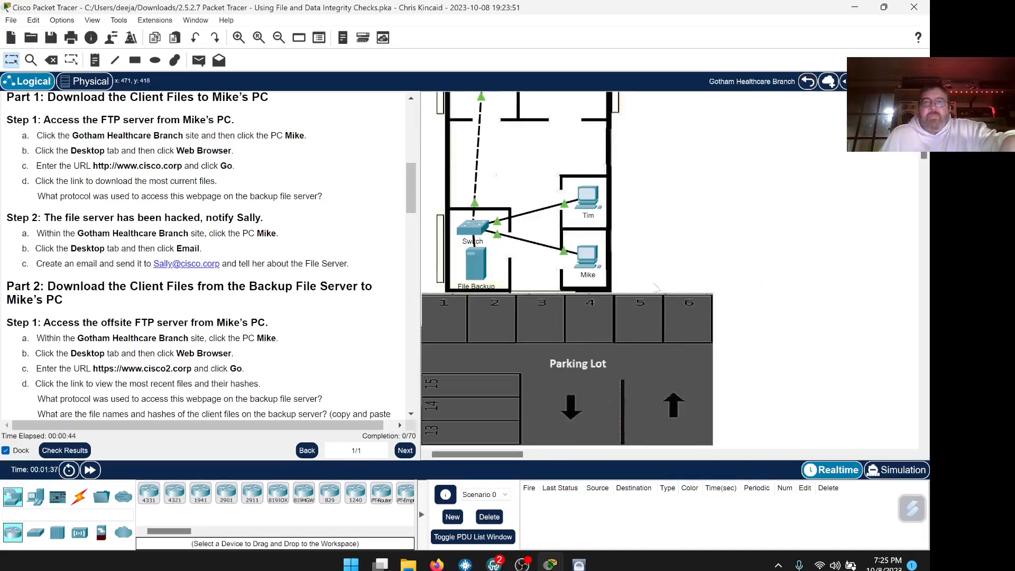
{"action": "left_click", "coordinate": [587, 258]}
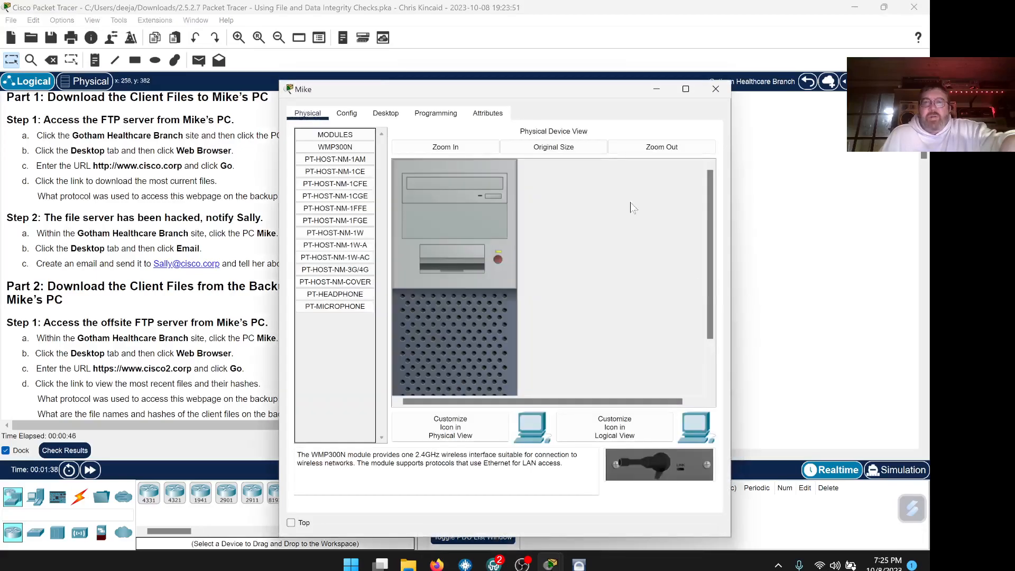
{"action": "left_click", "coordinate": [291, 522]}
{"action": "left_click_drag", "start_coordinate": [479, 96], "coordinate": [663, 54]}
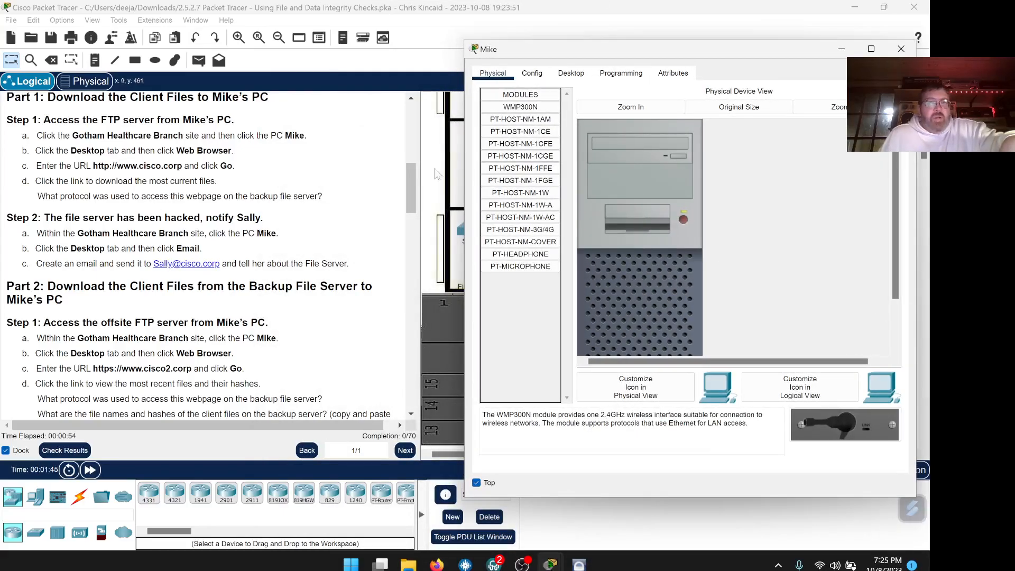
{"action": "left_click", "coordinate": [579, 75]}
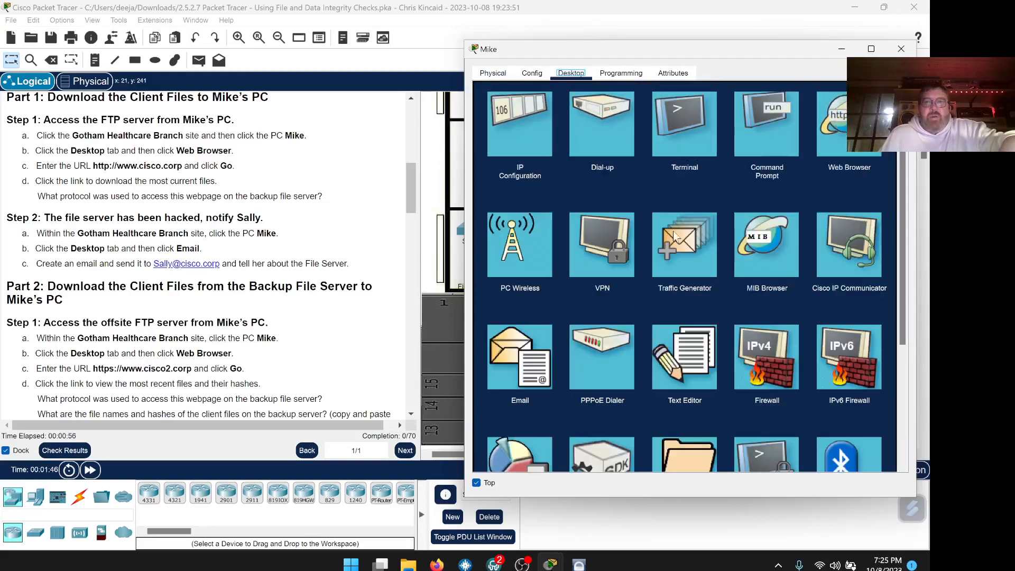
{"action": "left_click", "coordinate": [861, 125]}
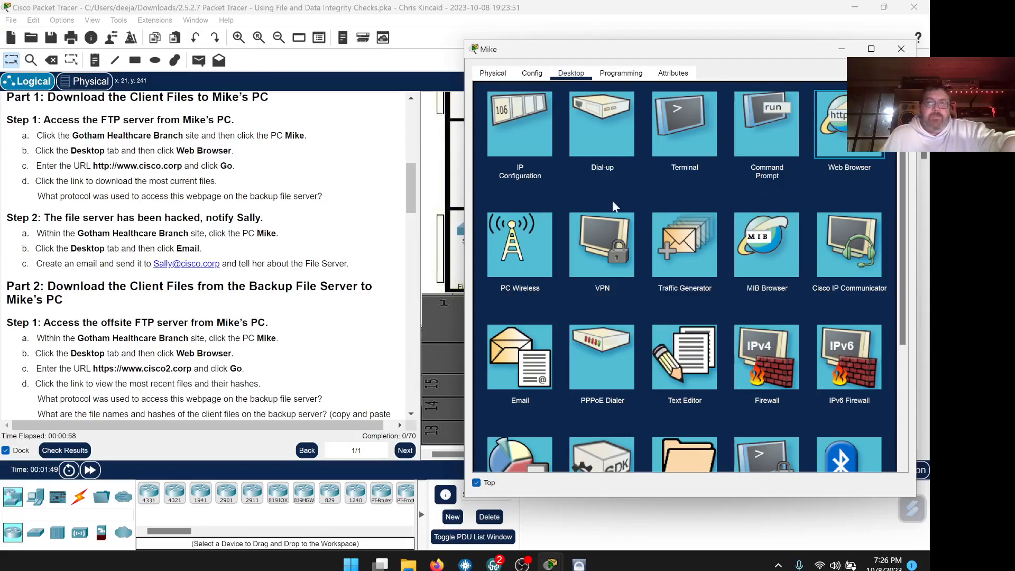
{"action": "left_click", "coordinate": [183, 166]}
{"action": "left_click_drag", "start_coordinate": [183, 166], "coordinate": [93, 166]}
{"action": "right_click", "coordinate": [105, 167]}
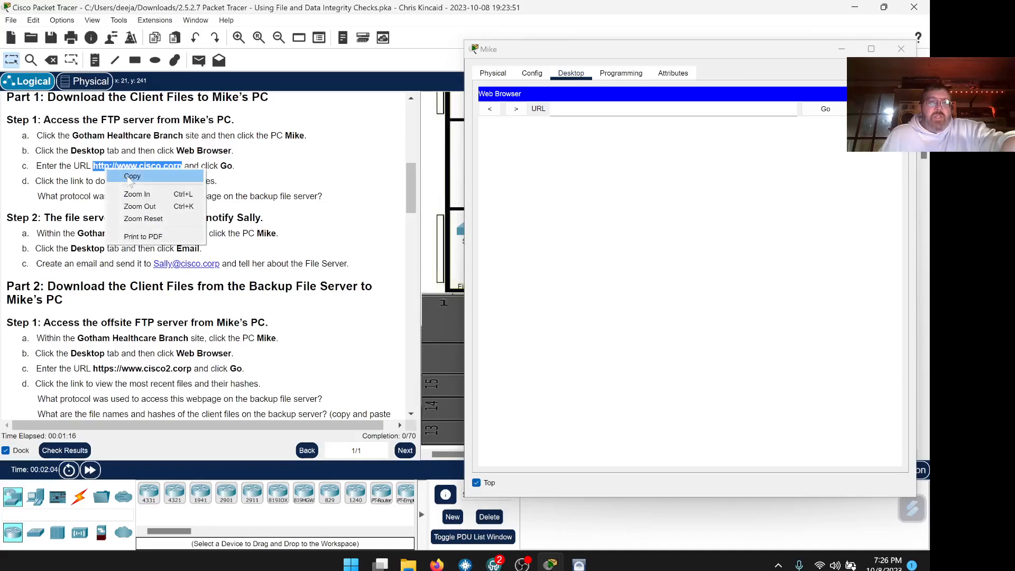
{"action": "left_click", "coordinate": [124, 176]}
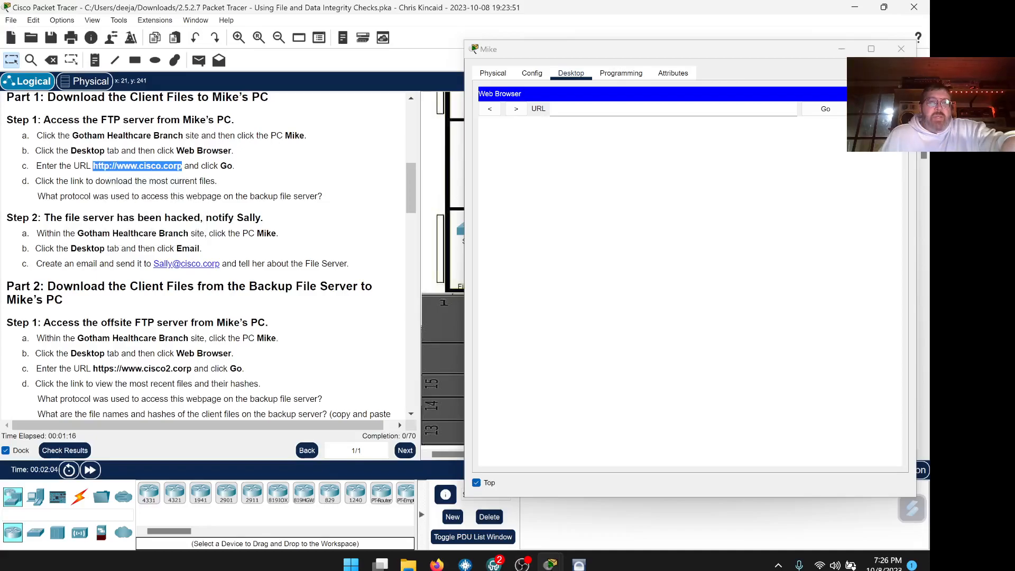
{"action": "left_click", "coordinate": [577, 109]}
{"action": "right_click", "coordinate": [571, 112]}
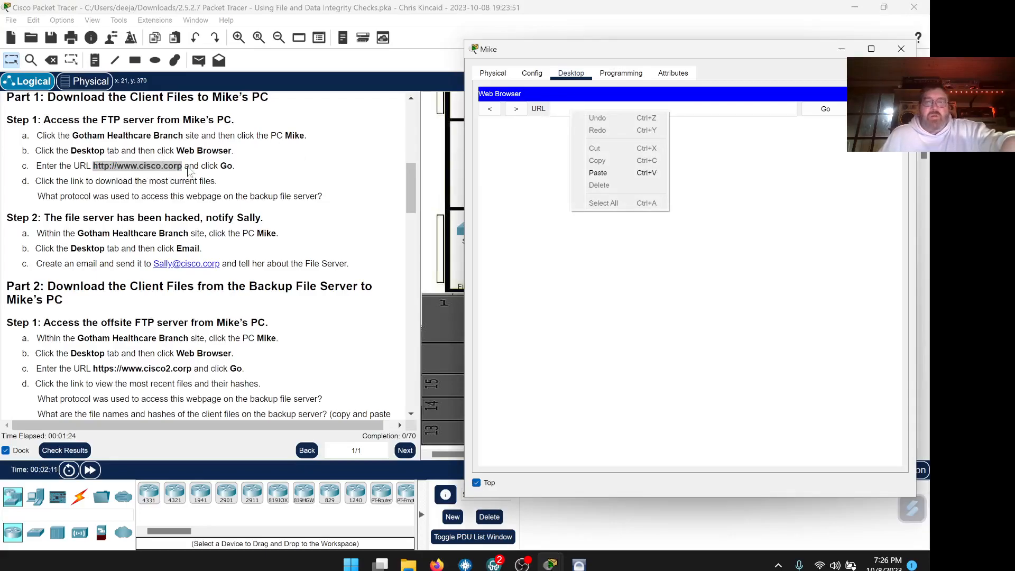
{"action": "left_click", "coordinate": [597, 172]}
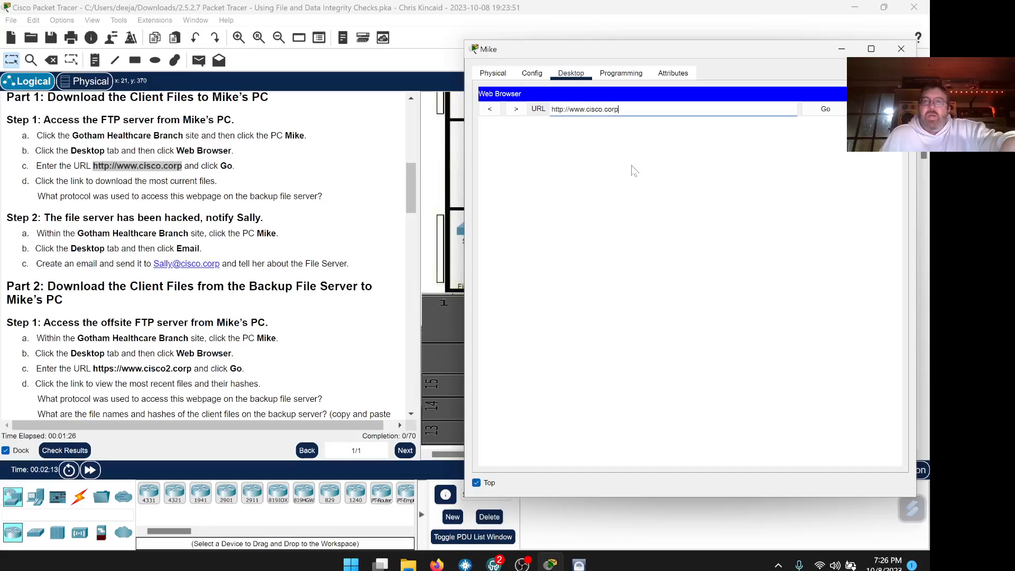
{"action": "left_click", "coordinate": [825, 110]}
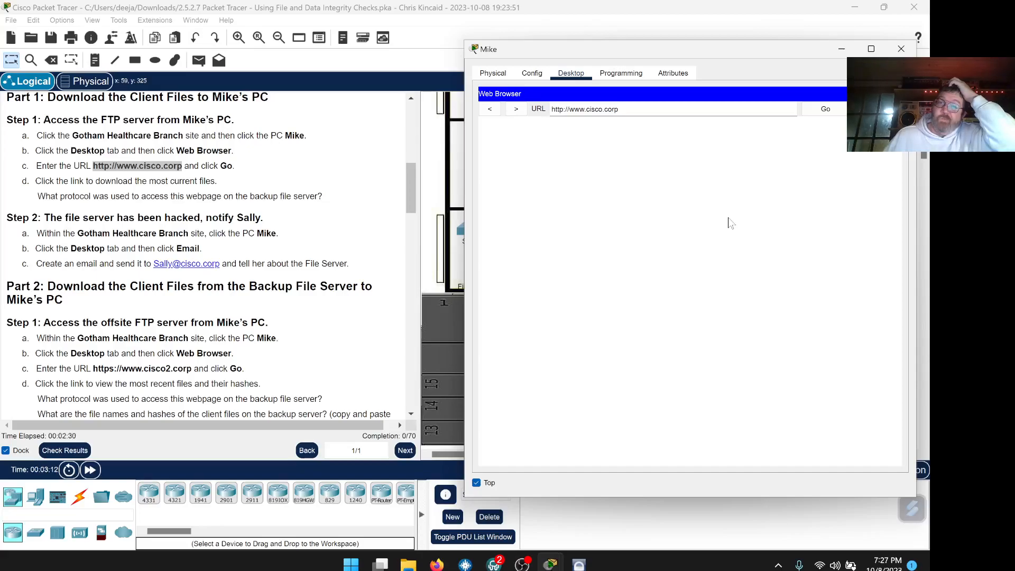
{"action": "left_click", "coordinate": [818, 112]}
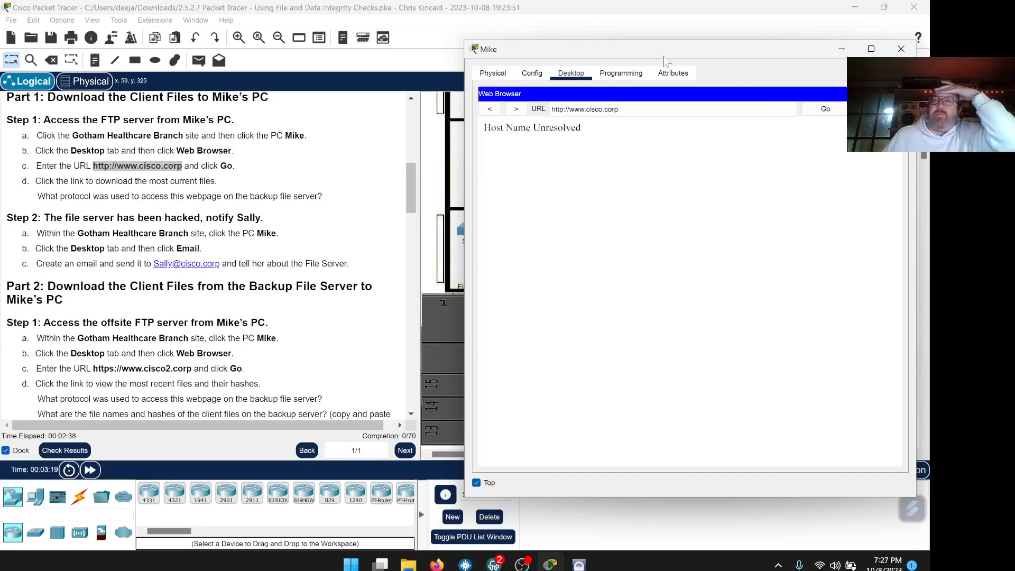
{"action": "left_click_drag", "start_coordinate": [666, 52], "coordinate": [659, 43]}
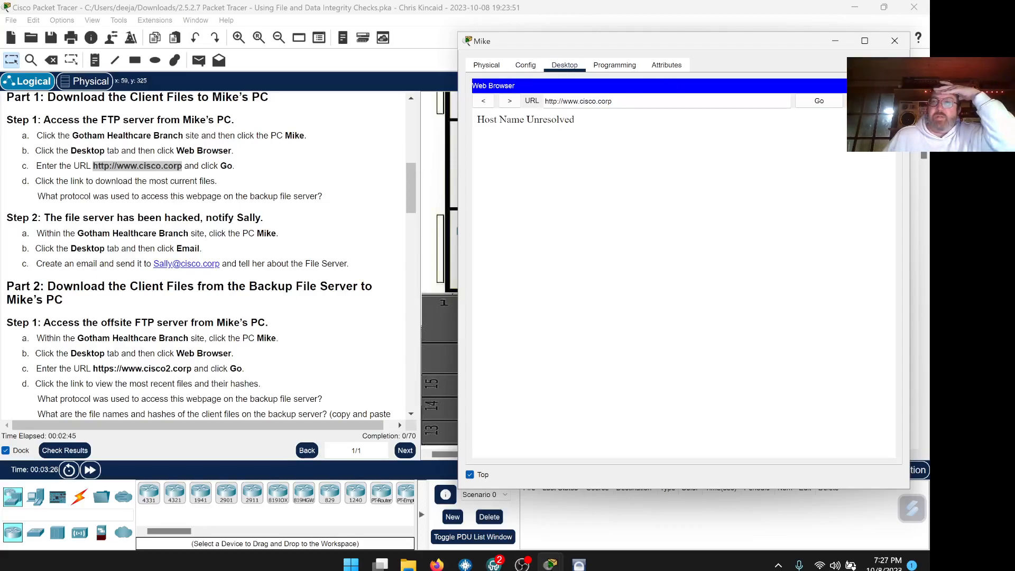
{"action": "left_click", "coordinate": [890, 86]}
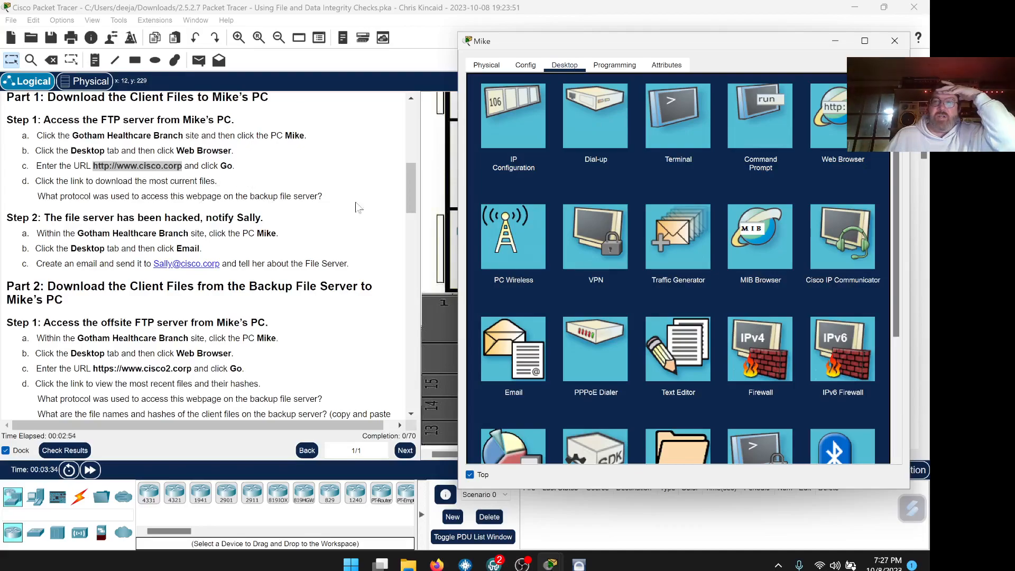
{"action": "left_click", "coordinate": [752, 113]}
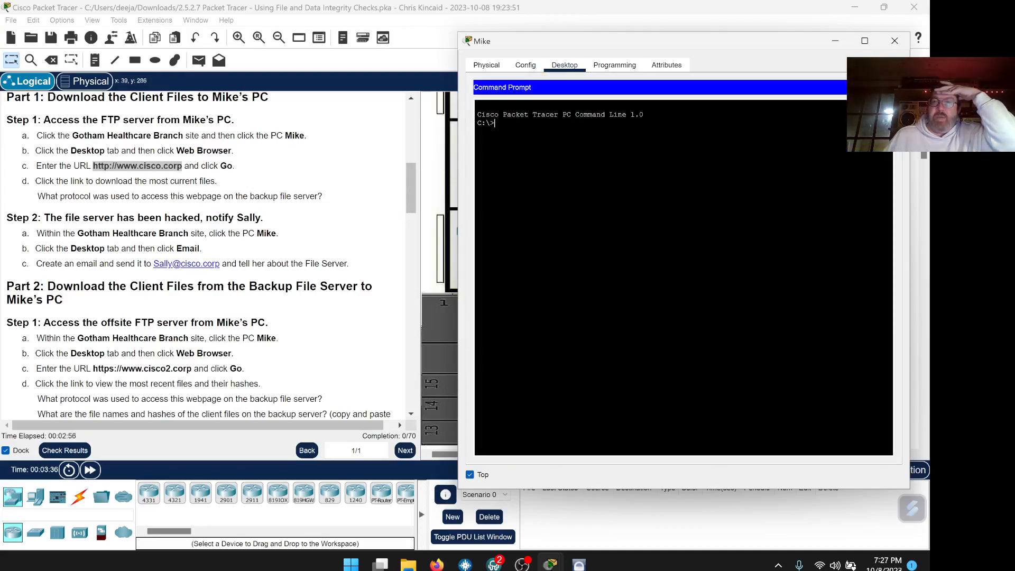
{"action": "type", "text": "ip"}
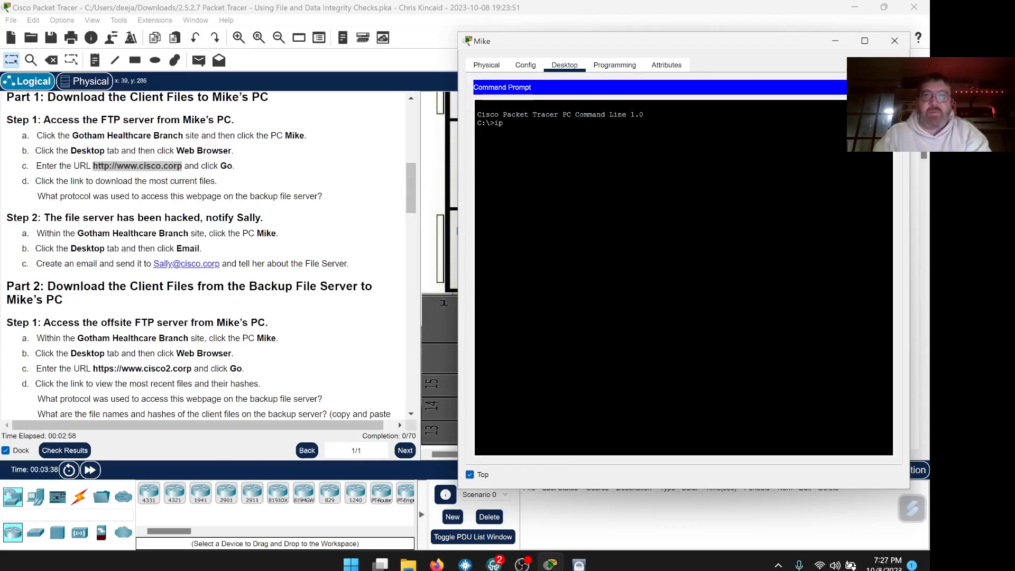
{"action": "type", "text": "config"}
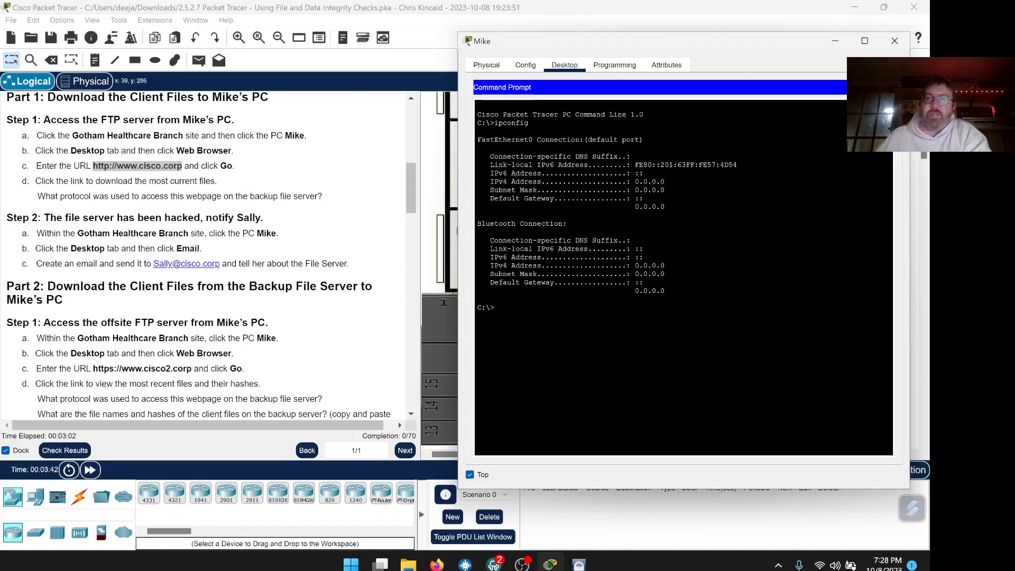
{"action": "left_click_drag", "start_coordinate": [665, 182], "coordinate": [634, 190]}
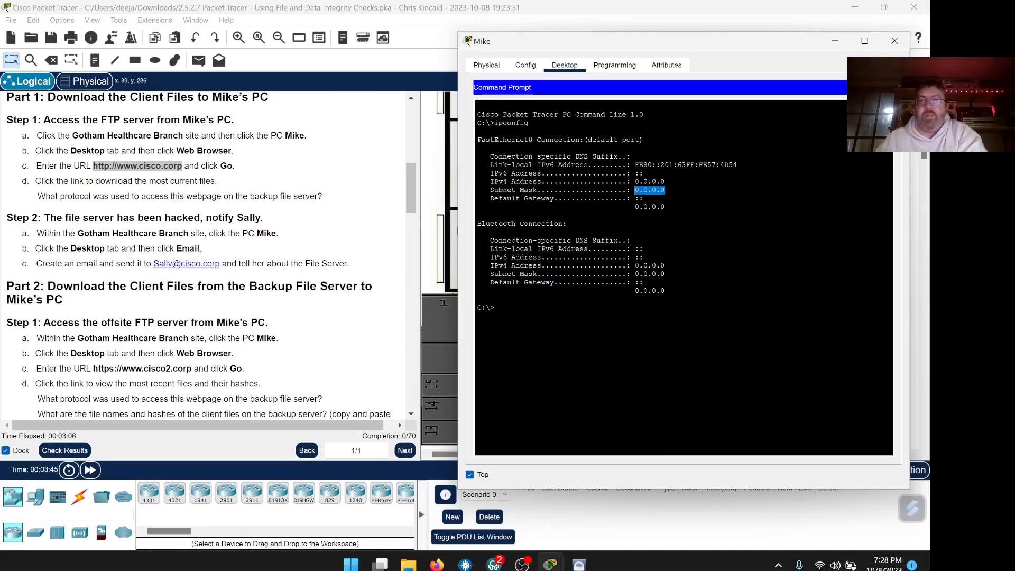
{"action": "left_click_drag", "start_coordinate": [665, 265], "coordinate": [617, 274]}
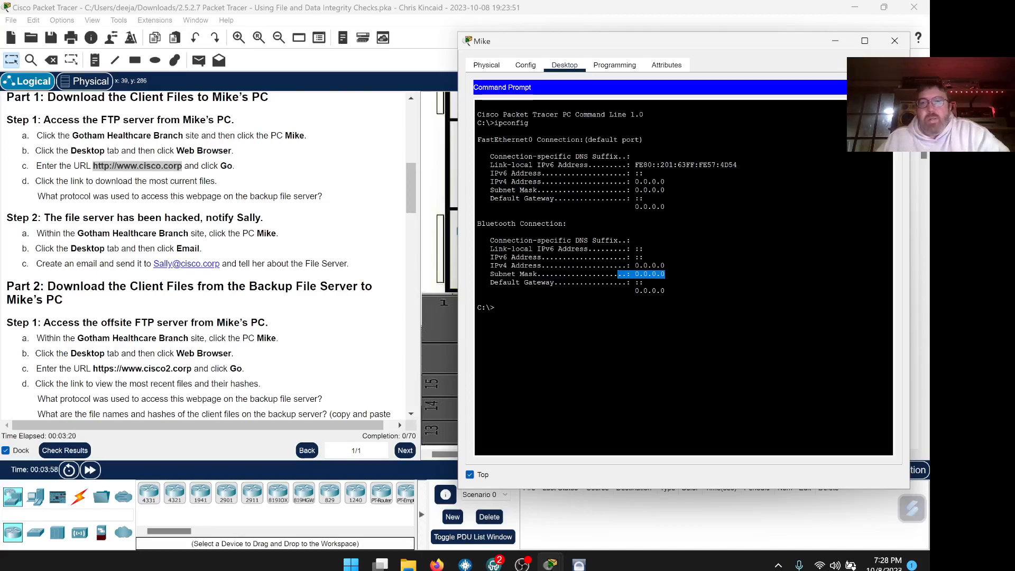
{"action": "left_click_drag", "start_coordinate": [645, 174], "coordinate": [634, 173]}
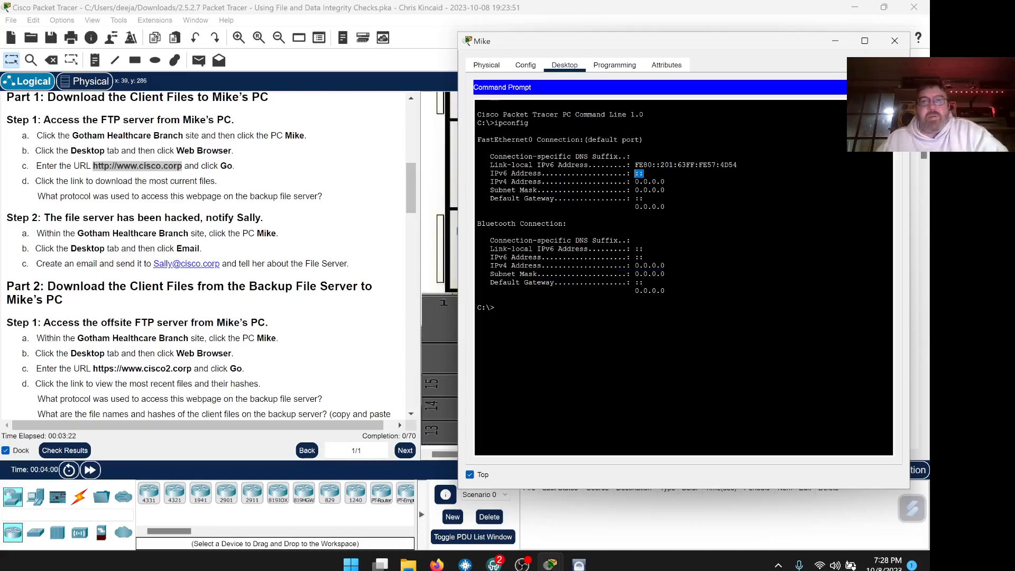
{"action": "left_click", "coordinate": [637, 176]}
Run ipconfig /renew to obtain 10.44.2.100 with gateway 10.44.2.1, then close the prompt.
{"action": "type", "text": "ipconfig /"}
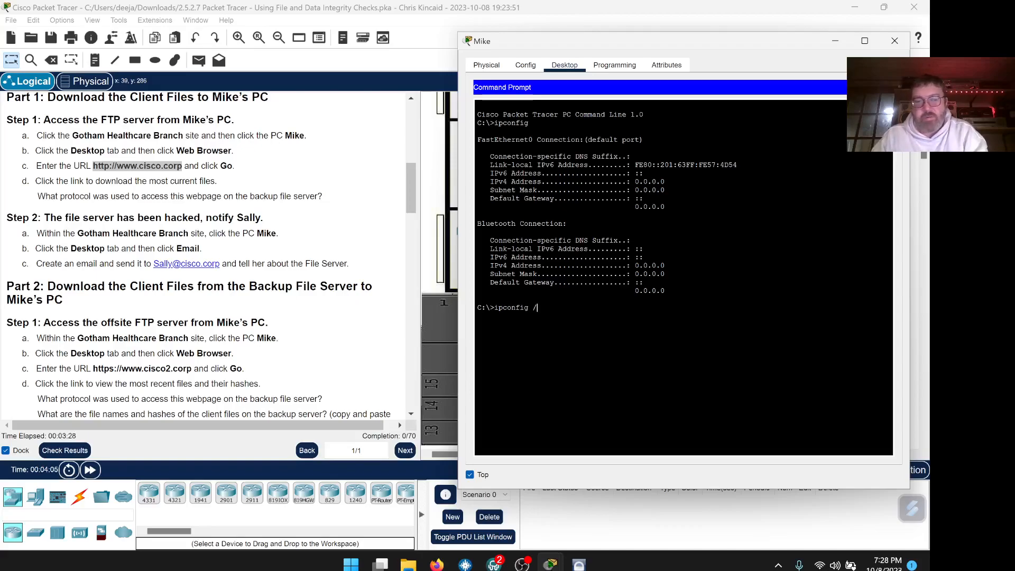
{"action": "type", "text": "renew"}
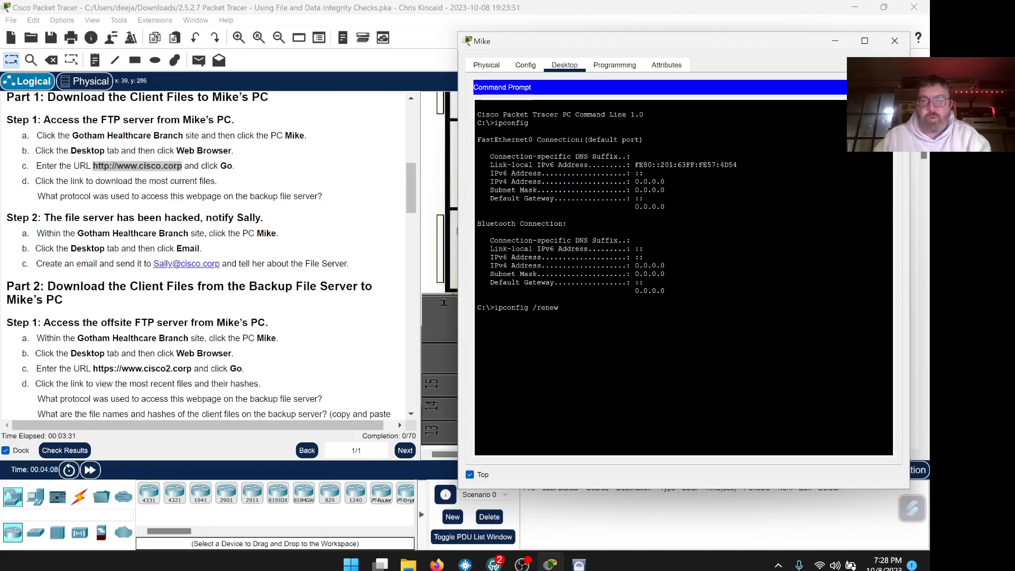
{"action": "key", "text": "Return"}
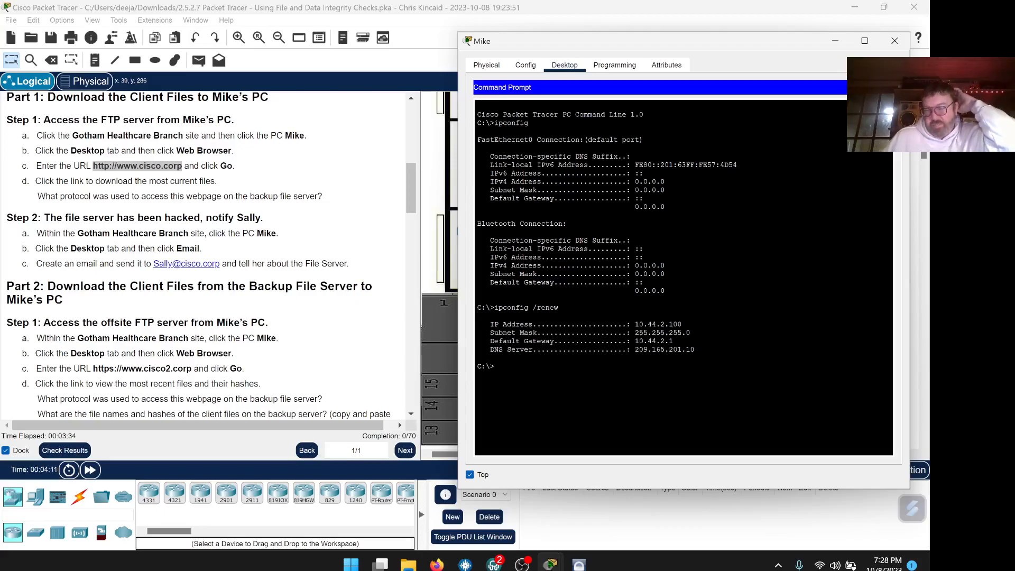
{"action": "left_click_drag", "start_coordinate": [682, 324], "coordinate": [626, 324]}
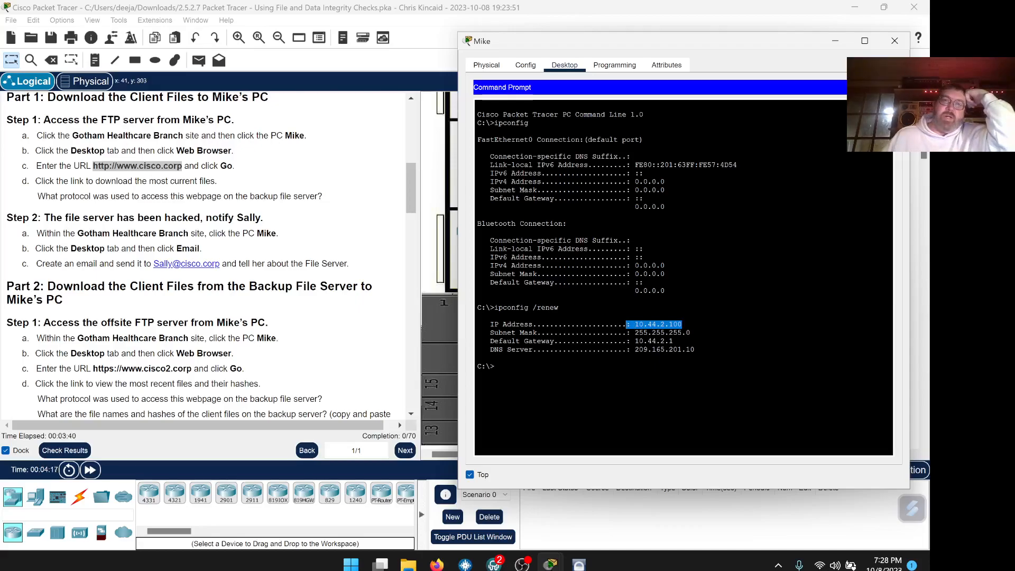
{"action": "left_click", "coordinate": [766, 215]}
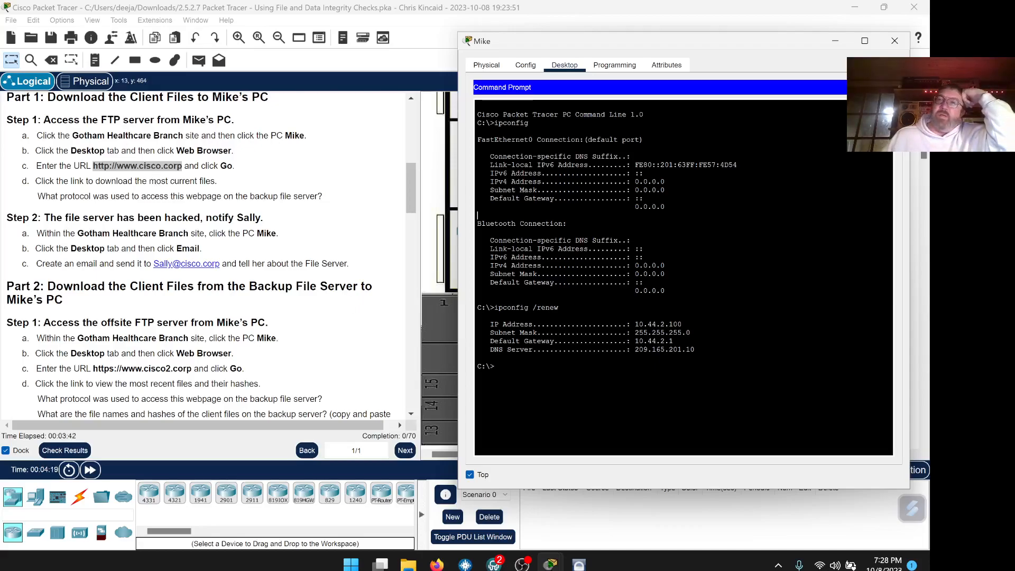
{"action": "left_click", "coordinate": [885, 87]}
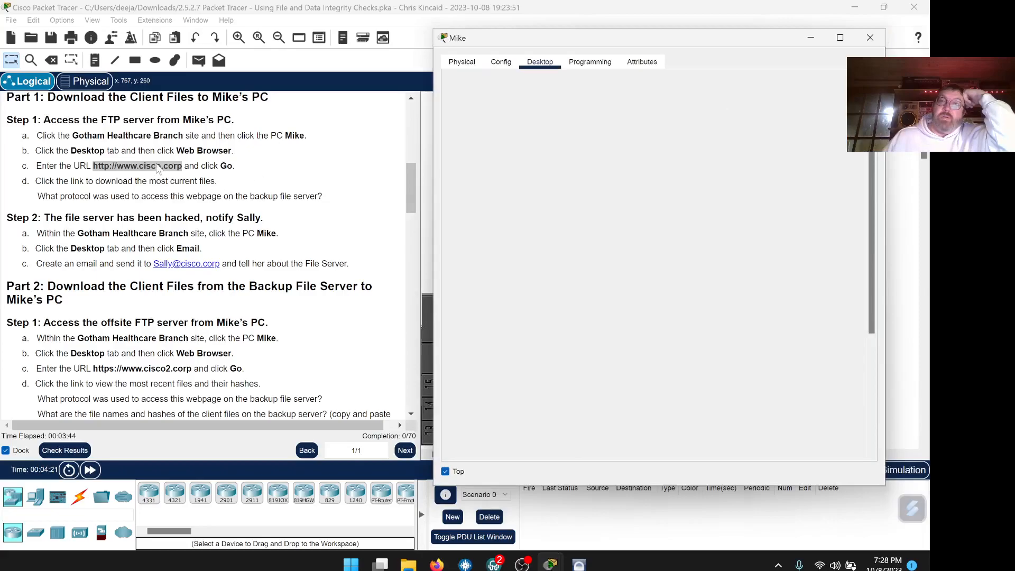
{"action": "right_click", "coordinate": [158, 168]}
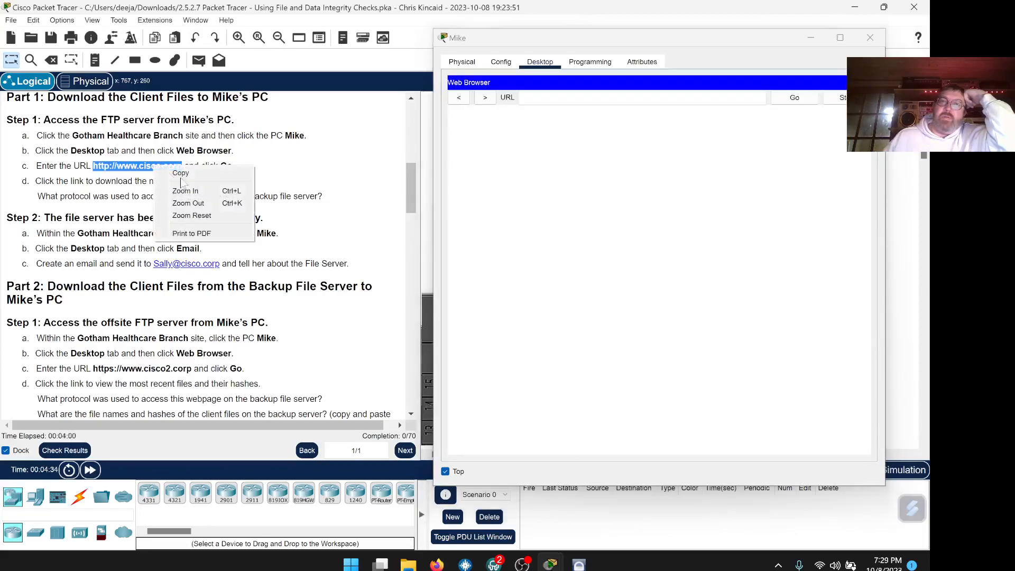
{"action": "left_click", "coordinate": [535, 101]}
{"action": "right_click", "coordinate": [536, 101]}
{"action": "left_click", "coordinate": [561, 160]}
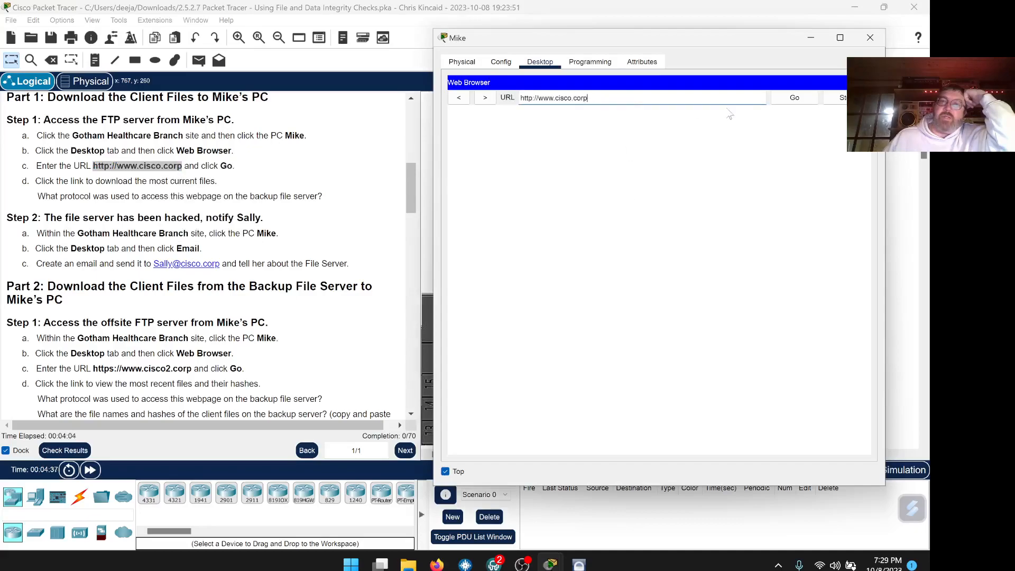
{"action": "left_click", "coordinate": [791, 100]}
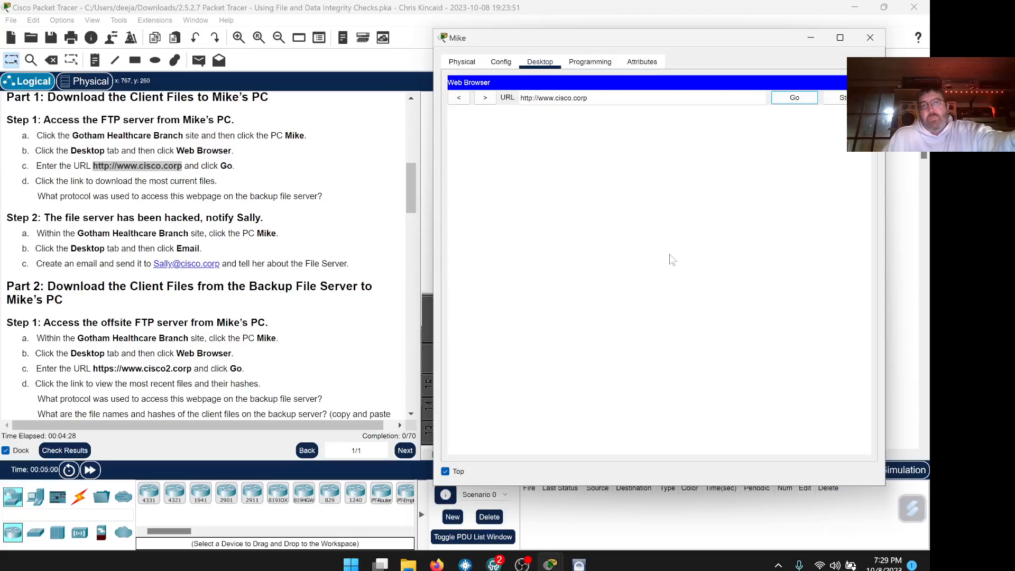
{"action": "left_click_drag", "start_coordinate": [654, 41], "coordinate": [663, 35]}
{"action": "left_click", "coordinate": [805, 97]}
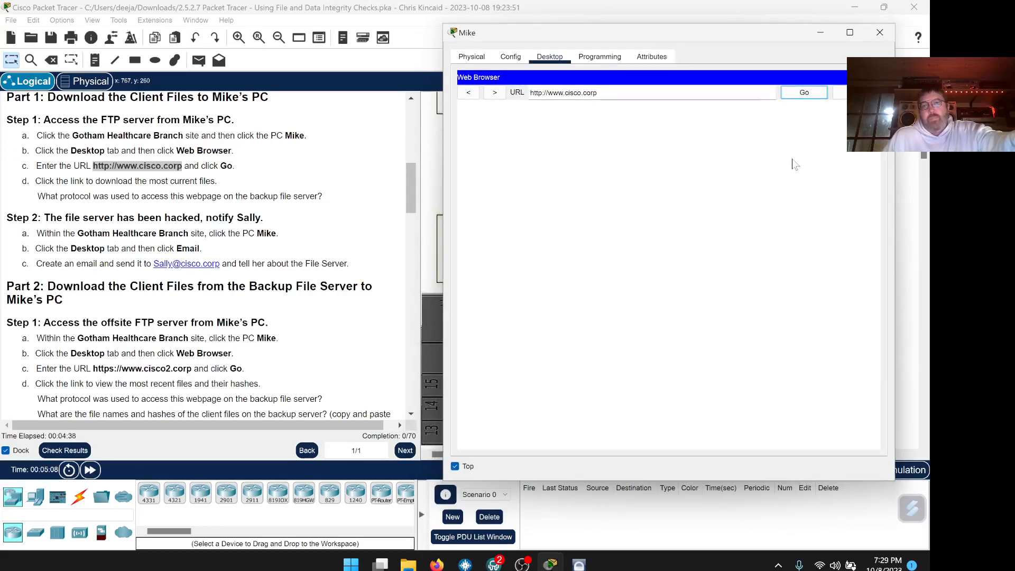
{"action": "left_click", "coordinate": [806, 94]}
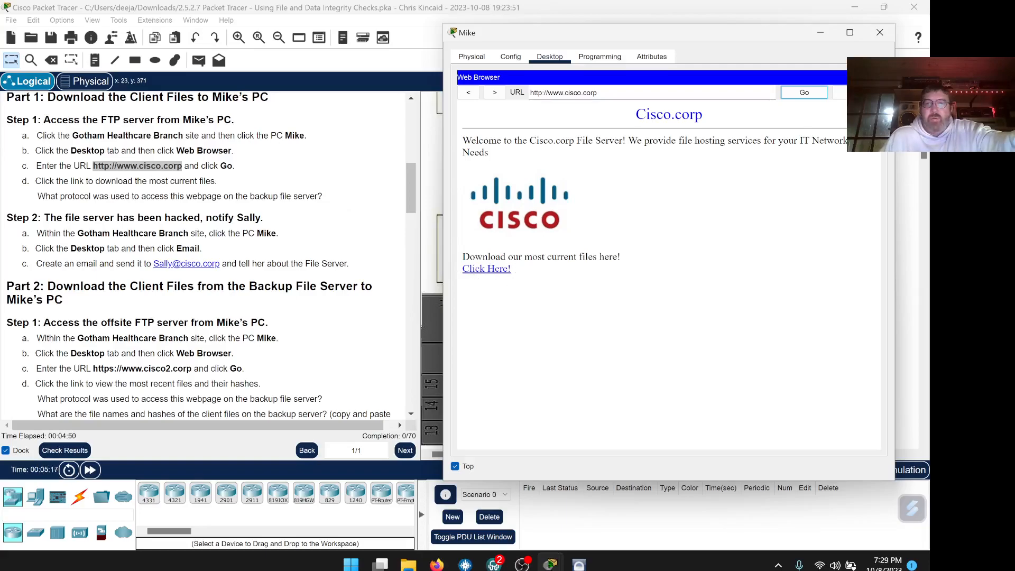
Follow 'Click Here!' to reveal the hacked FileHosting.html page, then copy 'http' from step c.
{"action": "left_click", "coordinate": [499, 271]}
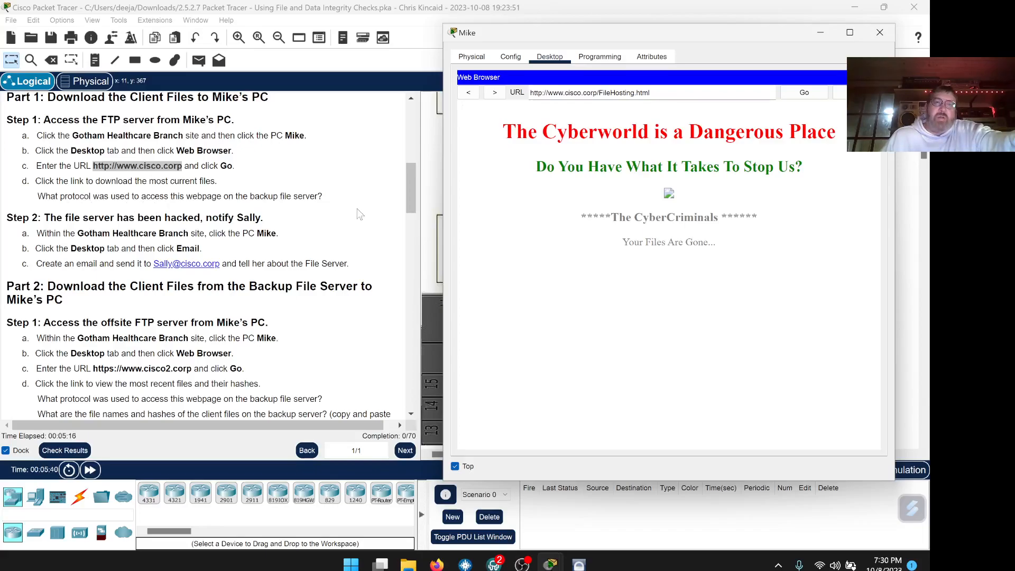
{"action": "left_click_drag", "start_coordinate": [322, 196], "coordinate": [192, 197]}
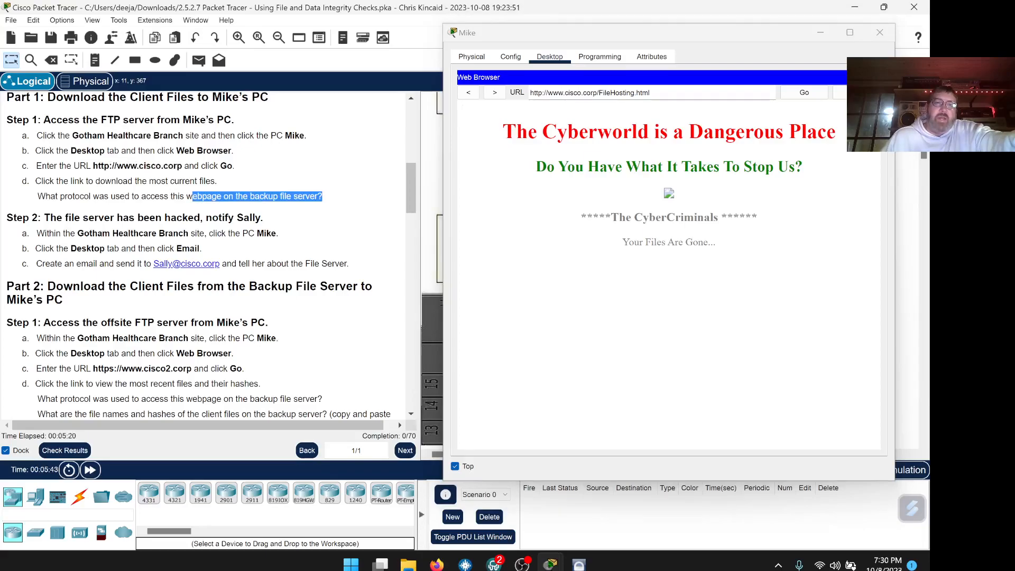
{"action": "double_click", "coordinate": [100, 166]}
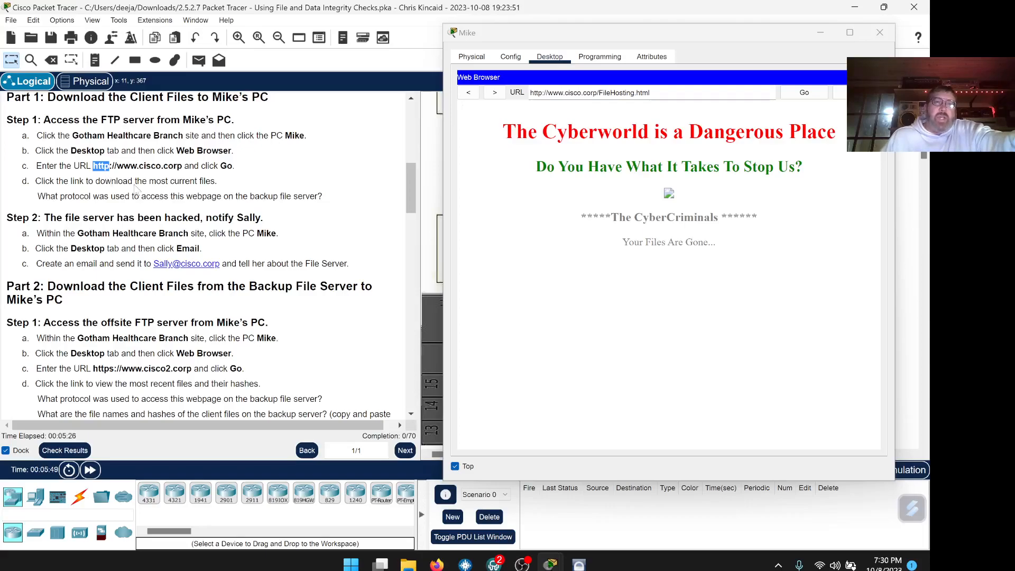
{"action": "right_click", "coordinate": [100, 167]}
{"action": "left_click", "coordinate": [126, 177]}
{"action": "left_click", "coordinate": [437, 564]}
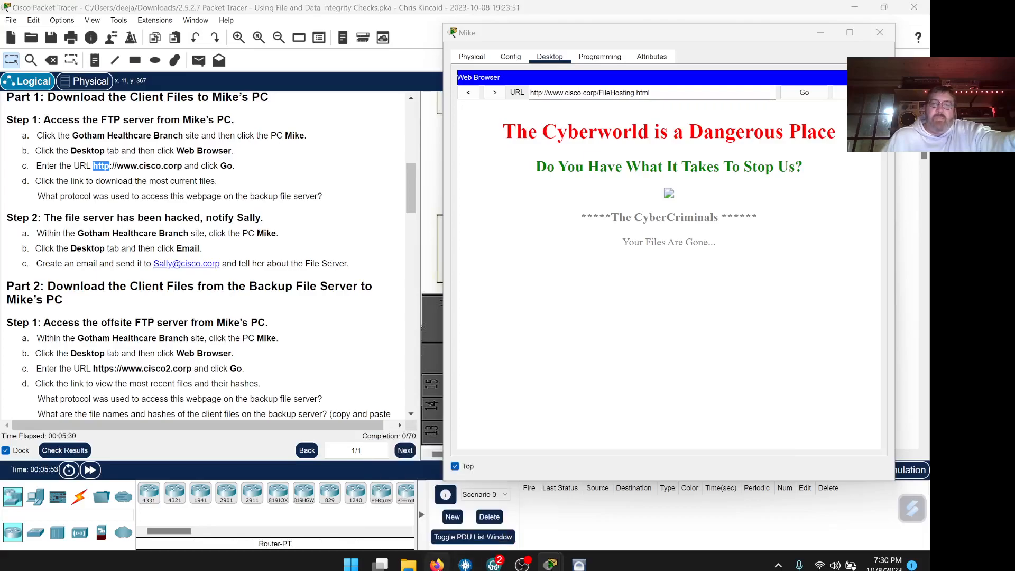
Scroll the lab PDF to the protocol question and paste http into its answer box.
{"action": "scroll", "coordinate": [509, 528], "scroll_direction": "down", "scroll_amount": 15}
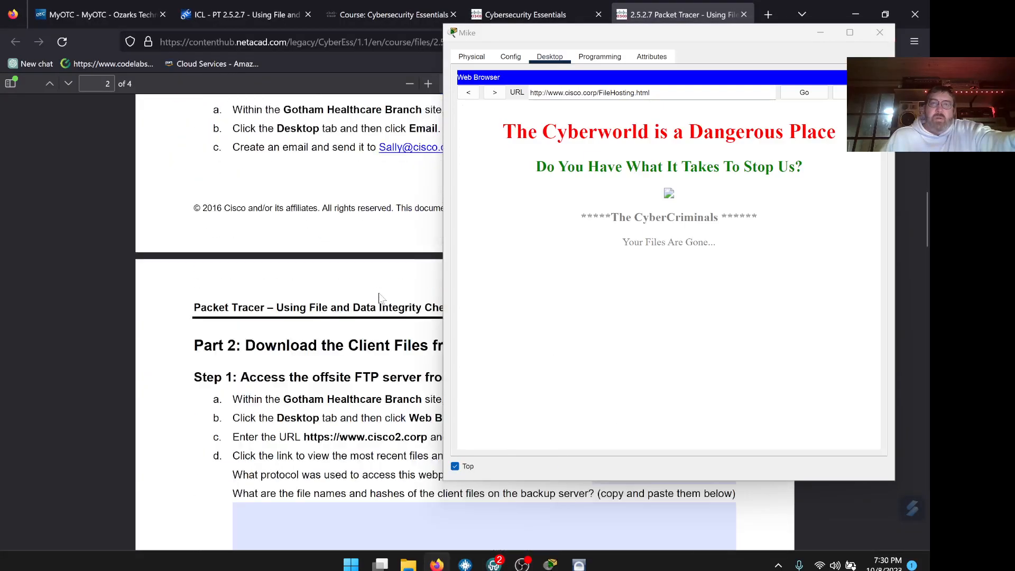
{"action": "left_click_drag", "start_coordinate": [514, 37], "coordinate": [678, 151]}
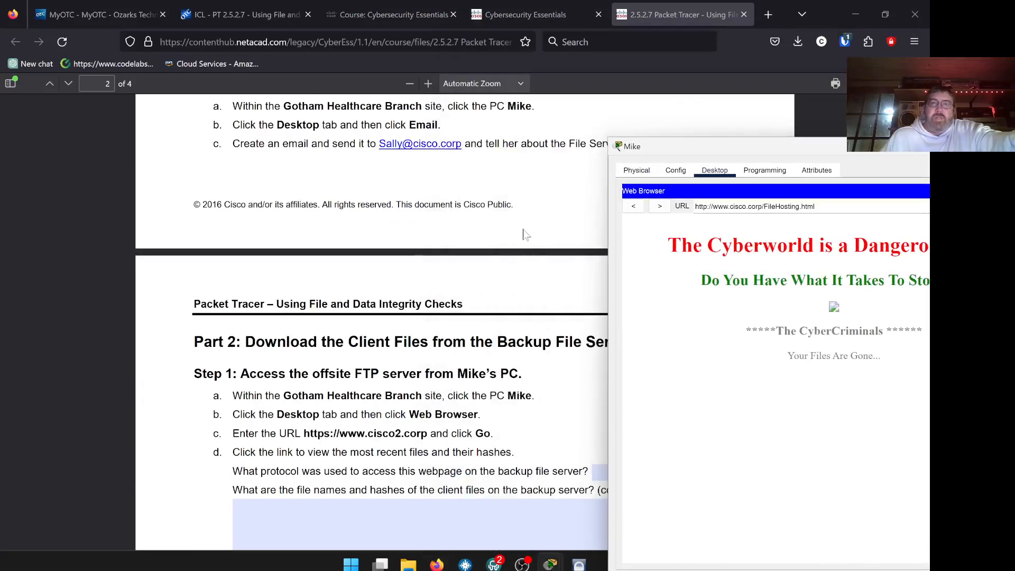
{"action": "scroll", "coordinate": [511, 235], "scroll_direction": "down", "scroll_amount": 2}
{"action": "scroll", "coordinate": [511, 235], "scroll_direction": "down", "scroll_amount": 5}
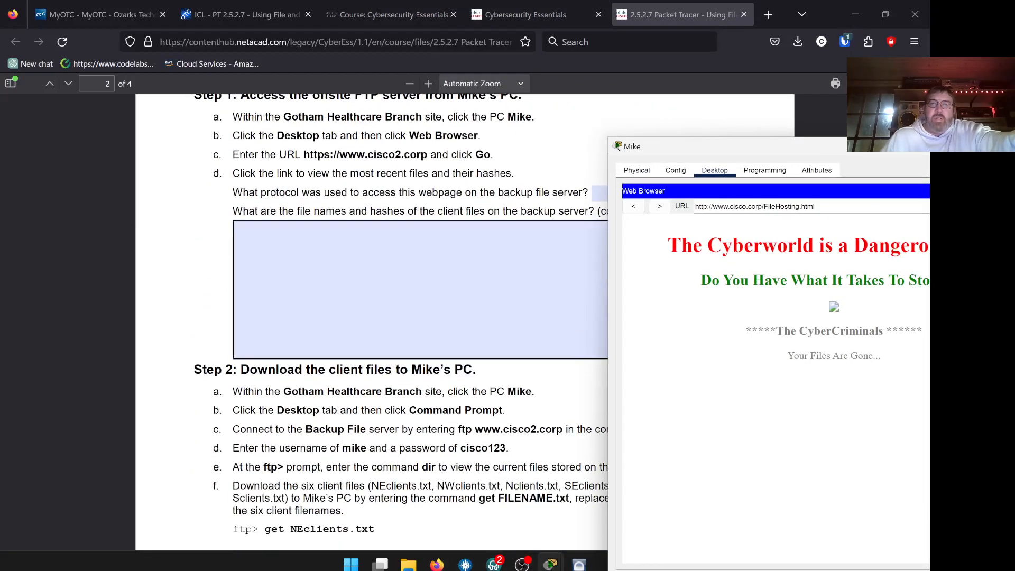
{"action": "scroll", "coordinate": [511, 235], "scroll_direction": "down", "scroll_amount": 3}
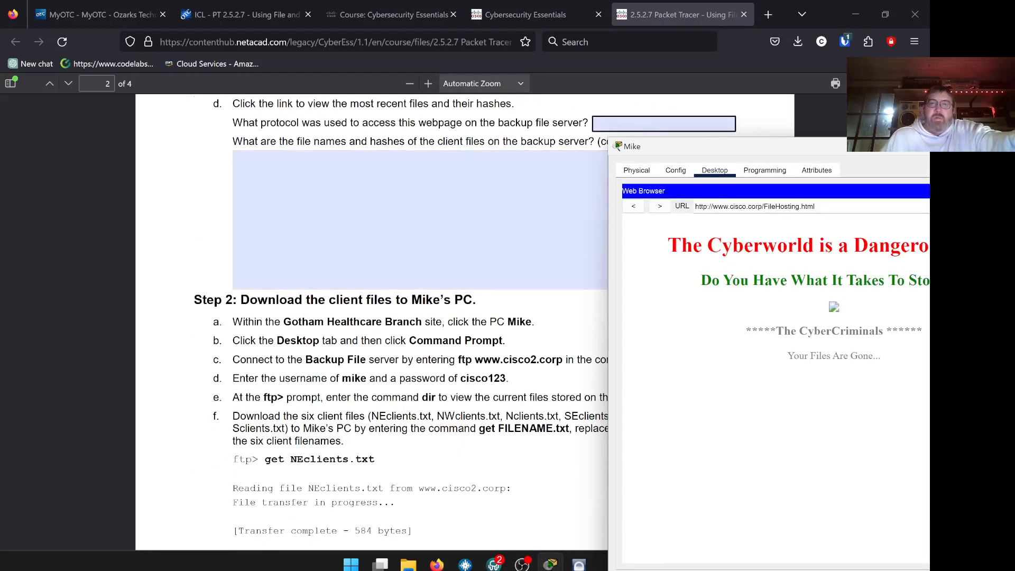
{"action": "right_click", "coordinate": [613, 122]}
{"action": "left_click", "coordinate": [654, 207]}
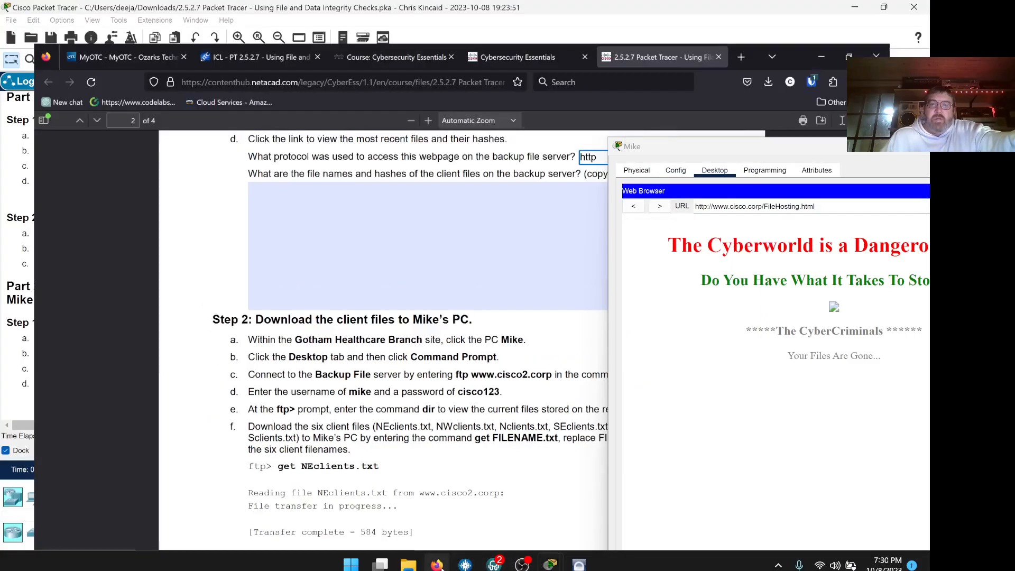
{"action": "left_click", "coordinate": [550, 565]}
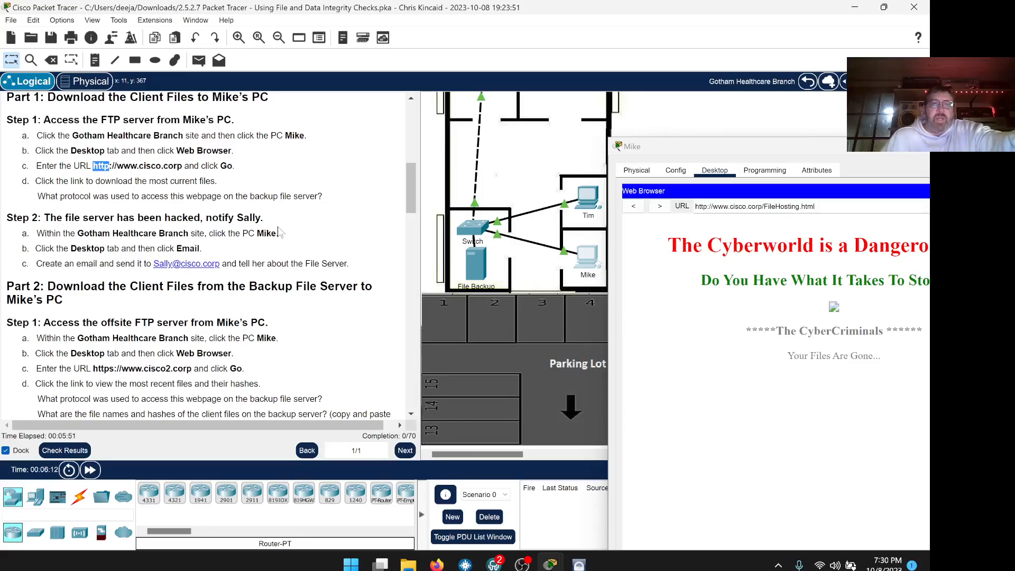
Paste http again into the worksheet's protocol answer field so the answer sticks.
{"action": "left_click", "coordinate": [440, 566]}
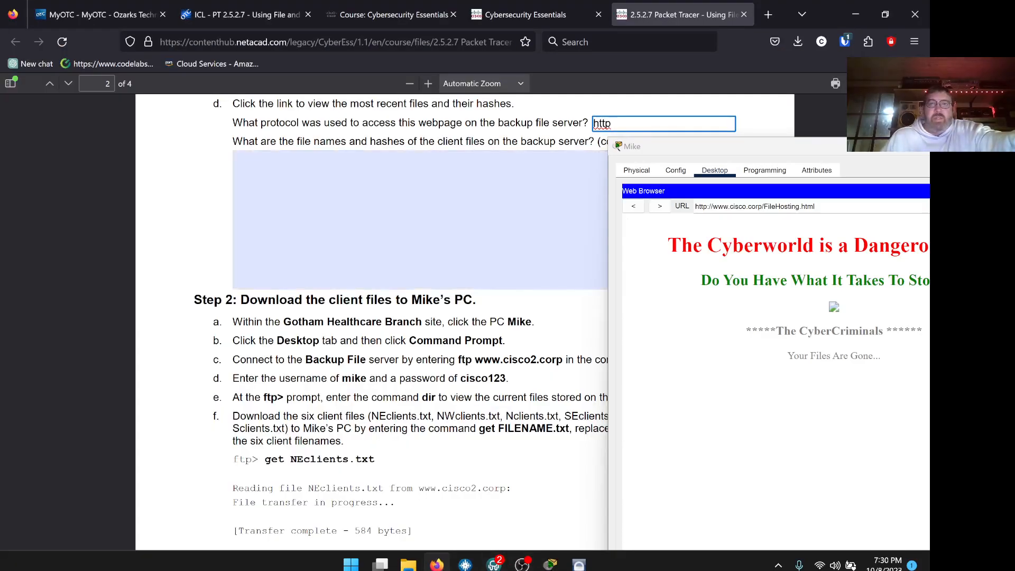
{"action": "left_click_drag", "start_coordinate": [652, 151], "coordinate": [758, 242]}
{"action": "scroll", "coordinate": [440, 263], "scroll_direction": "up", "scroll_amount": 8}
{"action": "scroll", "coordinate": [440, 263], "scroll_direction": "up", "scroll_amount": 2}
{"action": "scroll", "coordinate": [440, 263], "scroll_direction": "down", "scroll_amount": 1}
{"action": "left_click", "coordinate": [596, 269]}
{"action": "right_click", "coordinate": [611, 265]}
{"action": "left_click", "coordinate": [643, 364]}
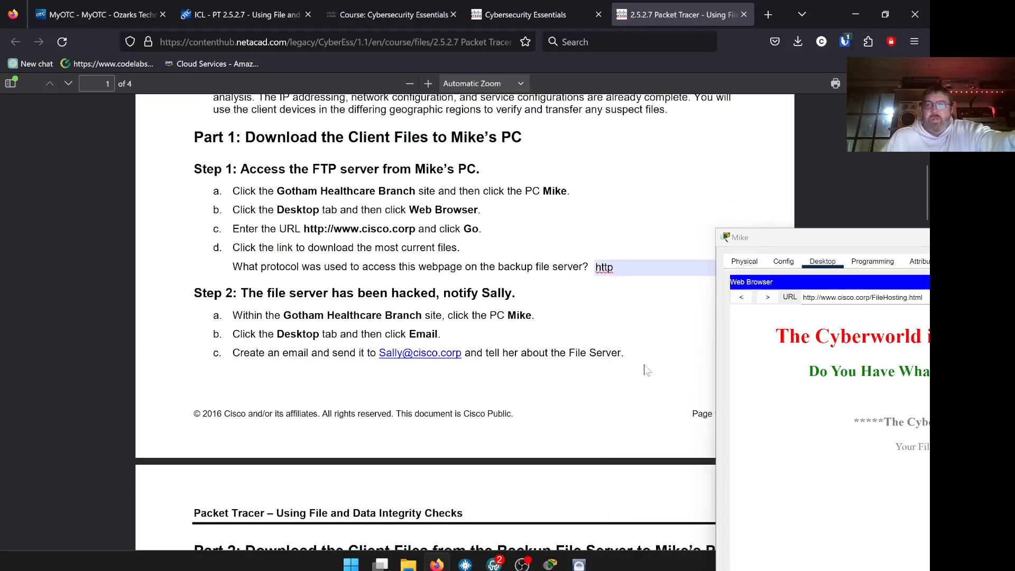
{"action": "scroll", "coordinate": [534, 332], "scroll_direction": "up", "scroll_amount": 1}
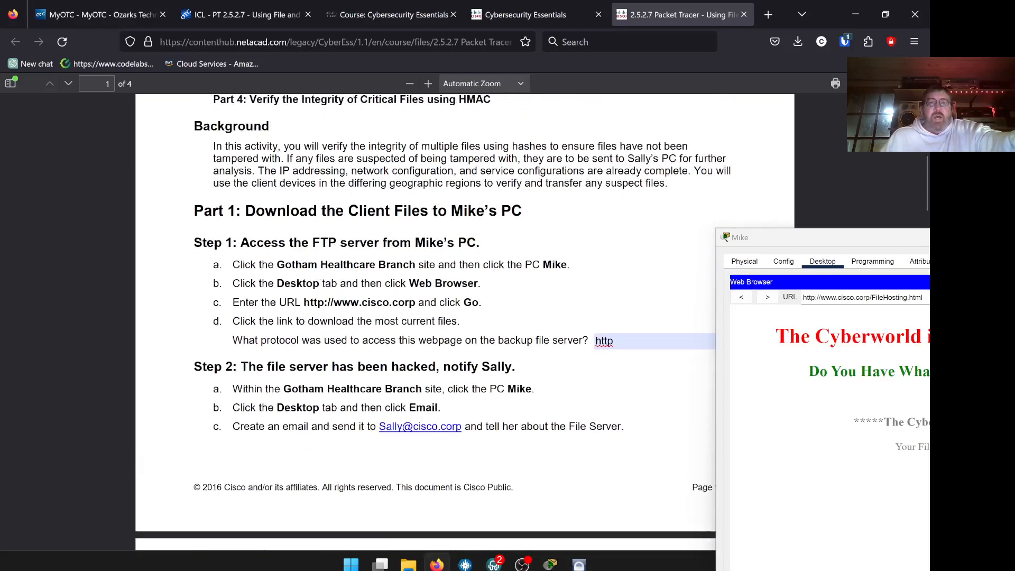
{"action": "scroll", "coordinate": [534, 332], "scroll_direction": "down", "scroll_amount": 1}
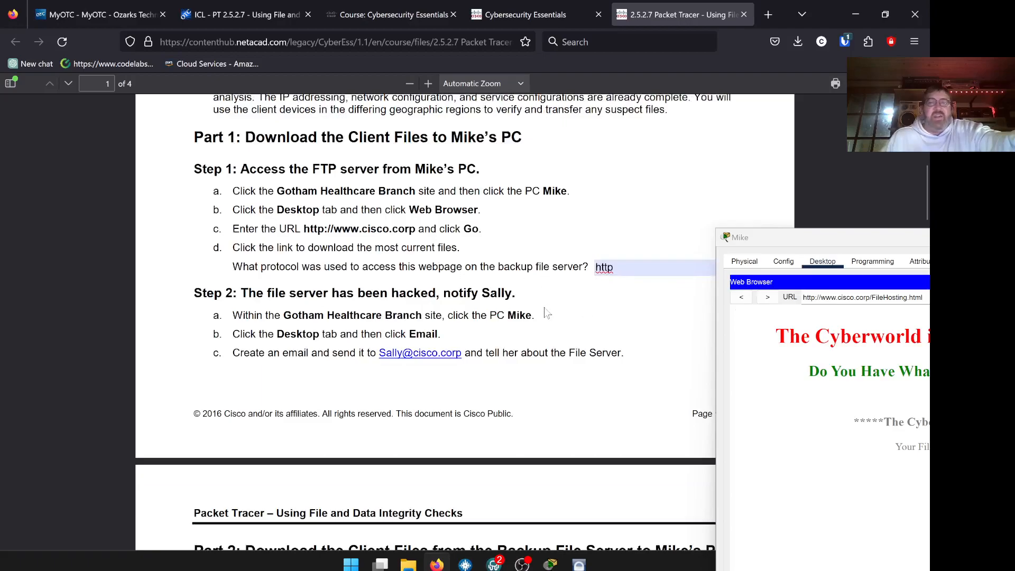
{"action": "scroll", "coordinate": [556, 309], "scroll_direction": "down", "scroll_amount": 1}
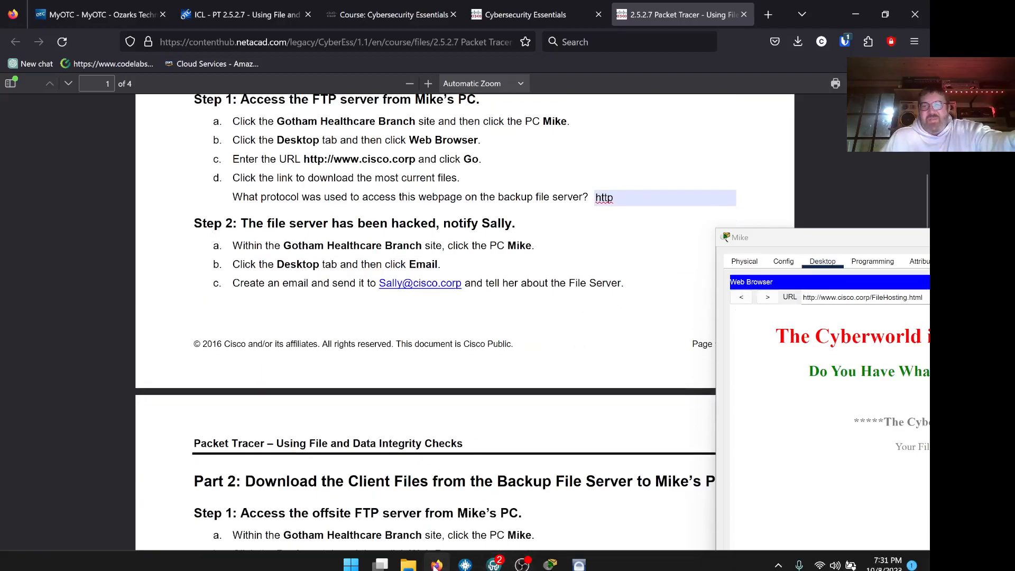
Return to Packet Tracer, shift Mike's window up-left, and close his Web Browser.
{"action": "left_click", "coordinate": [549, 564]}
{"action": "left_click_drag", "start_coordinate": [590, 91], "coordinate": [578, 68]}
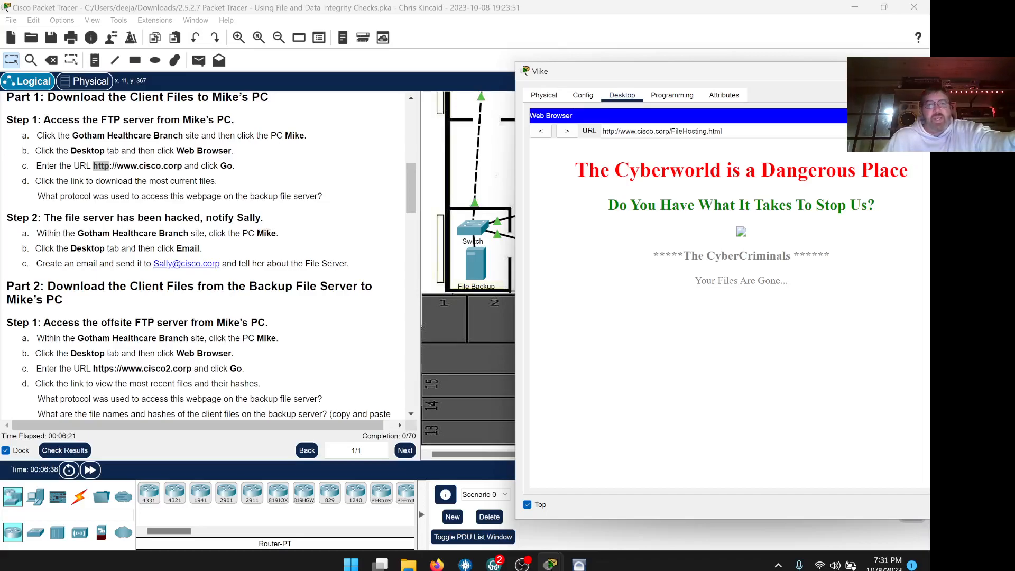
{"action": "left_click_drag", "start_coordinate": [672, 75], "coordinate": [585, 44]}
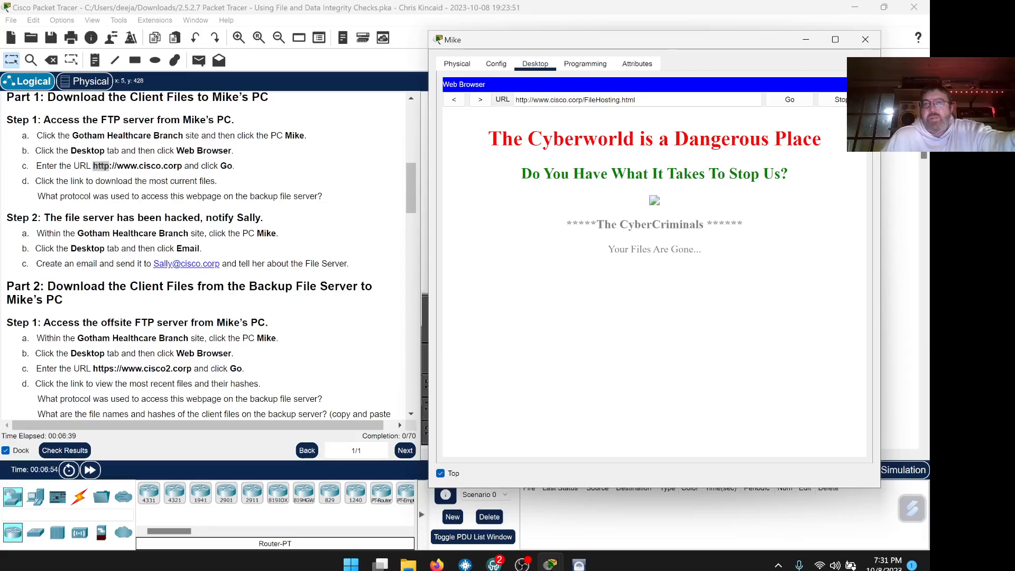
{"action": "left_click", "coordinate": [859, 84]}
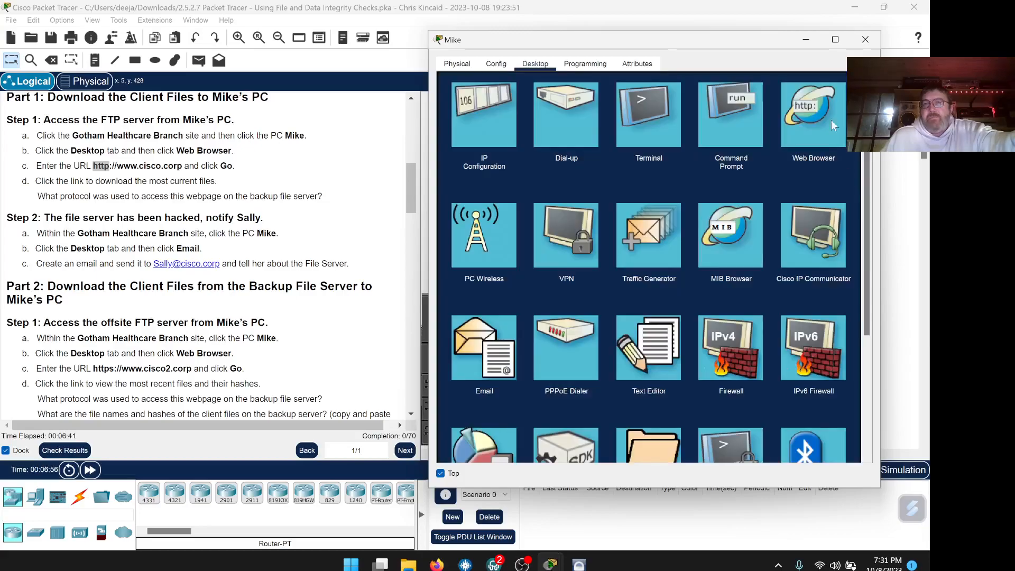
{"action": "left_click", "coordinate": [494, 364]}
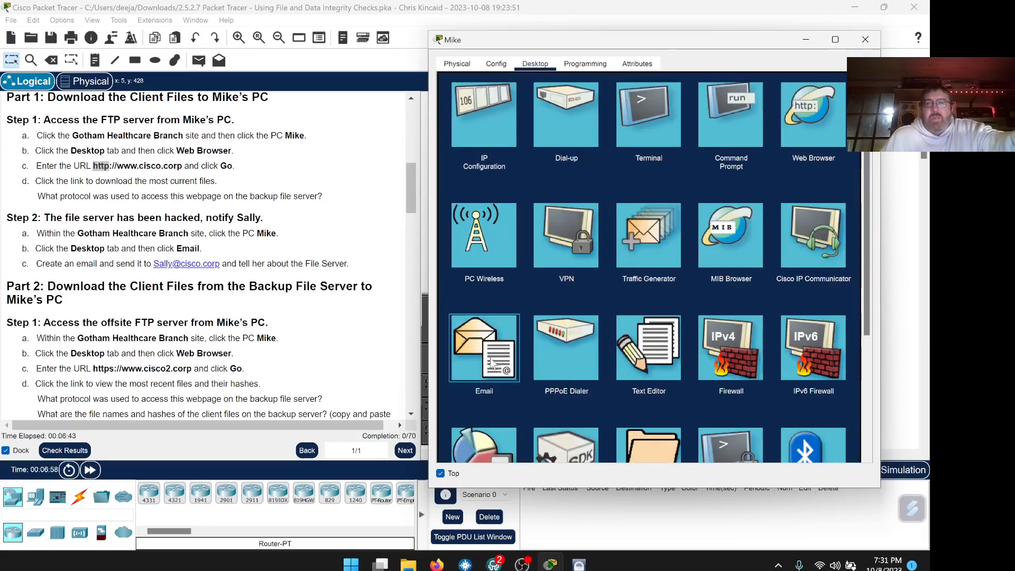
{"action": "left_click_drag", "start_coordinate": [220, 263], "coordinate": [152, 263]}
{"action": "right_click", "coordinate": [154, 263]}
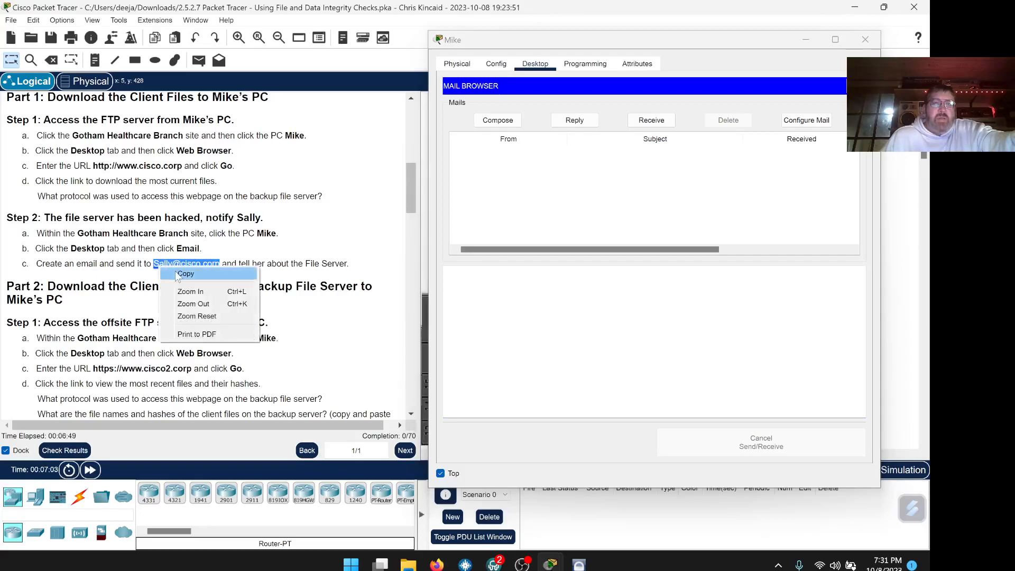
{"action": "left_click", "coordinate": [176, 272]}
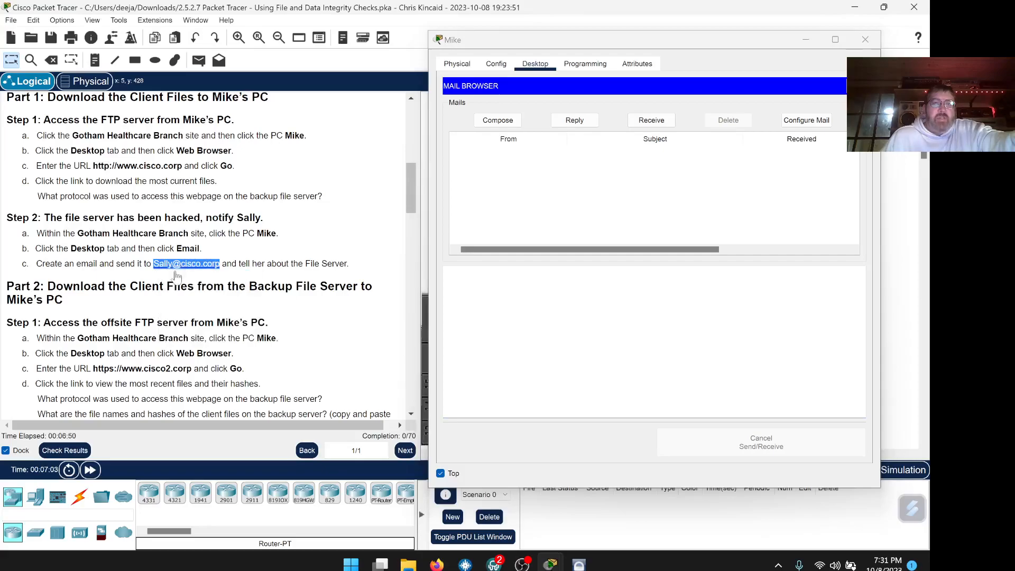
{"action": "left_click", "coordinate": [498, 120]}
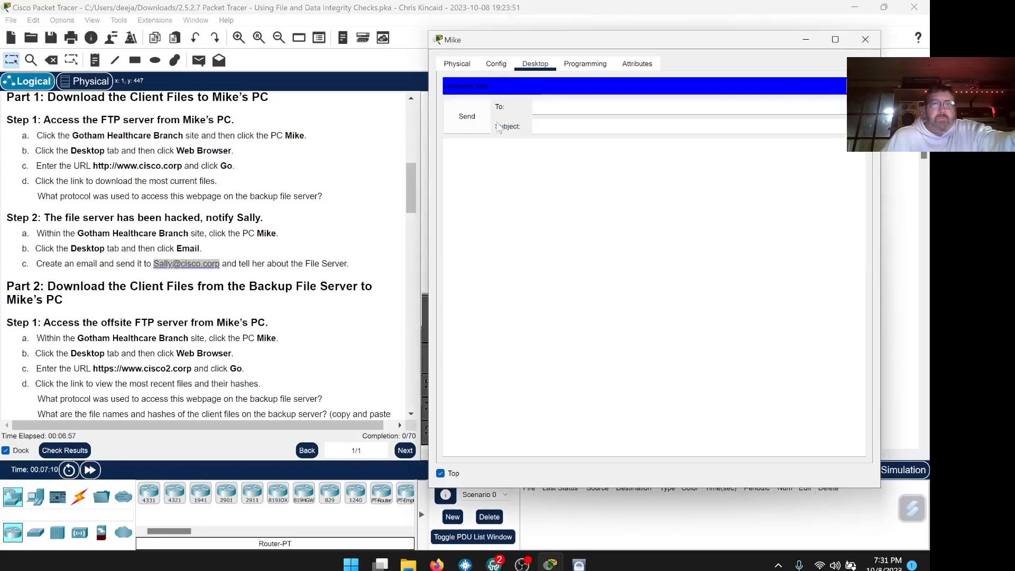
{"action": "right_click", "coordinate": [536, 107]}
{"action": "left_click", "coordinate": [565, 167]}
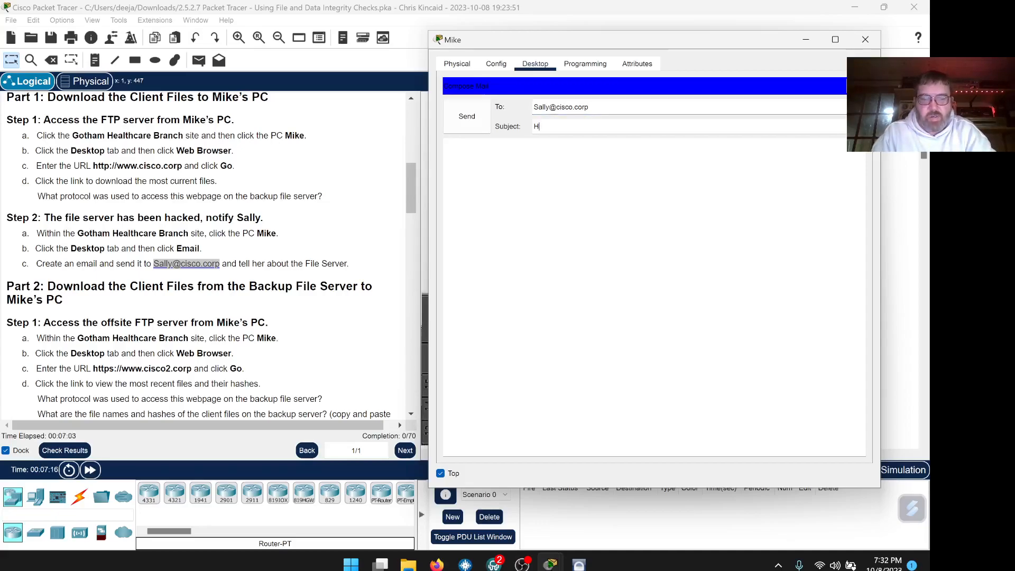
Enter subject 'WE BEEN HACK!!!!!!' and fill the body with repeated copies of it.
{"action": "type", "text": "WE BEEN HACK!!!!!!"}
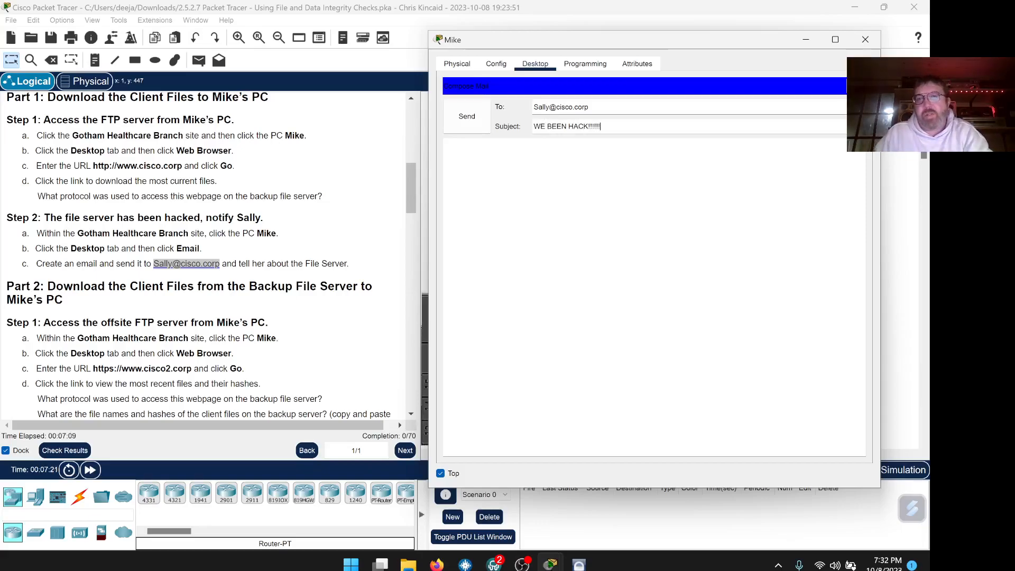
{"action": "key", "text": "ctrl+a"}
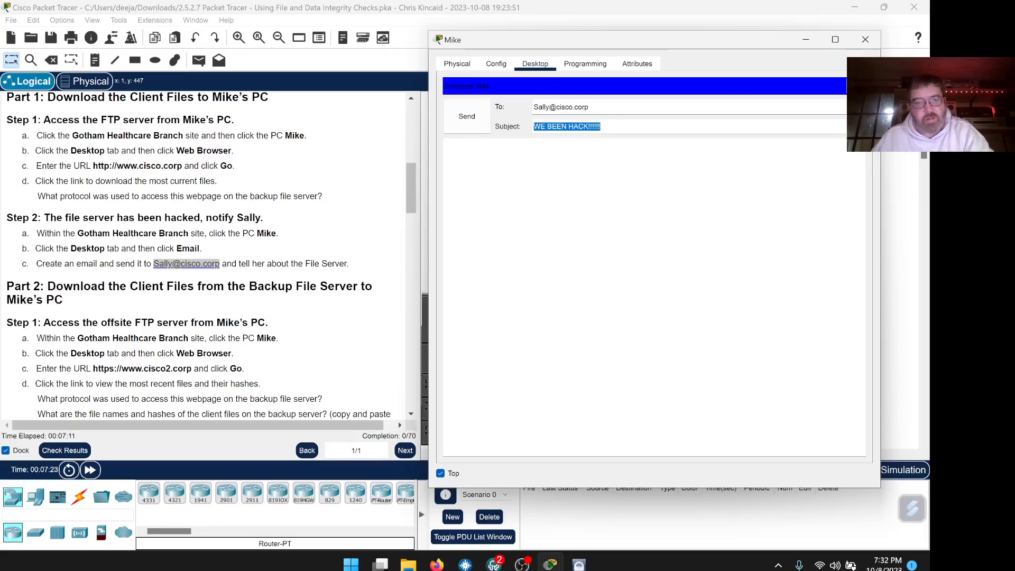
{"action": "left_click", "coordinate": [446, 145]}
{"action": "key", "text": "ctrl+v"}
{"action": "key", "text": "ctrl+v"}
{"action": "key", "text": "ctrl+v"}
{"action": "key", "text": "ctrl+v"}
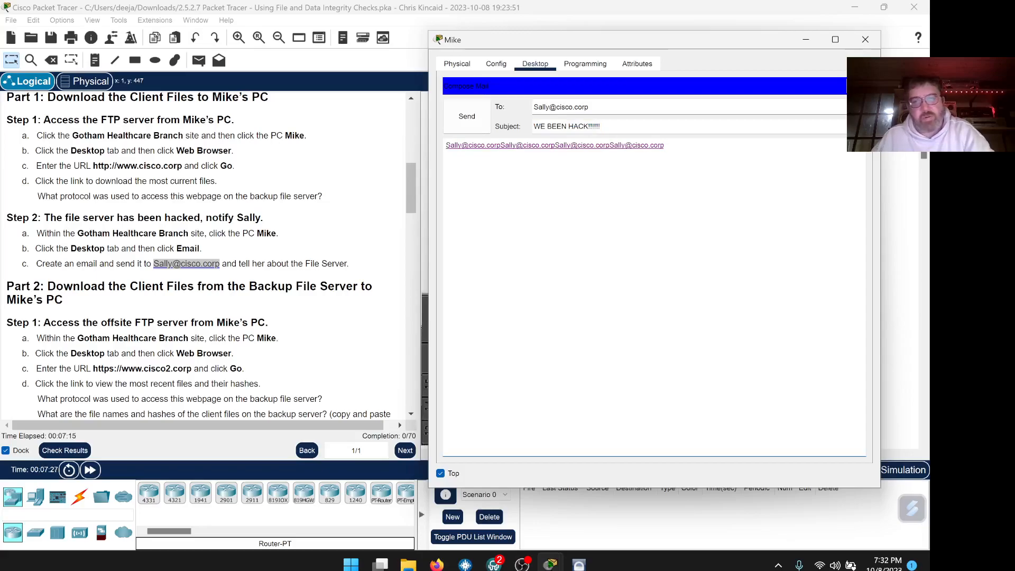
{"action": "left_click_drag", "start_coordinate": [601, 127], "coordinate": [532, 127]}
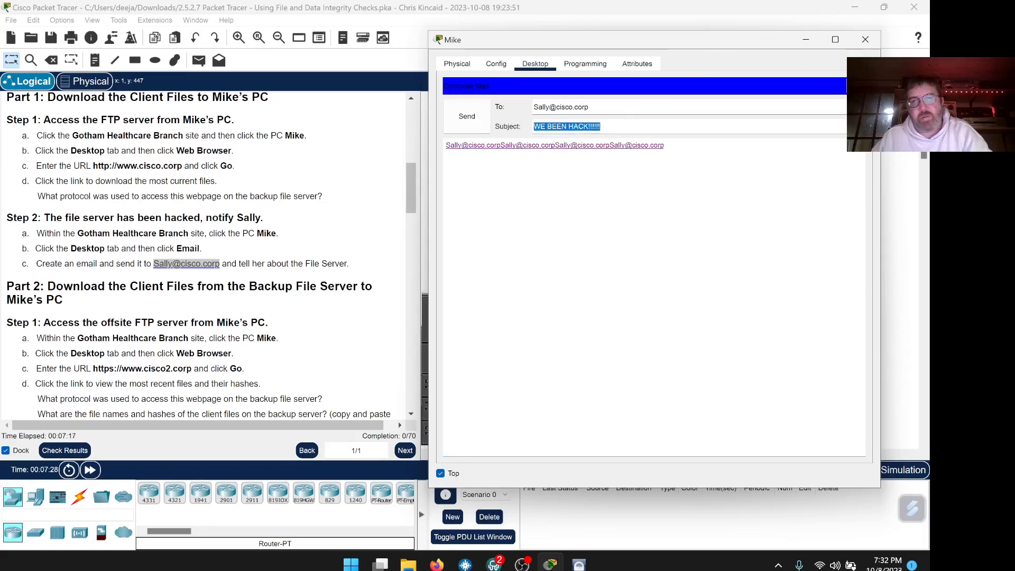
{"action": "right_click", "coordinate": [547, 129]}
{"action": "left_click", "coordinate": [560, 180]}
{"action": "left_click", "coordinate": [665, 146]}
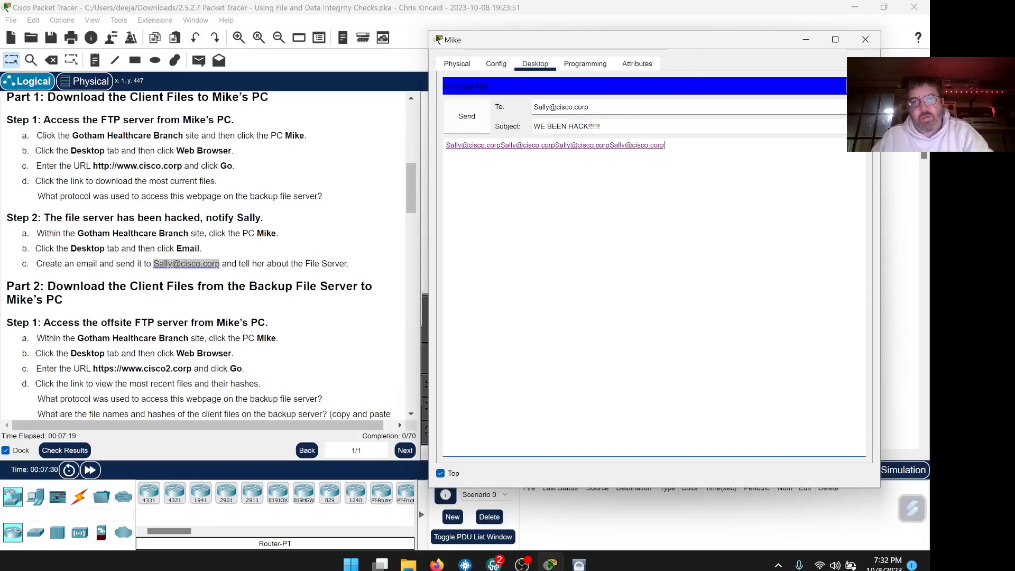
{"action": "key", "text": "ctrl+a"}
{"action": "key", "text": "ctrl+v"}
{"action": "key", "text": "ctrl+v"}
{"action": "key", "text": "ctrl+v"}
{"action": "key", "text": "ctrl+v"}
{"action": "key", "text": "ctrl+v"}
{"action": "key", "text": "ctrl+v"}
{"action": "key", "text": "ctrl+v"}
{"action": "key", "text": "ctrl+v"}
{"action": "key", "text": "ctrl+v"}
{"action": "key", "text": "ctrl+v"}
{"action": "key", "text": "ctrl+v"}
{"action": "key", "text": "ctrl+v"}
{"action": "key", "text": "ctrl+v"}
{"action": "key", "text": "Return"}
{"action": "key", "text": "Return"}
{"action": "key", "text": "ctrl+v"}
{"action": "key", "text": "ctrl+v"}
{"action": "key", "text": "ctrl+v"}
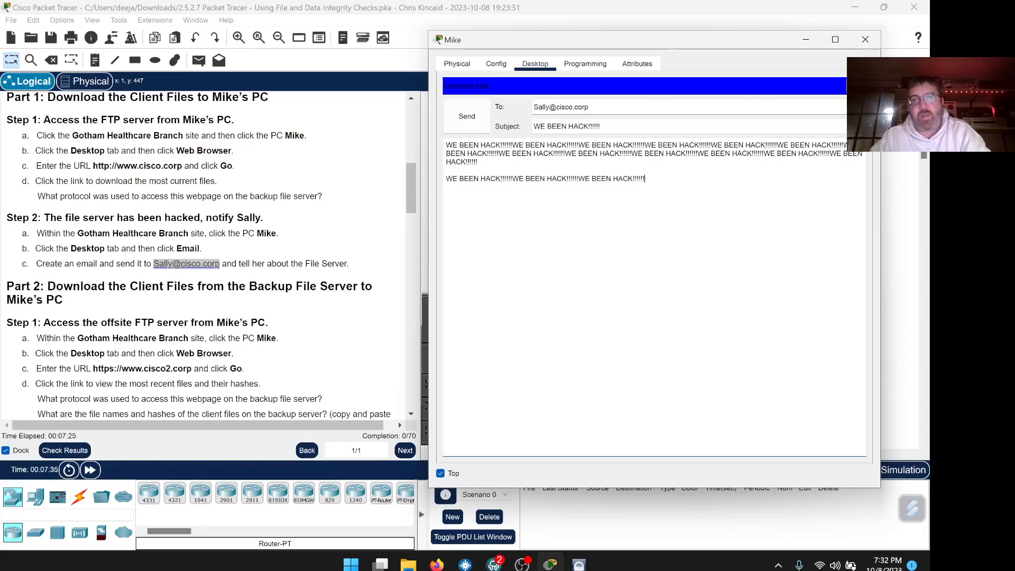
Send the 'WE BEEN HACK!!!!!!' alert email and close Mike's mail client.
{"action": "left_click", "coordinate": [466, 117]}
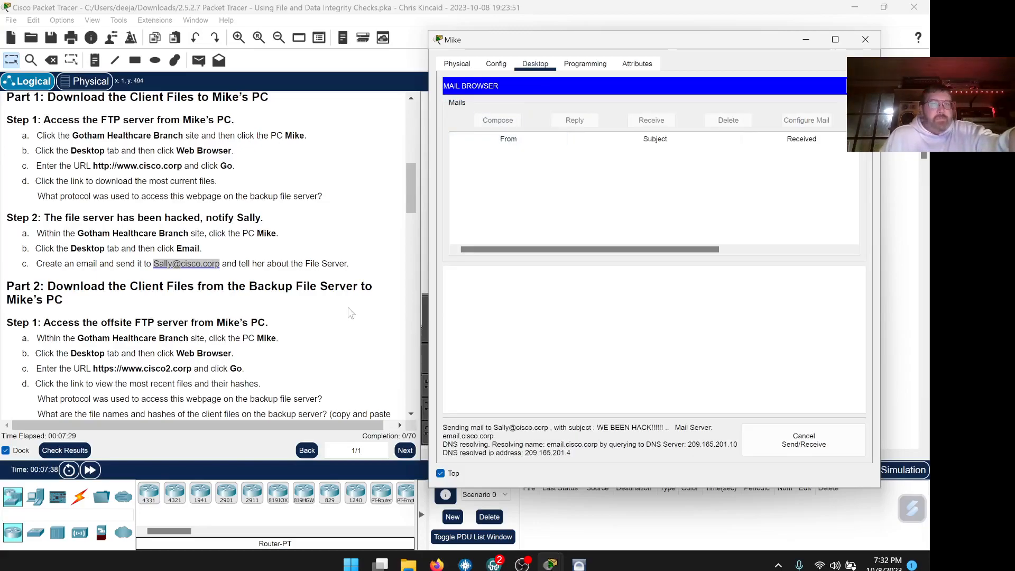
{"action": "scroll", "coordinate": [351, 312], "scroll_direction": "down", "scroll_amount": 3}
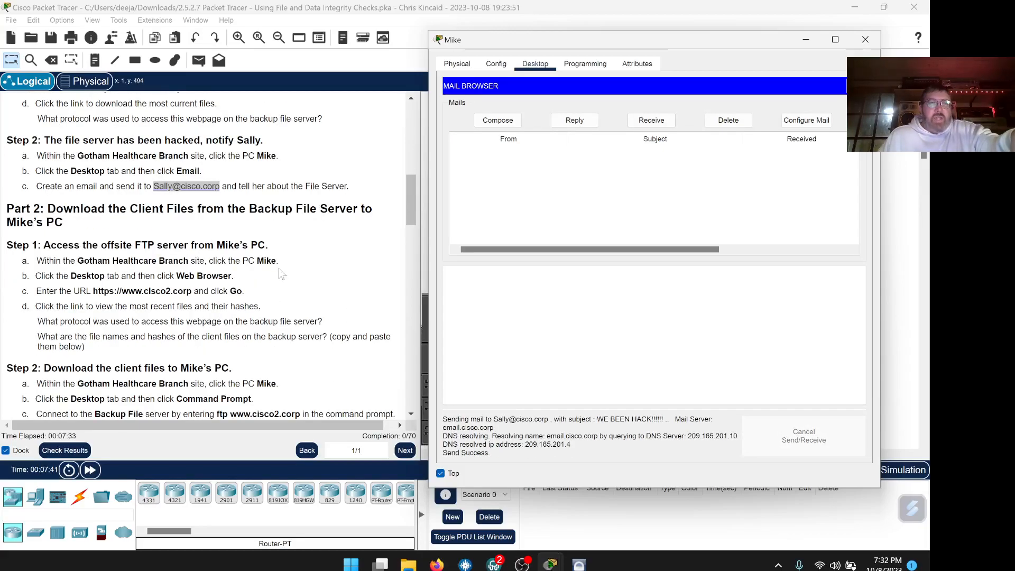
{"action": "scroll", "coordinate": [305, 275], "scroll_direction": "down", "scroll_amount": 2}
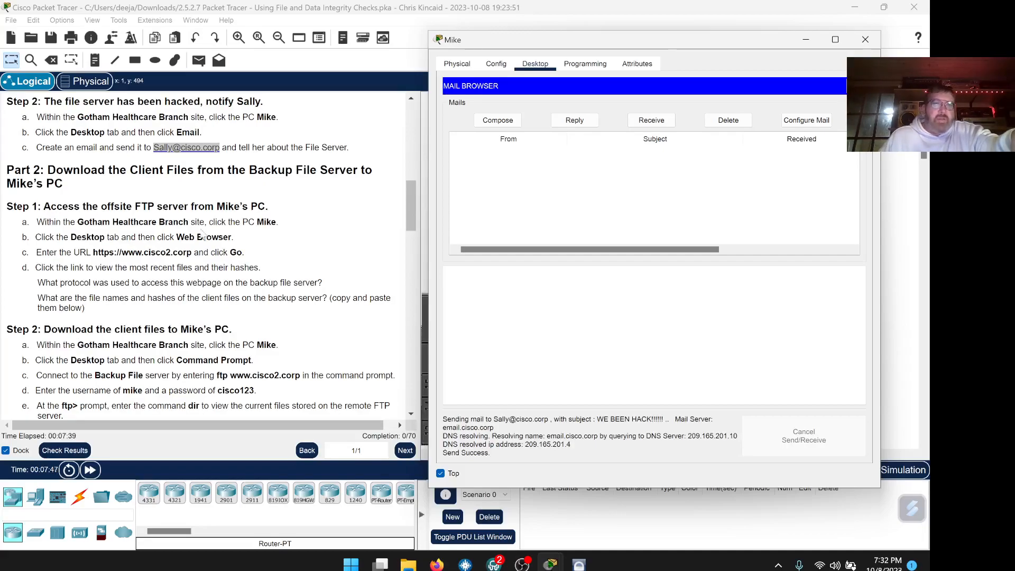
{"action": "scroll", "coordinate": [408, 220], "scroll_direction": "down", "scroll_amount": 2}
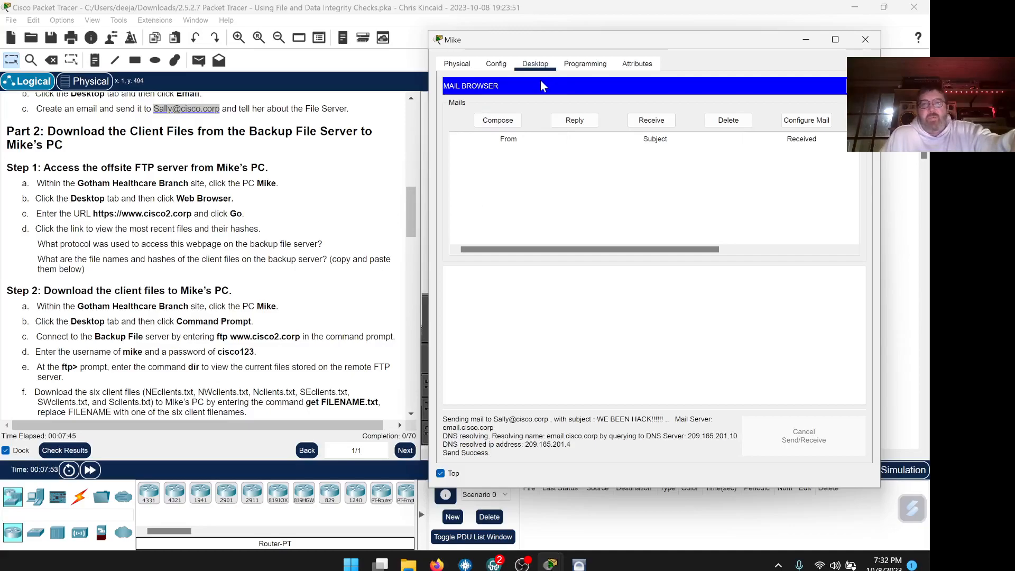
{"action": "left_click", "coordinate": [858, 85]}
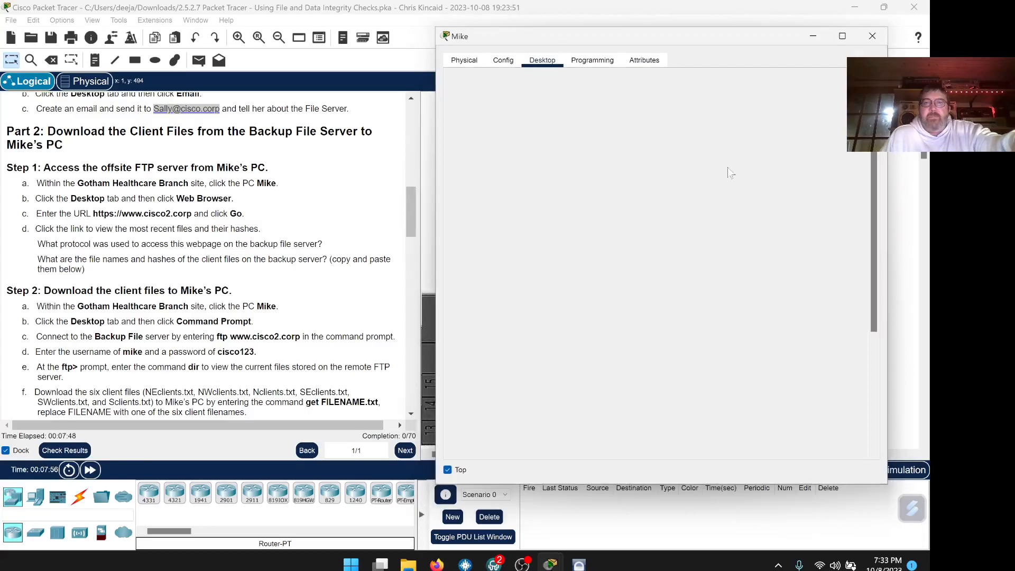
{"action": "double_click", "coordinate": [182, 213]}
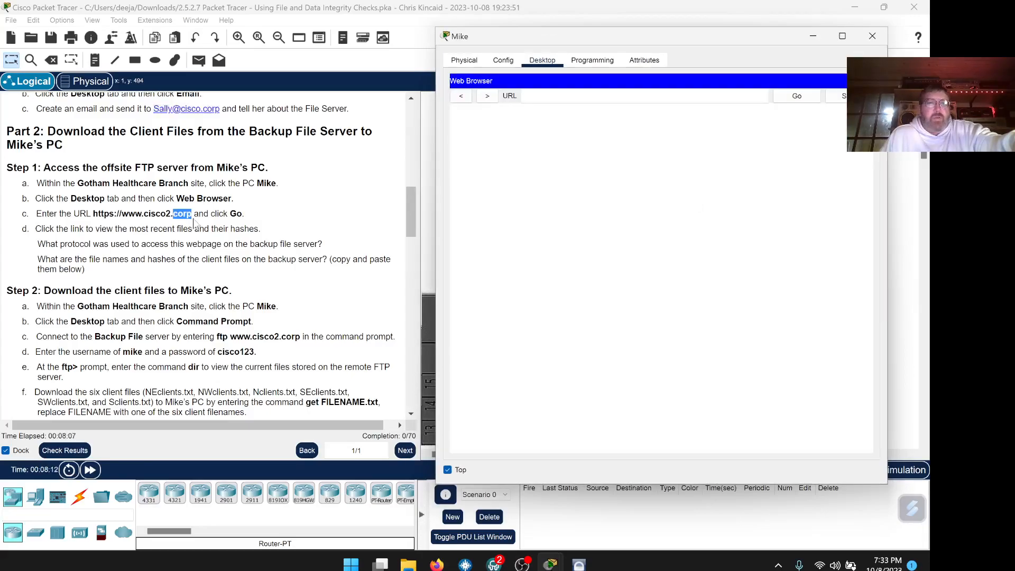
{"action": "left_click", "coordinate": [191, 214]}
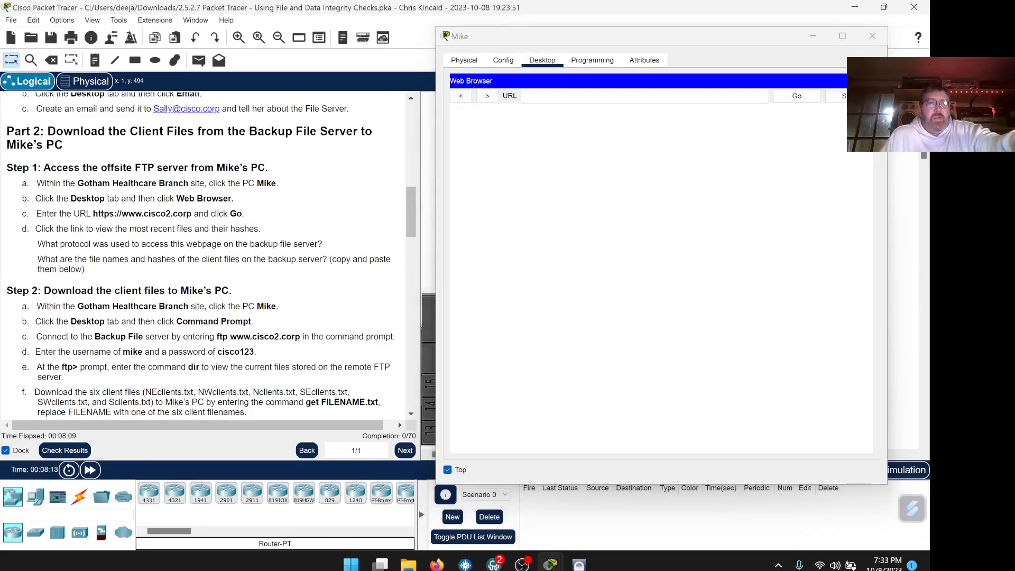
{"action": "left_click_drag", "start_coordinate": [191, 214], "coordinate": [99, 214]}
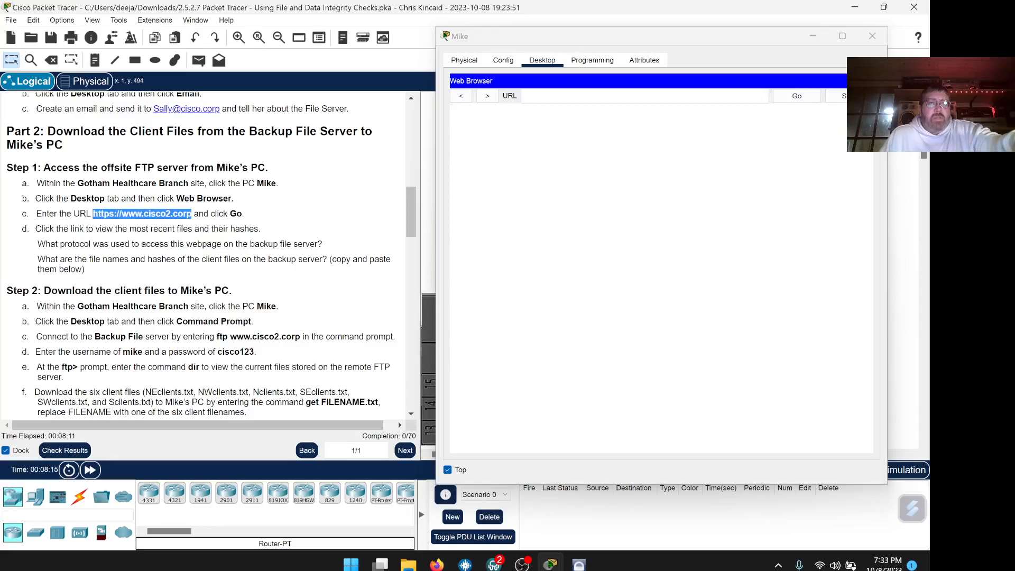
{"action": "right_click", "coordinate": [98, 214]}
{"action": "left_click", "coordinate": [114, 222]}
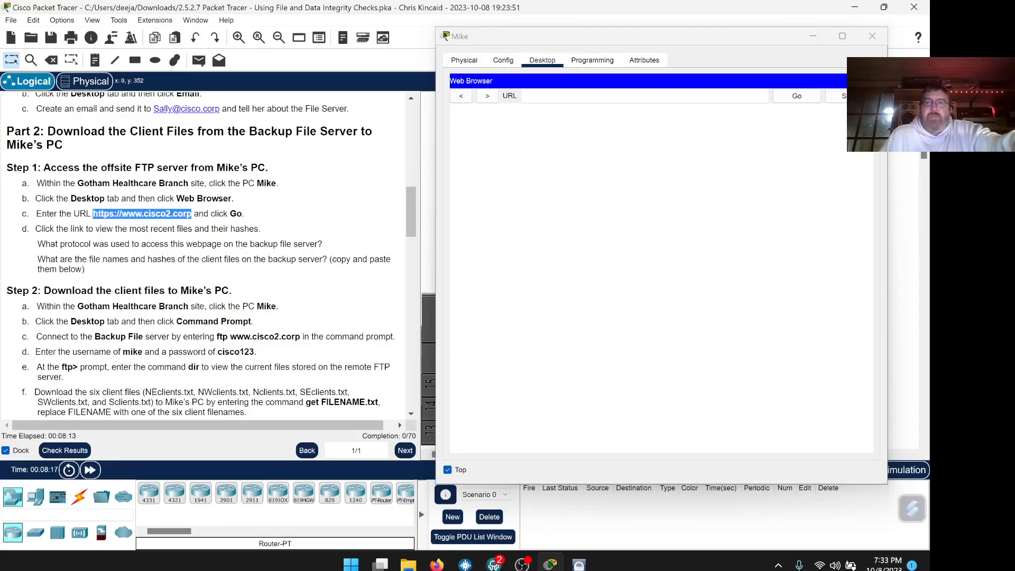
{"action": "right_click", "coordinate": [549, 100]}
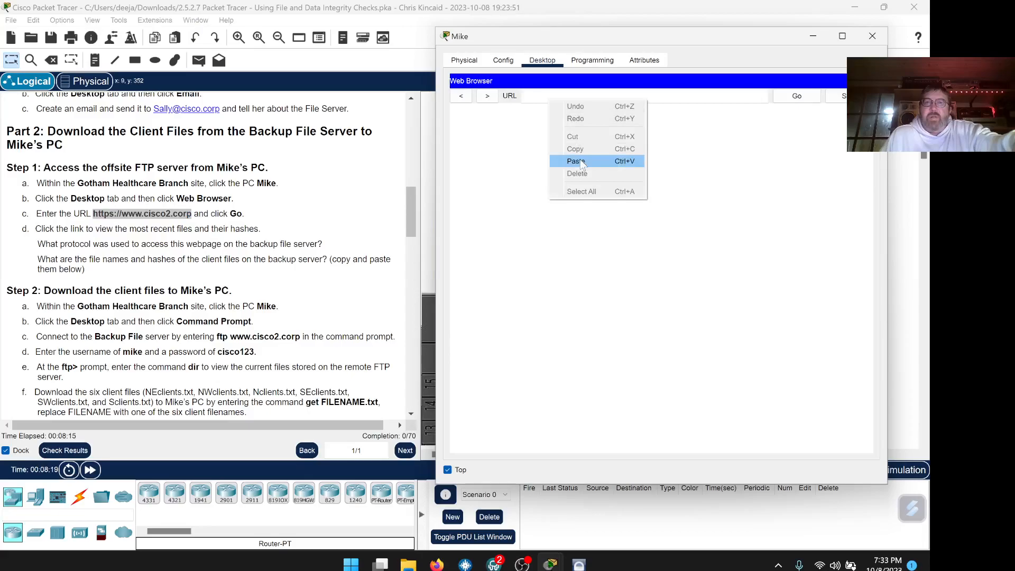
{"action": "left_click", "coordinate": [576, 161]}
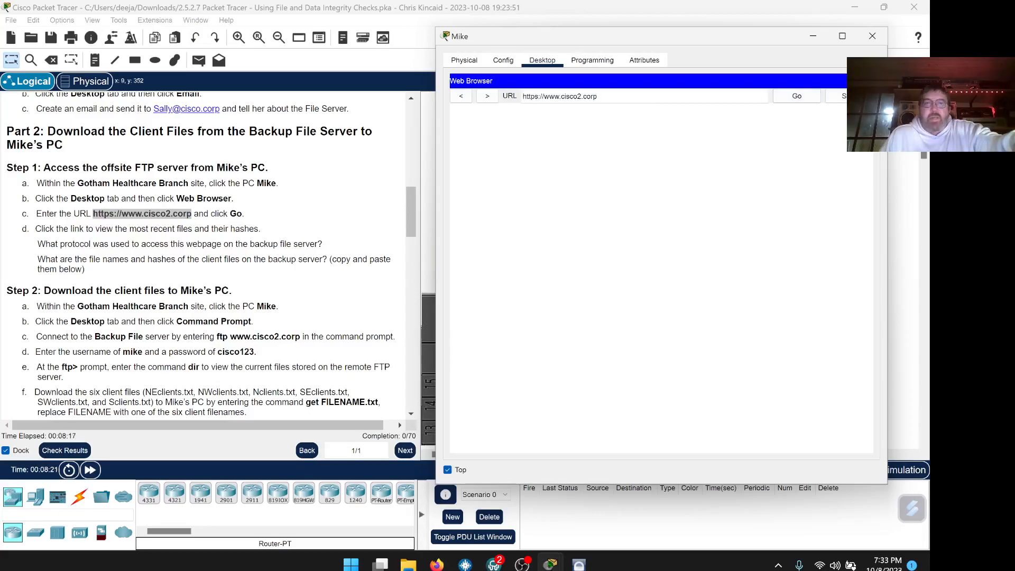
{"action": "left_click", "coordinate": [796, 100]}
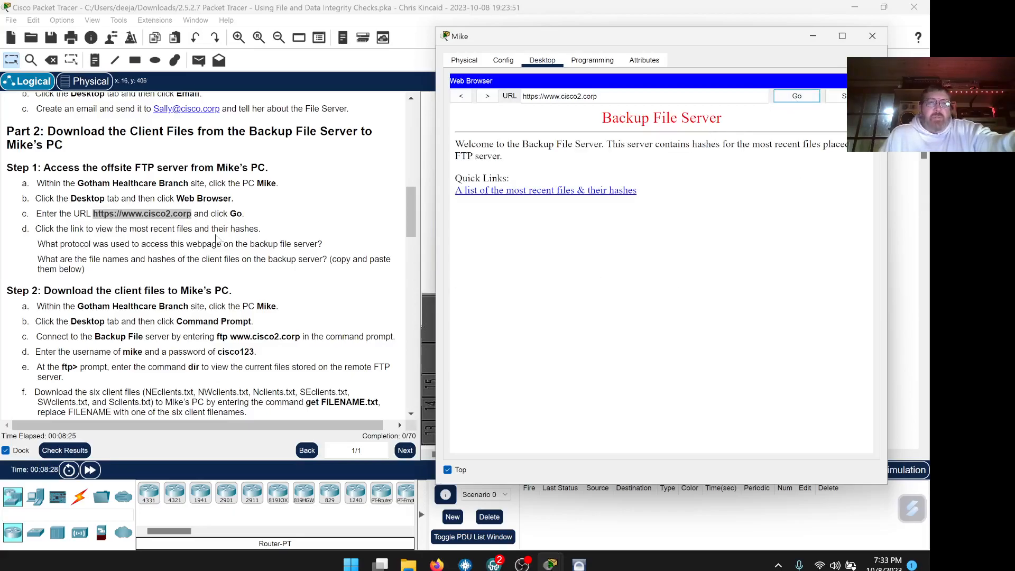
{"action": "left_click", "coordinate": [531, 191]}
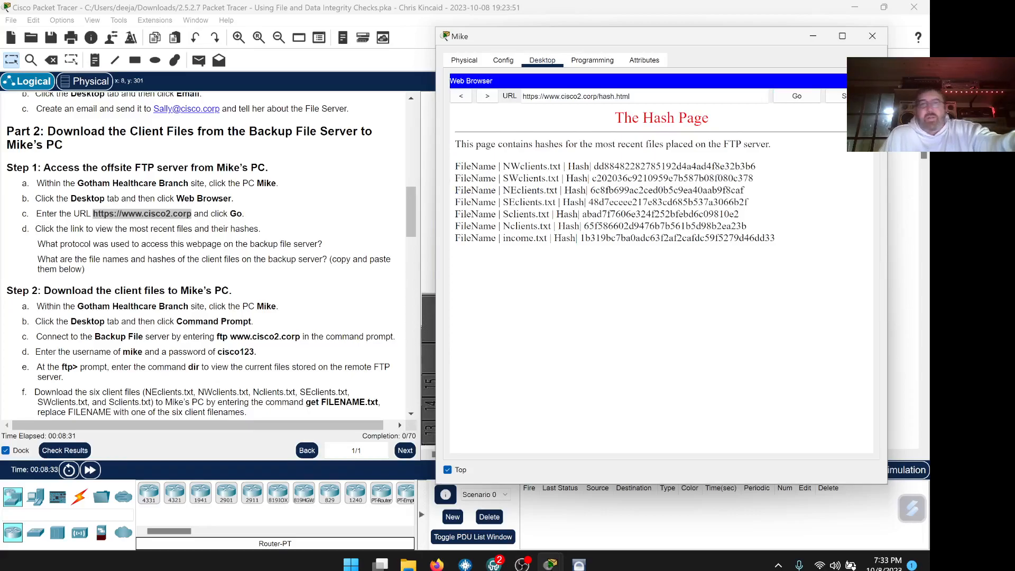
Copy the word https from the lab instructions.
{"action": "scroll", "coordinate": [325, 220], "scroll_direction": "down", "scroll_amount": 1}
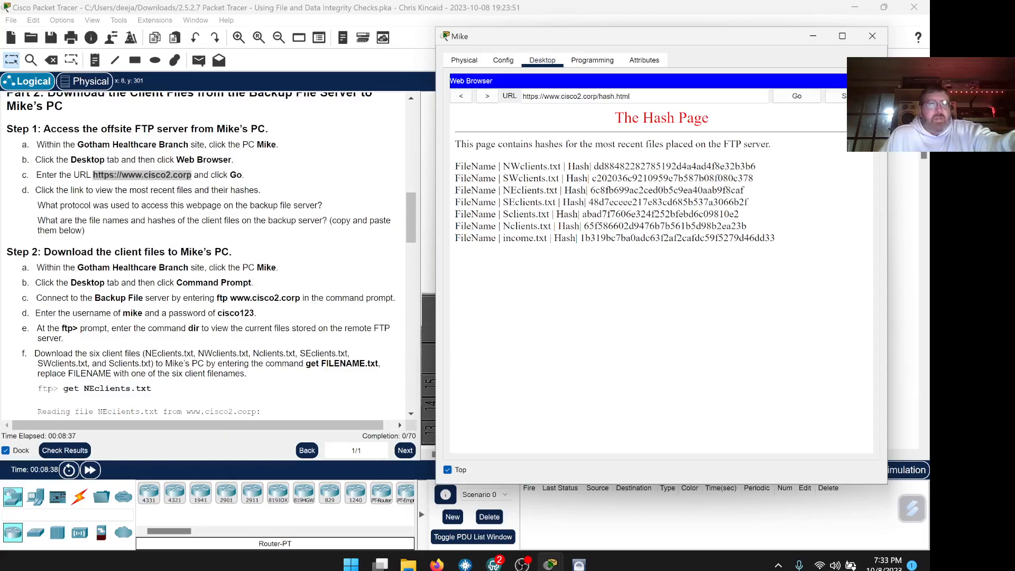
{"action": "left_click", "coordinate": [325, 233]}
{"action": "double_click", "coordinate": [103, 175]}
{"action": "right_click", "coordinate": [104, 176]}
{"action": "left_click", "coordinate": [144, 216]}
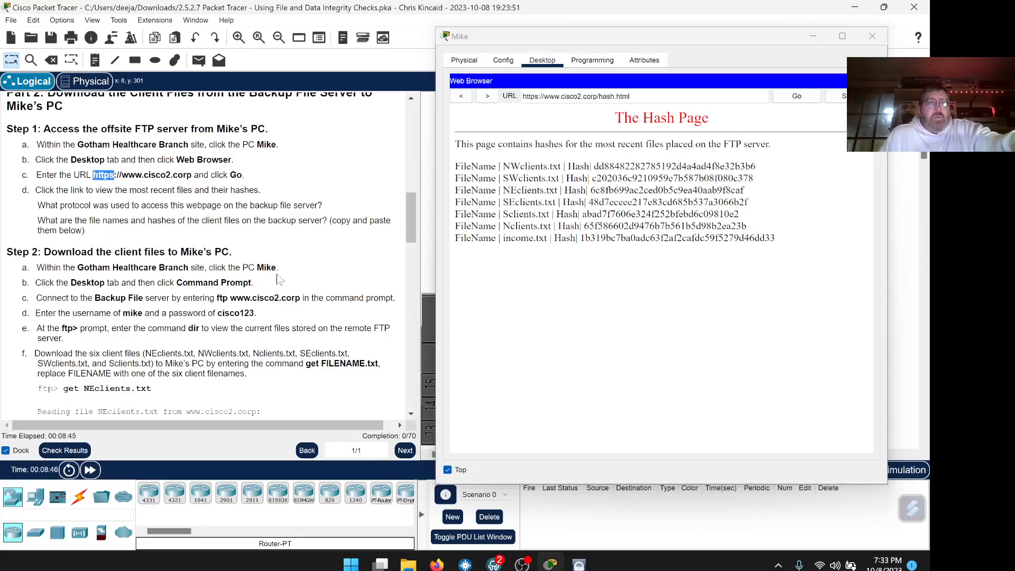
{"action": "scroll", "coordinate": [279, 279], "scroll_direction": "down", "scroll_amount": 1}
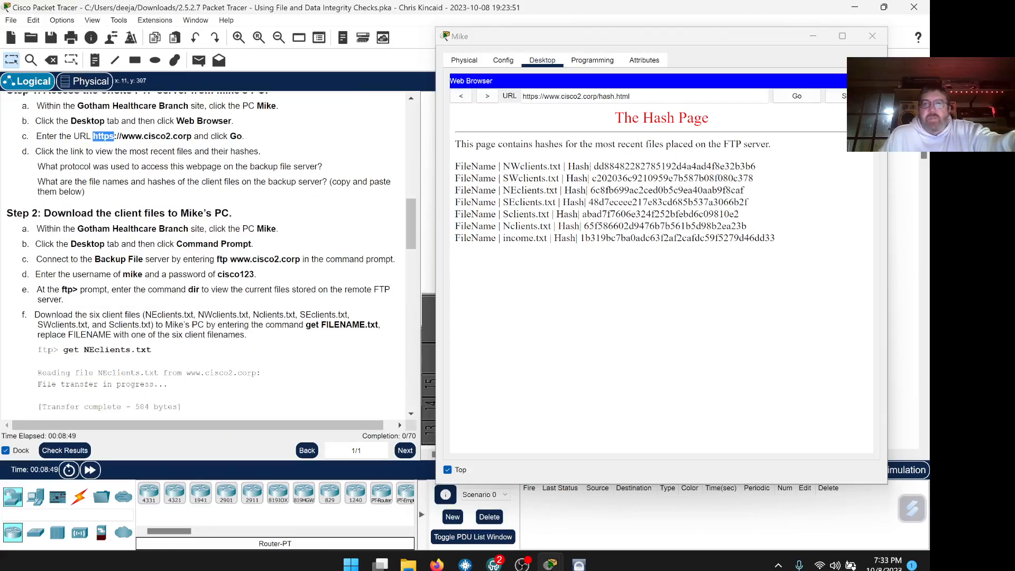
Replace the worksheet's protocol answer http with https.
{"action": "left_click", "coordinate": [437, 564]}
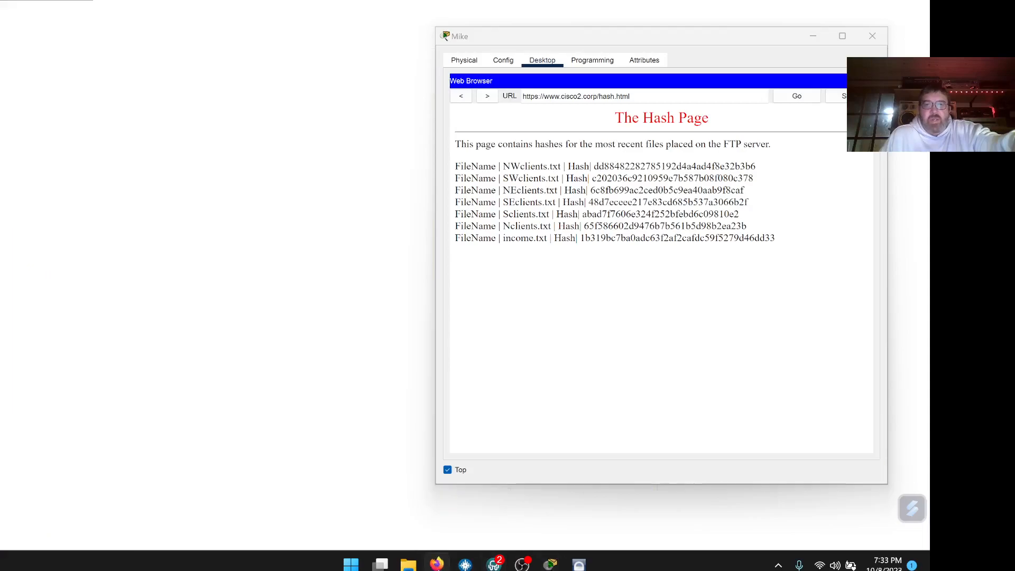
{"action": "left_click_drag", "start_coordinate": [508, 42], "coordinate": [840, 98]}
{"action": "scroll", "coordinate": [566, 279], "scroll_direction": "down", "scroll_amount": 6}
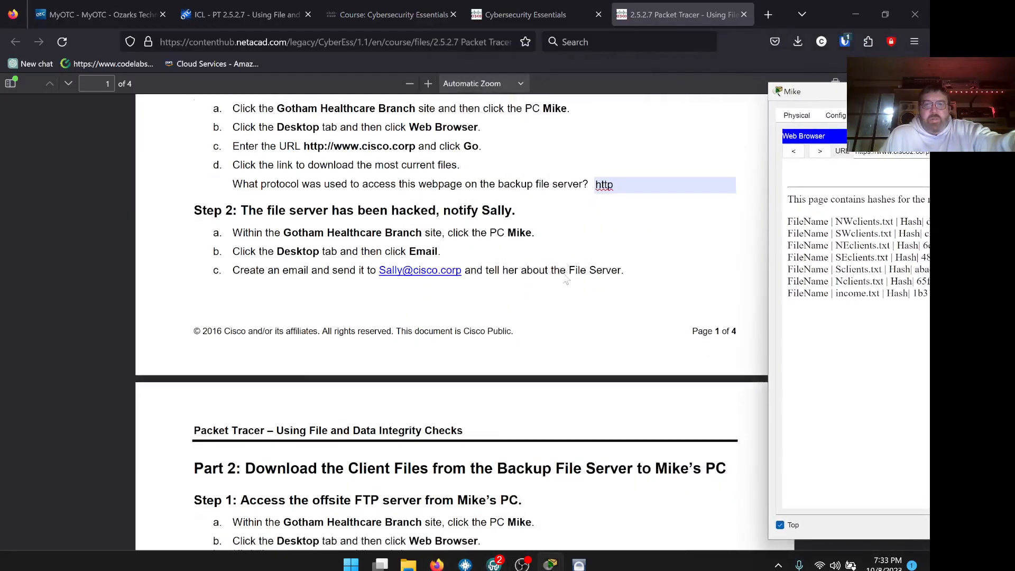
{"action": "double_click", "coordinate": [602, 262]}
{"action": "right_click", "coordinate": [601, 263]}
{"action": "left_click", "coordinate": [640, 353]}
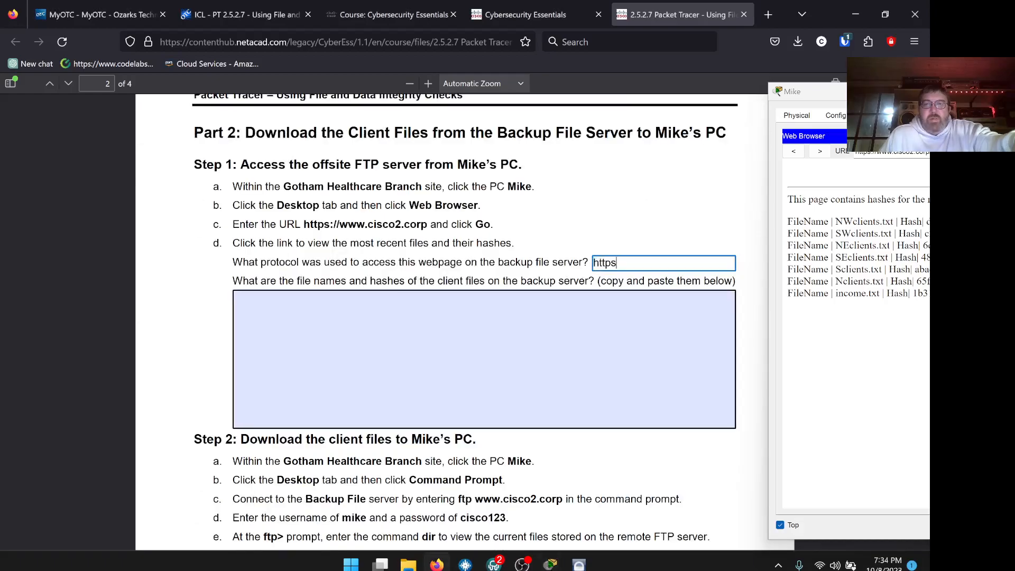
Paste the seven file names and hashes from the Hash Page into the worksheet's answer box.
{"action": "left_click_drag", "start_coordinate": [827, 94], "coordinate": [573, 102]}
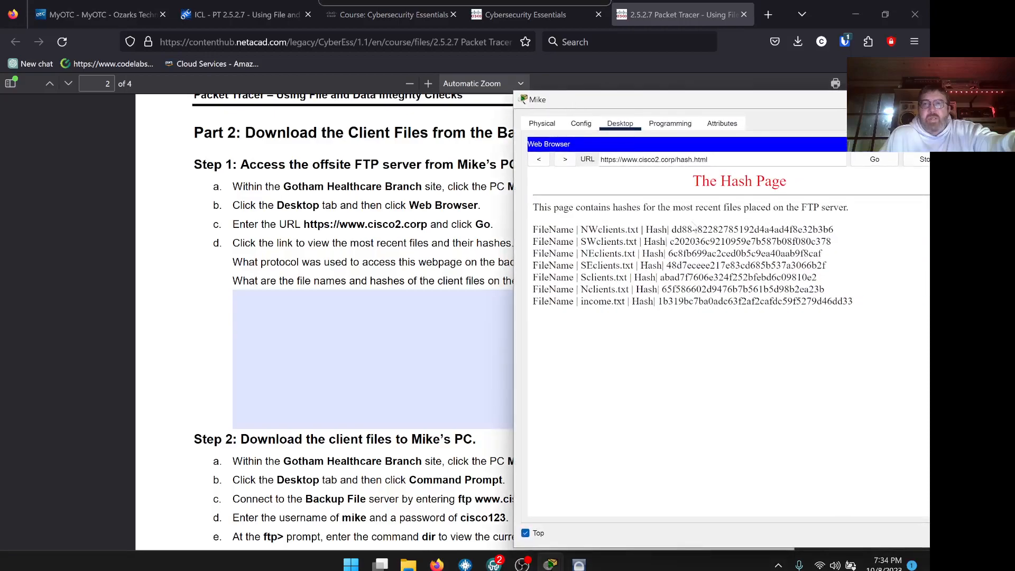
{"action": "left_click_drag", "start_coordinate": [854, 305], "coordinate": [527, 235]}
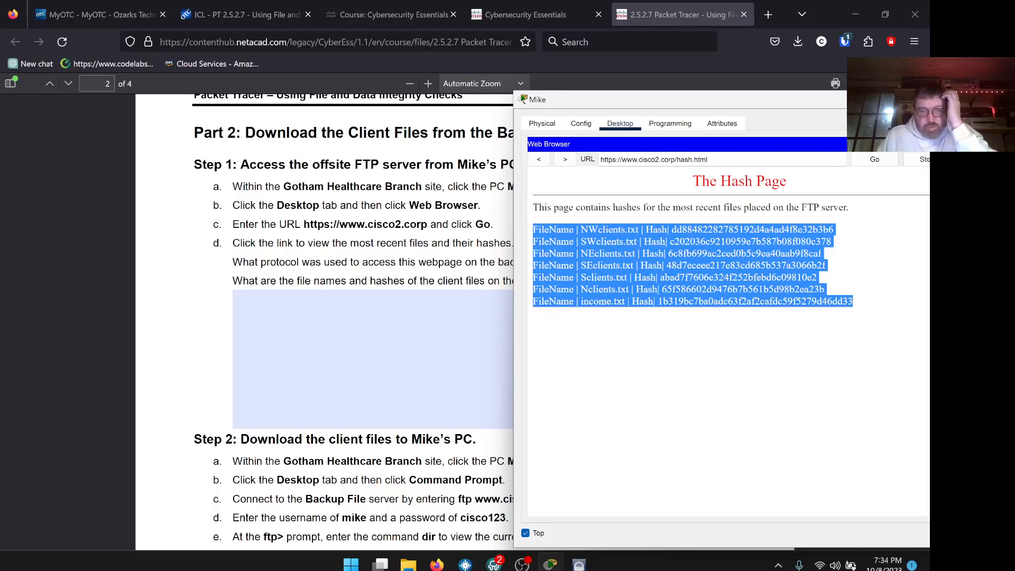
{"action": "left_click", "coordinate": [372, 358]}
{"action": "key", "text": "ctrl+v"}
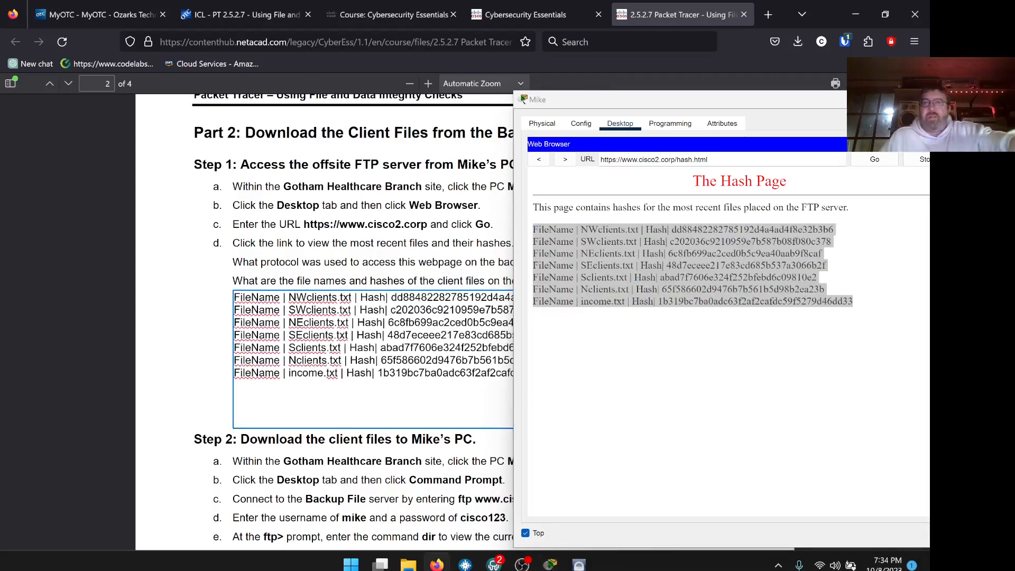
{"action": "left_click_drag", "start_coordinate": [642, 101], "coordinate": [815, 120]}
{"action": "left_click", "coordinate": [549, 370]}
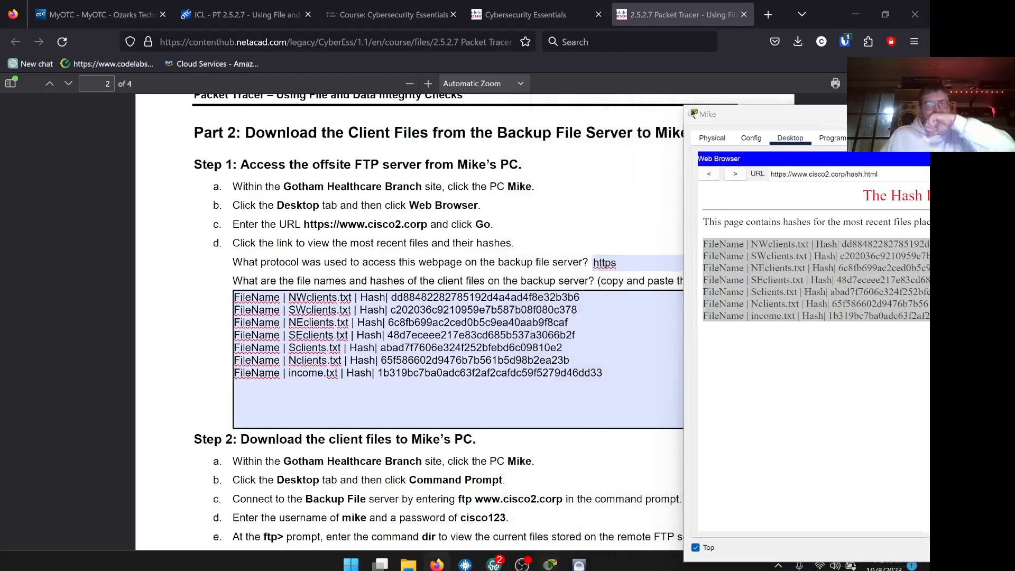
{"action": "scroll", "coordinate": [550, 370], "scroll_direction": "down", "scroll_amount": 2}
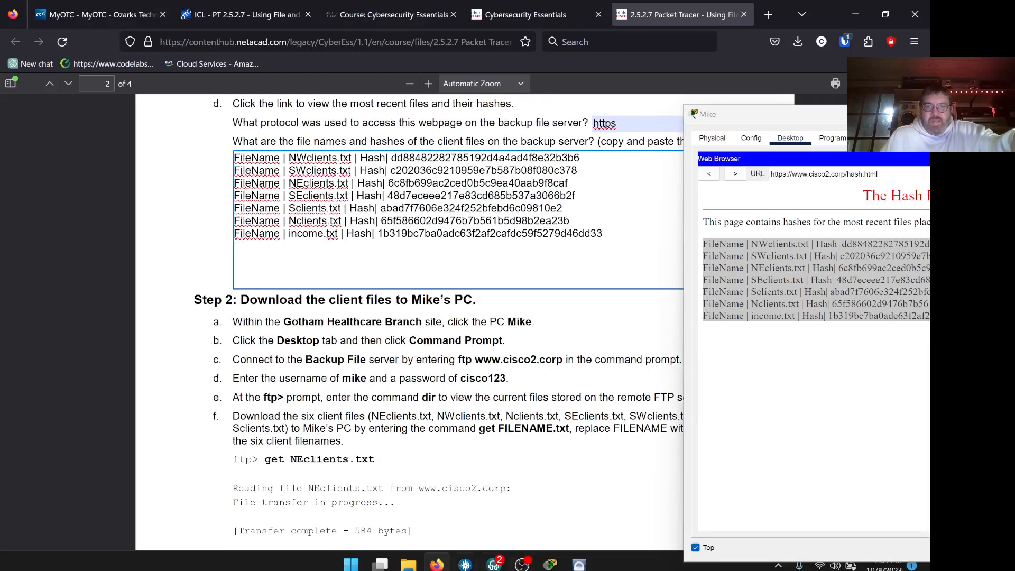
{"action": "left_click", "coordinate": [436, 564]}
Close Mike's web browser after moving his window aside and scrolling the instructions.
{"action": "left_click_drag", "start_coordinate": [833, 113], "coordinate": [609, 40]}
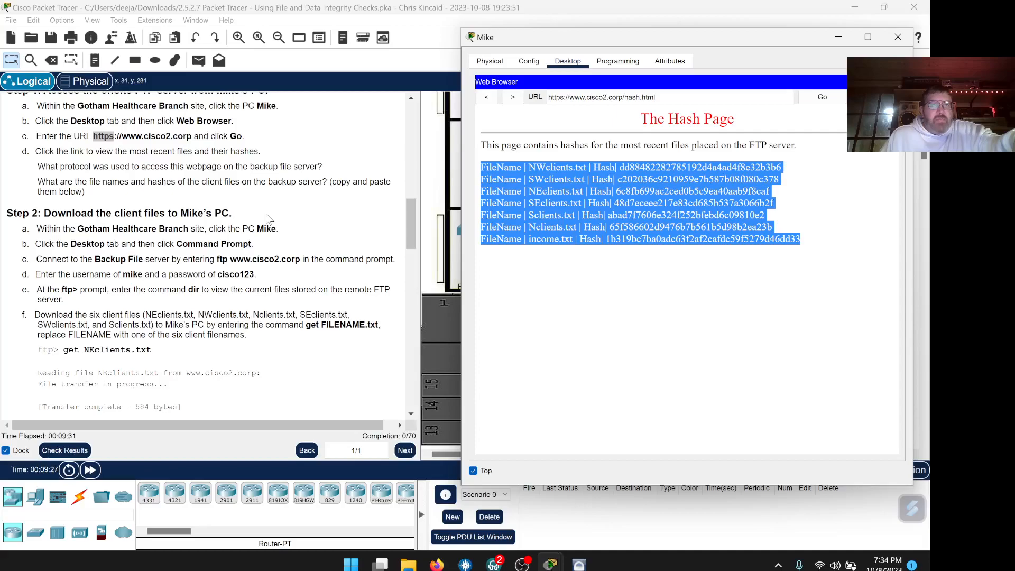
{"action": "scroll", "coordinate": [267, 218], "scroll_direction": "down", "scroll_amount": 1}
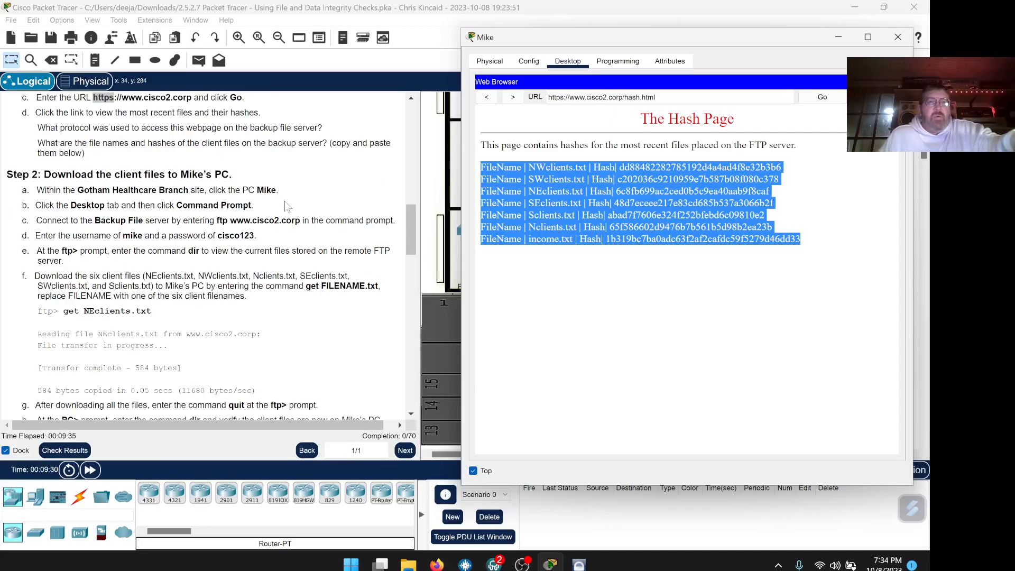
{"action": "scroll", "coordinate": [307, 198], "scroll_direction": "down", "scroll_amount": 1}
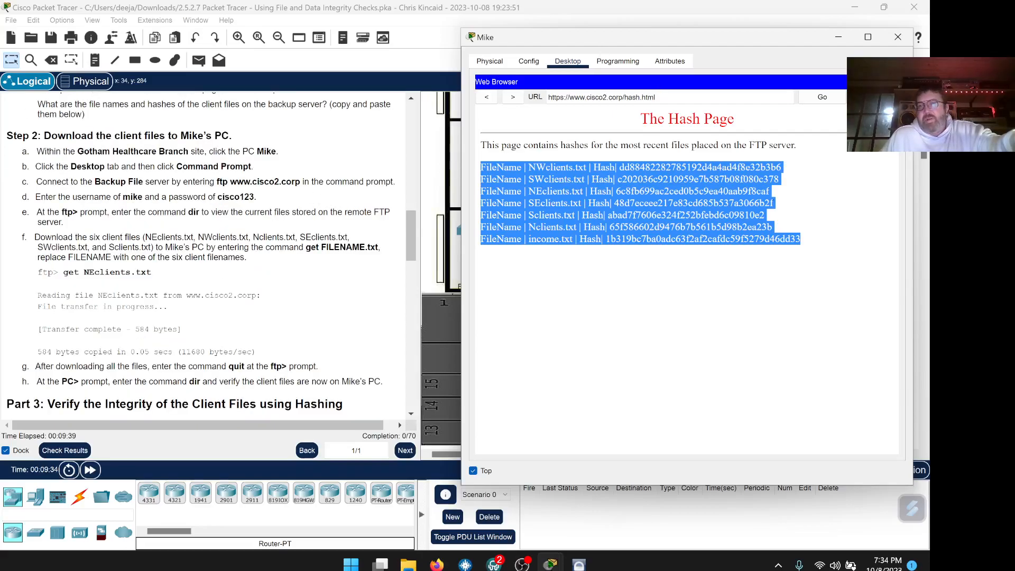
{"action": "left_click", "coordinate": [892, 82]}
{"action": "left_click", "coordinate": [753, 111]}
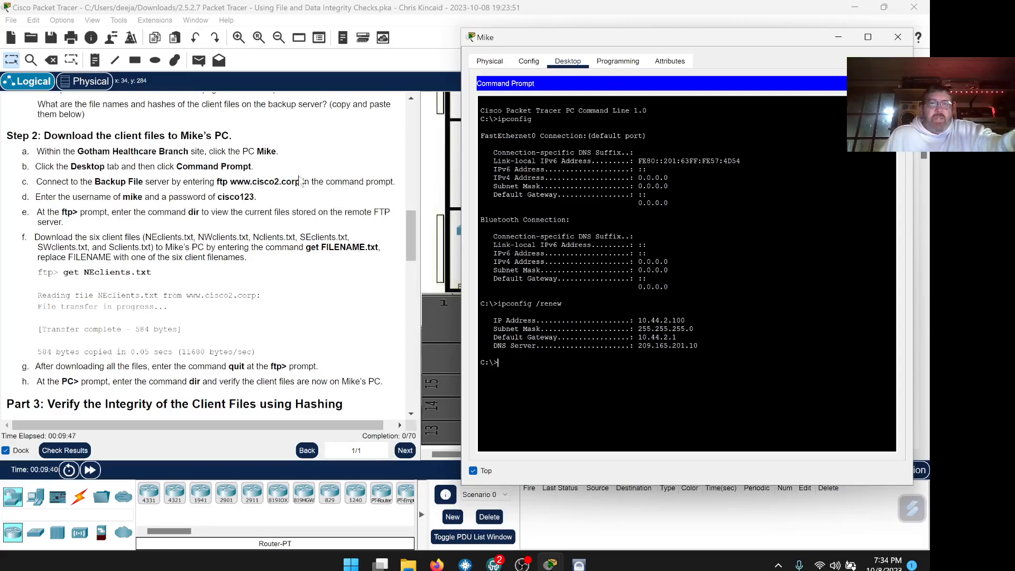
{"action": "left_click_drag", "start_coordinate": [300, 181], "coordinate": [216, 182]}
{"action": "right_click", "coordinate": [229, 183]}
{"action": "left_click", "coordinate": [251, 191]}
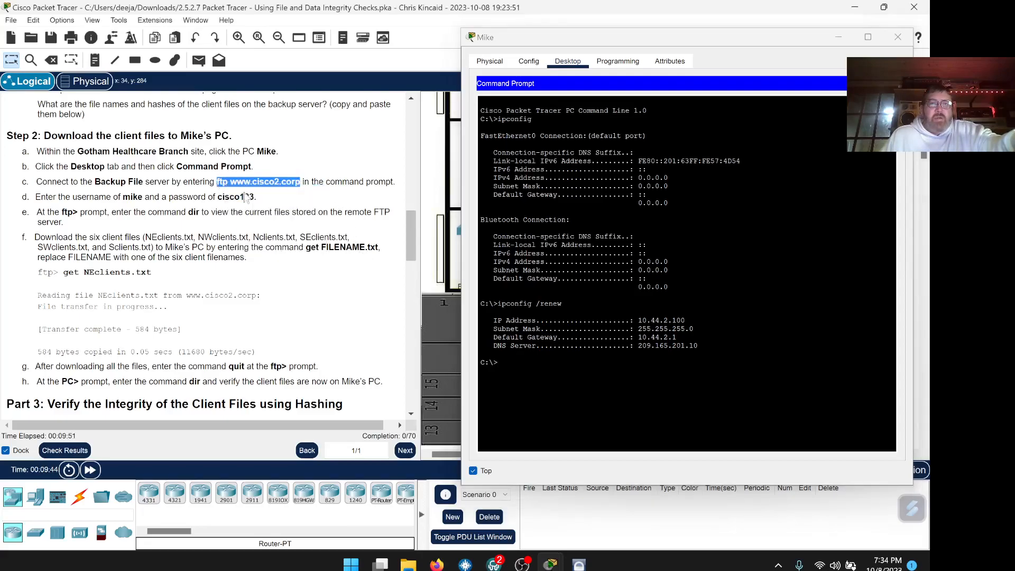
{"action": "left_click", "coordinate": [507, 364]}
{"action": "right_click", "coordinate": [503, 361]}
{"action": "left_click", "coordinate": [516, 380]}
{"action": "key", "text": "Return"}
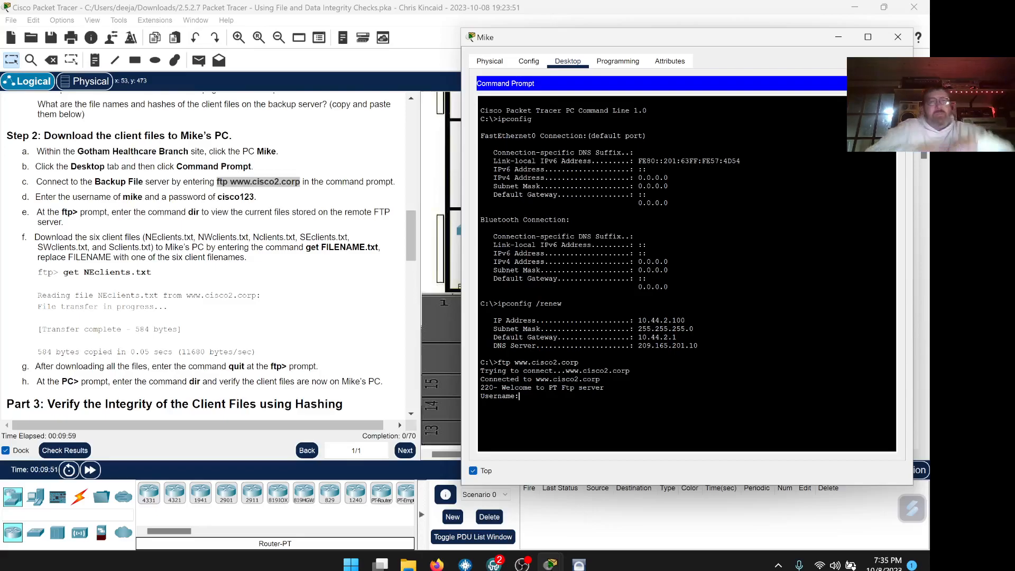
Log in with the FTP username and password, then list the 26 server files with dir.
{"action": "type", "text": "mike"}
{"action": "key", "text": "Return"}
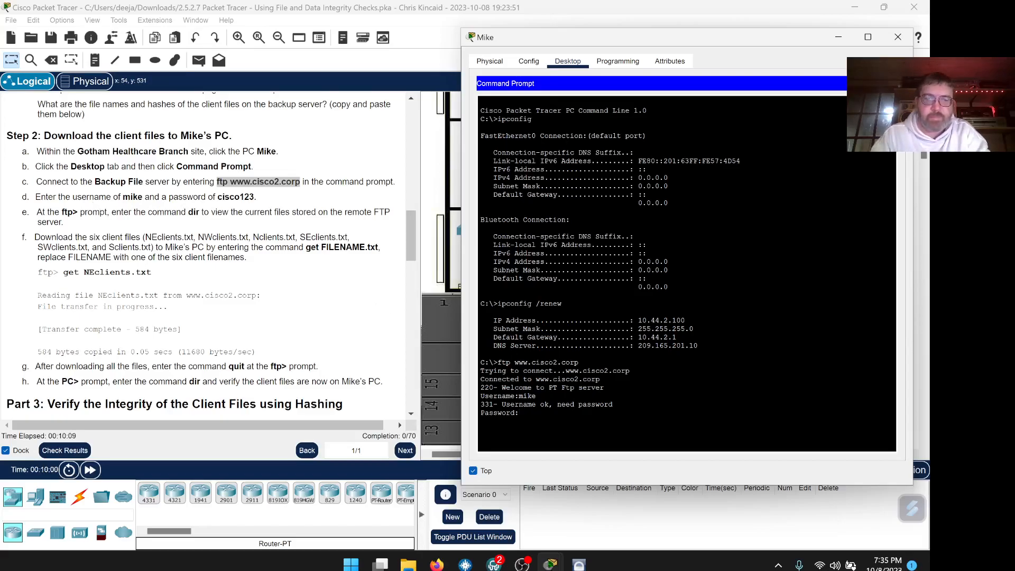
{"action": "key", "text": "Return"}
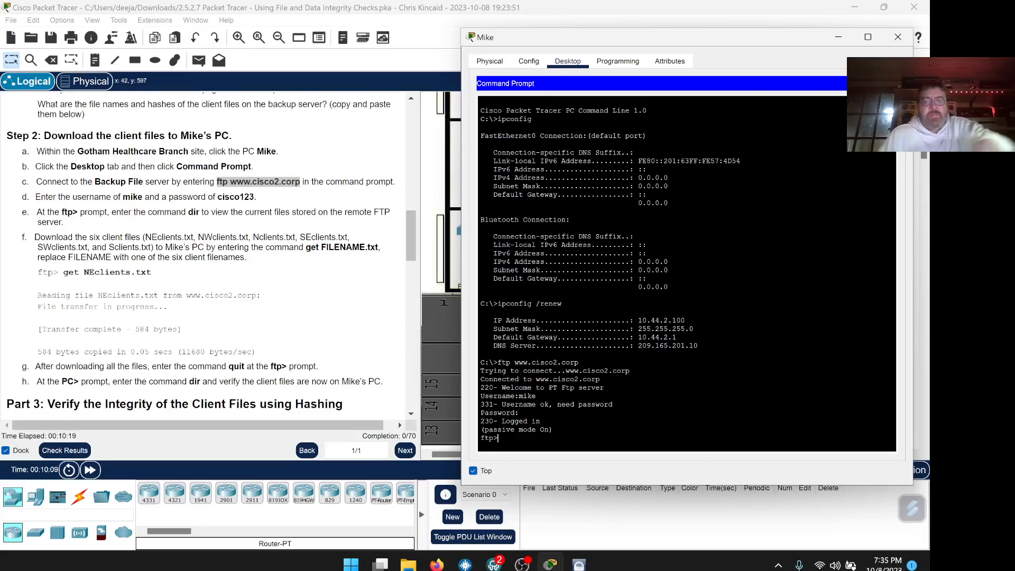
{"action": "type", "text": "dir"}
{"action": "key", "text": "Return"}
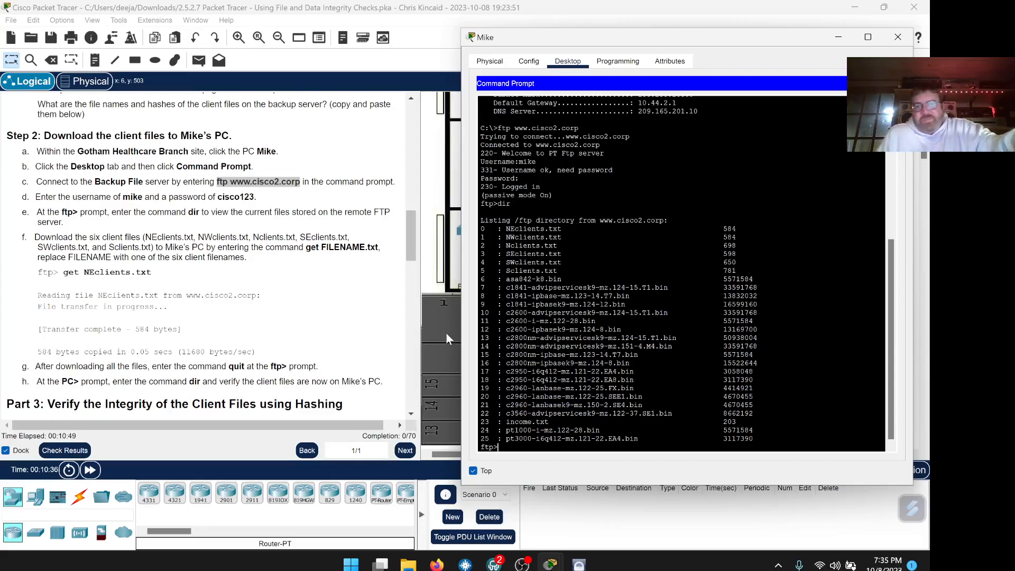
{"action": "scroll", "coordinate": [582, 328], "scroll_direction": "down", "scroll_amount": 1}
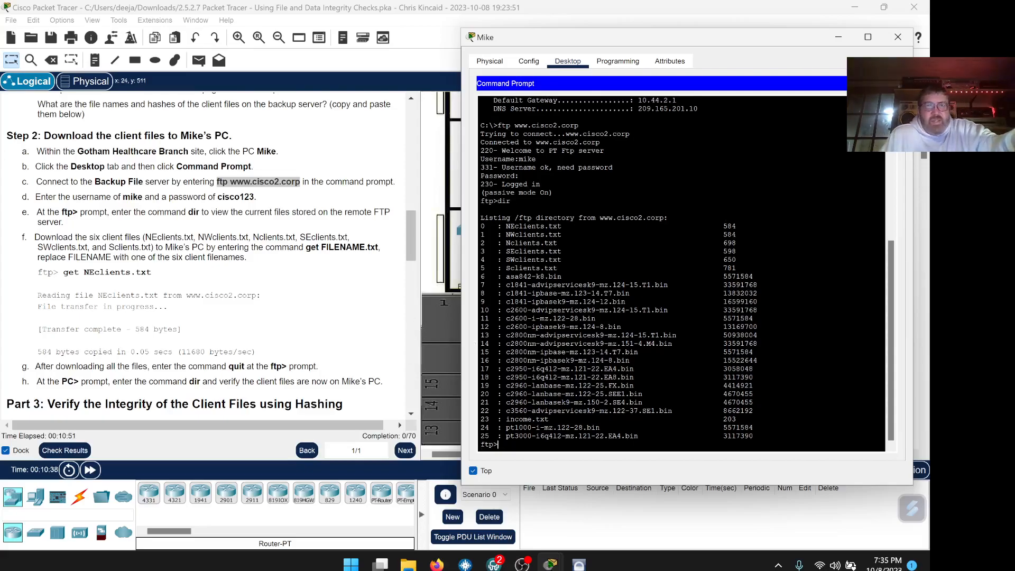
Download NEclients.txt with get, using the name copied from the listing.
{"action": "left_click_drag", "start_coordinate": [562, 226], "coordinate": [506, 227]}
{"action": "right_click", "coordinate": [506, 225]}
{"action": "left_click", "coordinate": [528, 231]}
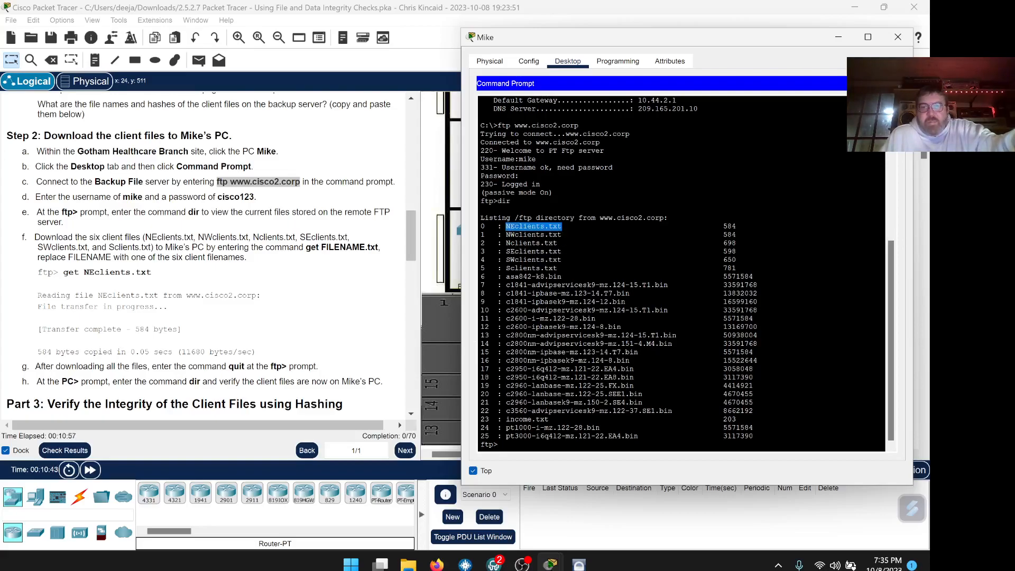
{"action": "left_click", "coordinate": [508, 444]}
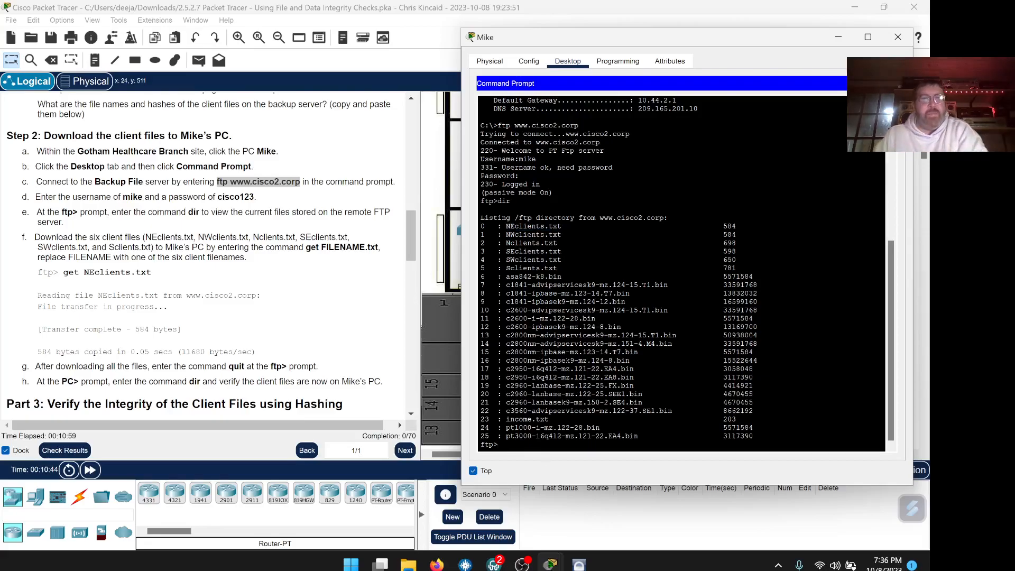
{"action": "type", "text": "get"}
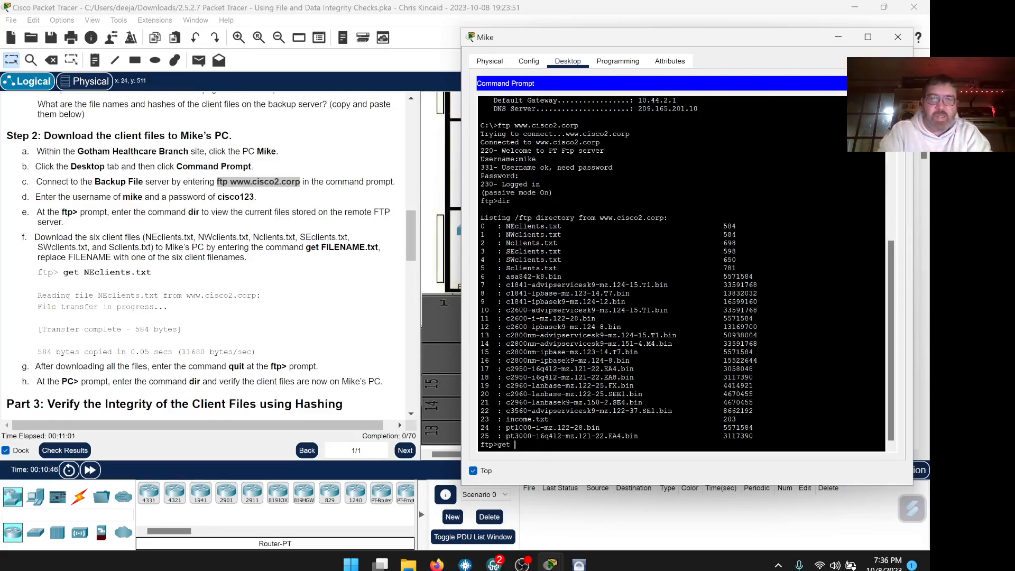
{"action": "right_click", "coordinate": [530, 440]}
{"action": "left_click", "coordinate": [556, 455]}
{"action": "key", "text": "Return"}
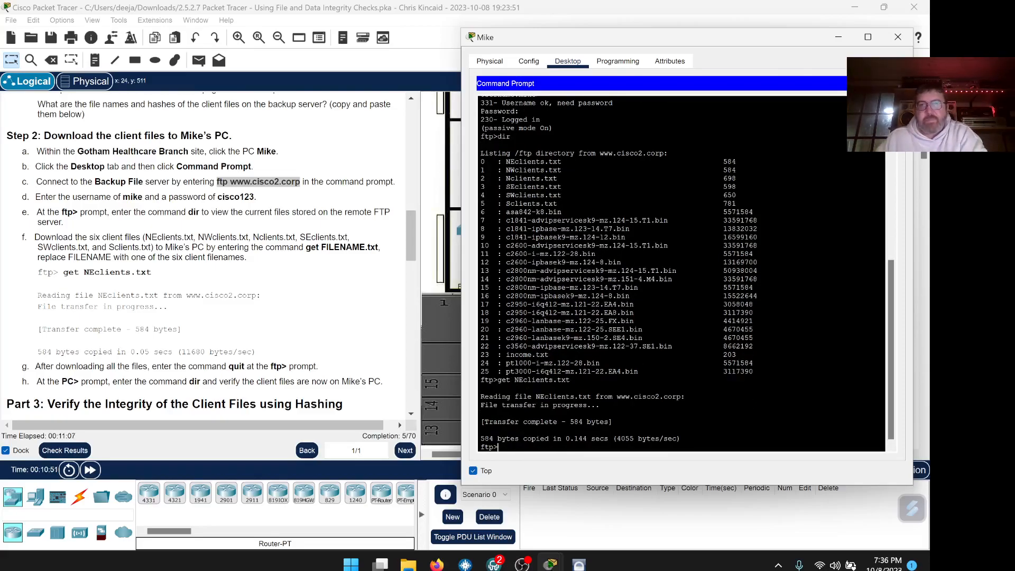
Download NWclients.txt with get, using the name copied from the listing.
{"action": "left_click_drag", "start_coordinate": [561, 170], "coordinate": [505, 170]}
{"action": "right_click", "coordinate": [506, 170]}
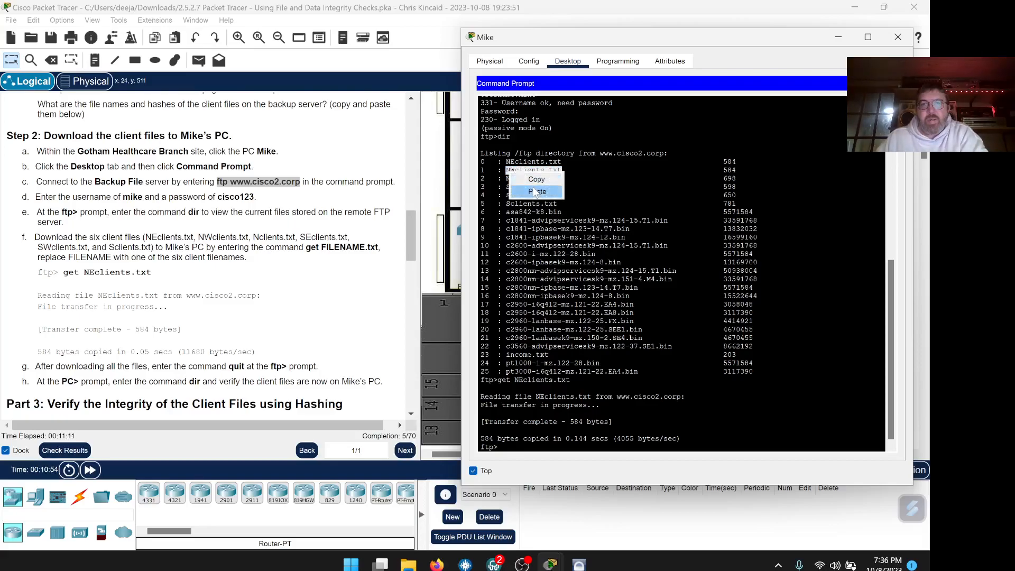
{"action": "left_click", "coordinate": [528, 179]}
{"action": "left_click", "coordinate": [506, 170]}
{"action": "type", "text": "get"}
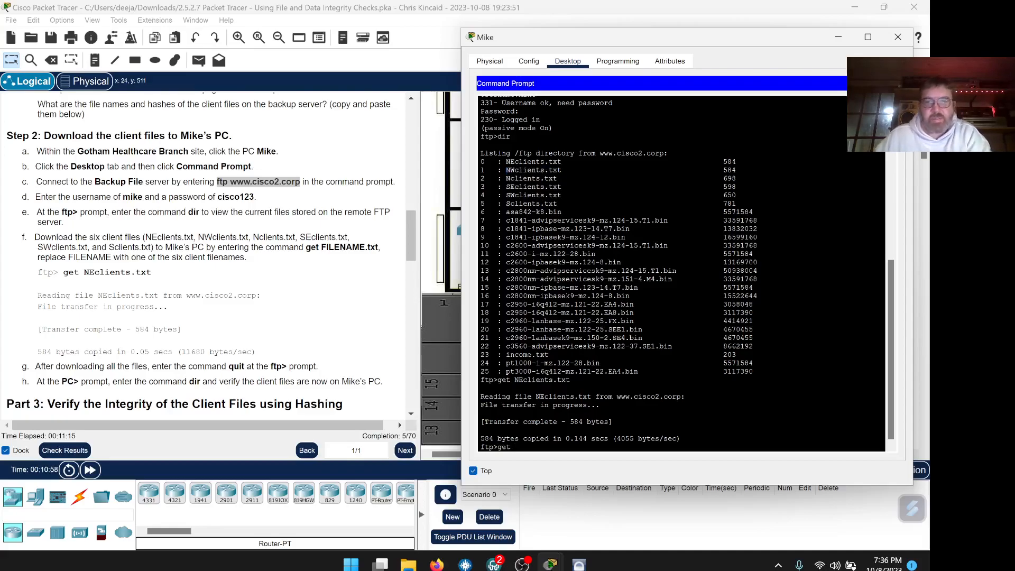
{"action": "right_click", "coordinate": [515, 448]}
{"action": "left_click", "coordinate": [541, 466]}
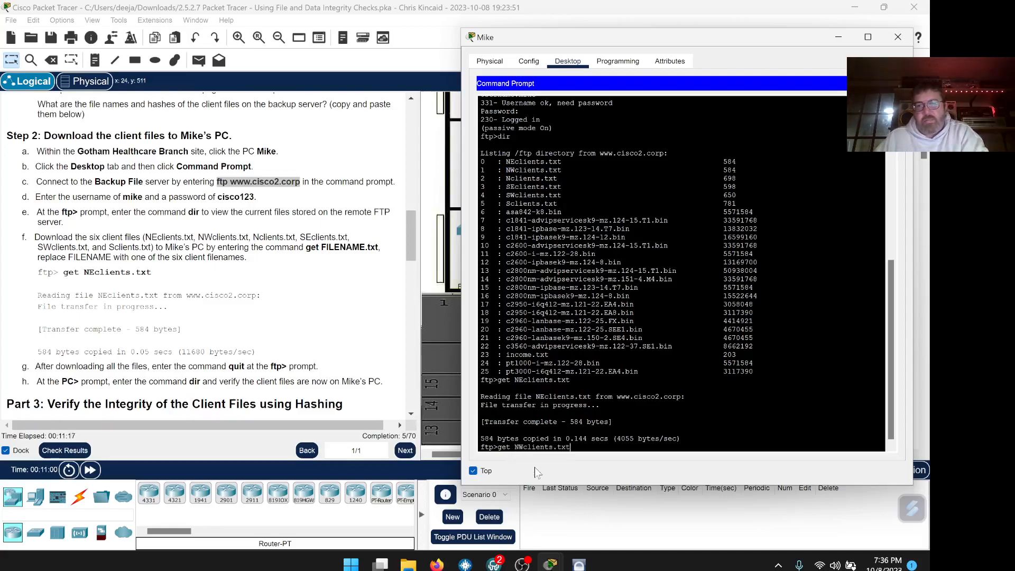
{"action": "key", "text": "Return"}
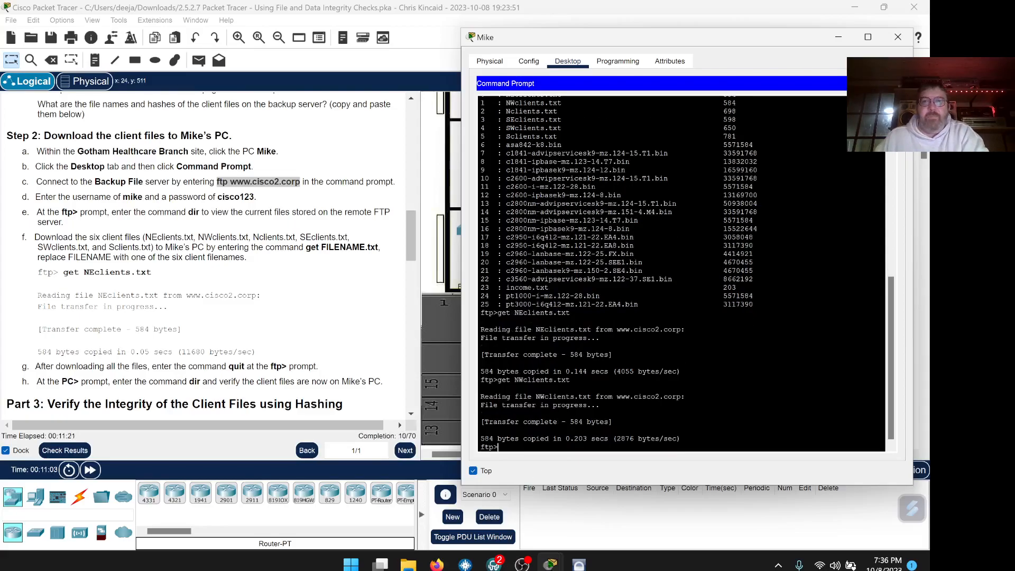
Copy SEclients.txt from the listing and start a get command for it.
{"action": "left_click_drag", "start_coordinate": [562, 120], "coordinate": [505, 120]}
{"action": "right_click", "coordinate": [507, 120]}
{"action": "left_click", "coordinate": [539, 127]}
{"action": "left_click", "coordinate": [518, 448]}
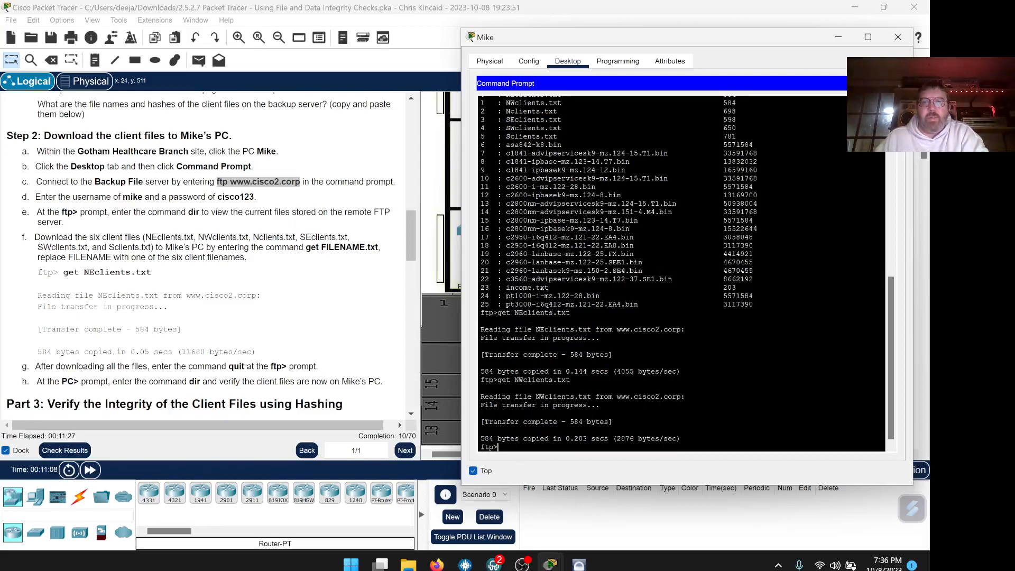
{"action": "type", "text": "get"}
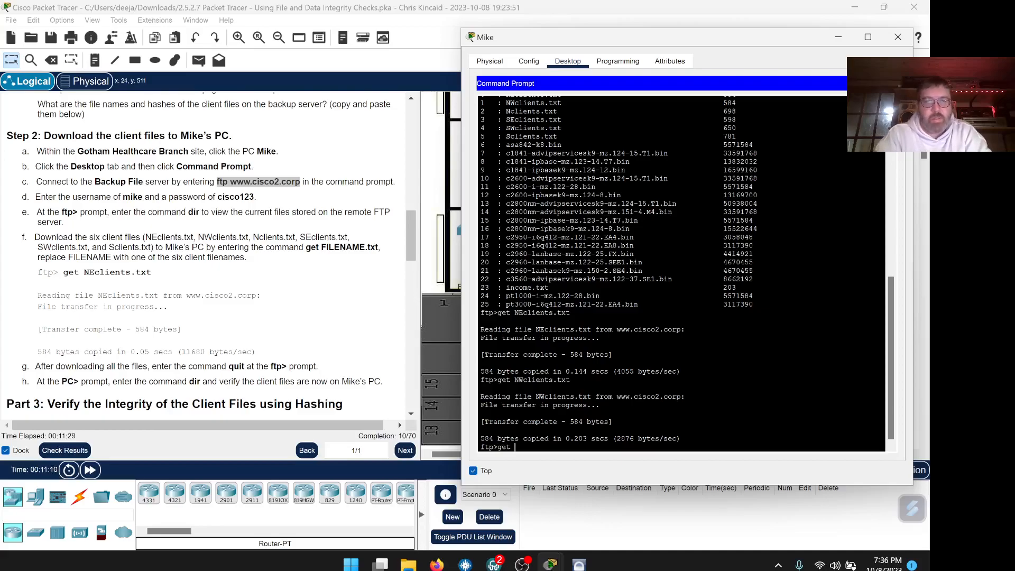
{"action": "right_click", "coordinate": [518, 447]}
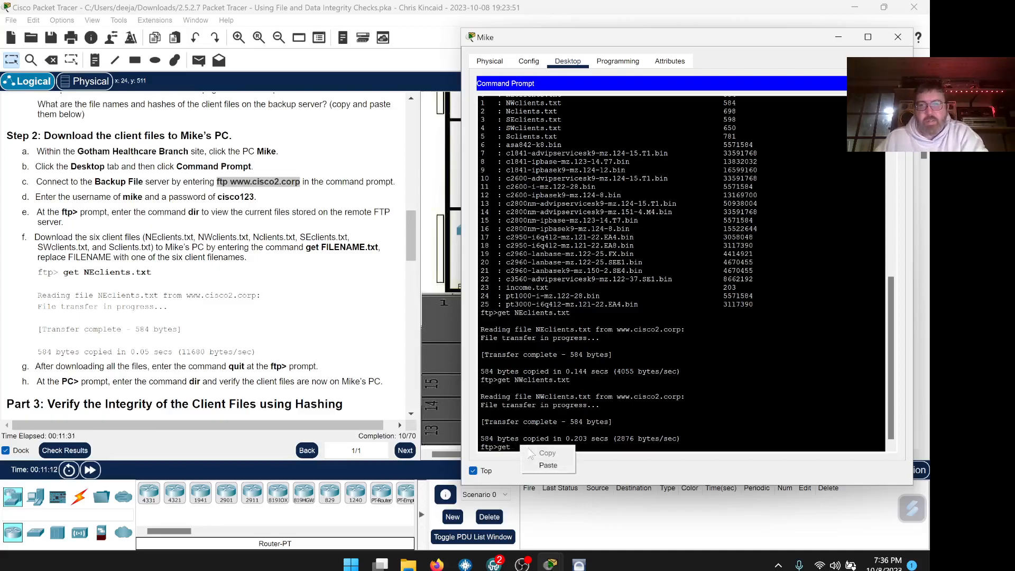
Download SEclients.txt and paste SWclients.txt after a new get command.
{"action": "left_click", "coordinate": [539, 464]}
{"action": "key", "text": "Return"}
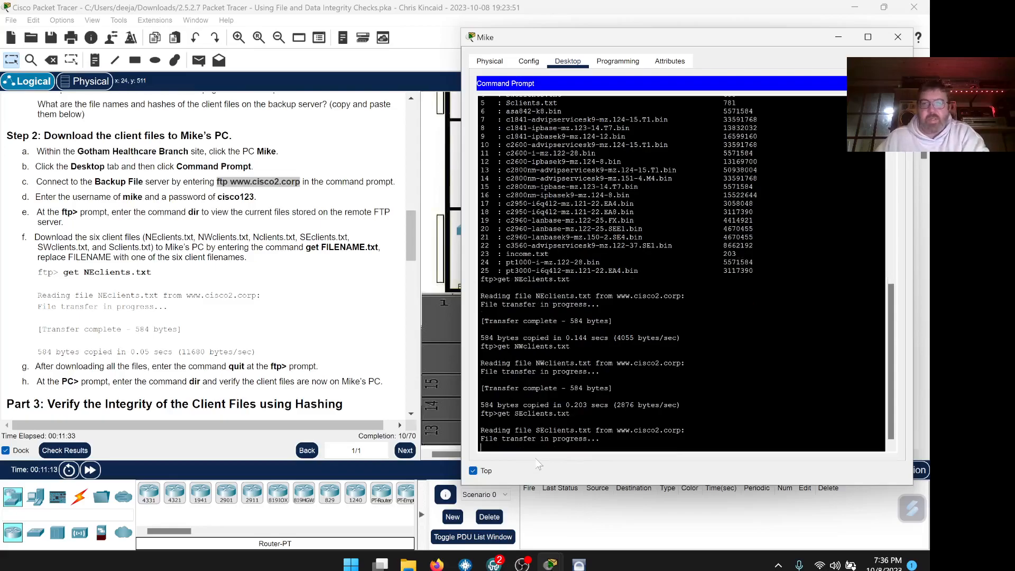
{"action": "scroll", "coordinate": [681, 275], "scroll_direction": "up", "scroll_amount": 4}
{"action": "scroll", "coordinate": [681, 275], "scroll_direction": "up", "scroll_amount": 2}
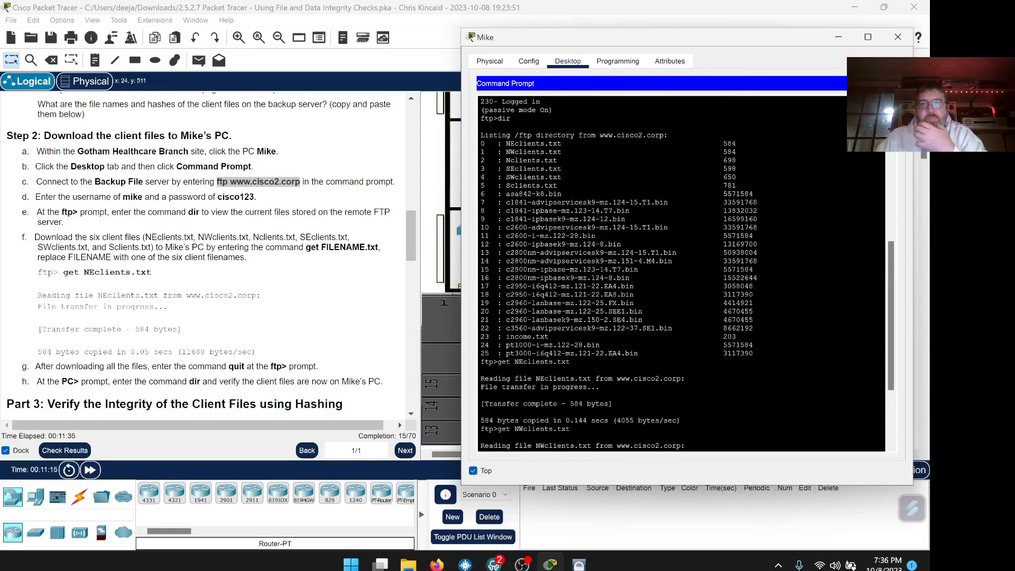
{"action": "left_click_drag", "start_coordinate": [562, 177], "coordinate": [505, 177]}
{"action": "right_click", "coordinate": [506, 177]}
{"action": "left_click", "coordinate": [523, 182]}
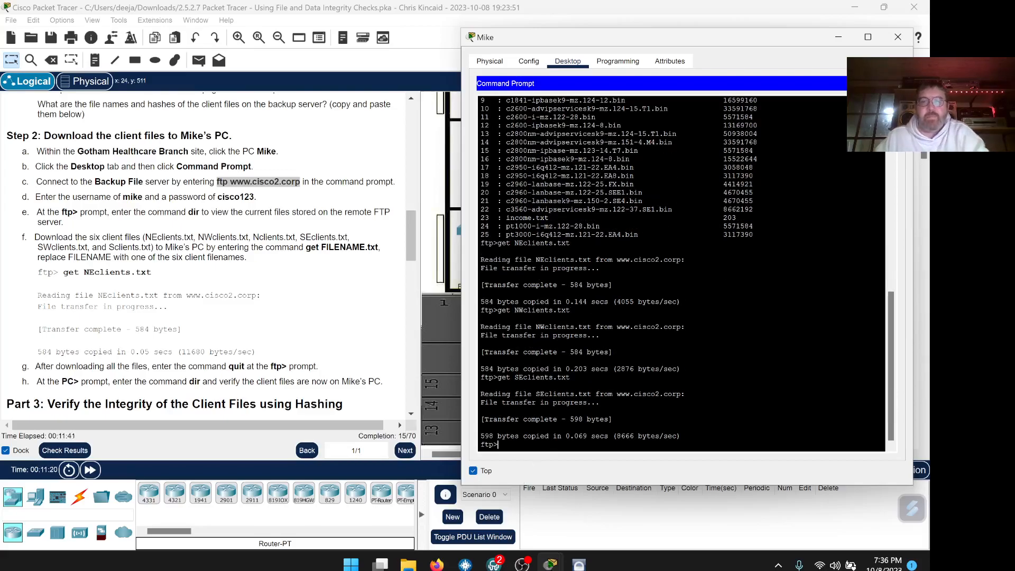
{"action": "type", "text": "get"}
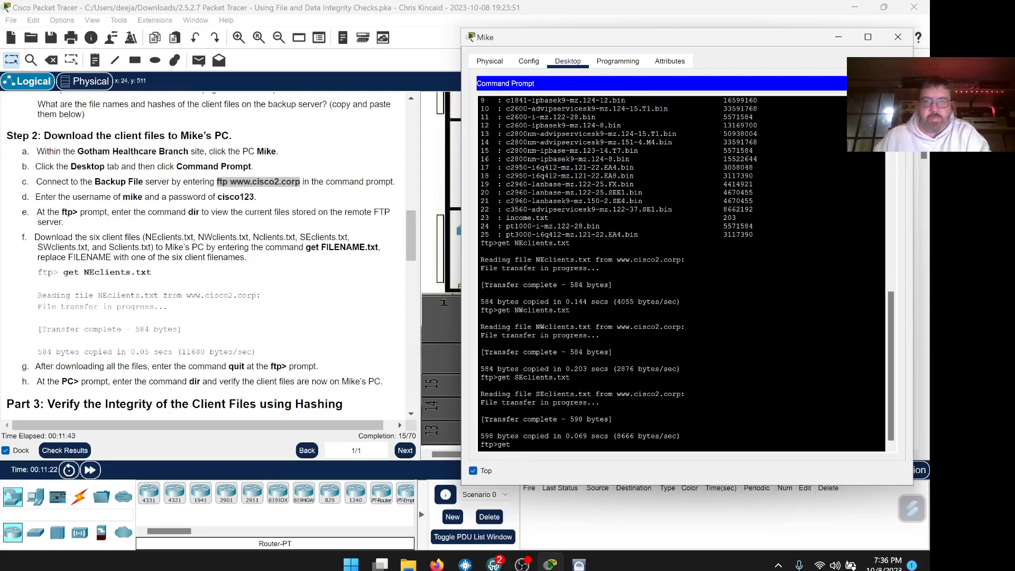
{"action": "right_click", "coordinate": [516, 444]}
{"action": "left_click", "coordinate": [547, 465]}
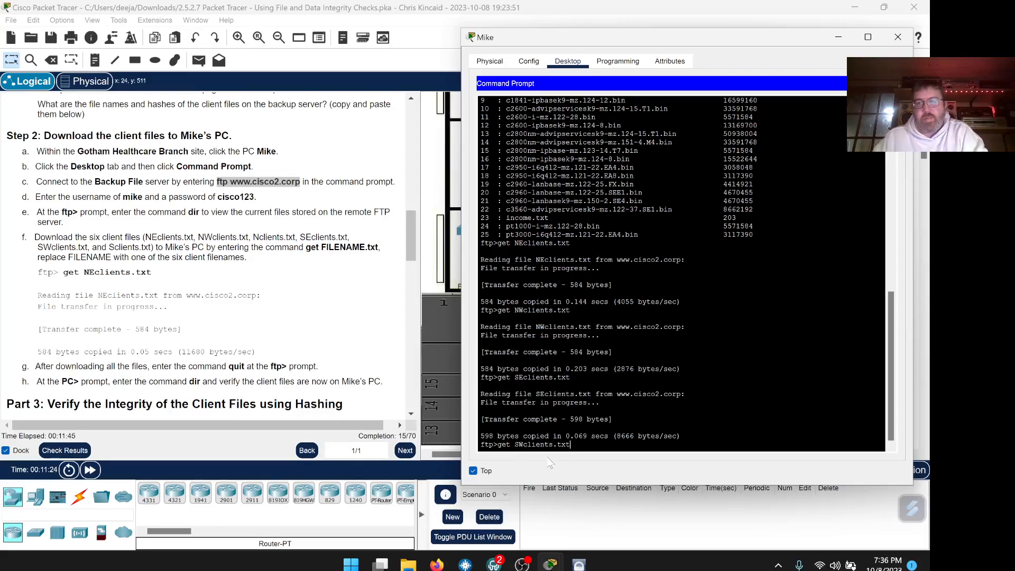
Recopy SWclients.txt into a fresh get command and download it.
{"action": "scroll", "coordinate": [682, 317], "scroll_direction": "up", "scroll_amount": 5}
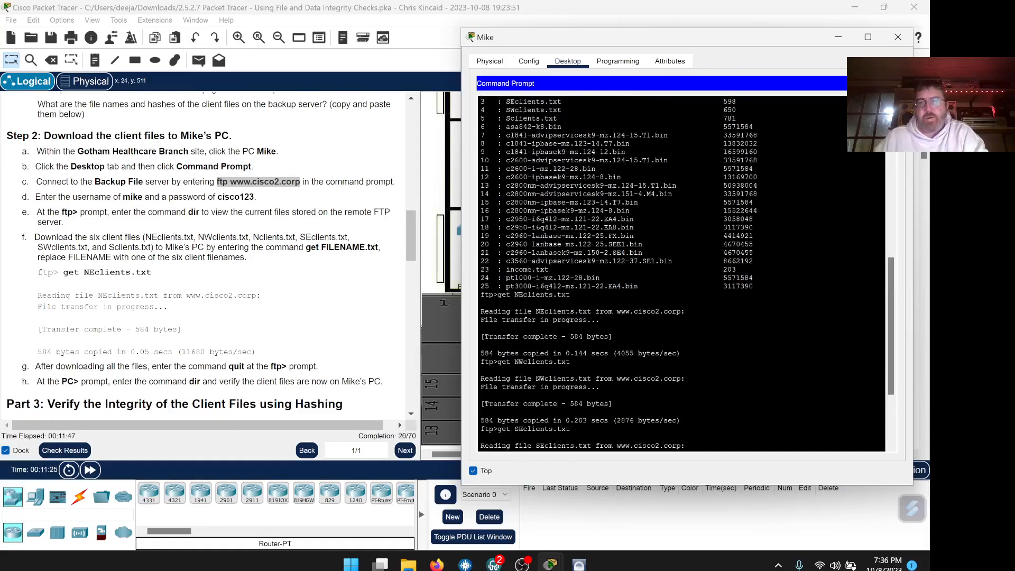
{"action": "left_click_drag", "start_coordinate": [562, 188], "coordinate": [505, 187]}
{"action": "right_click", "coordinate": [507, 187]}
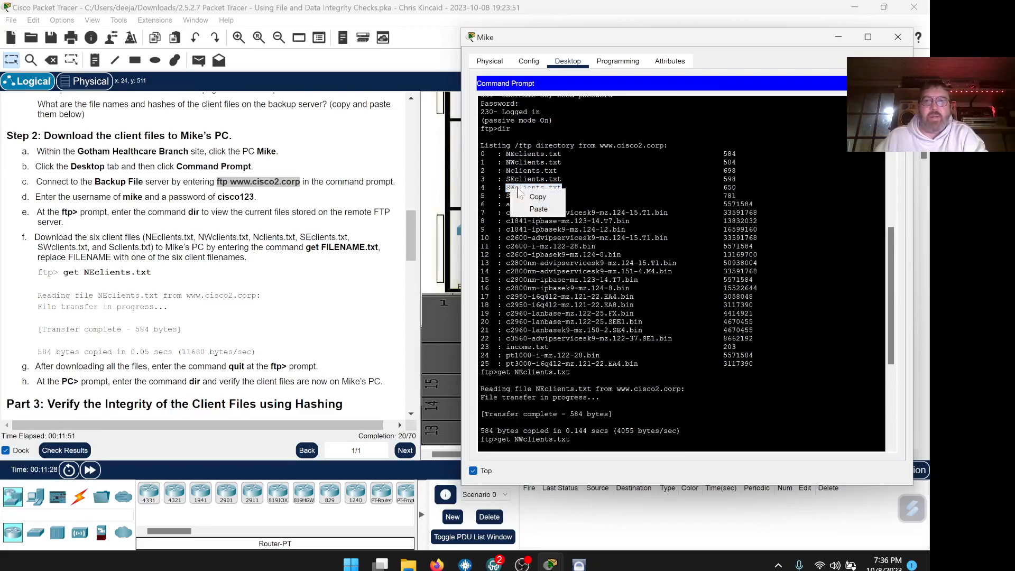
{"action": "left_click", "coordinate": [529, 197]}
{"action": "scroll", "coordinate": [530, 197], "scroll_direction": "down", "scroll_amount": 7}
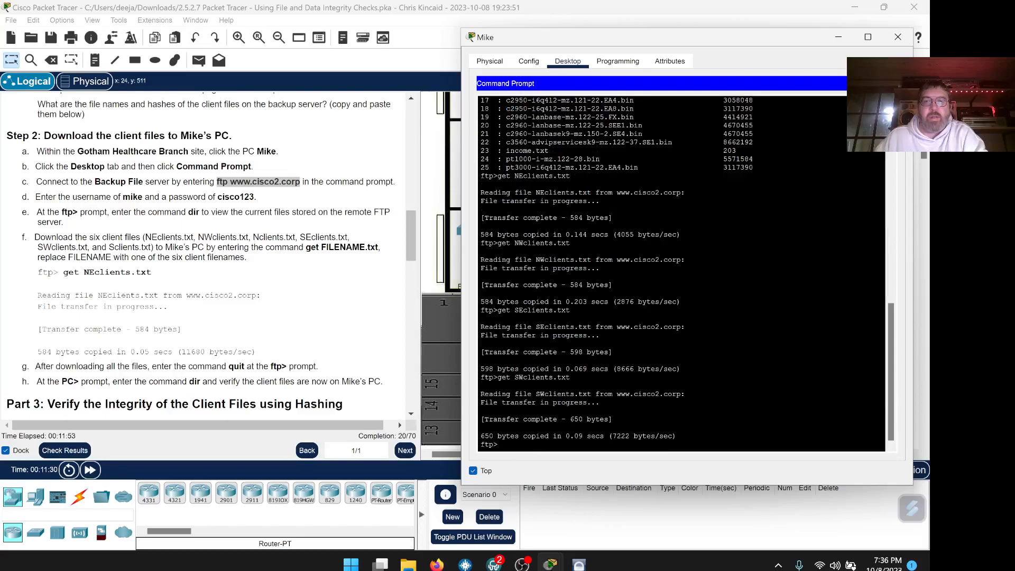
{"action": "type", "text": "get"}
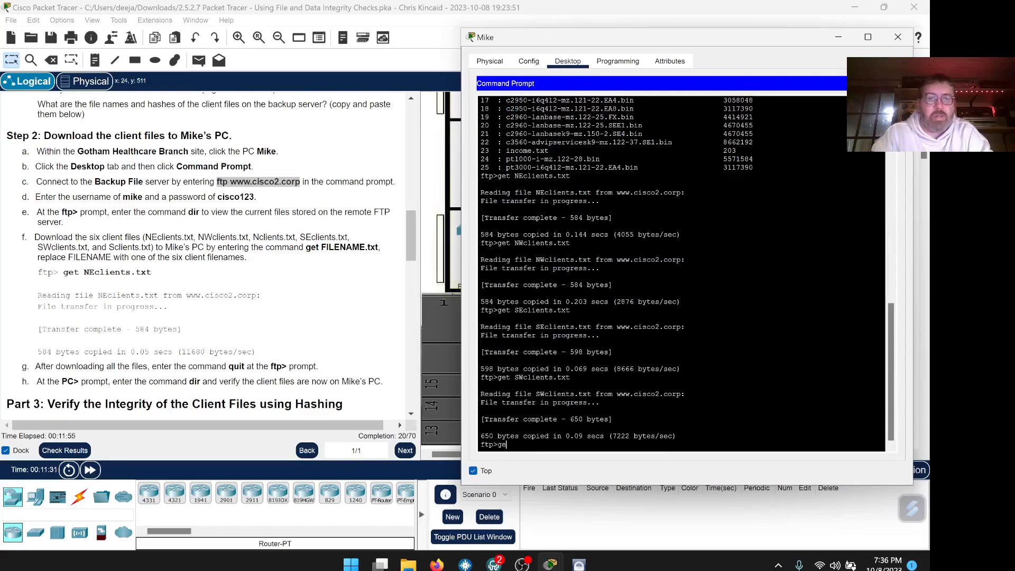
{"action": "right_click", "coordinate": [513, 440]}
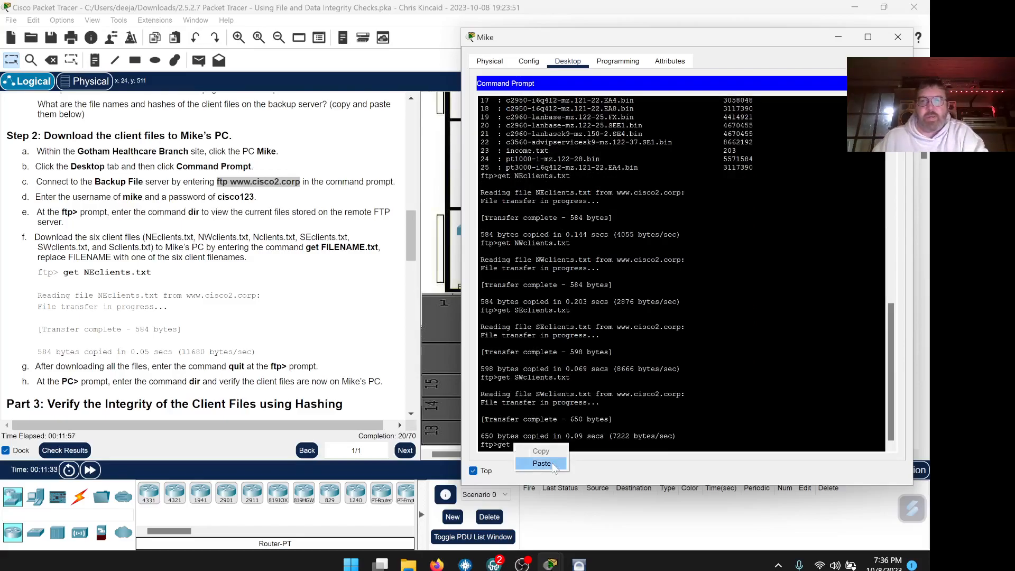
{"action": "left_click", "coordinate": [549, 463]}
{"action": "key", "text": "Return"}
Copy Sclients.txt from the listing and start its get download.
{"action": "scroll", "coordinate": [607, 424], "scroll_direction": "up", "scroll_amount": 12}
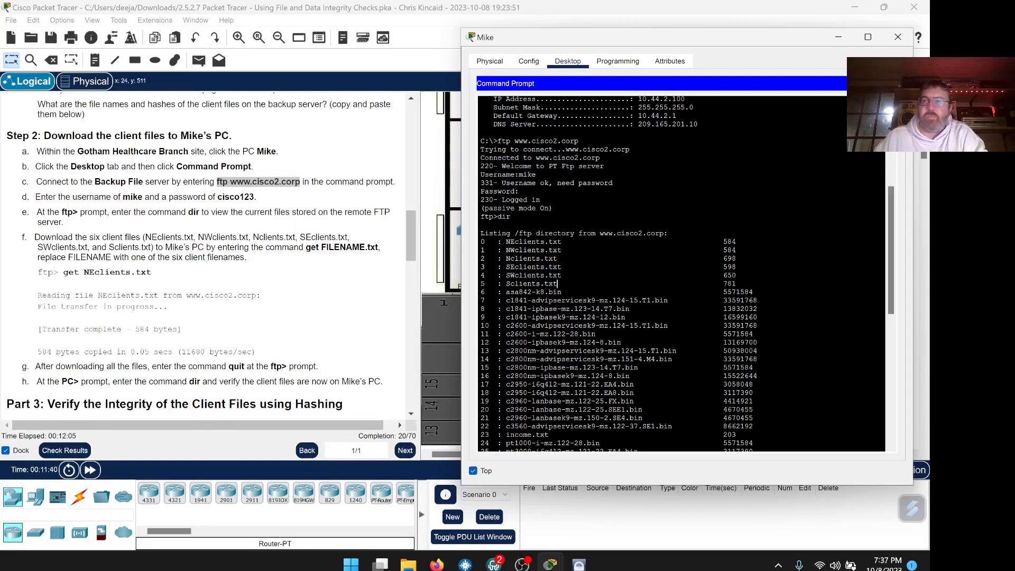
{"action": "left_click_drag", "start_coordinate": [557, 284], "coordinate": [505, 284]}
{"action": "right_click", "coordinate": [506, 284]}
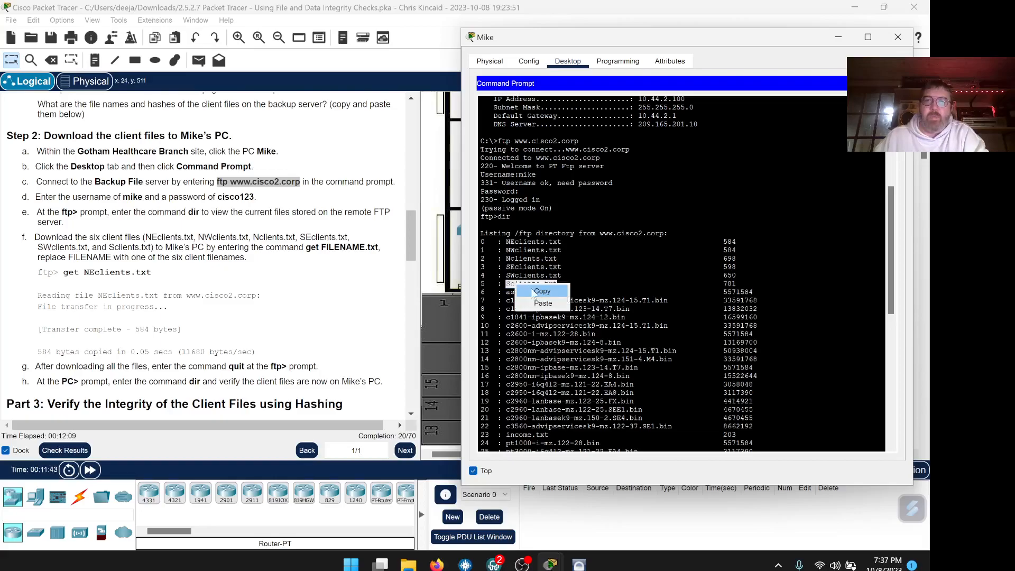
{"action": "left_click", "coordinate": [531, 299]}
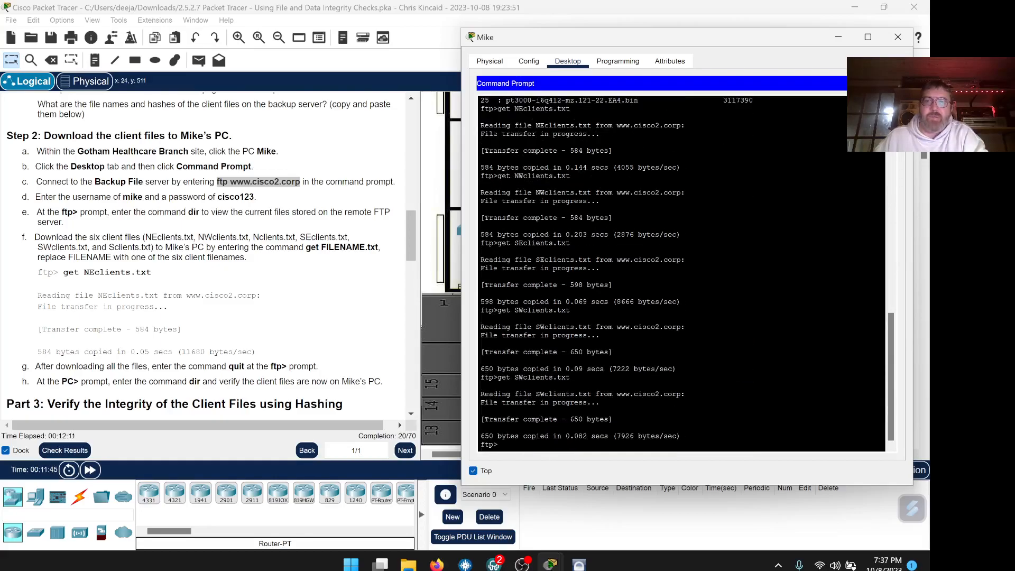
{"action": "type", "text": "get"}
{"action": "right_click", "coordinate": [527, 445]}
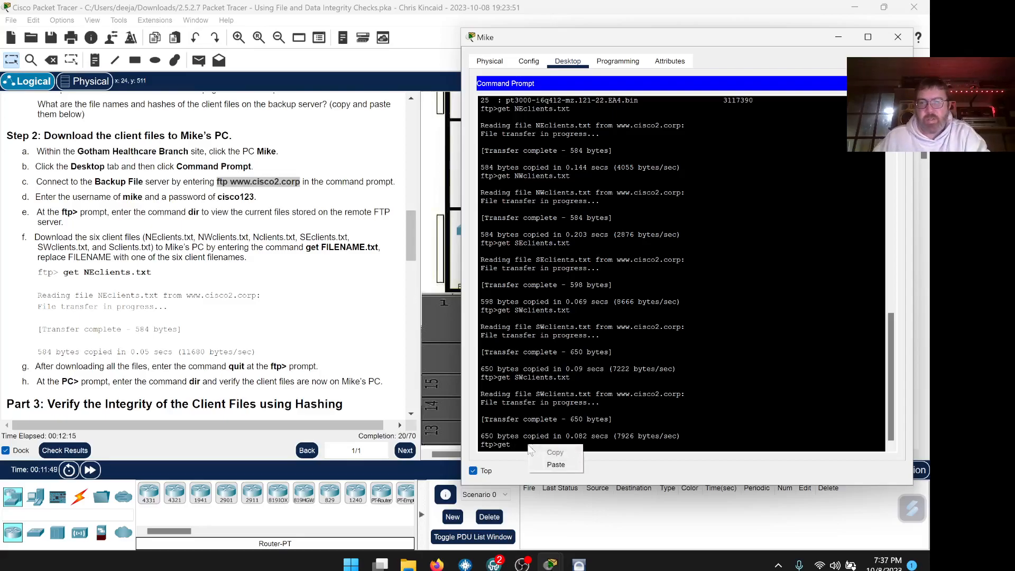
{"action": "left_click", "coordinate": [538, 465]}
{"action": "key", "text": "Return"}
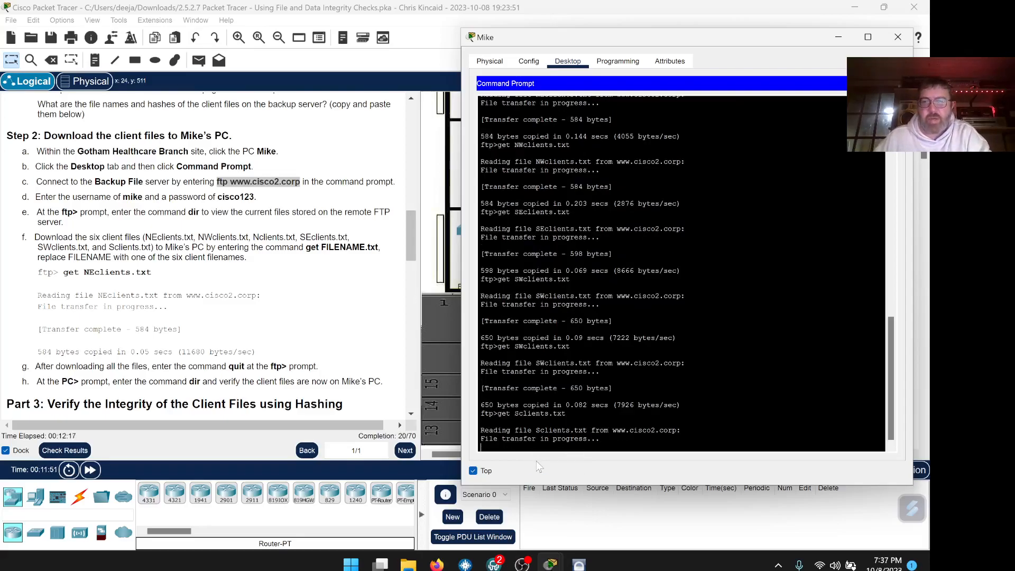
Scroll the Command Prompt output while the 781-byte Sclients.txt transfer completes.
{"action": "scroll", "coordinate": [682, 317], "scroll_direction": "up", "scroll_amount": 5}
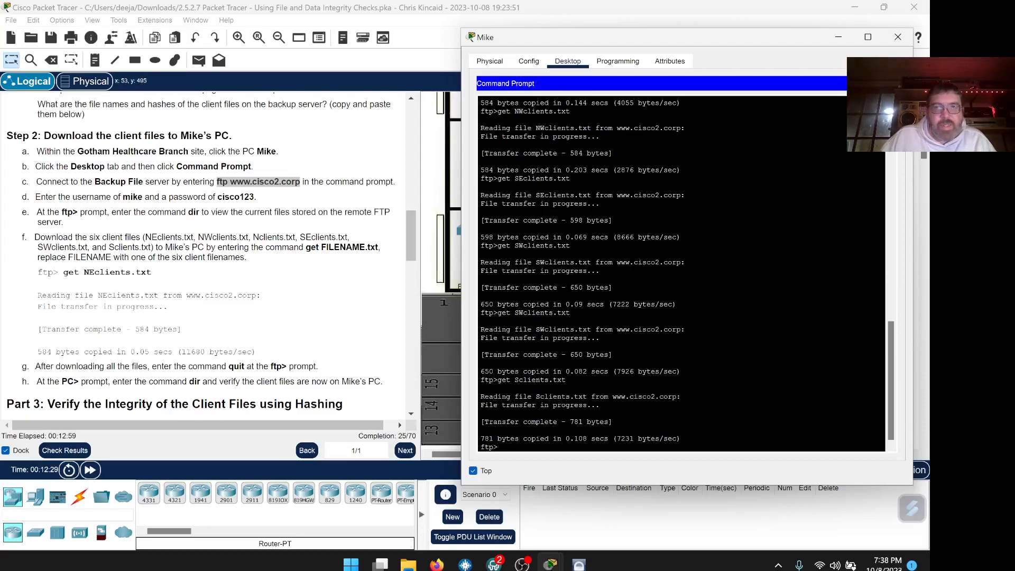
Copy Nclients.txt from the listing and run get Nclients.txt.
{"action": "scroll", "coordinate": [682, 275], "scroll_direction": "up", "scroll_amount": 6}
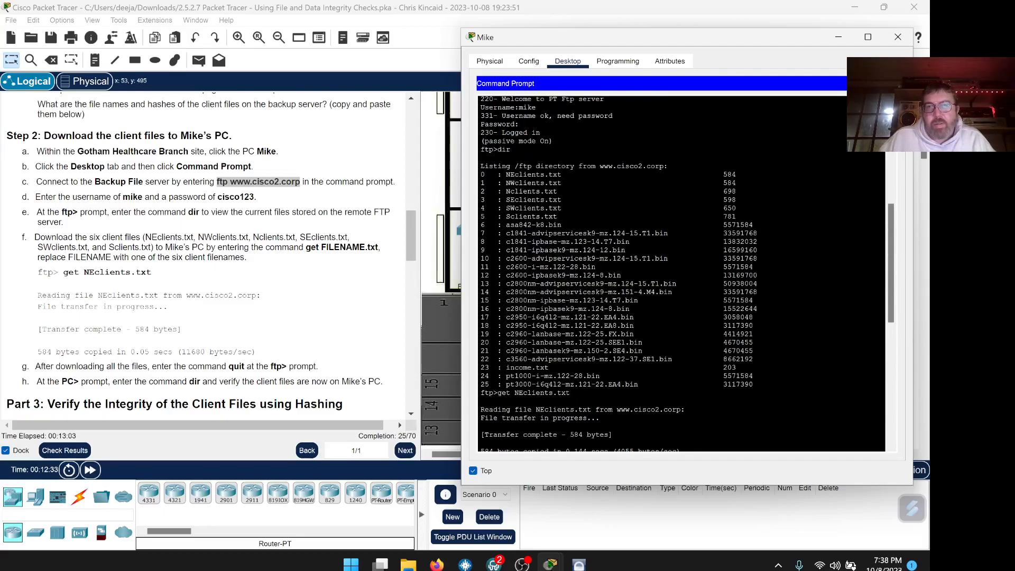
{"action": "left_click_drag", "start_coordinate": [557, 192], "coordinate": [509, 191]}
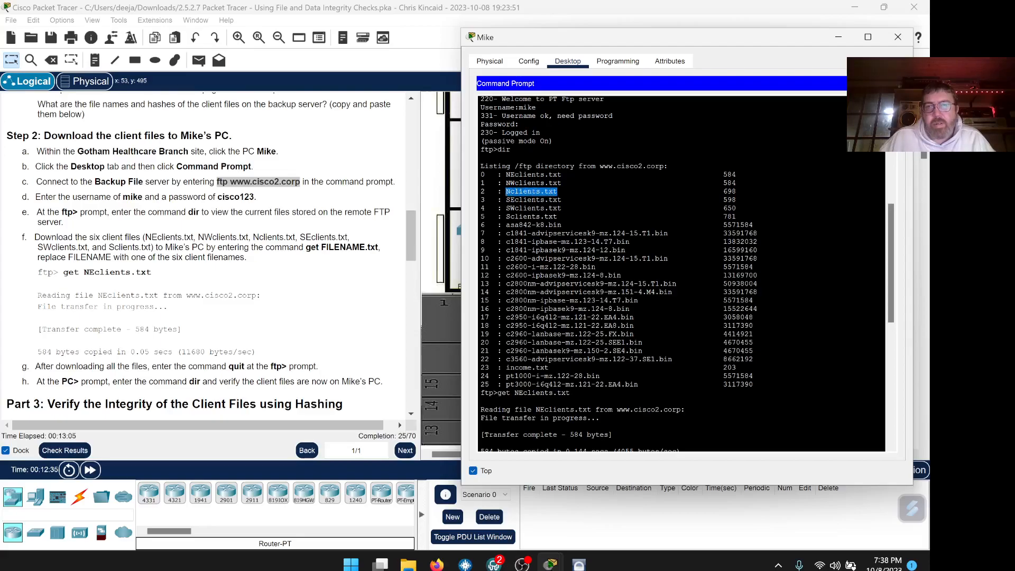
{"action": "right_click", "coordinate": [512, 193]}
{"action": "left_click", "coordinate": [537, 201]}
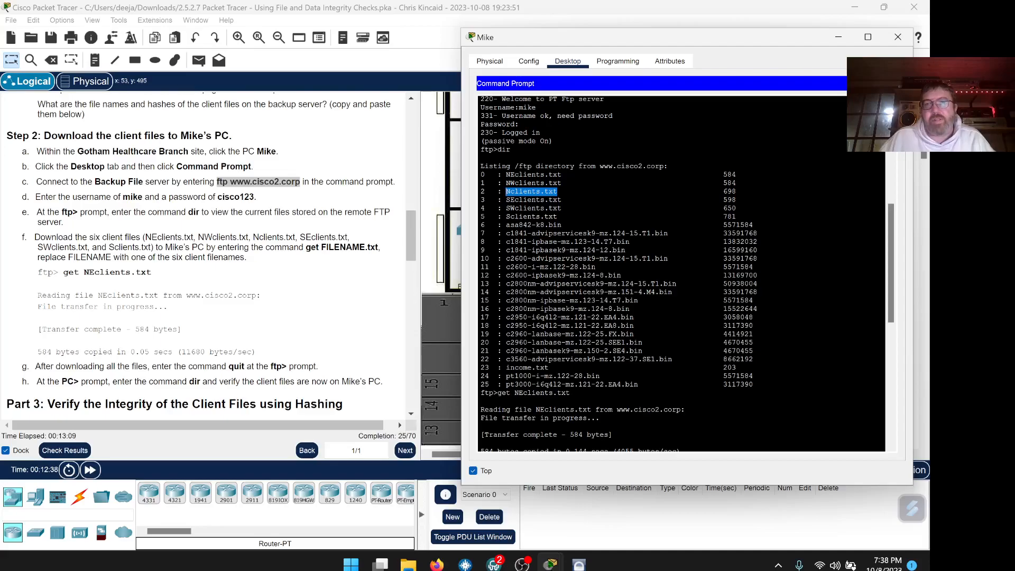
{"action": "scroll", "coordinate": [682, 272], "scroll_direction": "down", "scroll_amount": 14}
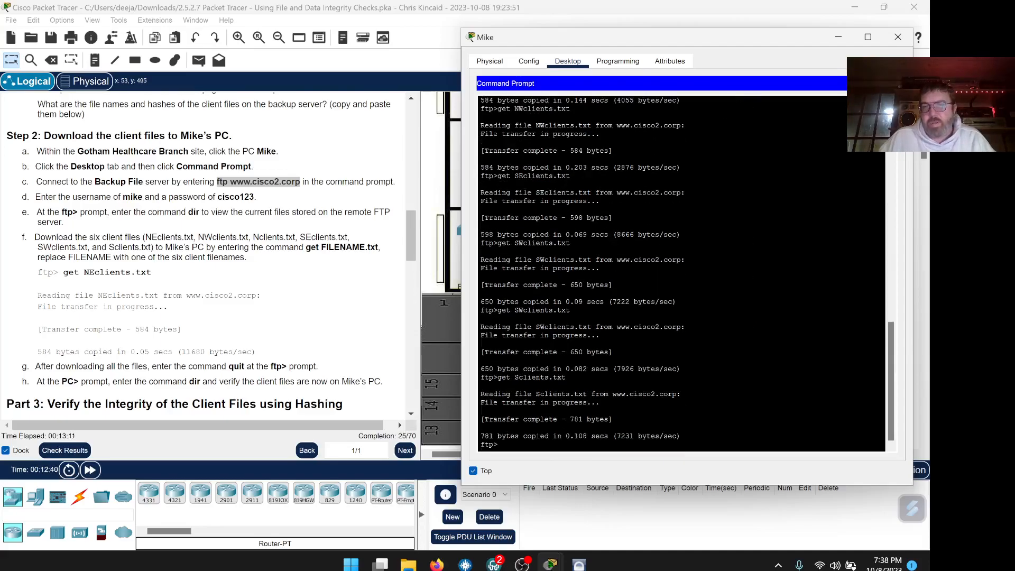
{"action": "type", "text": "get"}
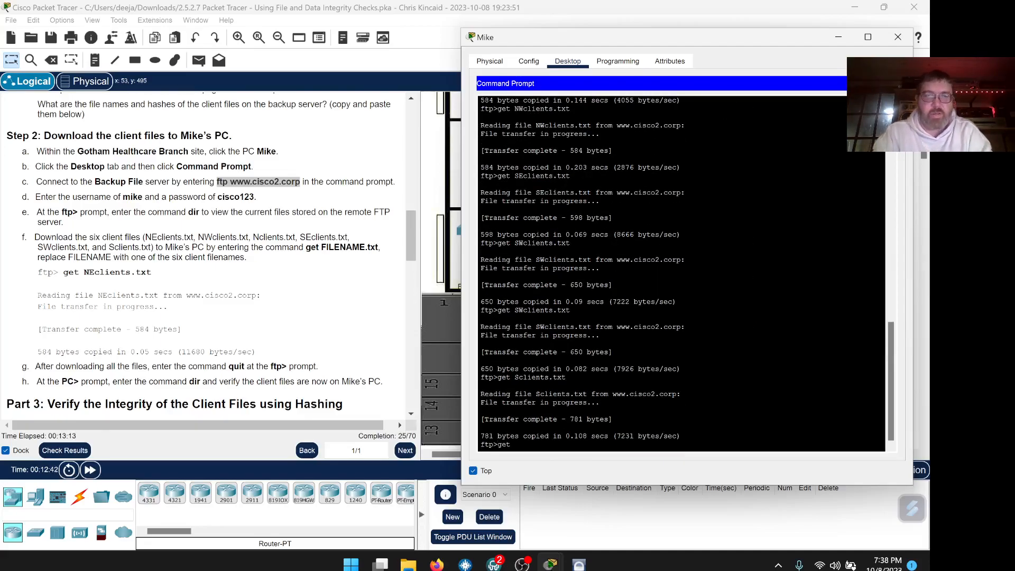
{"action": "right_click", "coordinate": [527, 445]}
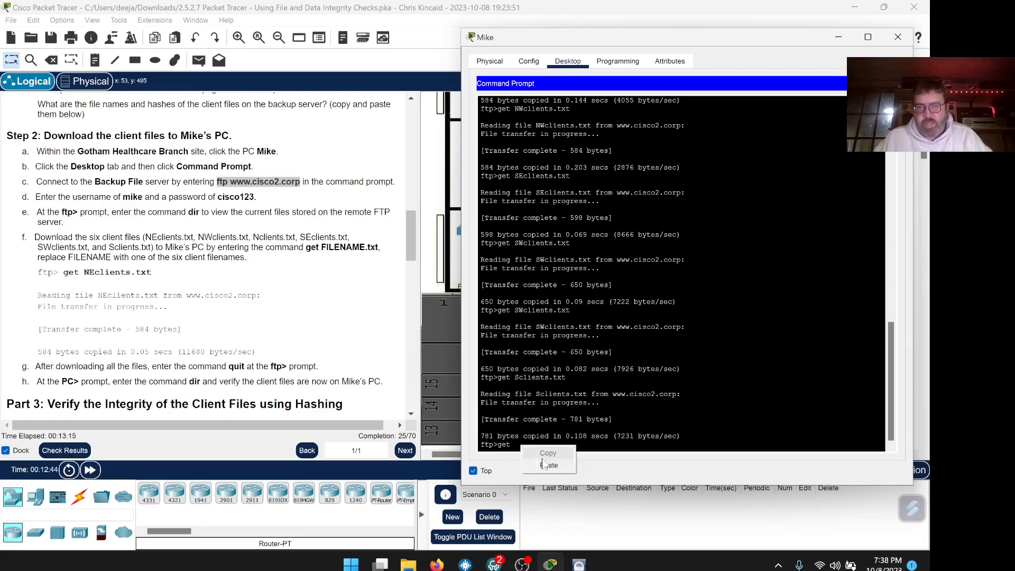
{"action": "left_click", "coordinate": [549, 463]}
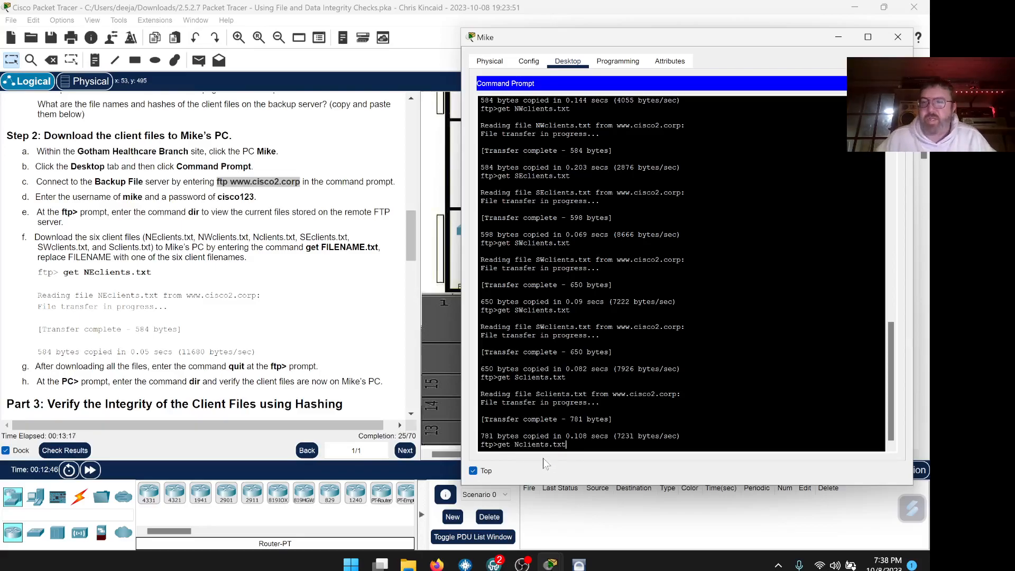
{"action": "key", "text": "Return"}
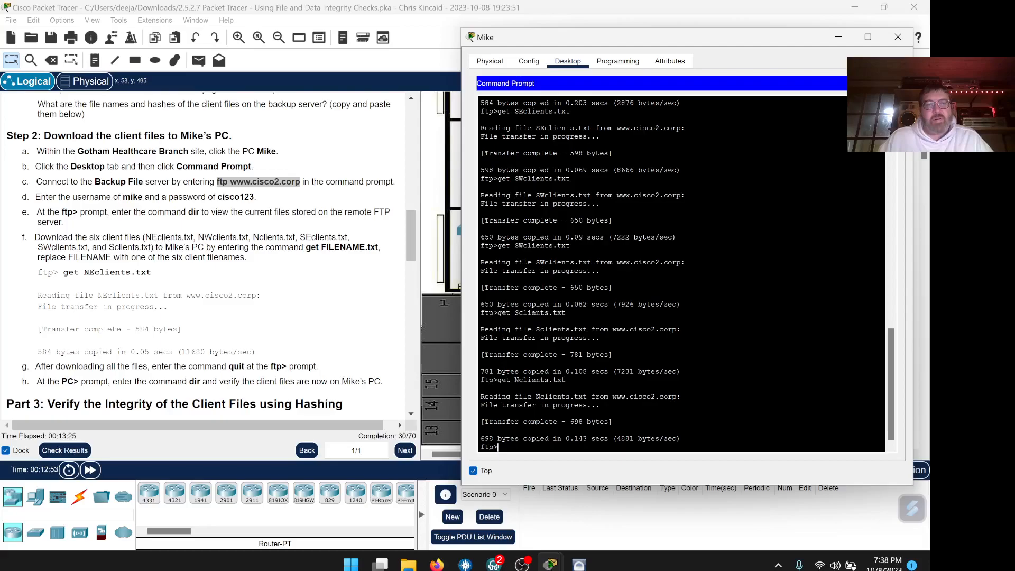
Check the six client file names in the instructions and quit the FTP session.
{"action": "left_click", "coordinate": [153, 238]}
{"action": "left_click_drag", "start_coordinate": [144, 237], "coordinate": [154, 247]}
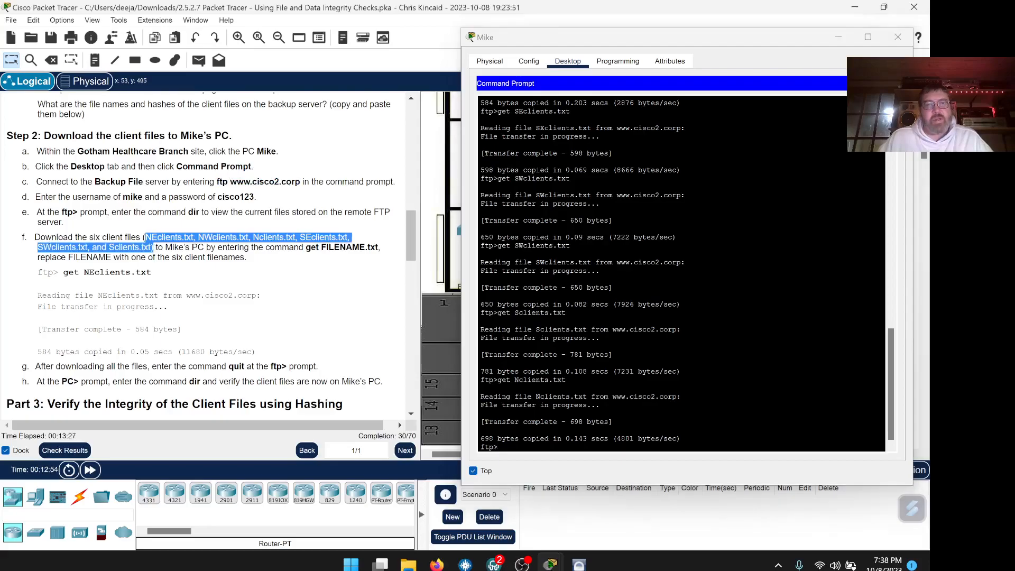
{"action": "scroll", "coordinate": [321, 268], "scroll_direction": "down", "scroll_amount": 3}
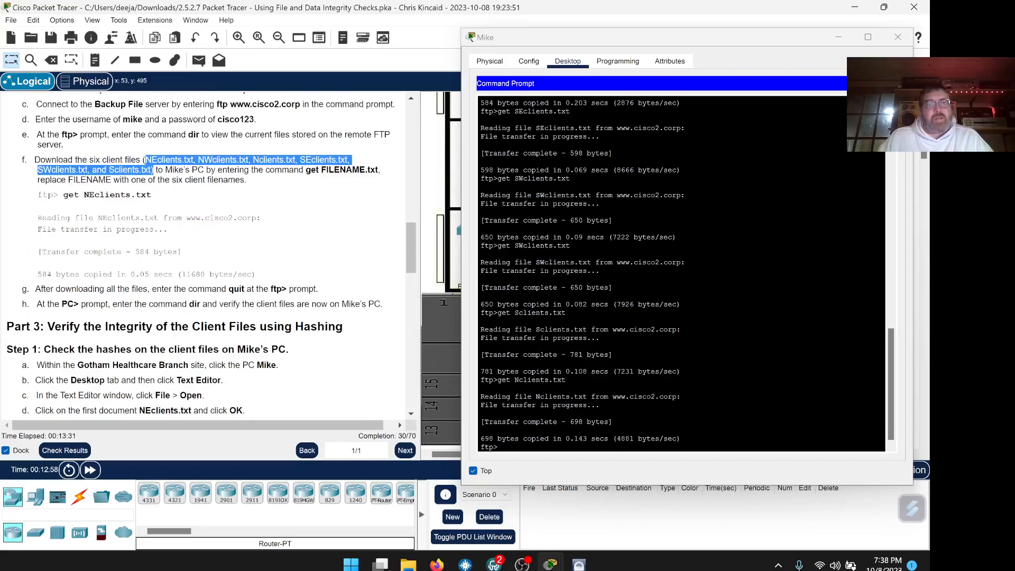
{"action": "left_click", "coordinate": [550, 412]}
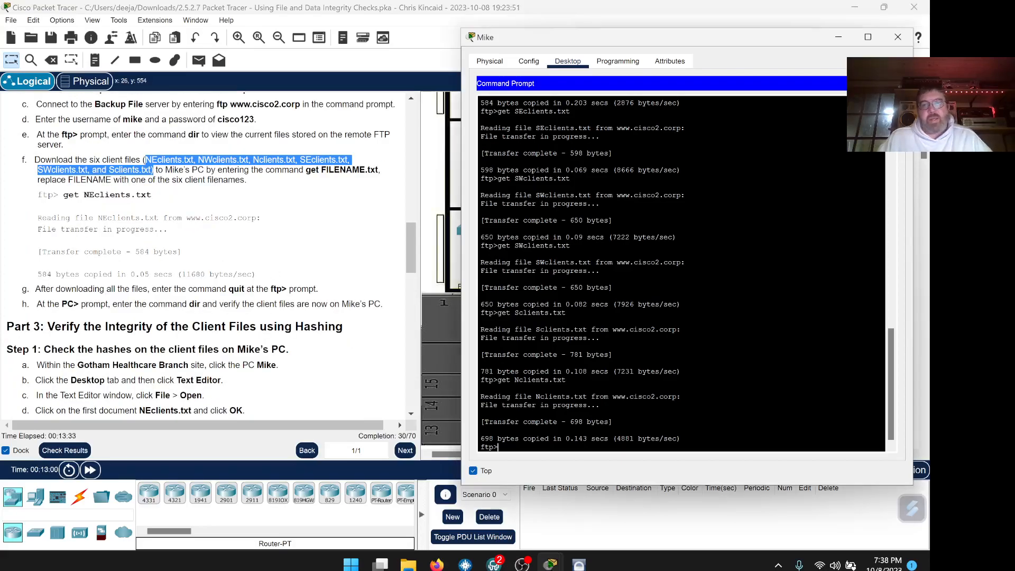
{"action": "type", "text": "quit"}
{"action": "key", "text": "Return"}
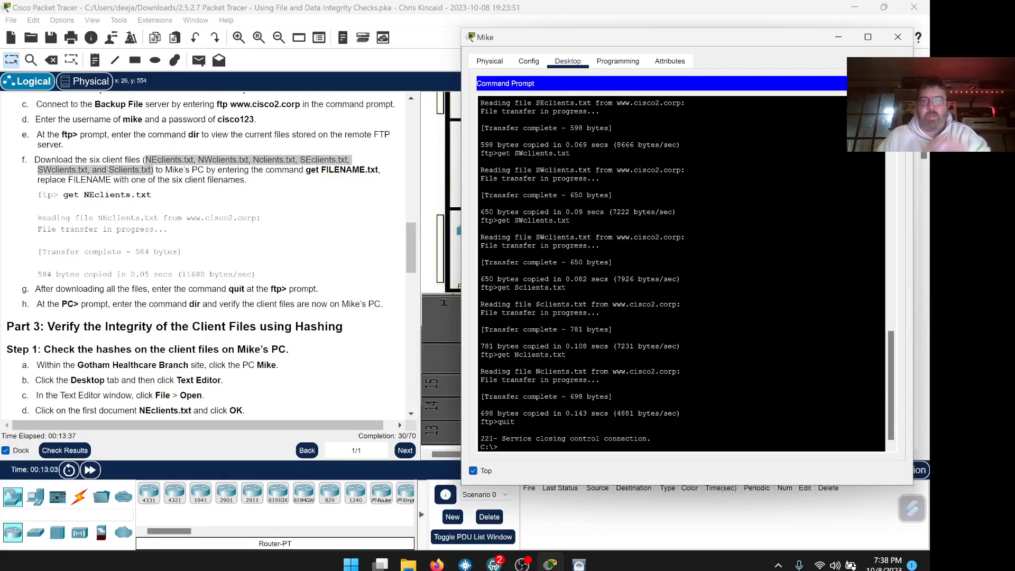
List the C: drive with dir to confirm the six client files, then close the Command Prompt.
{"action": "type", "text": "dir"}
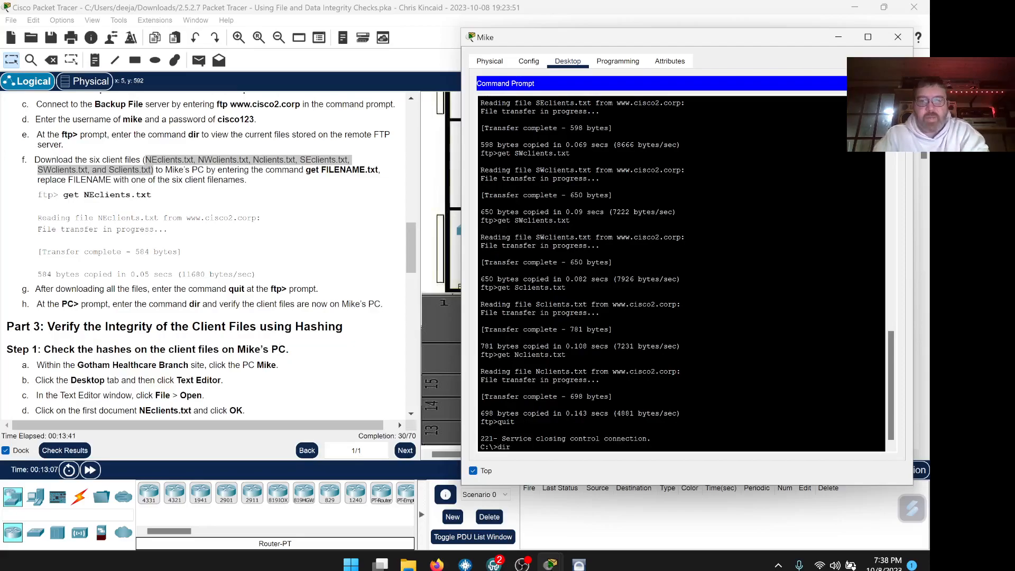
{"action": "key", "text": "Return"}
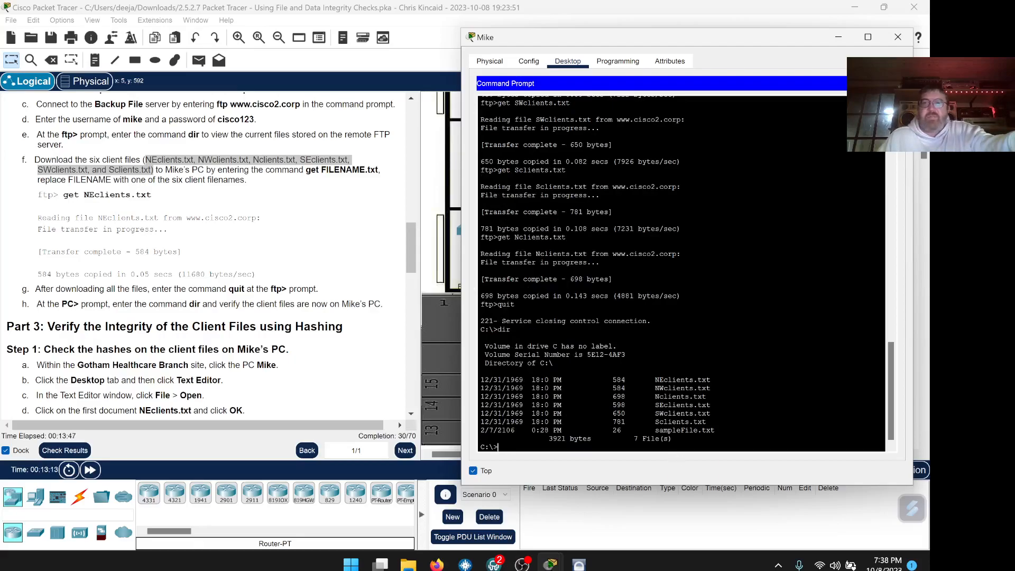
{"action": "left_click_drag", "start_coordinate": [706, 422], "coordinate": [482, 371]}
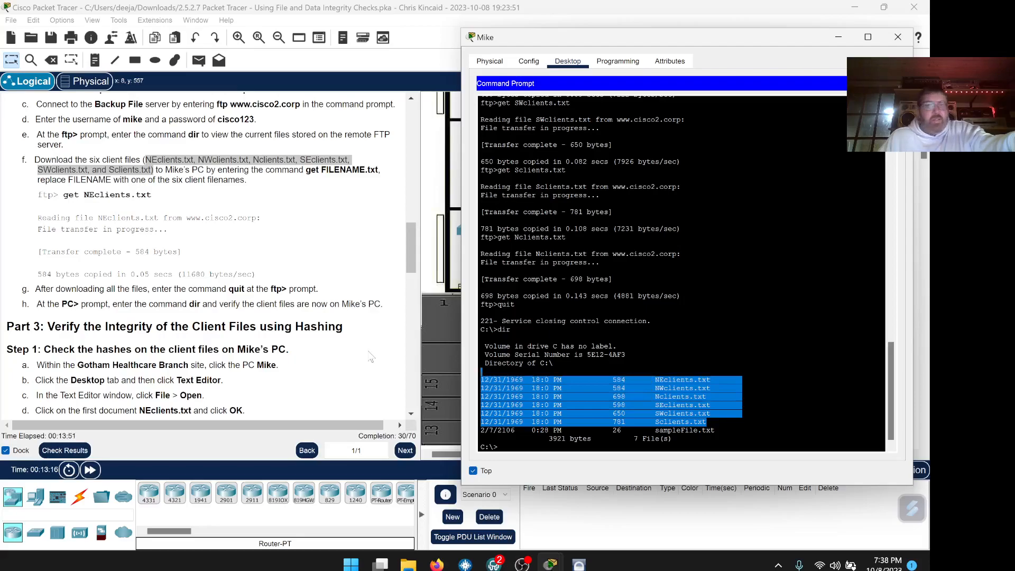
{"action": "scroll", "coordinate": [364, 339], "scroll_direction": "down", "scroll_amount": 3}
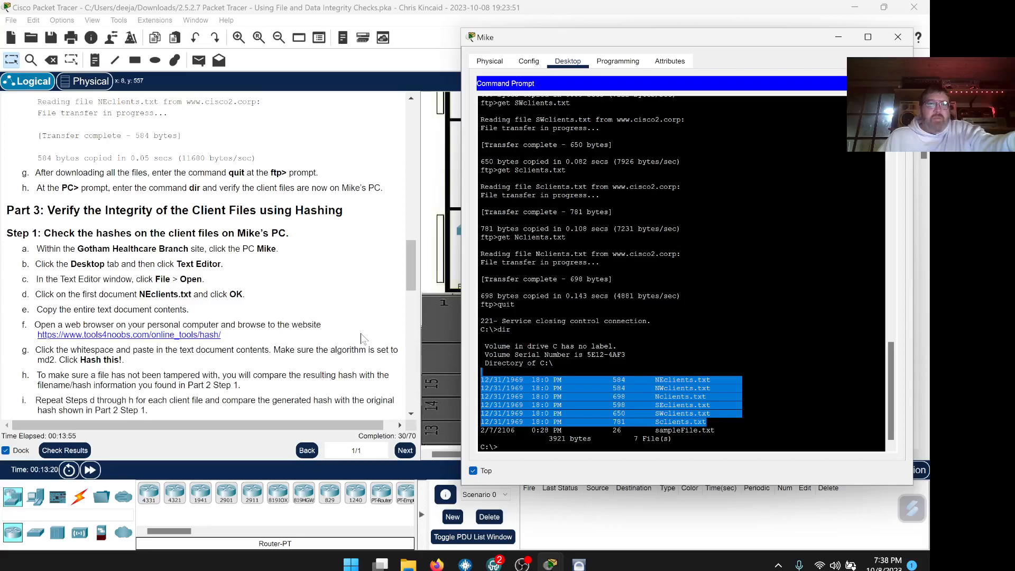
{"action": "scroll", "coordinate": [369, 281], "scroll_direction": "down", "scroll_amount": 1}
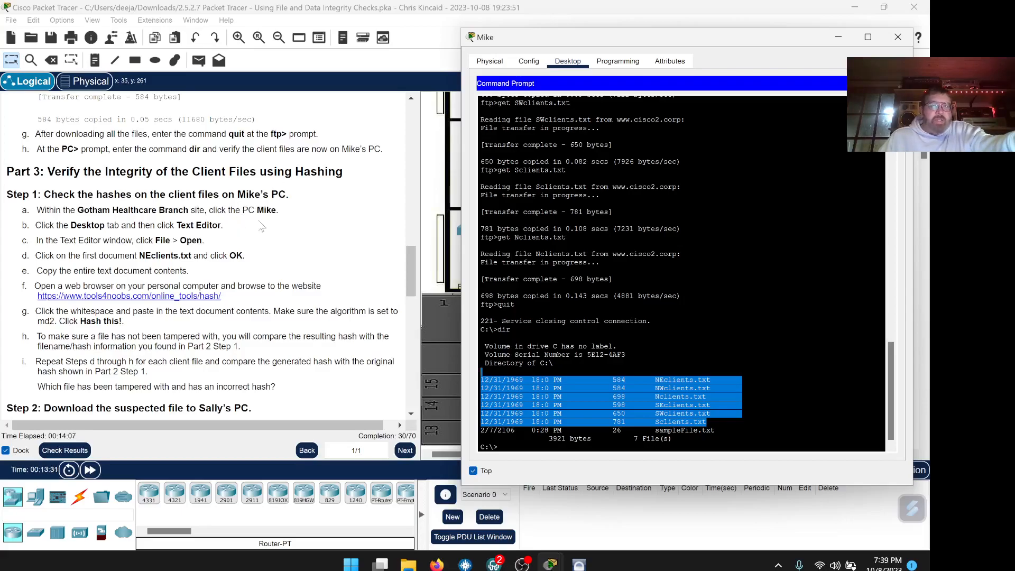
{"action": "scroll", "coordinate": [227, 232], "scroll_direction": "down", "scroll_amount": 1}
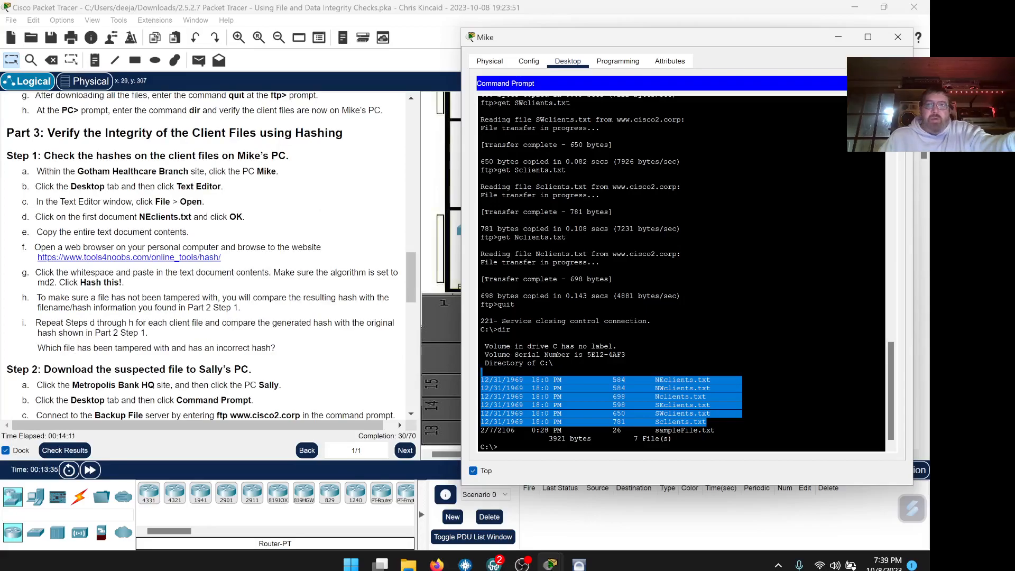
{"action": "left_click", "coordinate": [889, 83]}
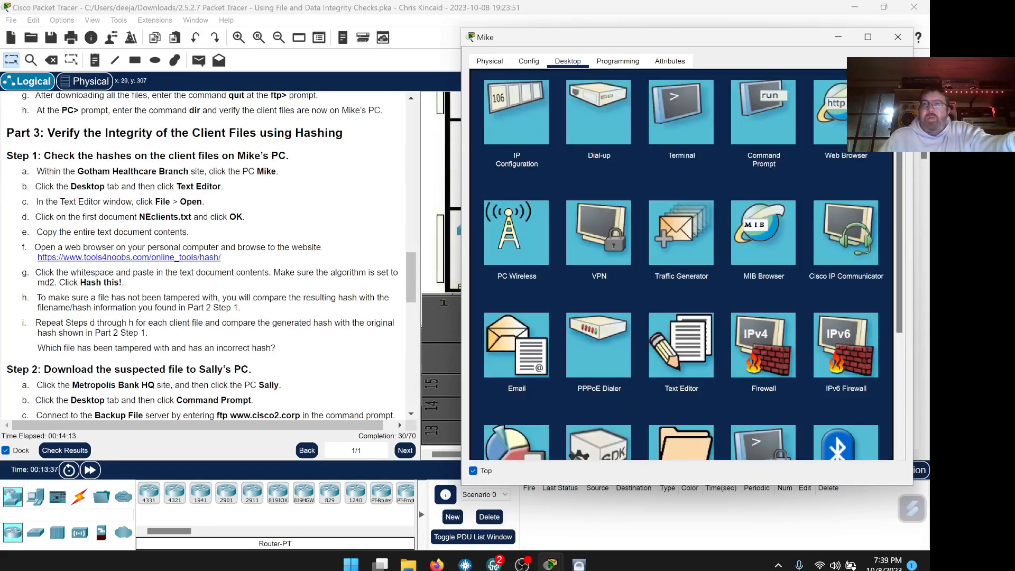
Open NEclients.txt in Mike's Text Editor and select all of its text.
{"action": "left_click", "coordinate": [687, 353]}
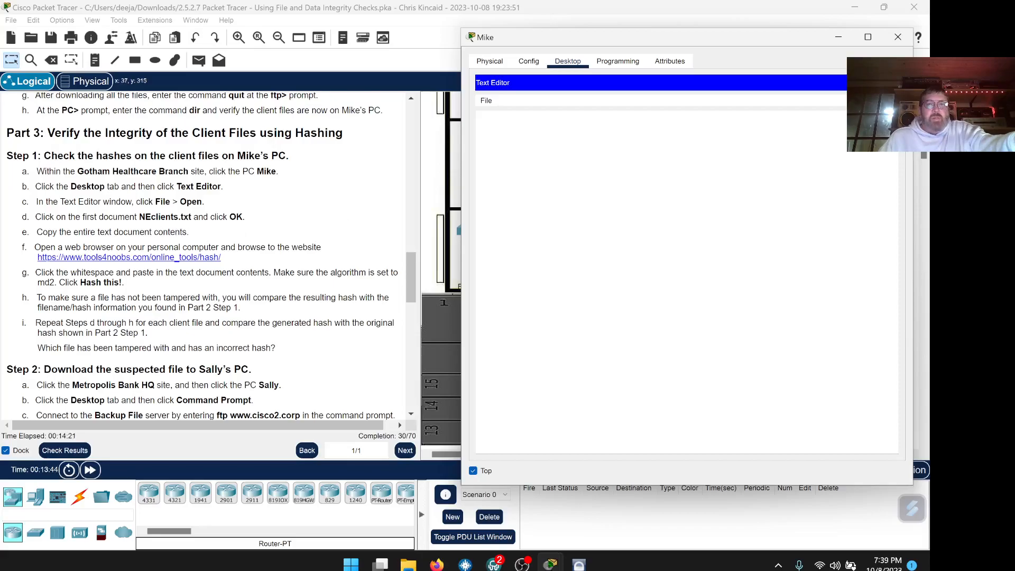
{"action": "left_click", "coordinate": [490, 101]}
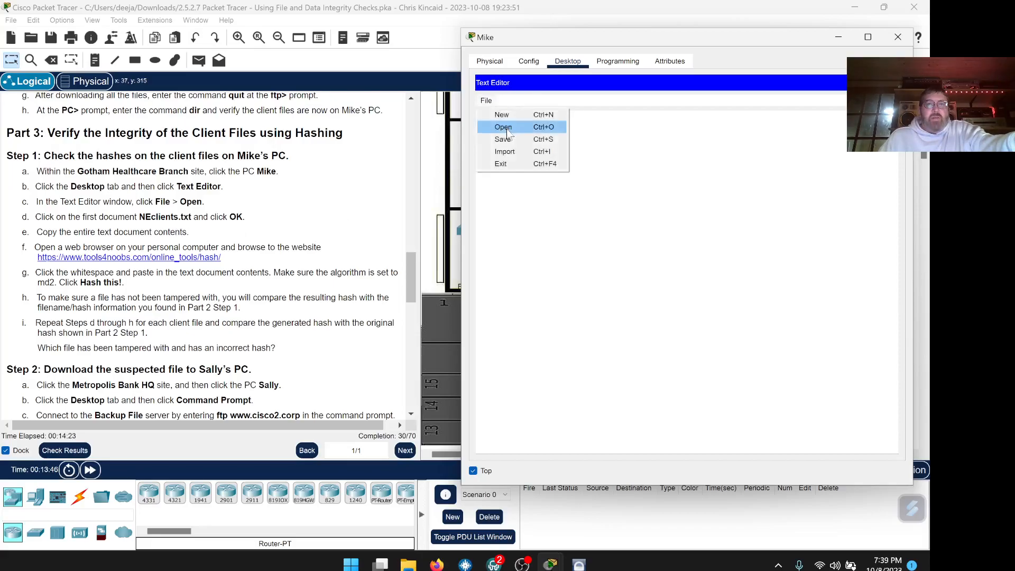
{"action": "left_click", "coordinate": [505, 127]}
{"action": "left_click", "coordinate": [599, 236]}
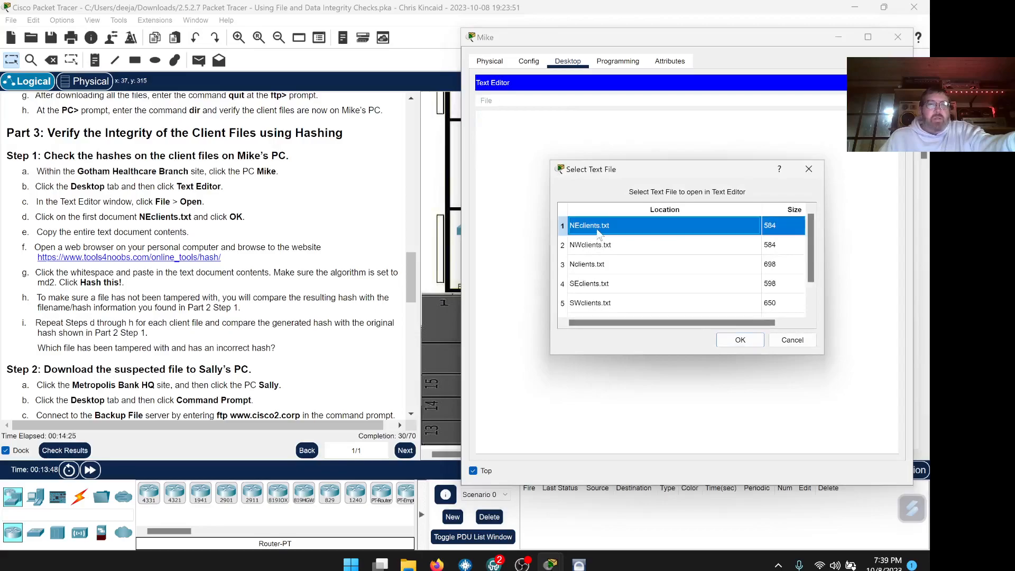
{"action": "left_click", "coordinate": [738, 340]}
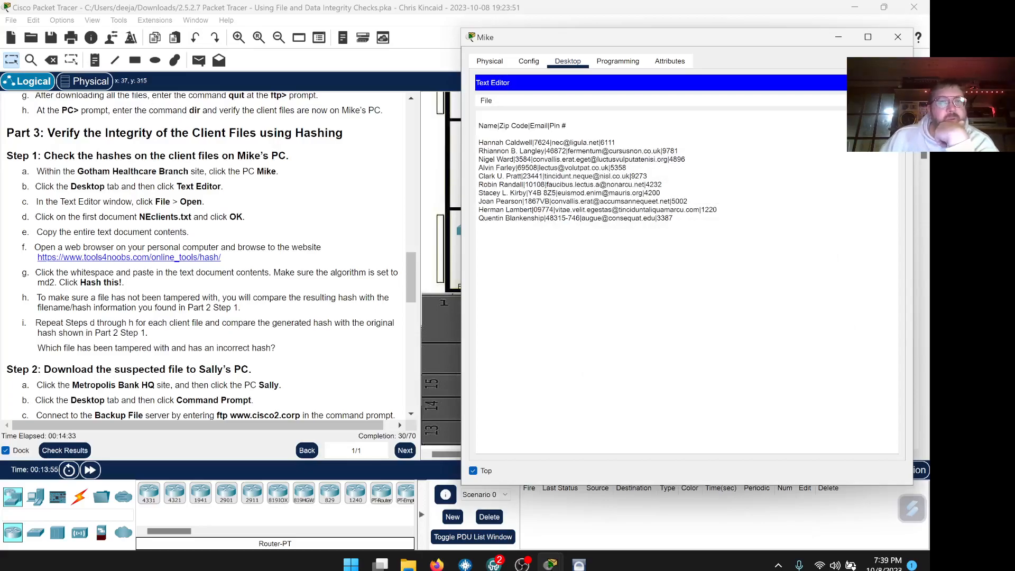
{"action": "left_click", "coordinate": [478, 227]}
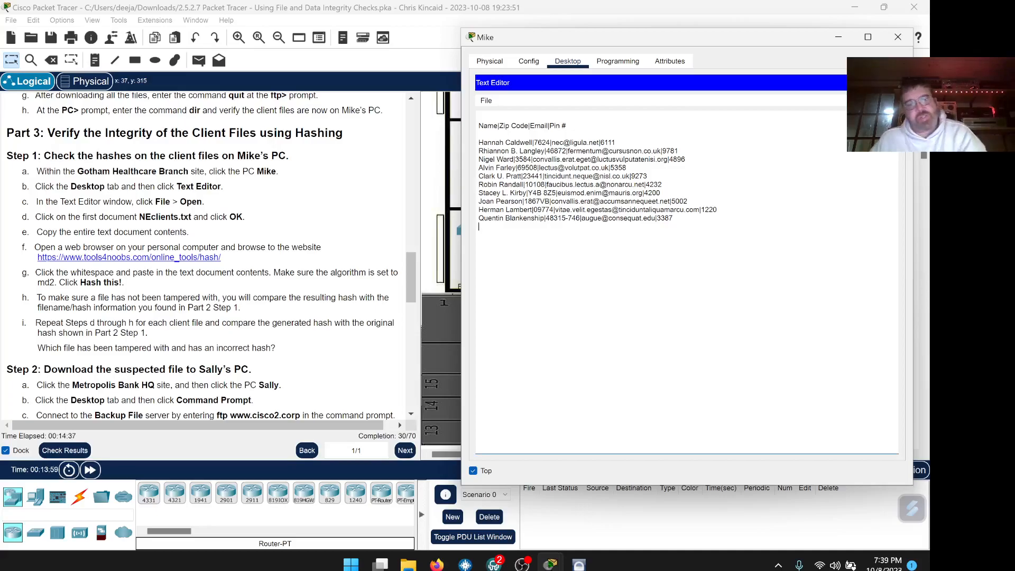
{"action": "key", "text": "ctrl+a"}
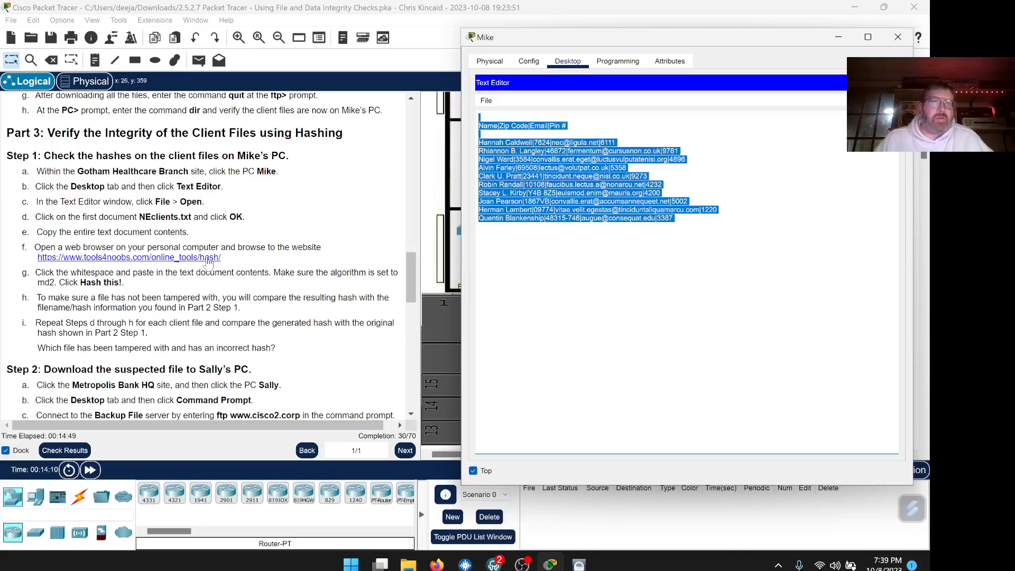
Open the tools4noobs hash link, then review and close the activity results report.
{"action": "left_click", "coordinate": [148, 261]}
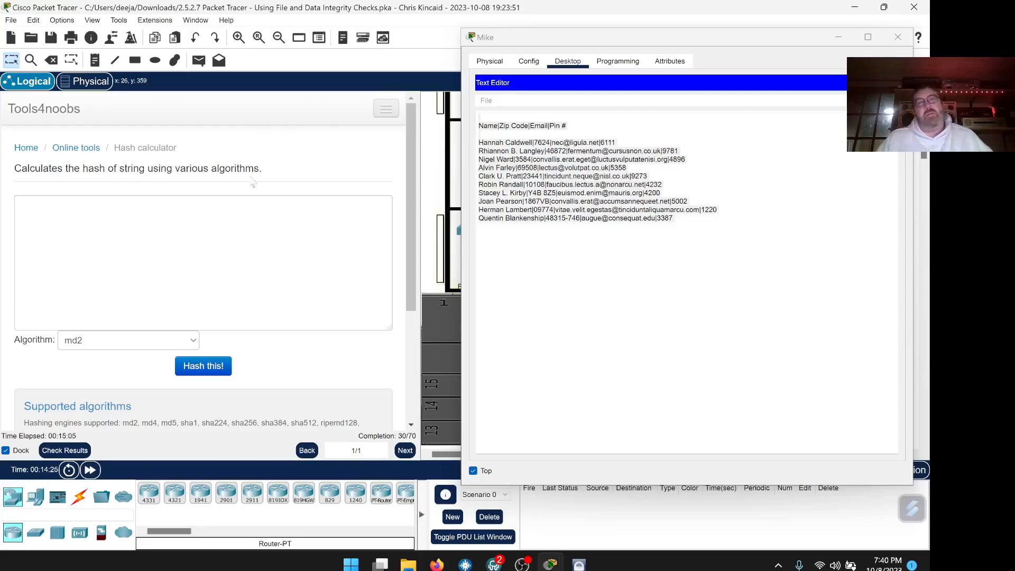
{"action": "scroll", "coordinate": [326, 231], "scroll_direction": "down", "scroll_amount": 4}
{"action": "scroll", "coordinate": [326, 231], "scroll_direction": "up", "scroll_amount": 4}
{"action": "scroll", "coordinate": [326, 232], "scroll_direction": "down", "scroll_amount": 2}
{"action": "scroll", "coordinate": [326, 232], "scroll_direction": "up", "scroll_amount": 3}
{"action": "scroll", "coordinate": [326, 231], "scroll_direction": "down", "scroll_amount": 4}
{"action": "scroll", "coordinate": [326, 231], "scroll_direction": "up", "scroll_amount": 3}
{"action": "scroll", "coordinate": [326, 231], "scroll_direction": "down", "scroll_amount": 3}
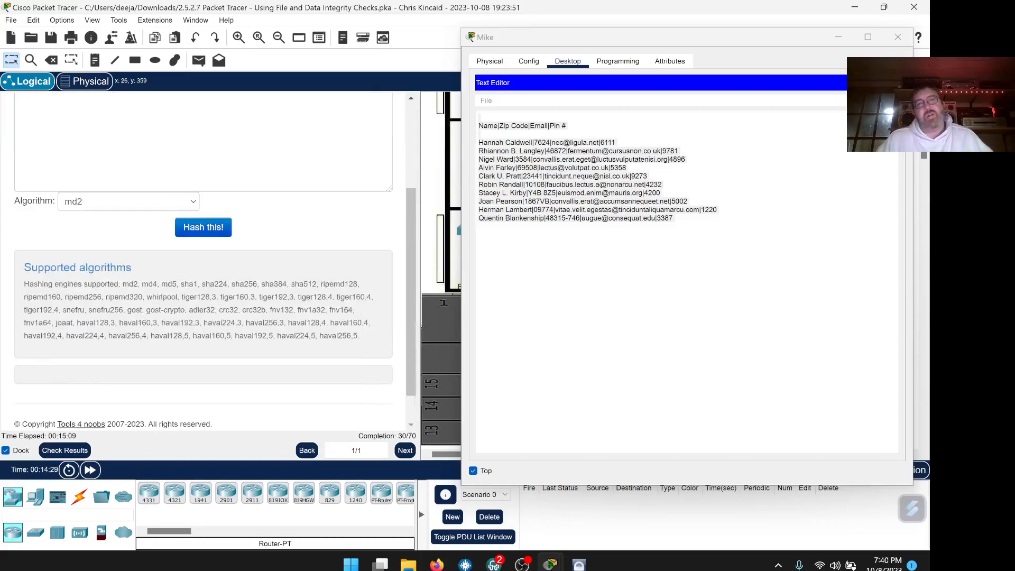
{"action": "scroll", "coordinate": [326, 231], "scroll_direction": "up", "scroll_amount": 4}
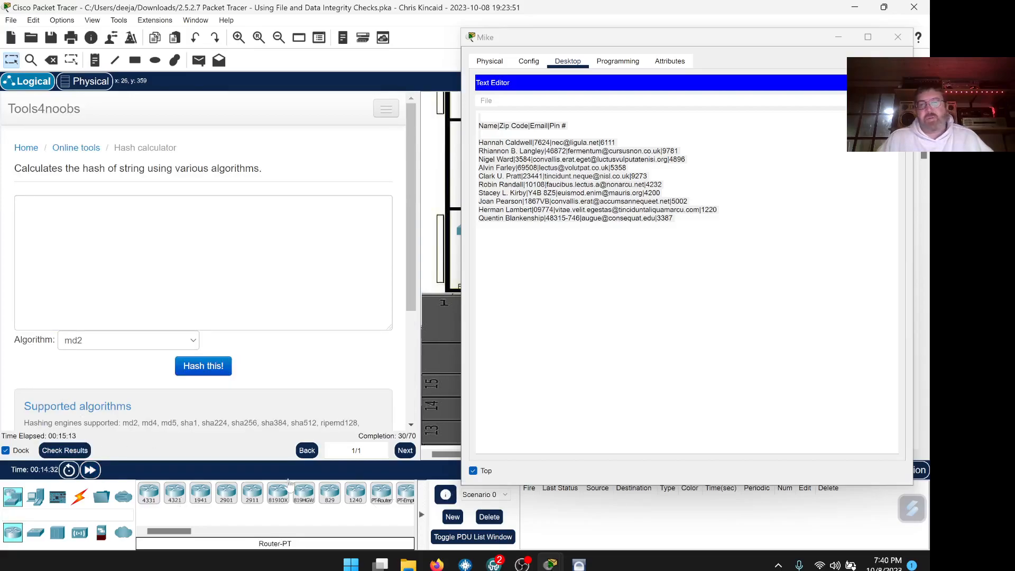
{"action": "left_click", "coordinate": [81, 450]}
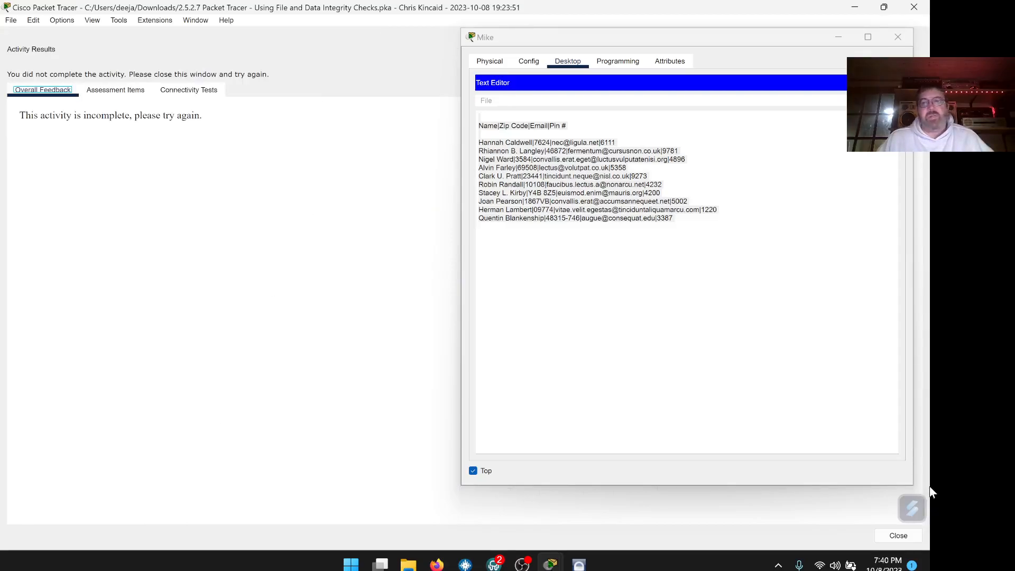
{"action": "left_click", "coordinate": [898, 535]}
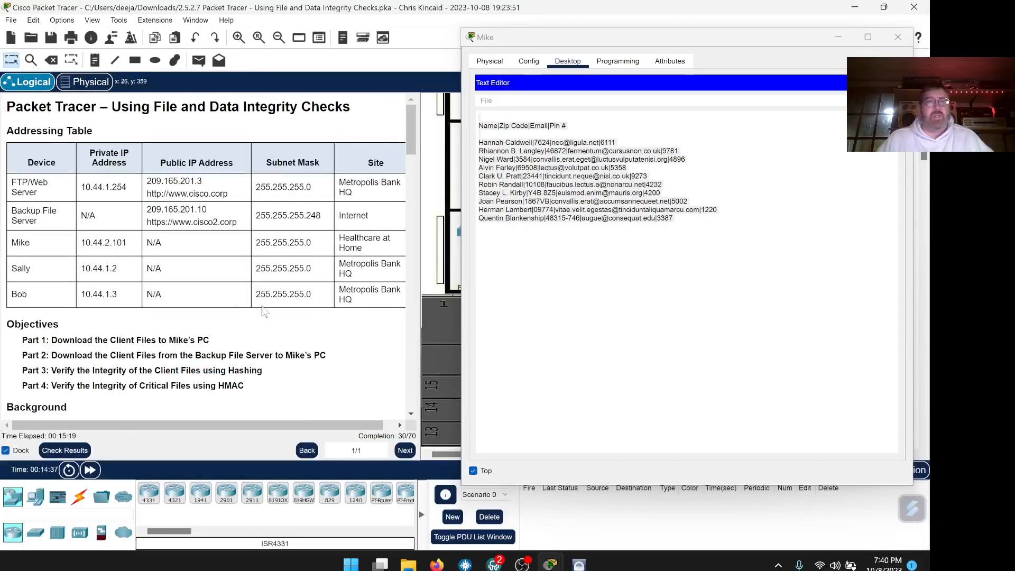
Copy the tools4noobs hash calculator URL and bring Firefox's lab PDF into view.
{"action": "scroll", "coordinate": [308, 275], "scroll_direction": "down", "scroll_amount": 15}
{"action": "scroll", "coordinate": [308, 275], "scroll_direction": "down", "scroll_amount": 10}
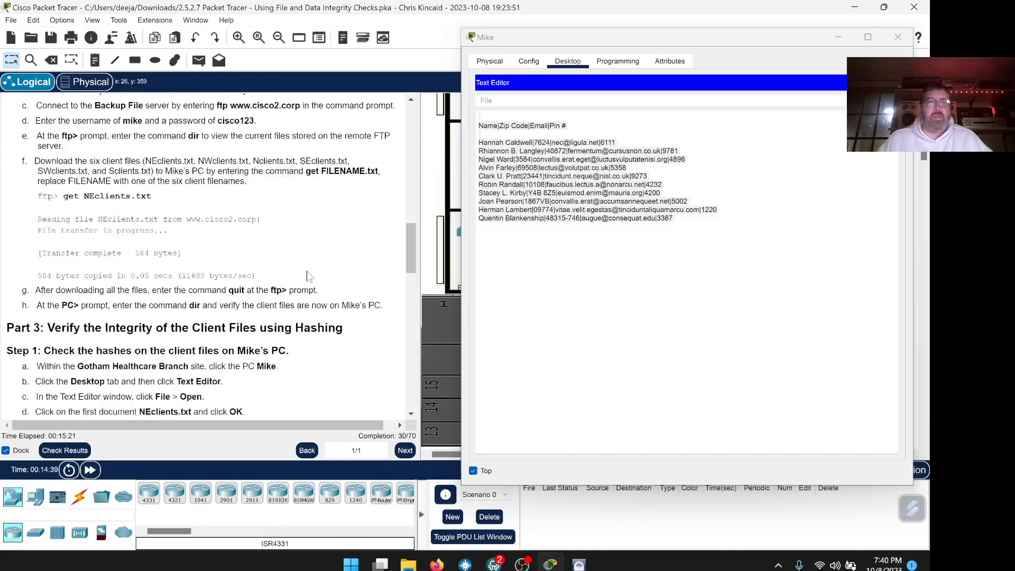
{"action": "scroll", "coordinate": [308, 276], "scroll_direction": "up", "scroll_amount": 1}
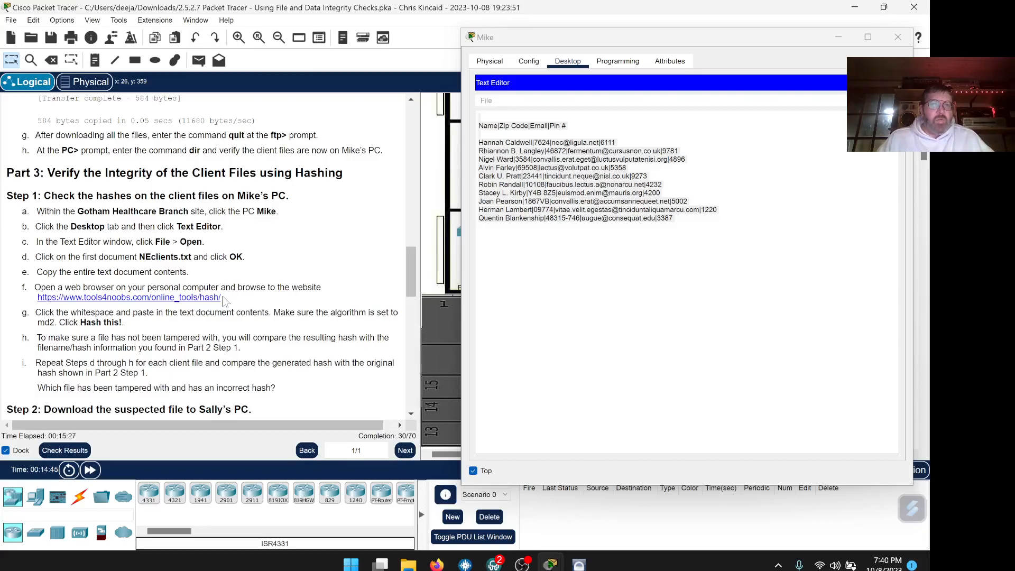
{"action": "left_click_drag", "start_coordinate": [223, 298], "coordinate": [44, 304]}
{"action": "right_click", "coordinate": [44, 303]}
{"action": "left_click", "coordinate": [61, 309]}
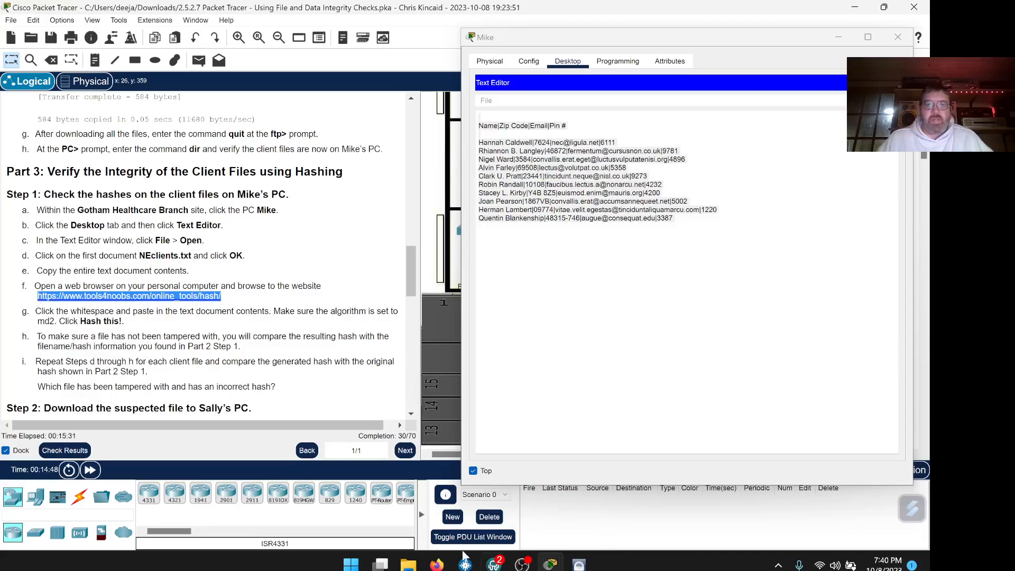
{"action": "left_click", "coordinate": [437, 564]}
{"action": "left_click_drag", "start_coordinate": [553, 46], "coordinate": [820, 95]}
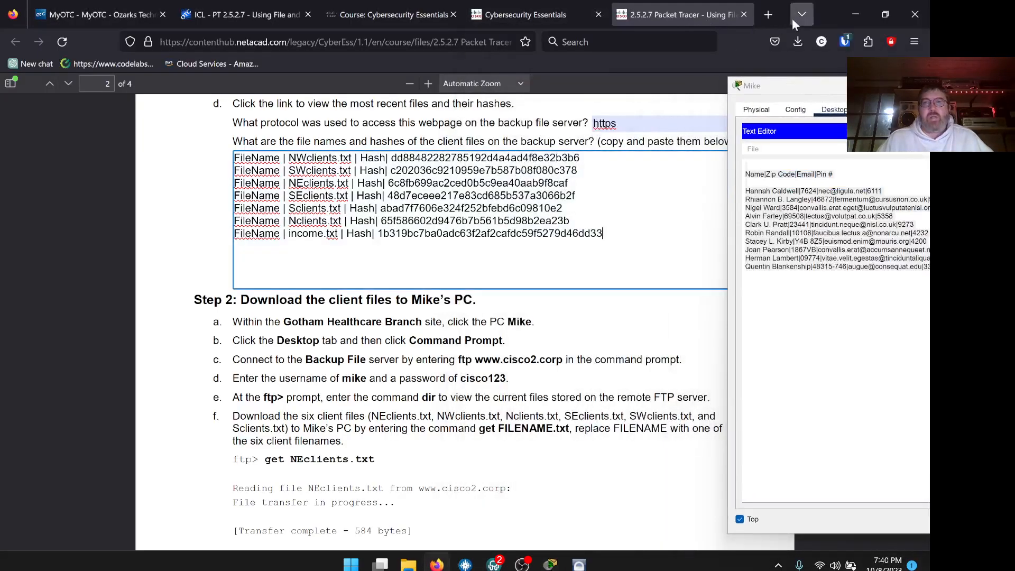
Load the copied hash calculator URL in a new Firefox tab.
{"action": "left_click", "coordinate": [768, 15]}
{"action": "right_click", "coordinate": [307, 43]}
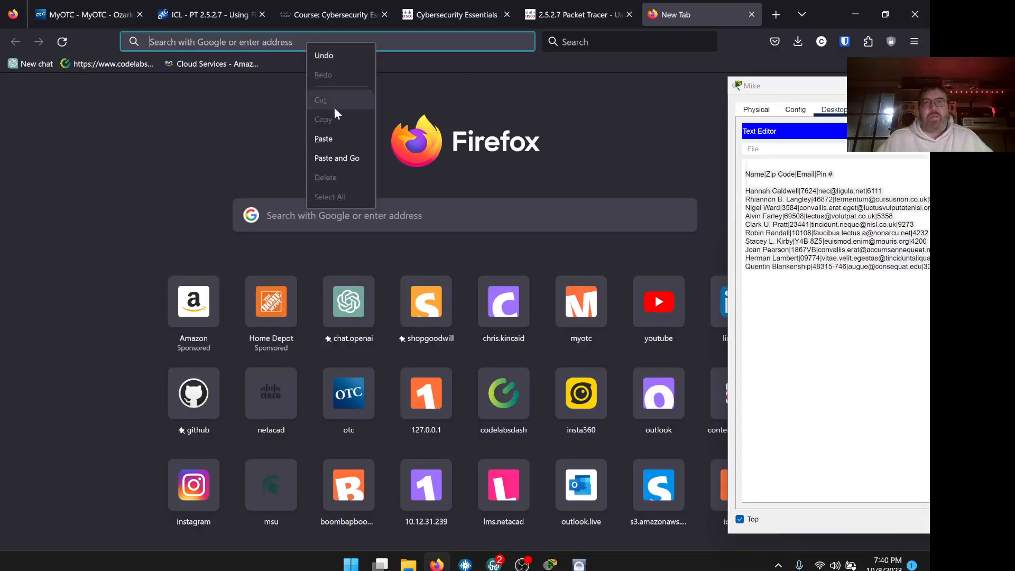
{"action": "left_click", "coordinate": [334, 156]}
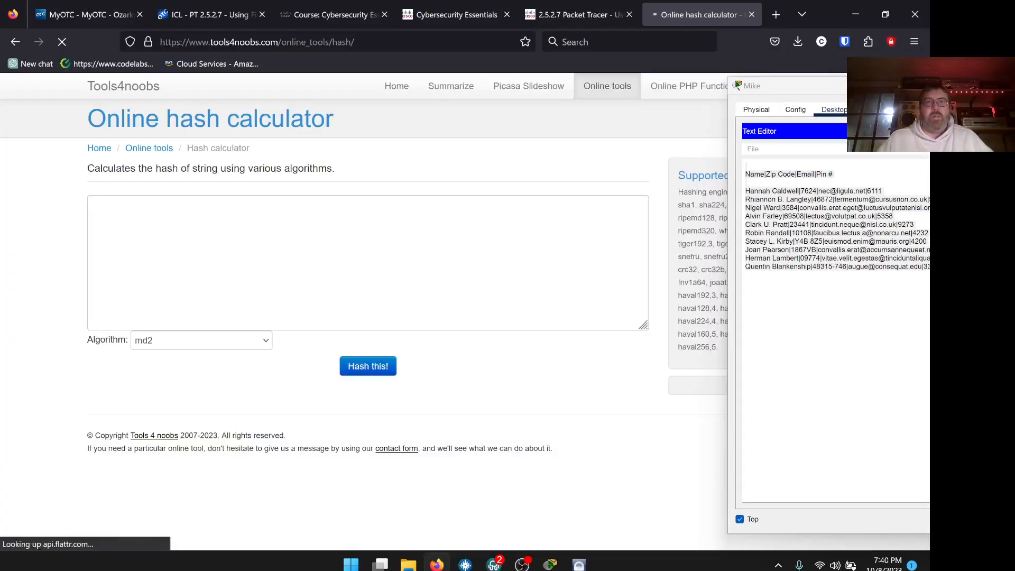
Paste NEclients.txt's full text into the hash box and compute its MD2 hash.
{"action": "left_click_drag", "start_coordinate": [797, 89], "coordinate": [610, 94]}
{"action": "left_click", "coordinate": [558, 280]}
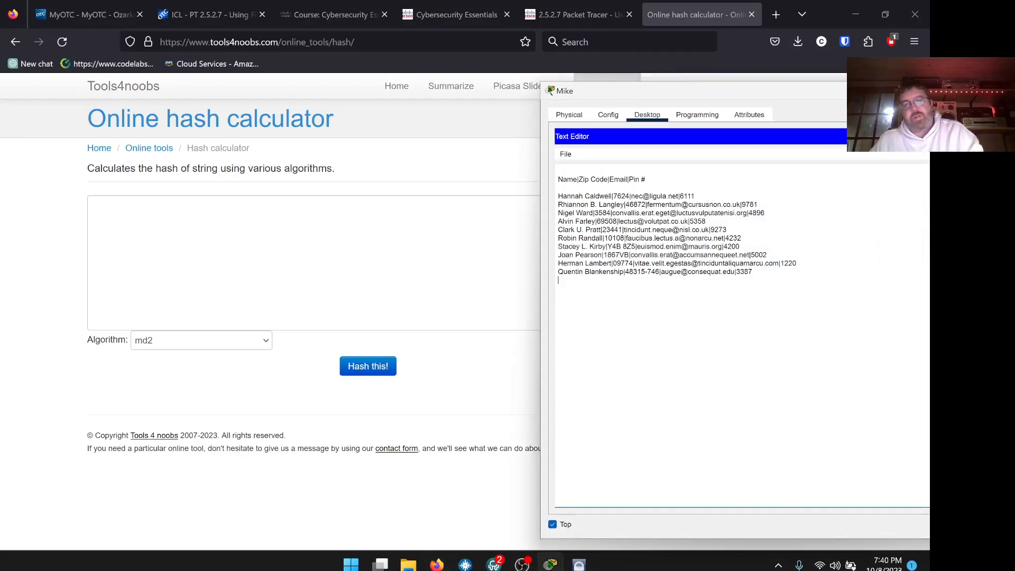
{"action": "key", "text": "ctrl+a"}
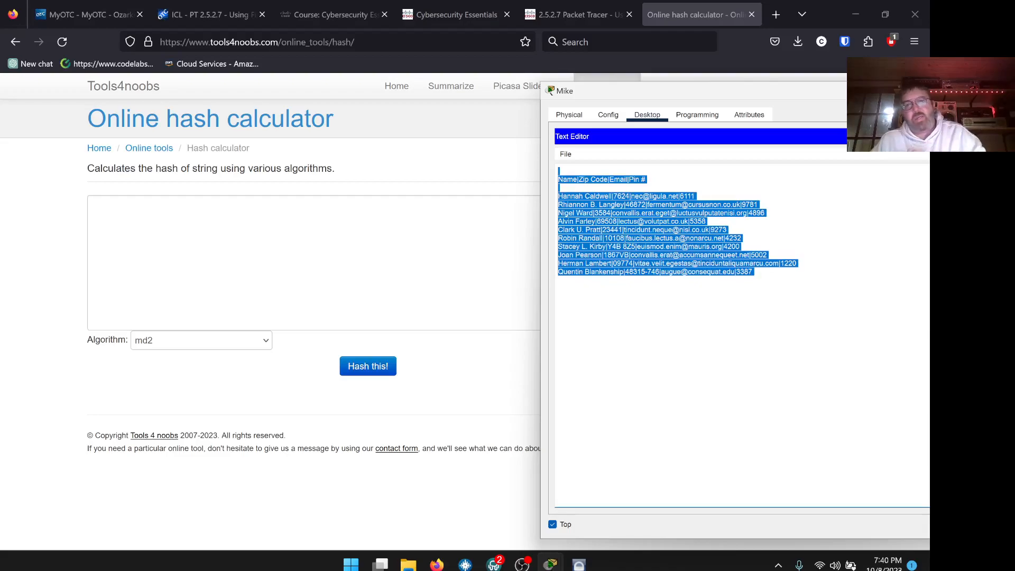
{"action": "left_click", "coordinate": [92, 205]}
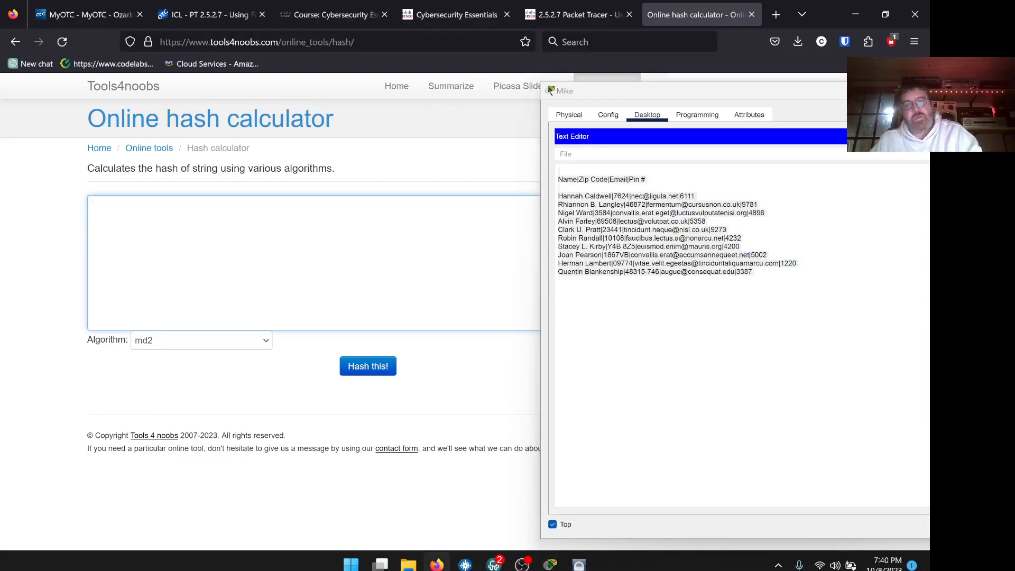
{"action": "key", "text": "ctrl+v"}
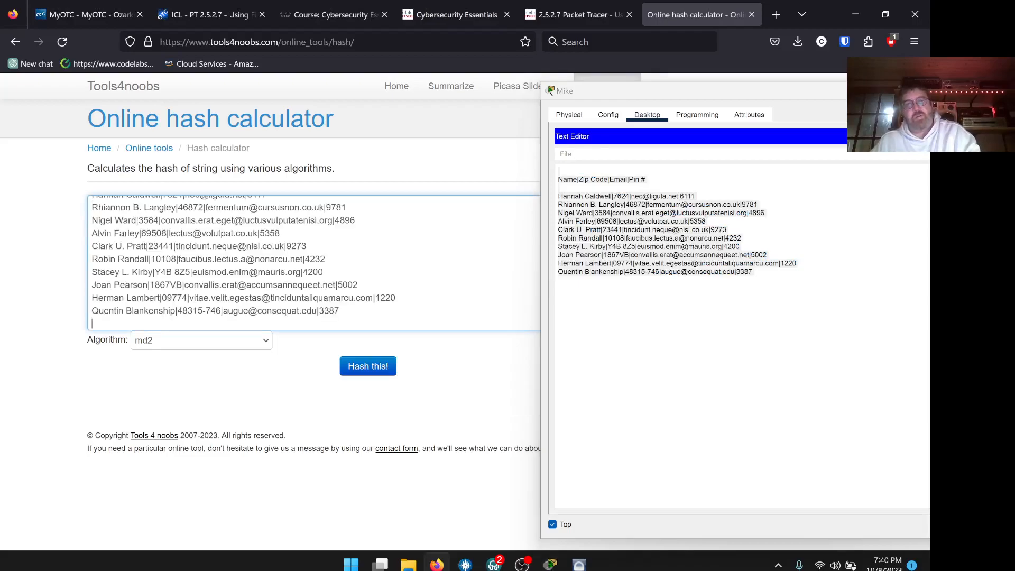
{"action": "left_click", "coordinate": [367, 369]}
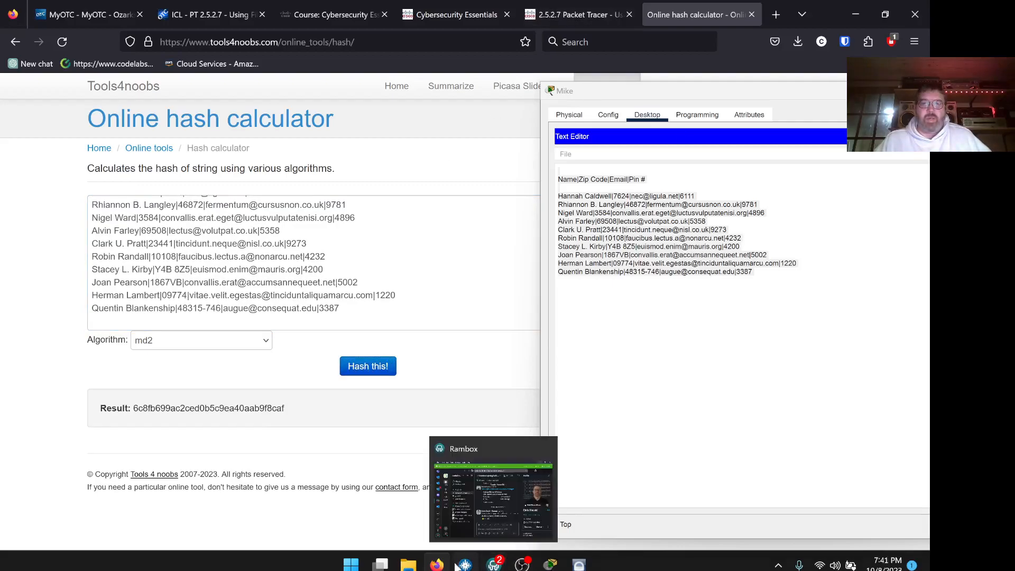
Review the lab instructions in Packet Tracer, then return to the Tools4noobs hash calculator.
{"action": "left_click", "coordinate": [551, 565]}
{"action": "scroll", "coordinate": [336, 270], "scroll_direction": "down", "scroll_amount": 3}
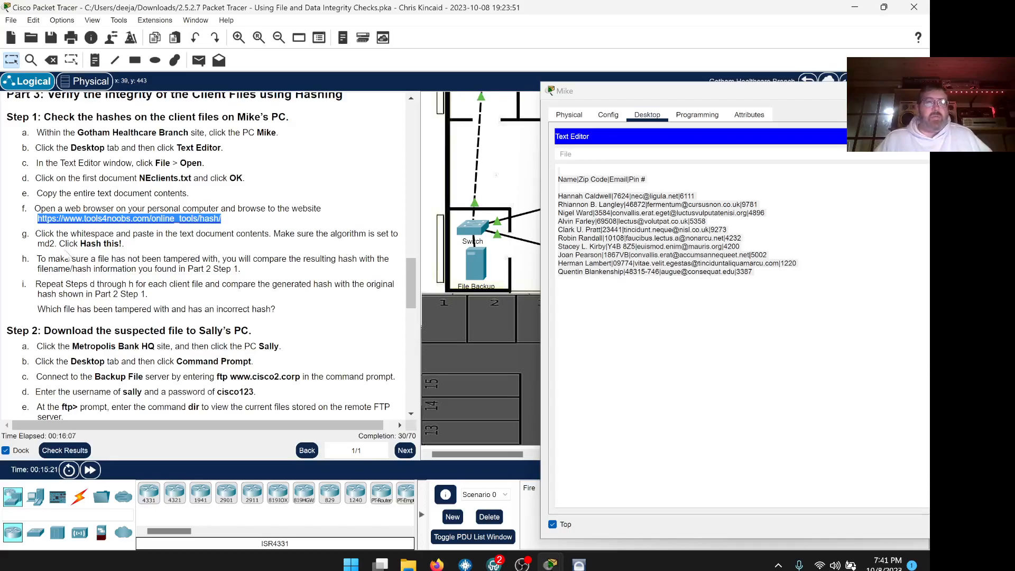
{"action": "scroll", "coordinate": [211, 256], "scroll_direction": "down", "scroll_amount": 1}
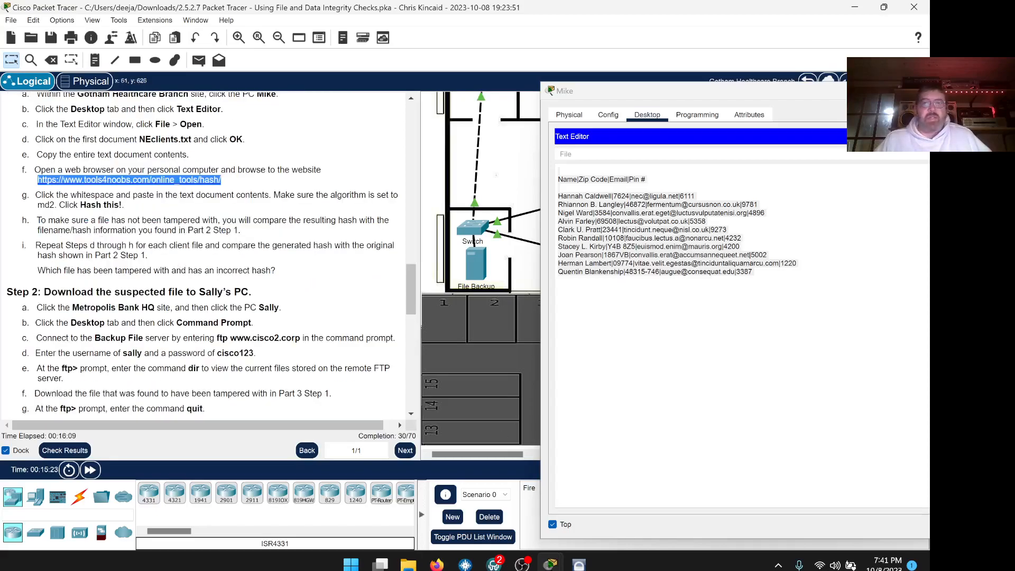
{"action": "left_click", "coordinate": [436, 565]}
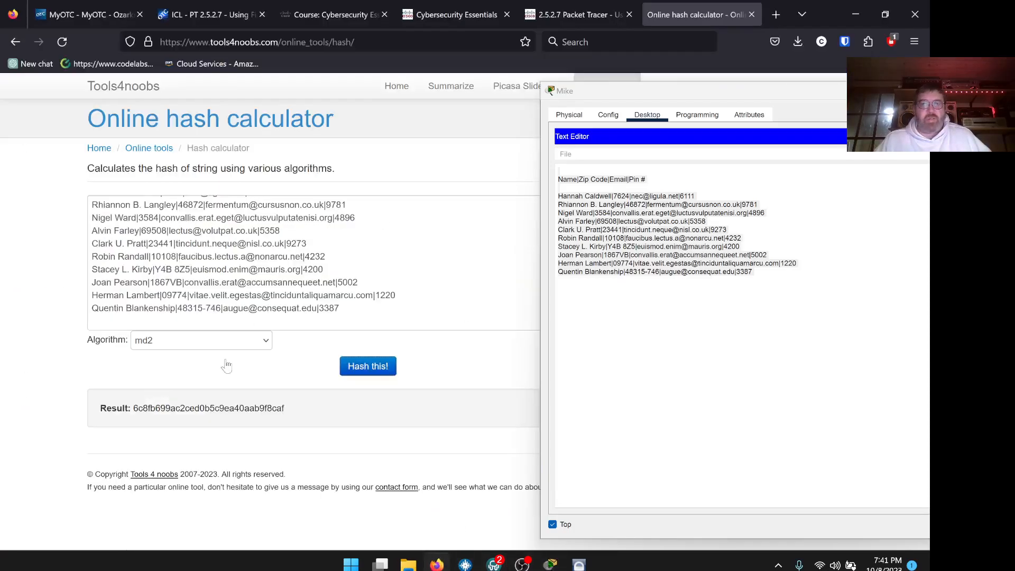
{"action": "left_click", "coordinate": [438, 563]}
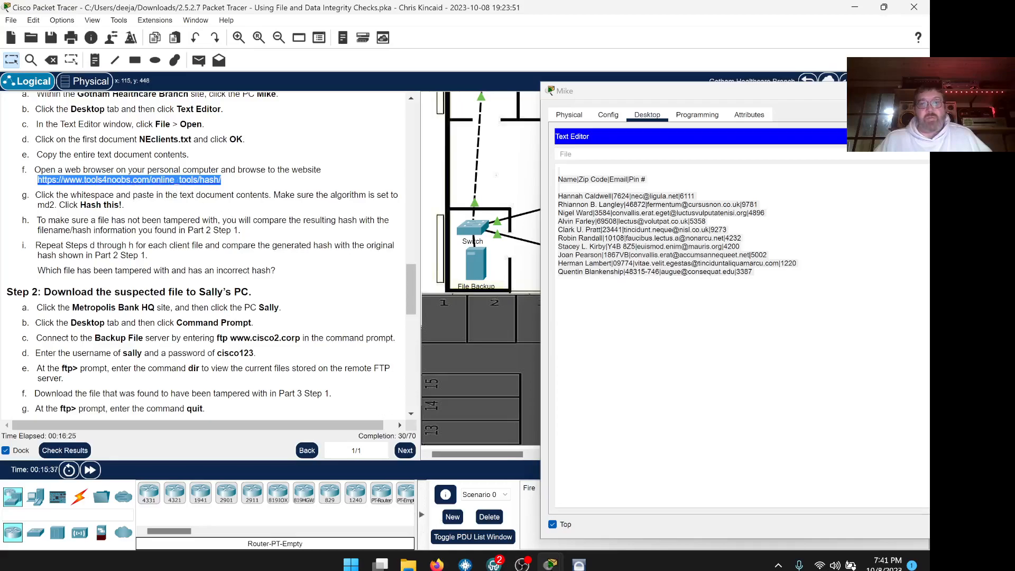
{"action": "left_click", "coordinate": [436, 565]}
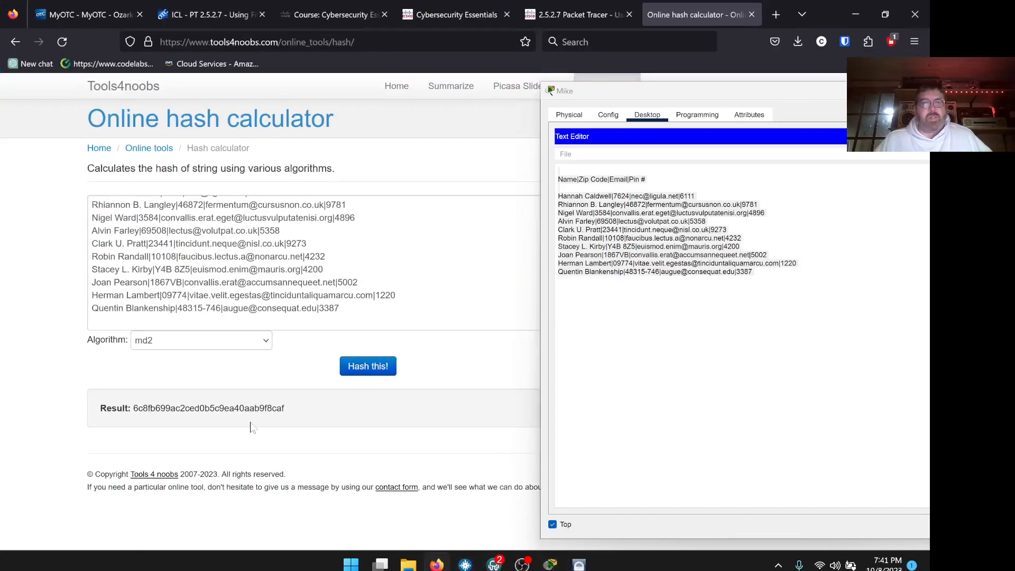
Copy the MD2 result 6c8fb699ac2ced0b5c9ea40aab9f8caf onto a new line below the client list.
{"action": "left_click_drag", "start_coordinate": [286, 409], "coordinate": [143, 408]}
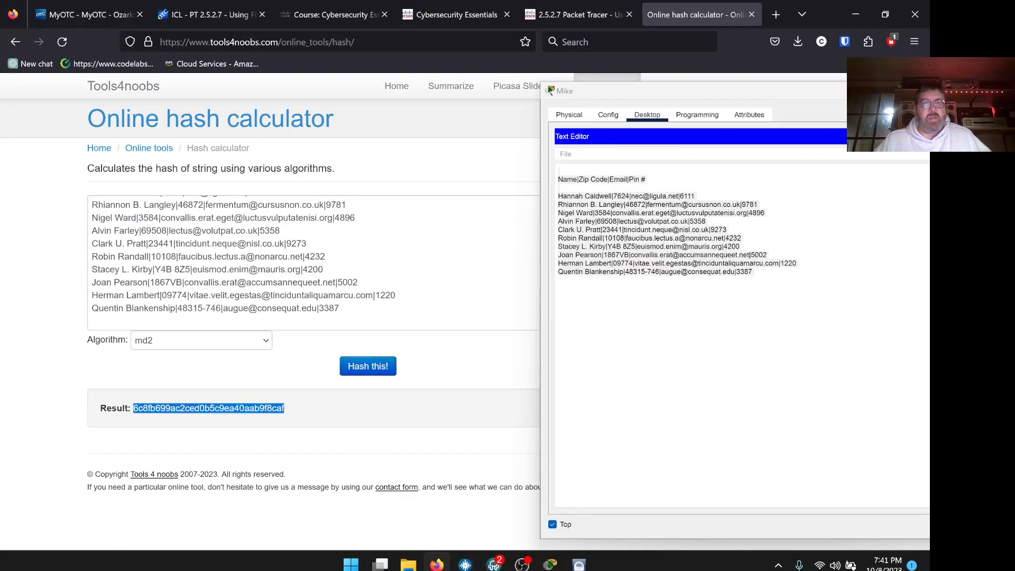
{"action": "right_click", "coordinate": [249, 407]}
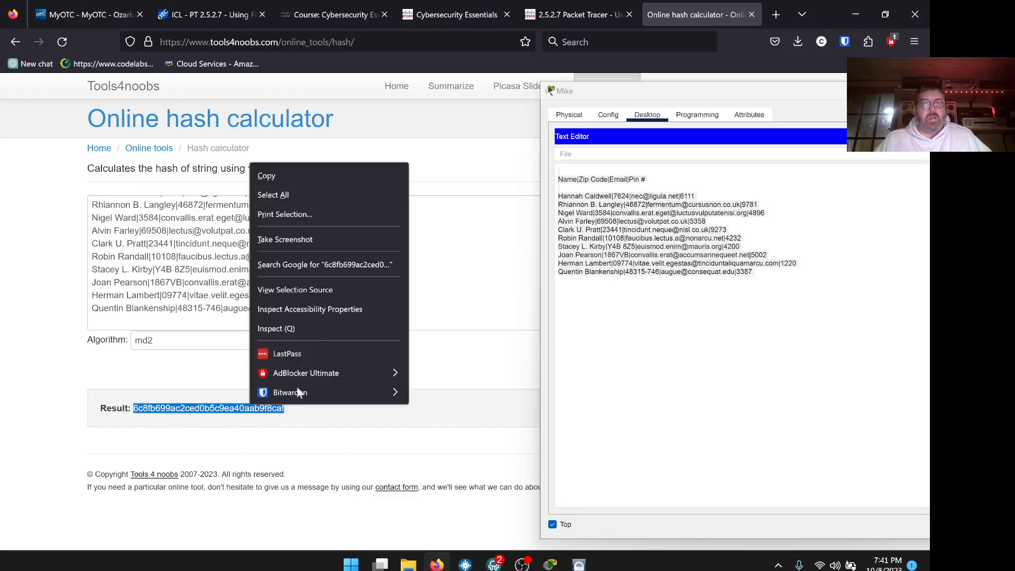
{"action": "left_click", "coordinate": [289, 177]}
{"action": "left_click", "coordinate": [696, 196]}
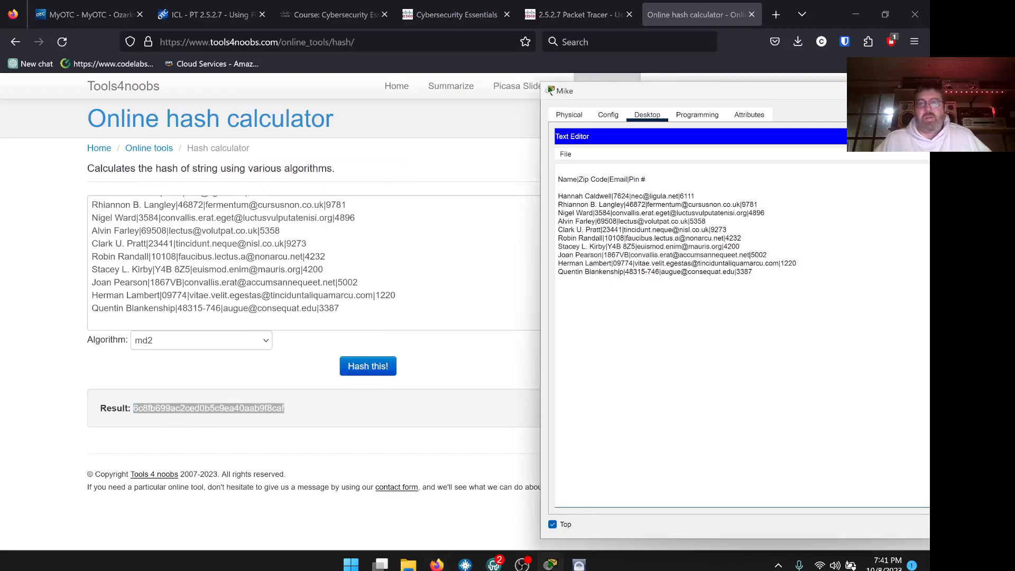
{"action": "key", "text": "Return"}
{"action": "key", "text": "Return"}
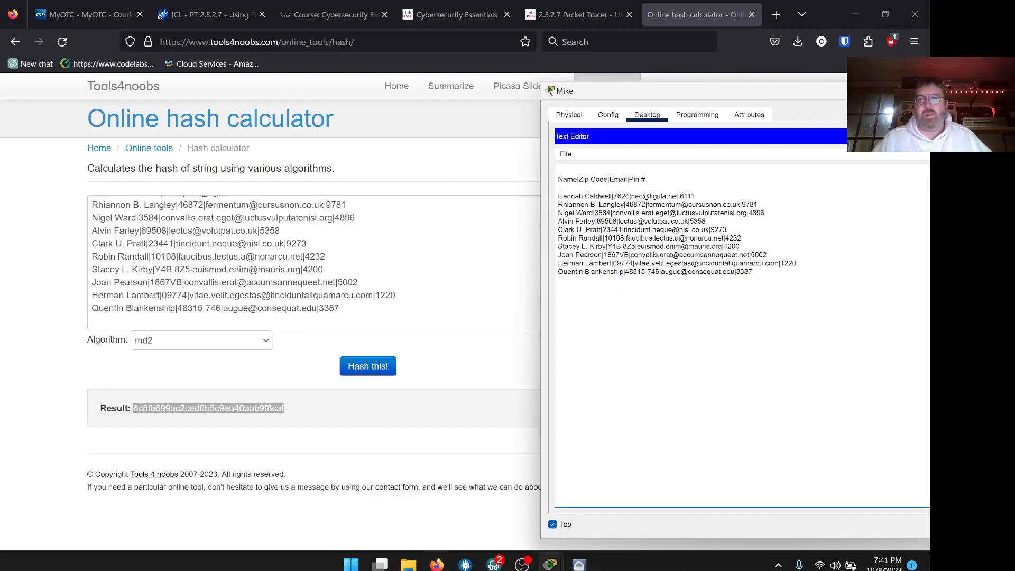
{"action": "key", "text": "ctrl+v"}
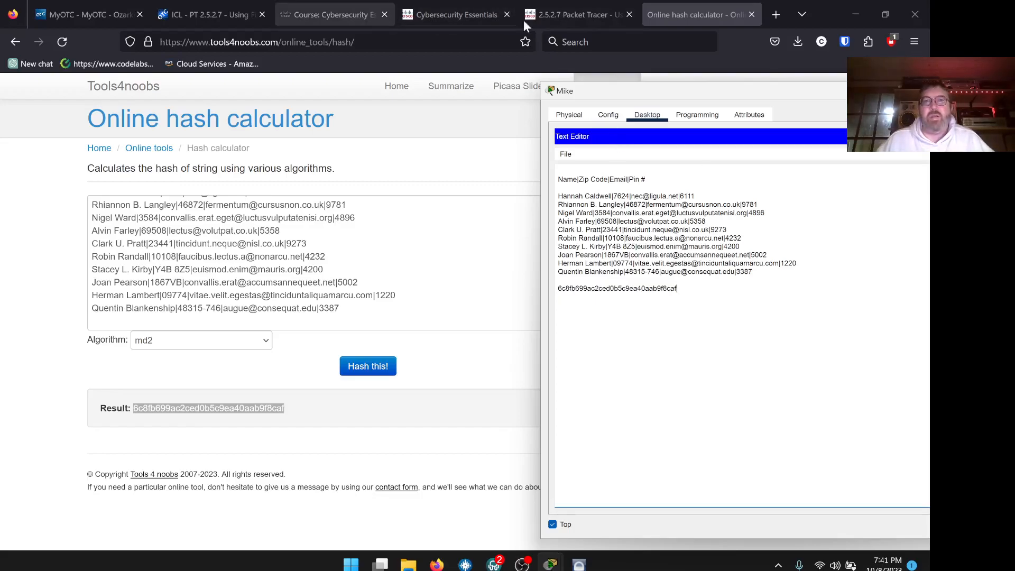
Compare hashes and mark the NEclients.txt line in the lab PDF worksheet as '-Good'.
{"action": "left_click", "coordinate": [547, 17]}
{"action": "left_click_drag", "start_coordinate": [599, 90], "coordinate": [709, 88]}
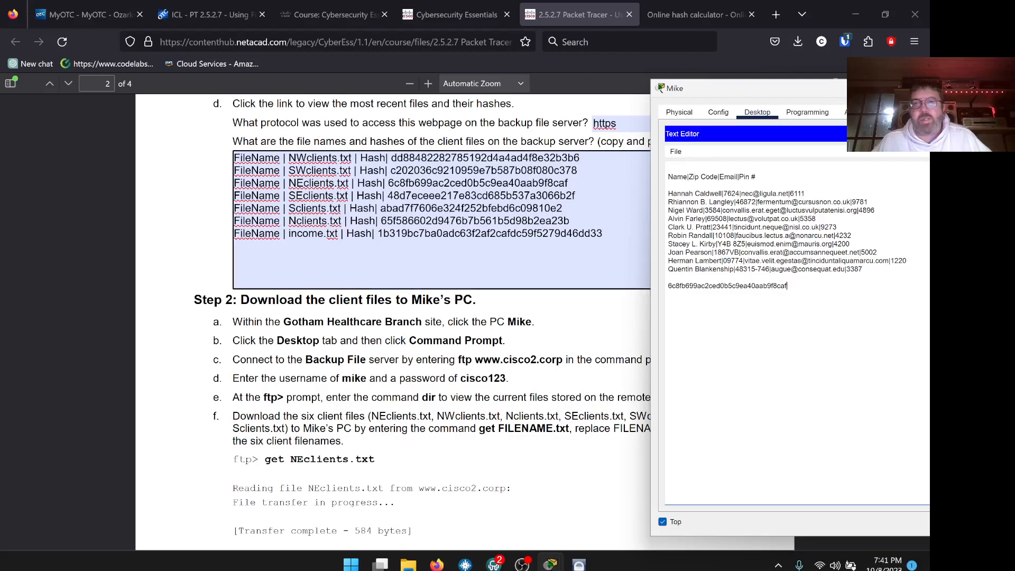
{"action": "left_click", "coordinate": [569, 183]}
{"action": "left_click_drag", "start_coordinate": [568, 183], "coordinate": [228, 188]}
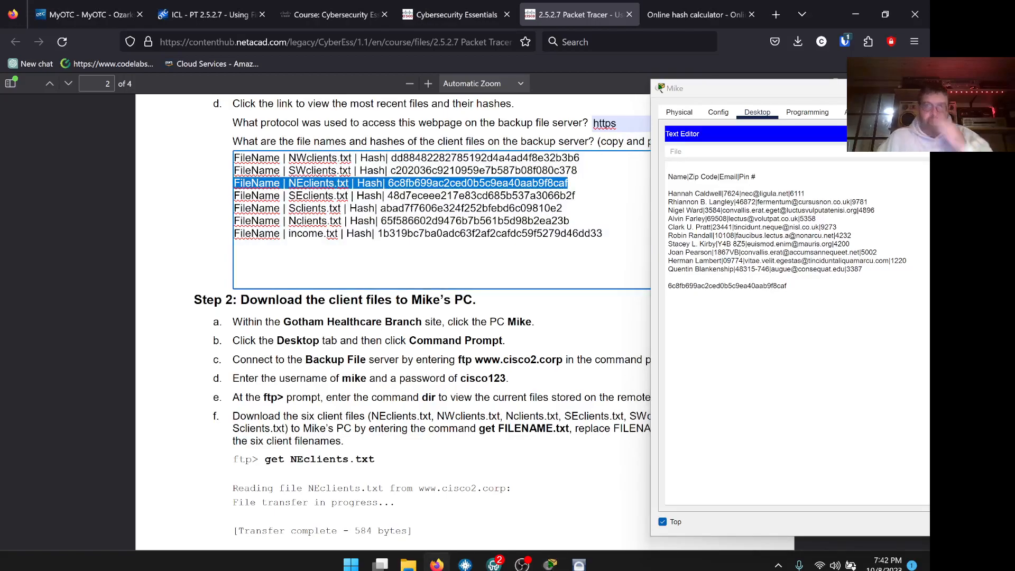
{"action": "left_click", "coordinate": [569, 182]}
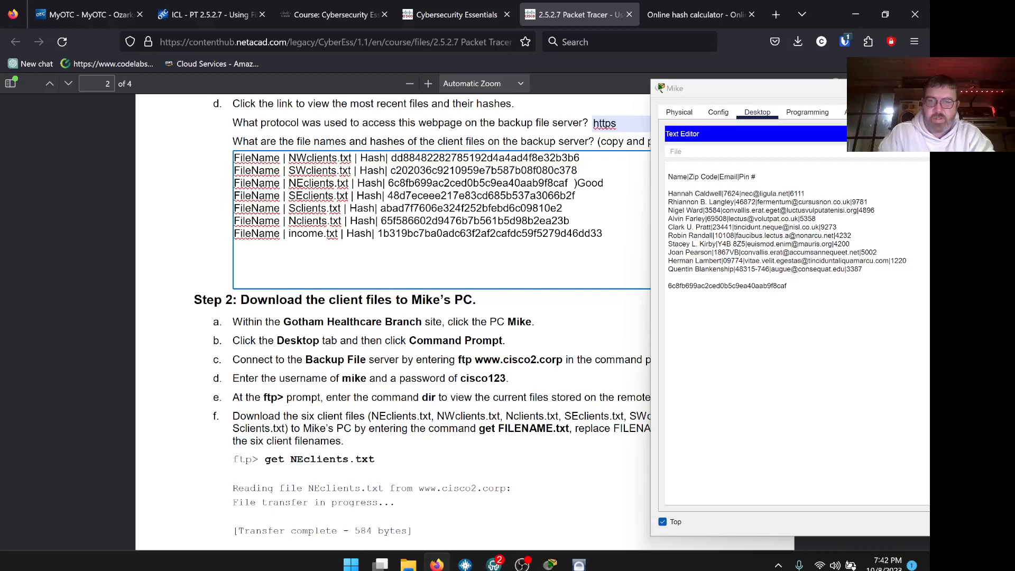
{"action": "key", "text": "BackSpace"}
{"action": "key", "text": "BackSpace"}
{"action": "key", "text": "BackSpace"}
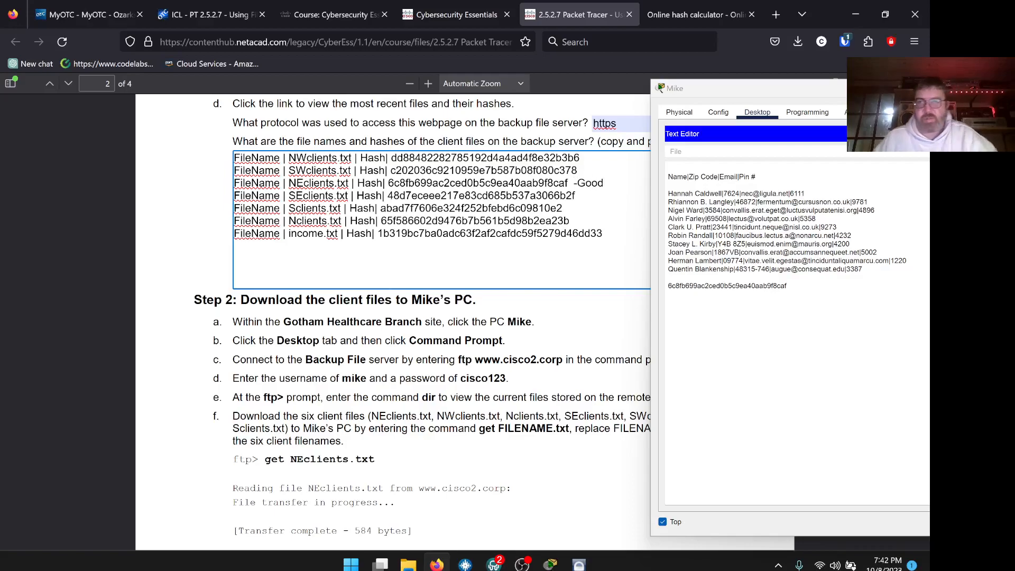
{"action": "left_click_drag", "start_coordinate": [742, 87], "coordinate": [597, 76]}
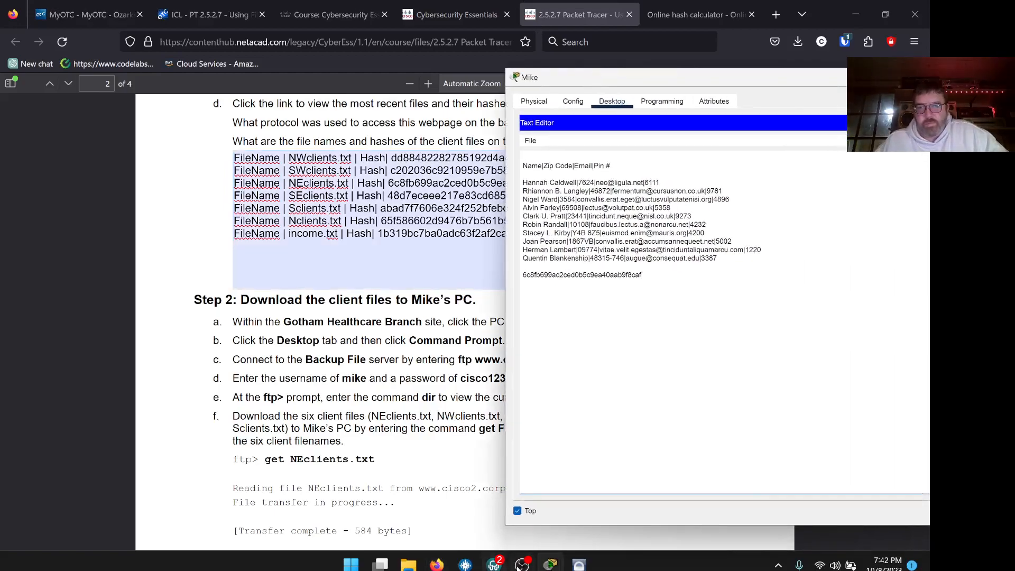
{"action": "mouse_move", "coordinate": [408, 564]}
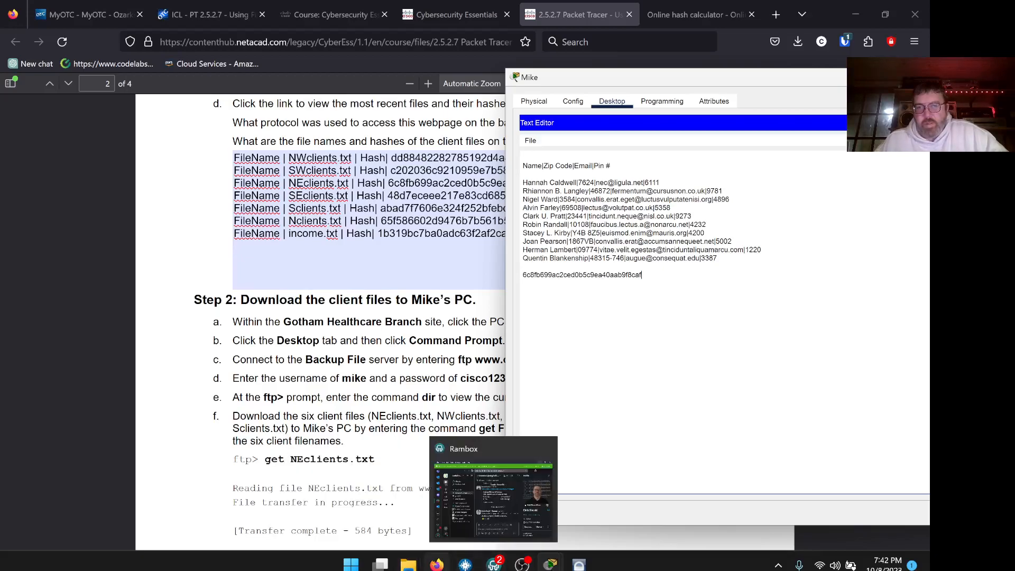
Open NWclients.txt from the downloaded client files in Mike's text editor.
{"action": "left_click", "coordinate": [436, 565]}
{"action": "left_click", "coordinate": [437, 566]}
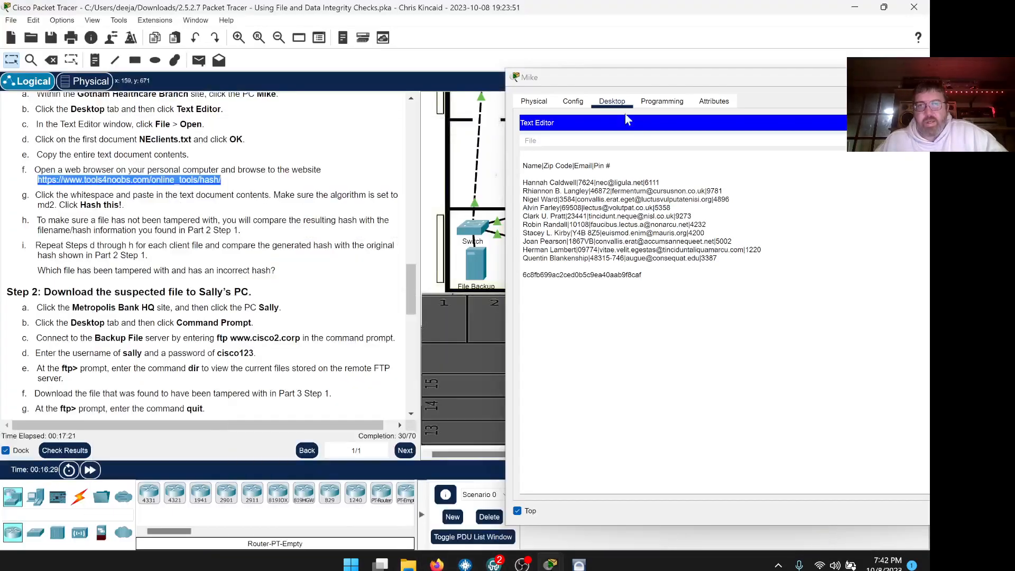
{"action": "left_click", "coordinate": [531, 141]}
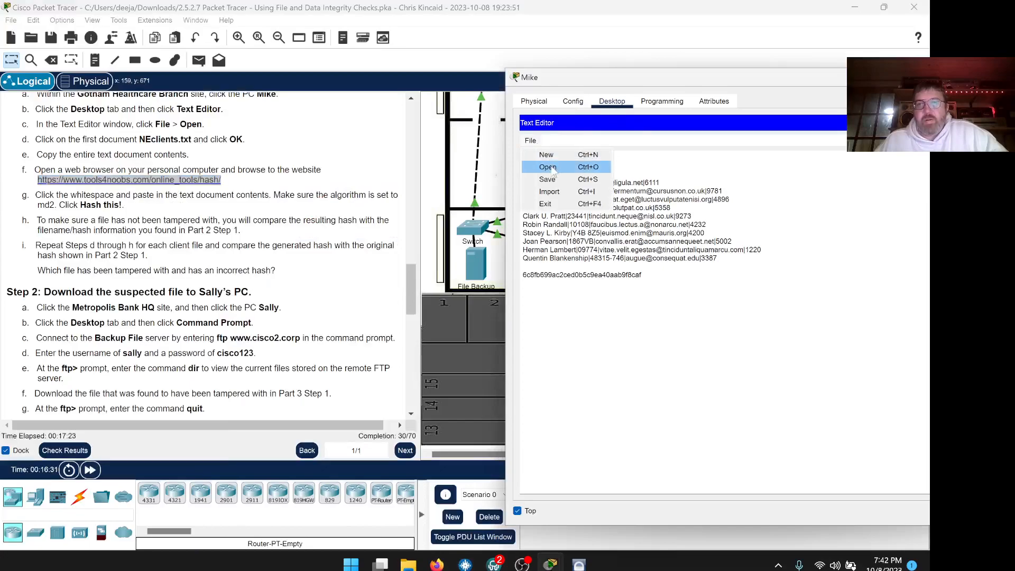
{"action": "left_click", "coordinate": [552, 168]}
{"action": "left_click", "coordinate": [658, 285]}
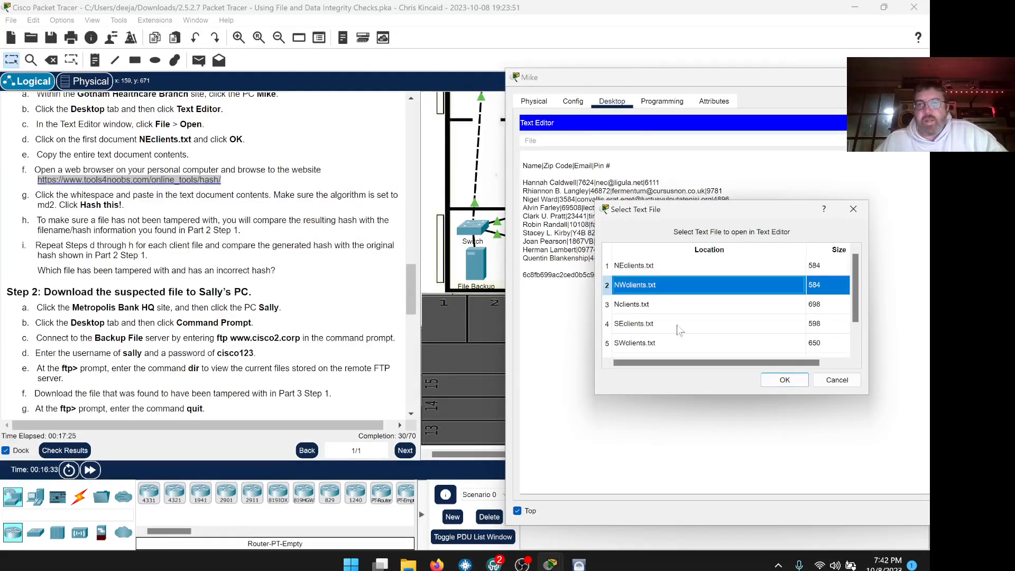
{"action": "left_click", "coordinate": [782, 380]}
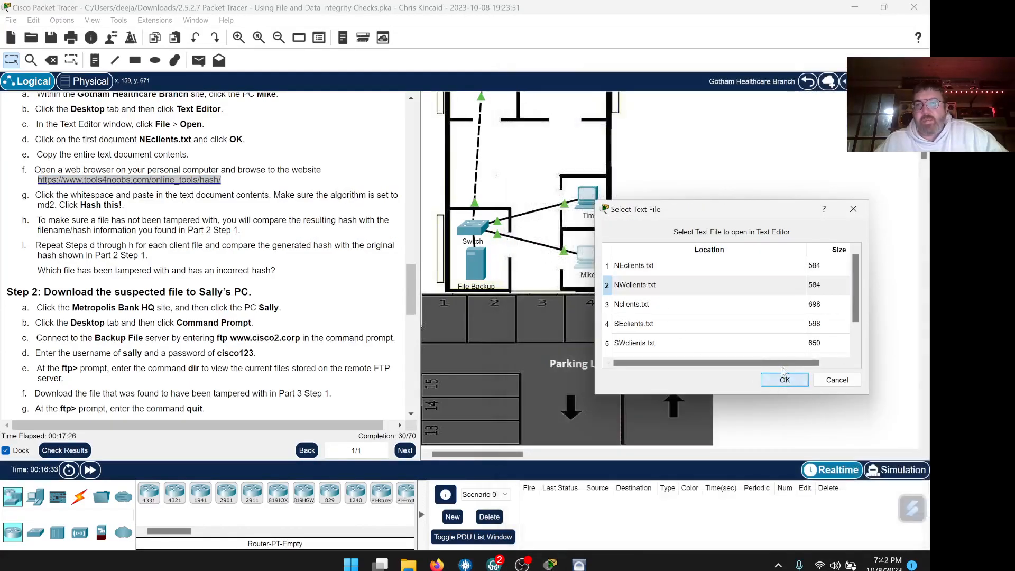
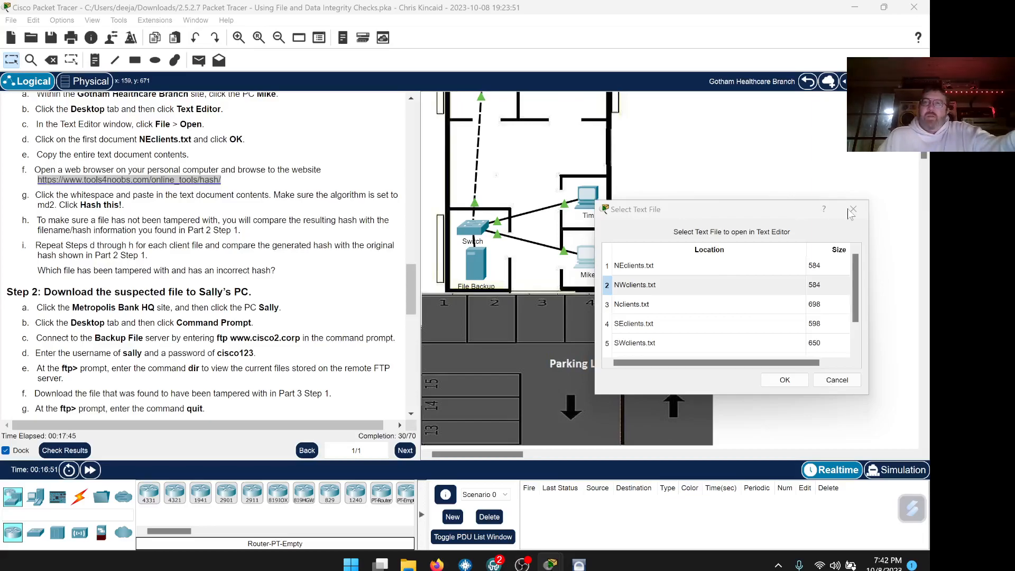
Bring up the leftover 'Application' save-changes prompt preview from the Packet Tracer taskbar.
{"action": "mouse_move", "coordinate": [552, 562]}
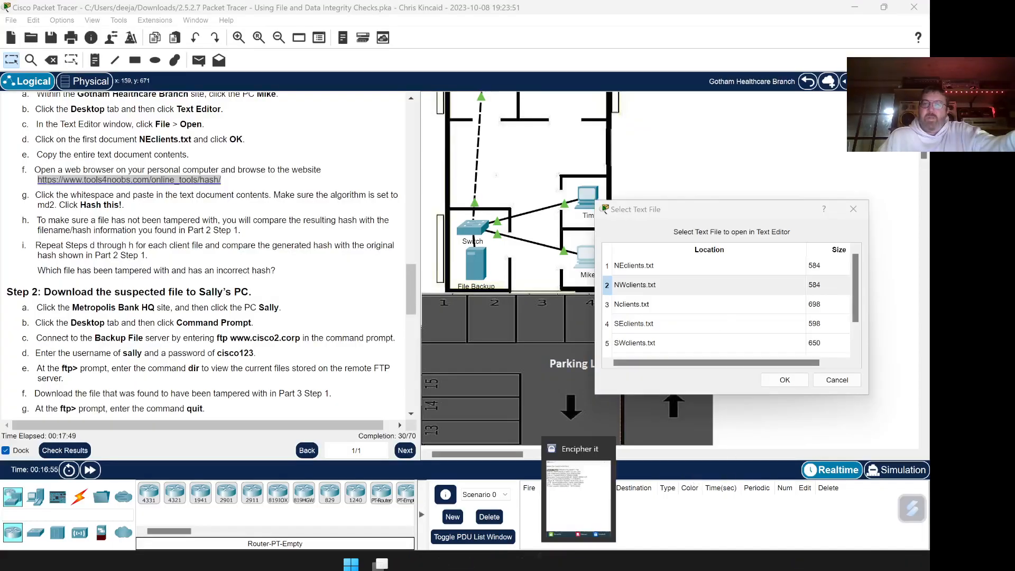
{"action": "mouse_move", "coordinate": [652, 501]}
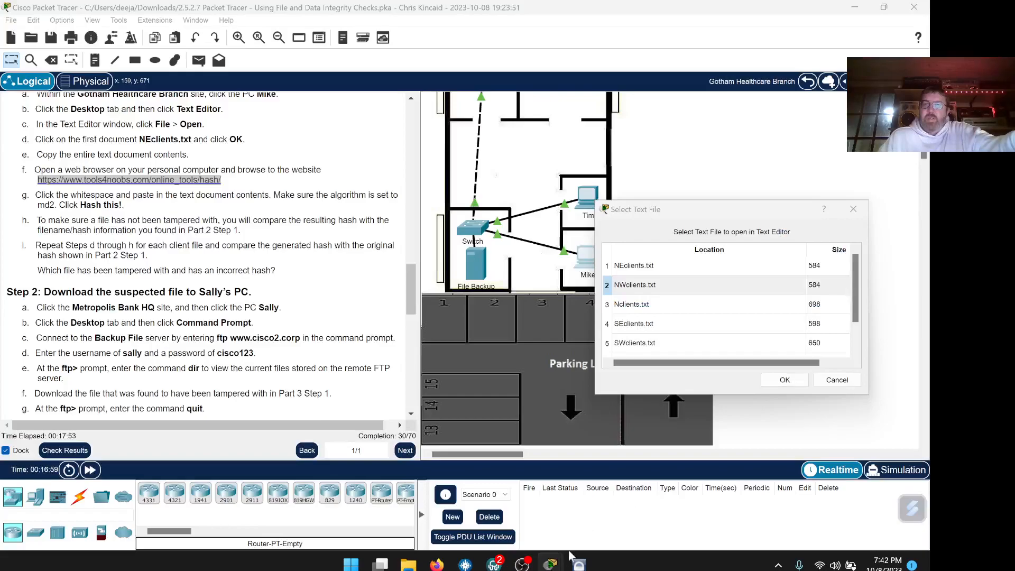
{"action": "mouse_move", "coordinate": [692, 522]}
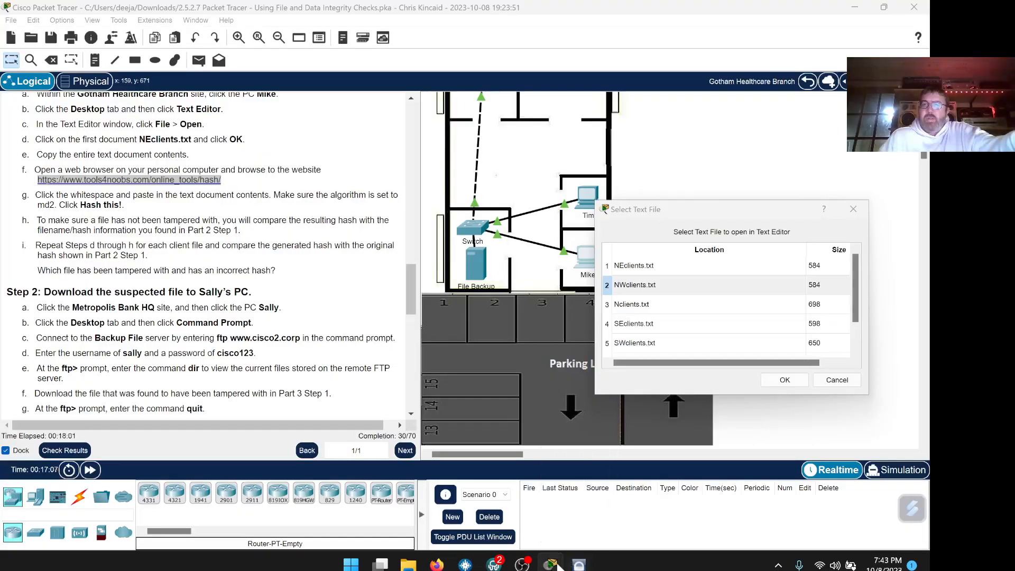
Close the leftover save-changes prompt and move Mike's Text Editor window up and left.
{"action": "left_click", "coordinate": [747, 449]}
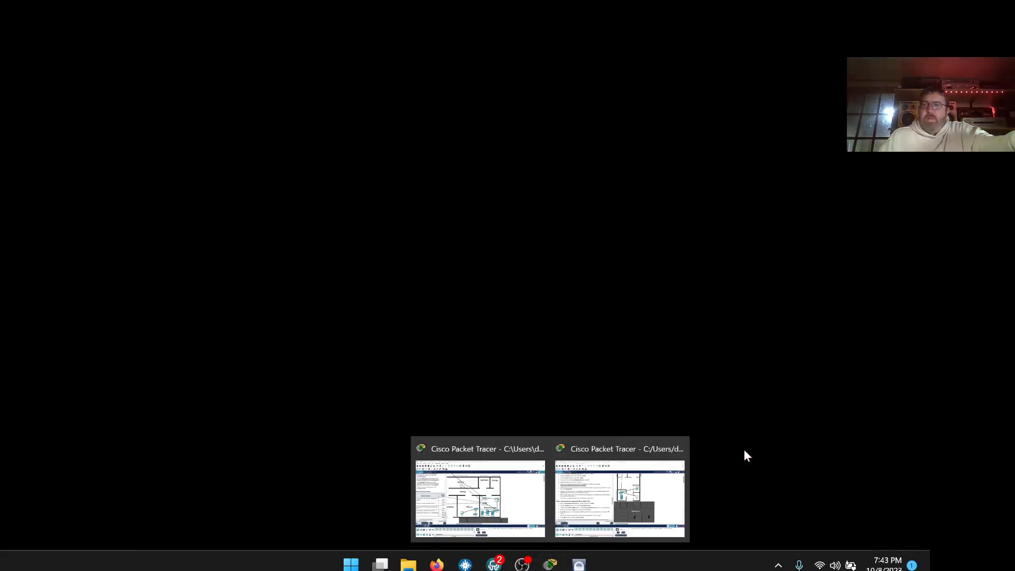
{"action": "left_click", "coordinate": [679, 215]}
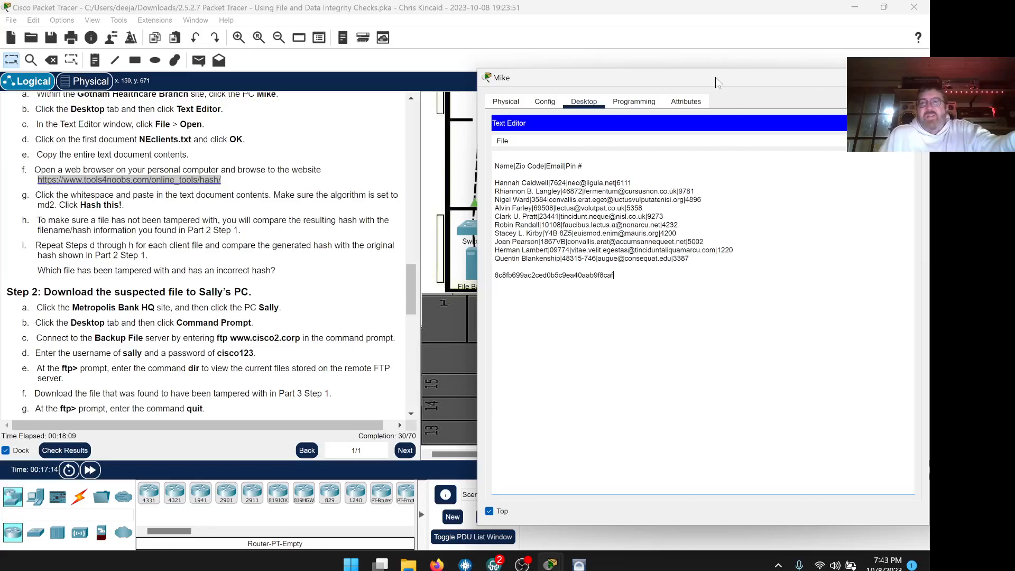
{"action": "left_click_drag", "start_coordinate": [715, 78], "coordinate": [700, 47]}
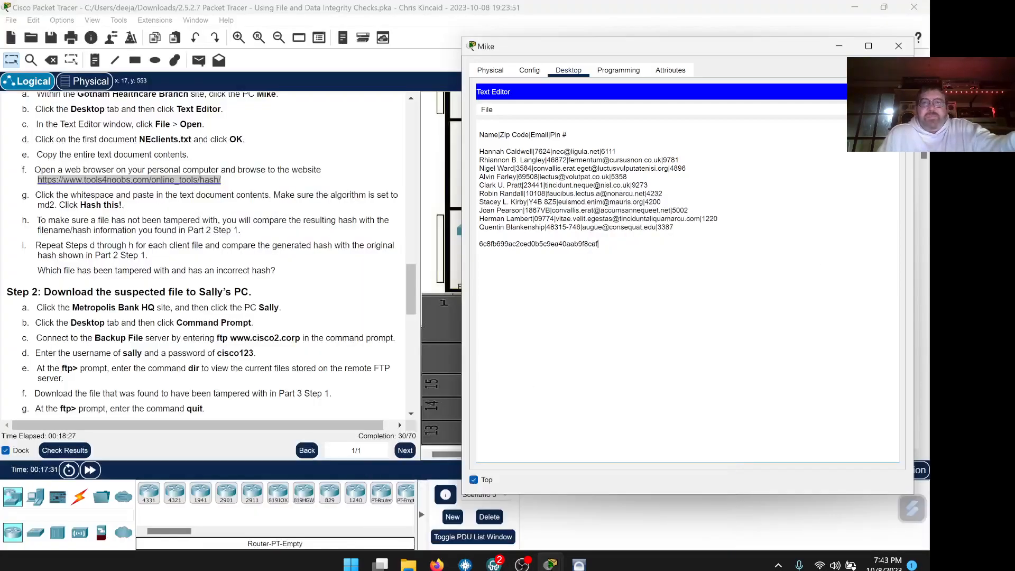
{"action": "mouse_move", "coordinate": [568, 55]}
{"action": "left_mouse_down"}
{"action": "mouse_move", "coordinate": [259, 40]}
{"action": "mouse_move", "coordinate": [571, 43]}
{"action": "left_mouse_up"}
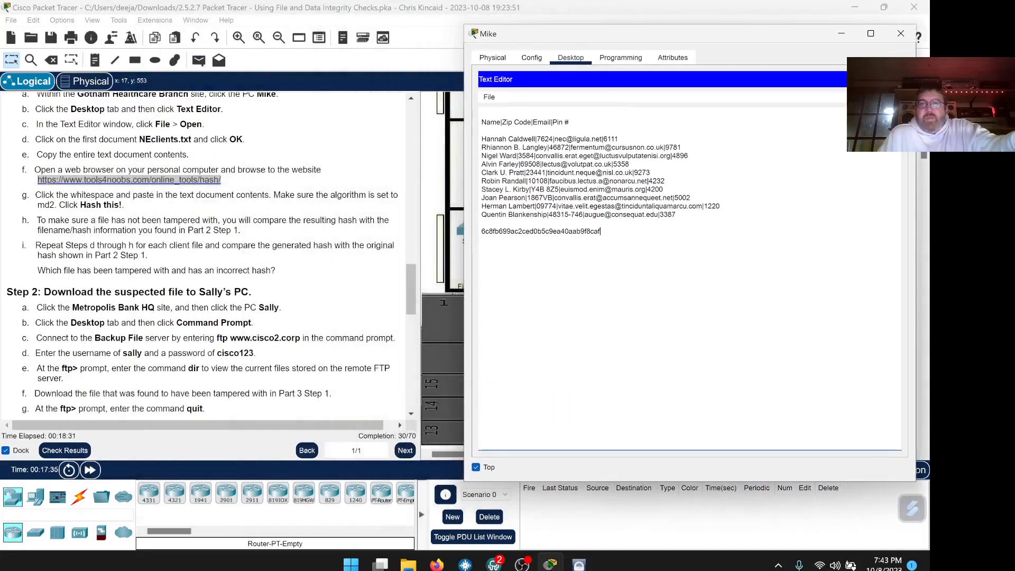
Delete the pasted hash line under the last client entry in the Text Editor.
{"action": "left_click", "coordinate": [496, 97]}
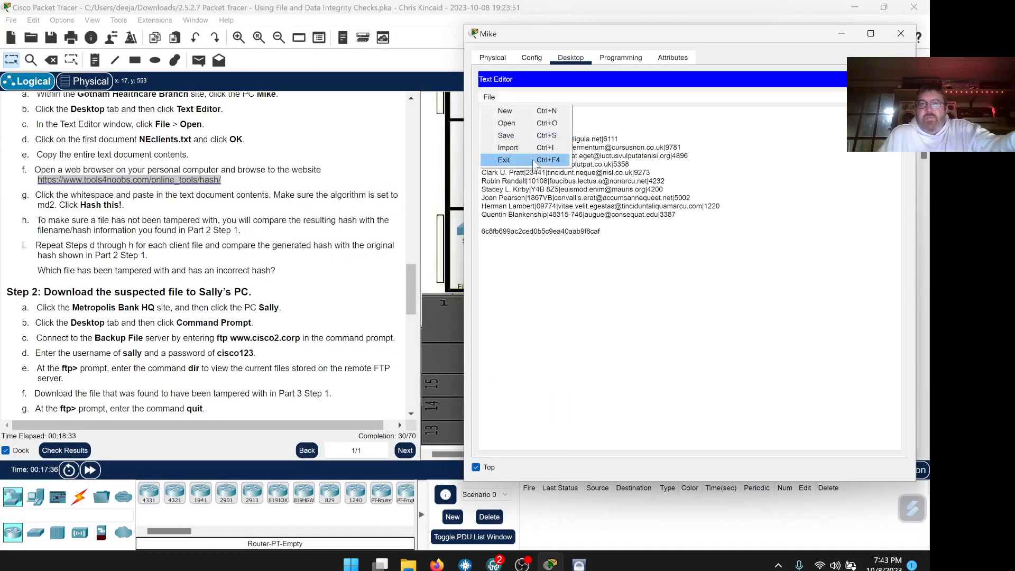
{"action": "left_click", "coordinate": [708, 197]}
{"action": "left_click_drag", "start_coordinate": [602, 231], "coordinate": [450, 219]}
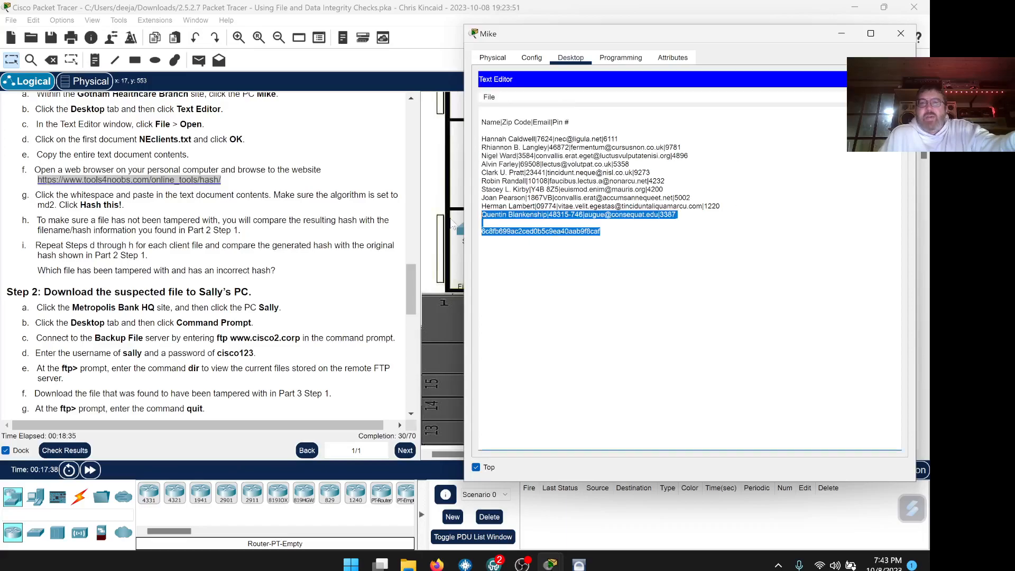
{"action": "left_click", "coordinate": [451, 219]}
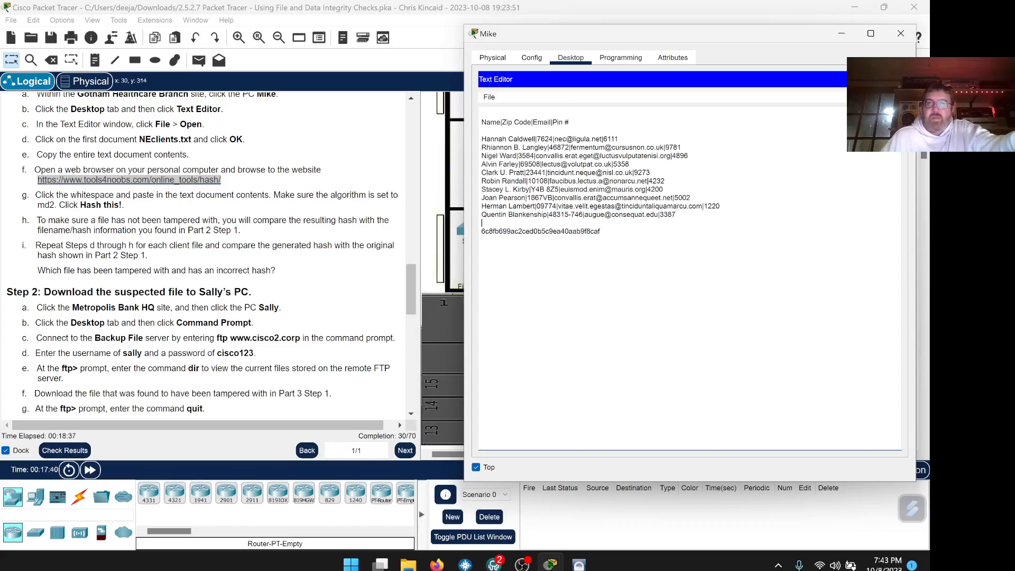
{"action": "left_click_drag", "start_coordinate": [602, 231], "coordinate": [457, 233]}
{"action": "key", "text": "BackSpace"}
{"action": "key", "text": "BackSpace"}
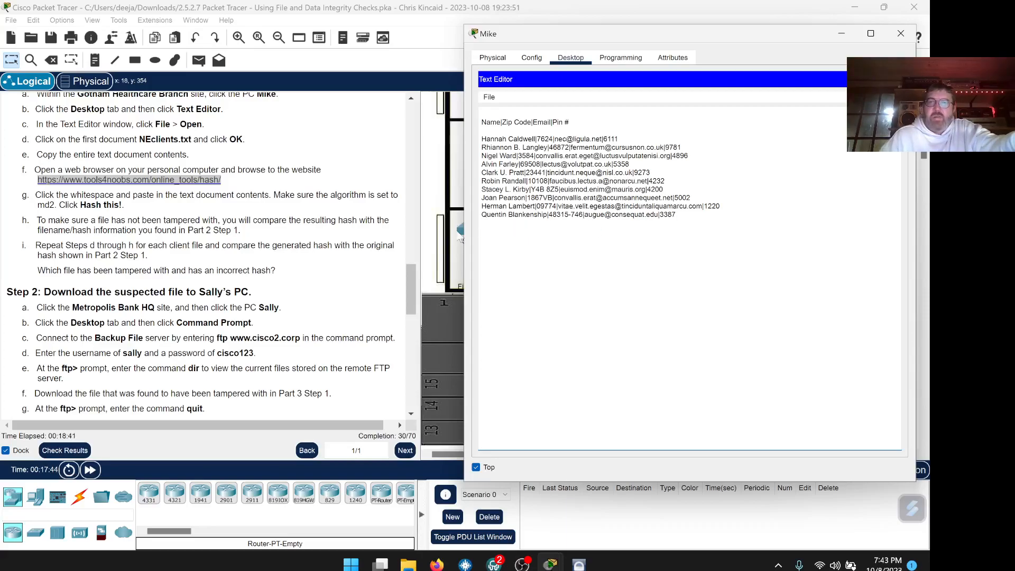
{"action": "left_click", "coordinate": [489, 96]}
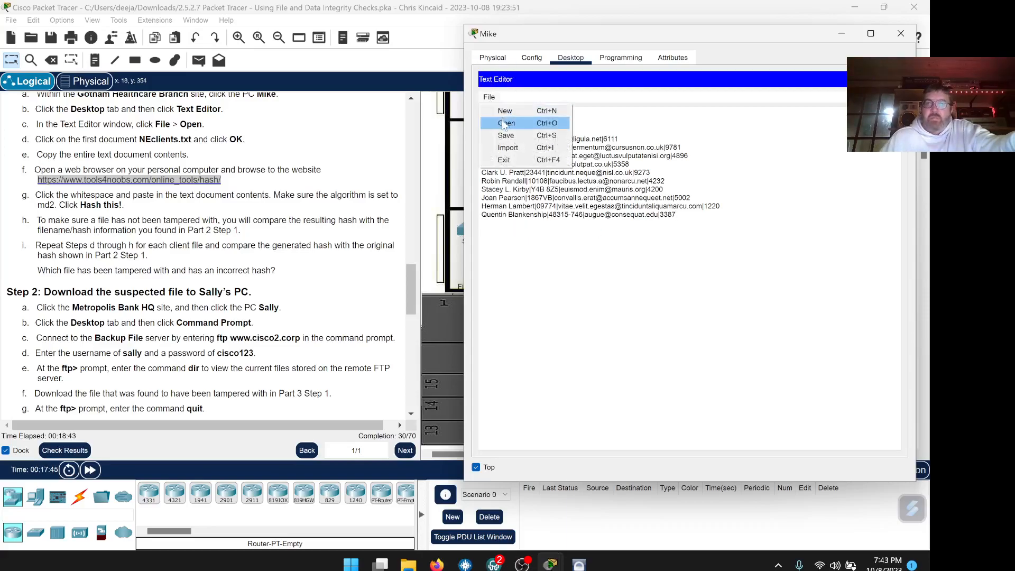
Try opening NWclients.txt from the Text Editor's file list.
{"action": "left_click", "coordinate": [505, 123]}
{"action": "left_click", "coordinate": [583, 241]}
{"action": "left_click", "coordinate": [755, 339]}
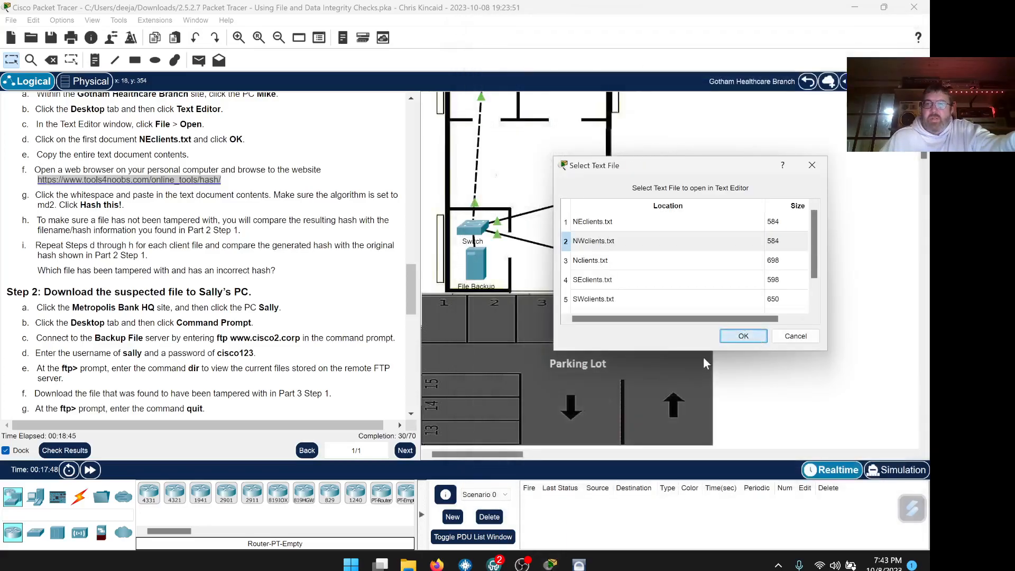
{"action": "left_click", "coordinate": [704, 358]}
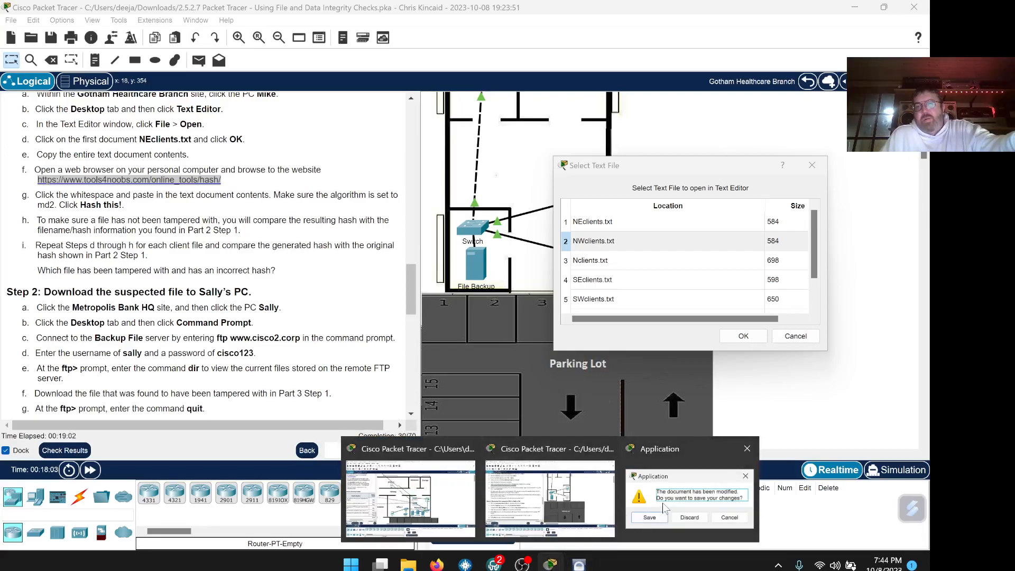
Discard the unsaved text changes and reopen PC Mike's Desktop.
{"action": "left_click", "coordinate": [747, 448]}
{"action": "left_click", "coordinate": [743, 336]}
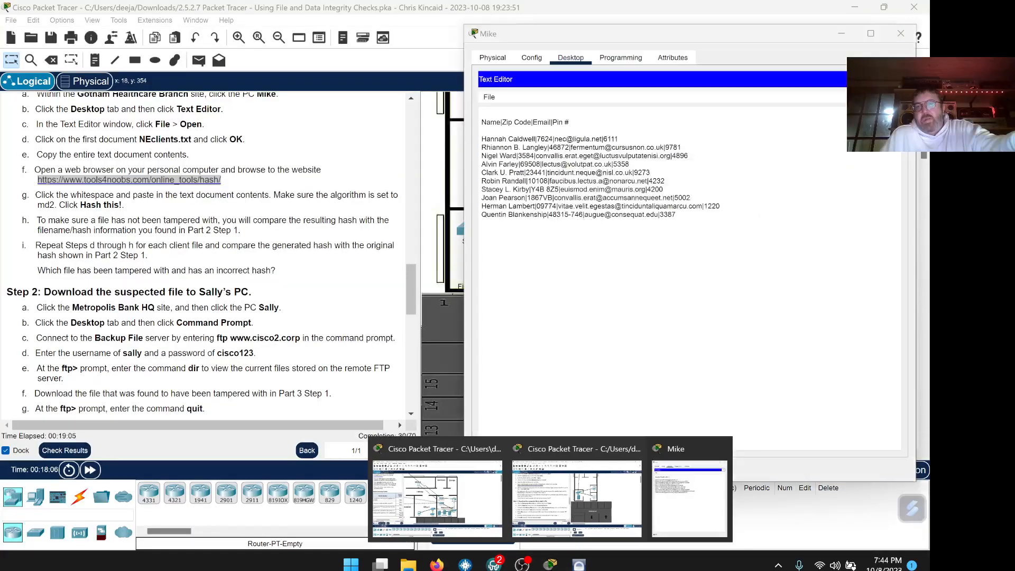
{"action": "left_click", "coordinate": [841, 34]}
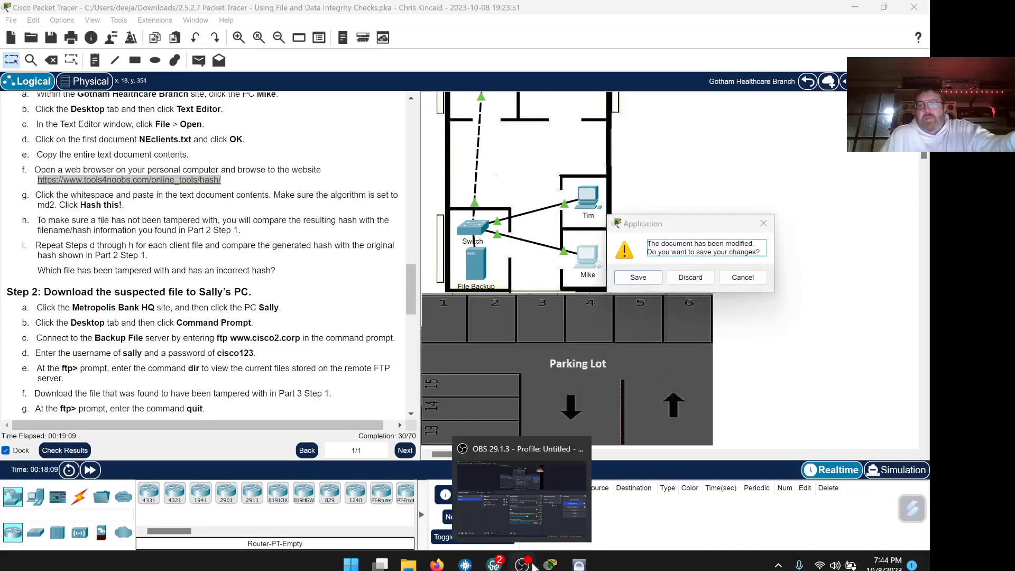
{"action": "left_click", "coordinate": [690, 277]}
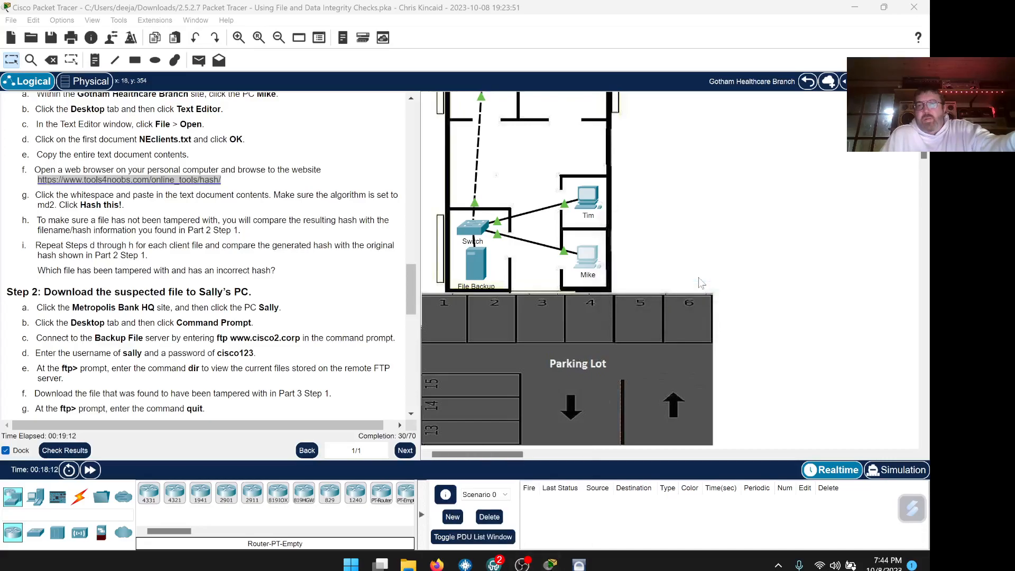
{"action": "left_click", "coordinate": [589, 258]}
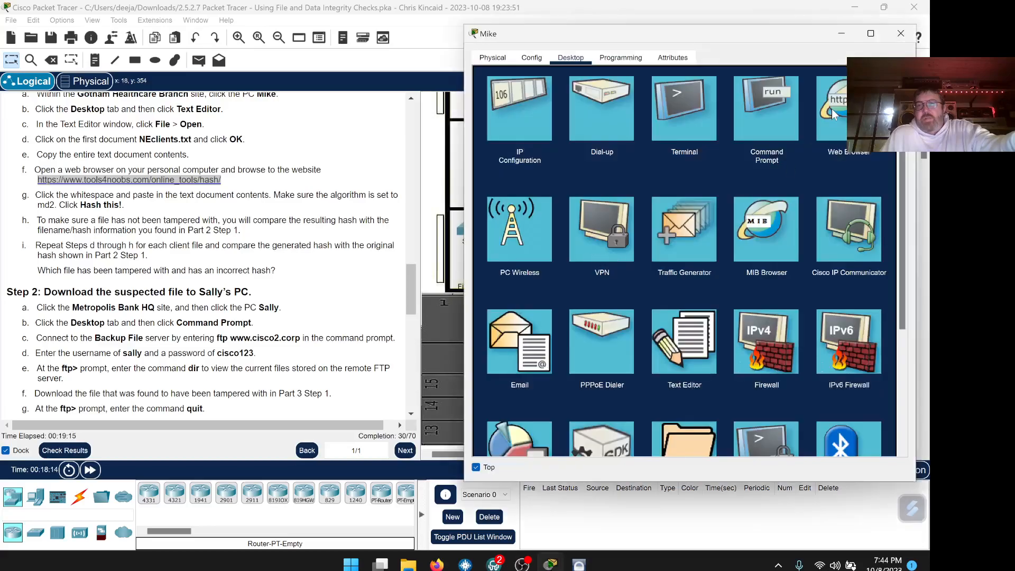
Open NWclients.txt in Mike's Text Editor, then bring the Firefox lab PDF forward.
{"action": "left_click", "coordinate": [676, 361]}
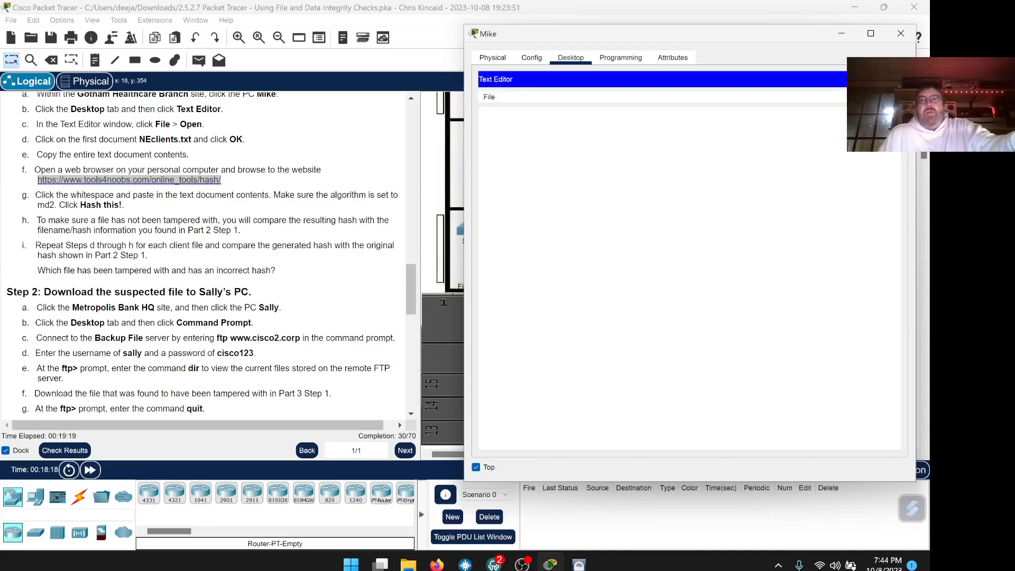
{"action": "left_click", "coordinate": [489, 97]}
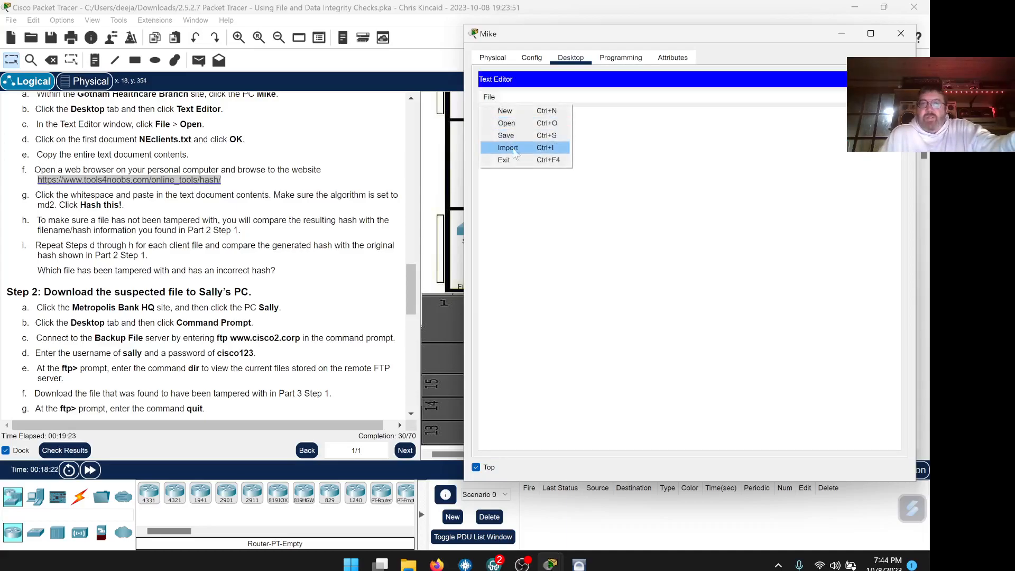
{"action": "left_click", "coordinate": [507, 123]}
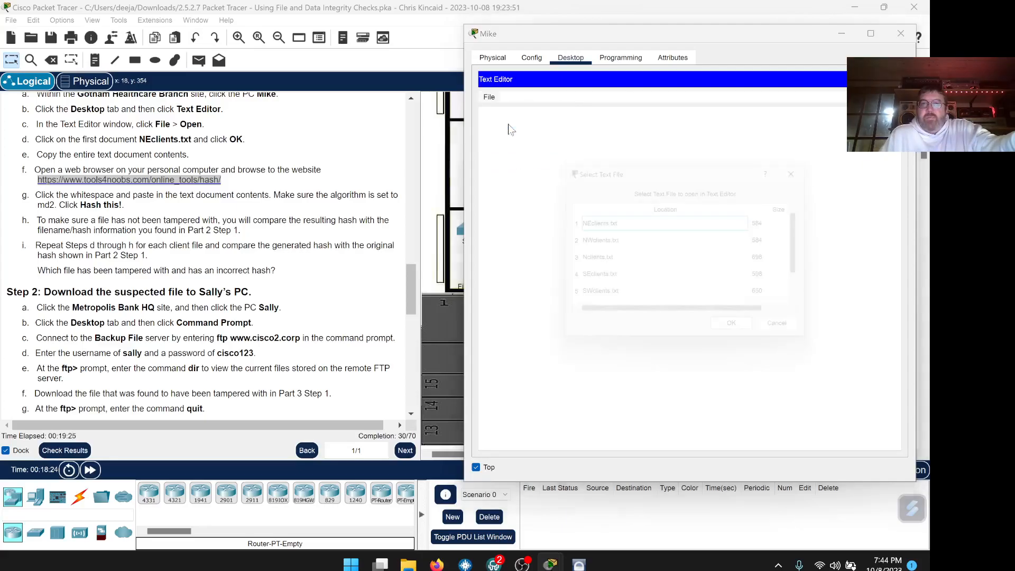
{"action": "left_click", "coordinate": [599, 239]}
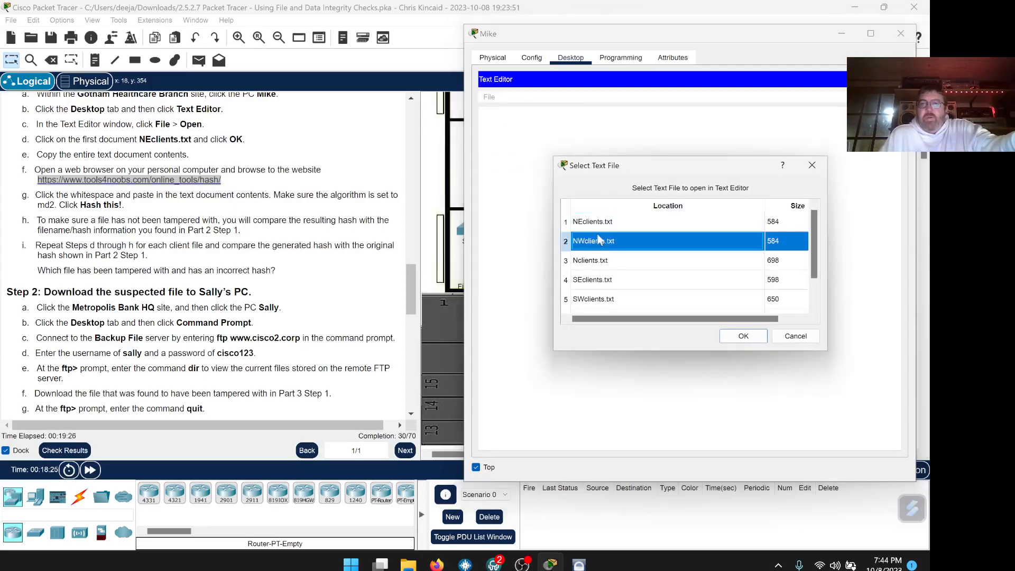
{"action": "left_click", "coordinate": [734, 336]}
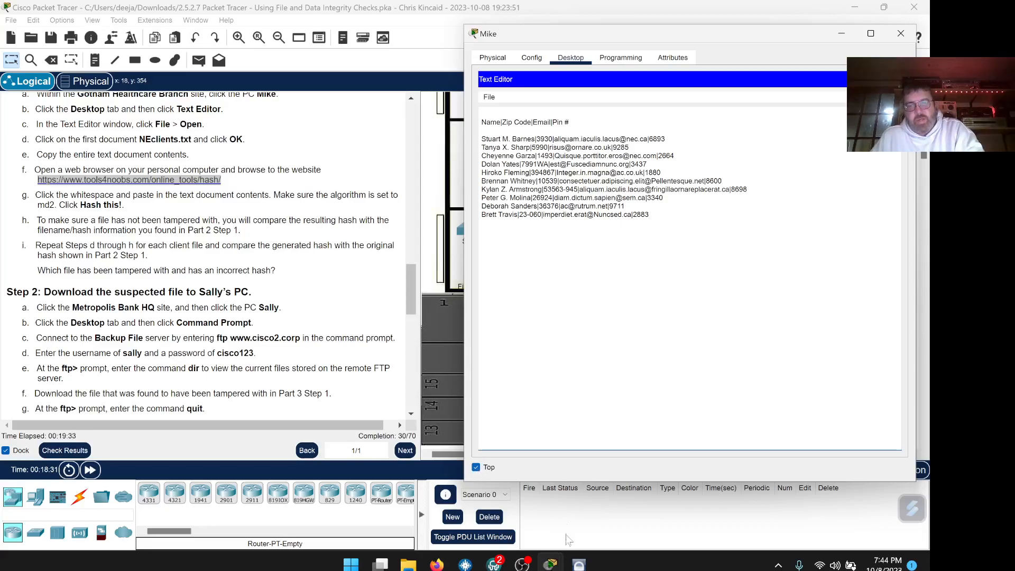
{"action": "left_click", "coordinate": [437, 564]}
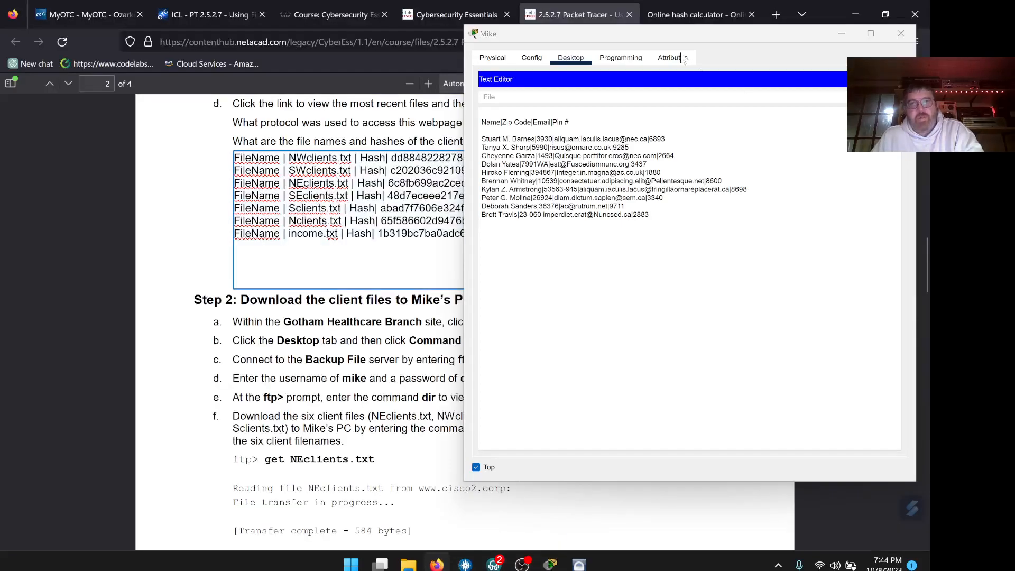
{"action": "left_click_drag", "start_coordinate": [653, 35], "coordinate": [759, 58]}
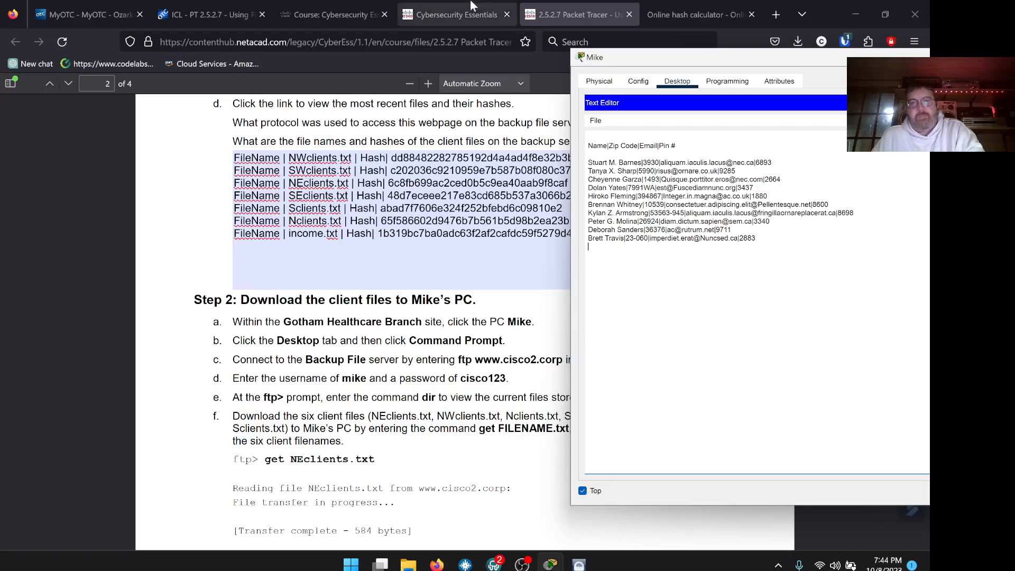
{"action": "left_click", "coordinate": [667, 13]}
{"action": "left_click", "coordinate": [588, 247]}
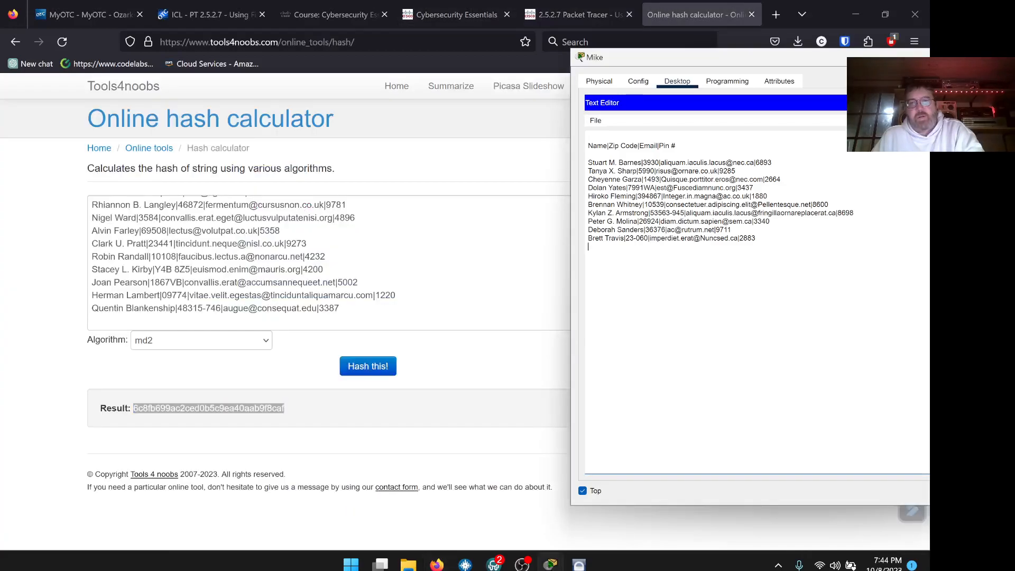
{"action": "key", "text": "ctrl+a"}
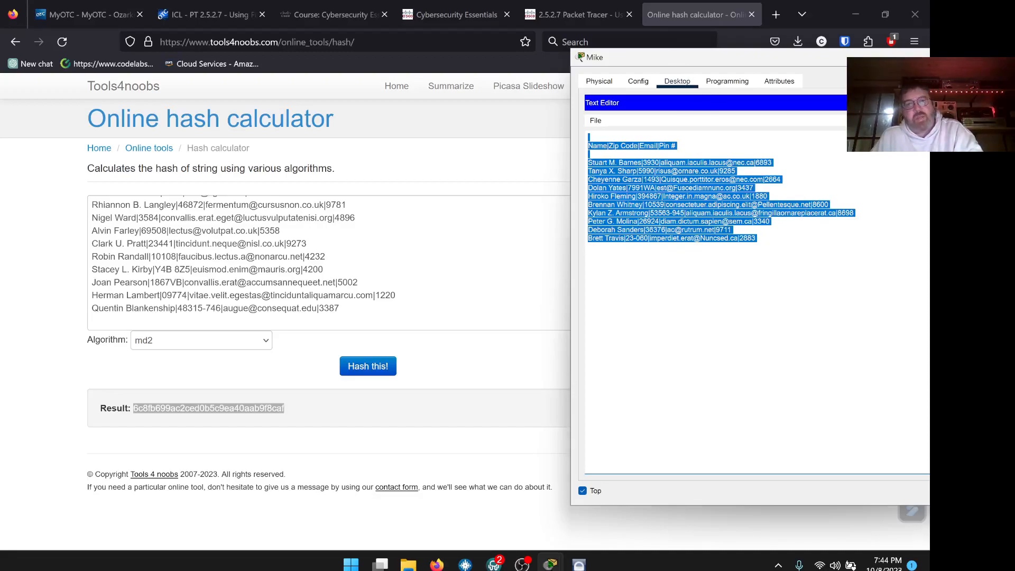
{"action": "left_click", "coordinate": [364, 264]}
{"action": "key", "text": "ctrl+a"}
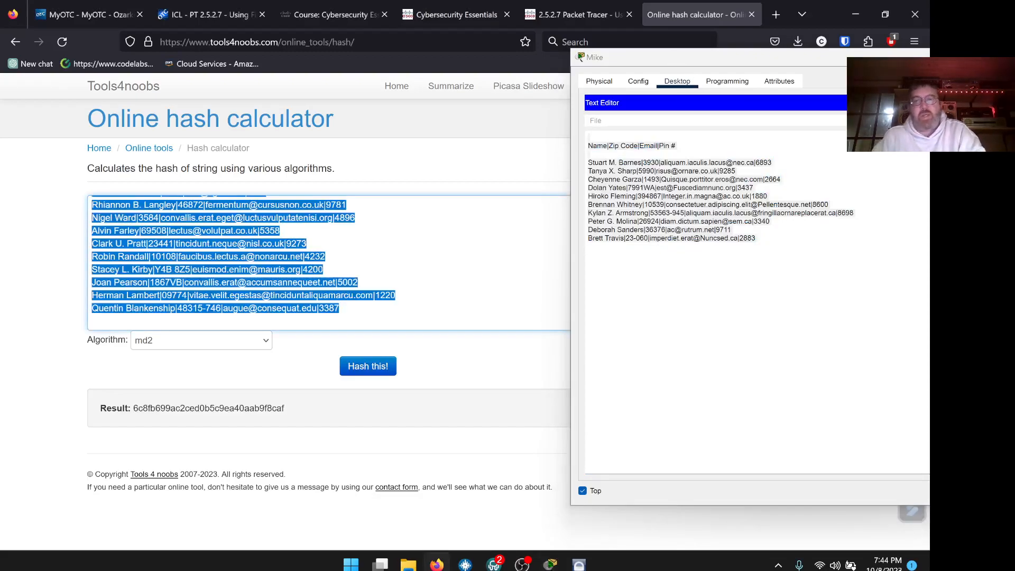
{"action": "key", "text": "BackSpace"}
{"action": "key", "text": "ctrl+v"}
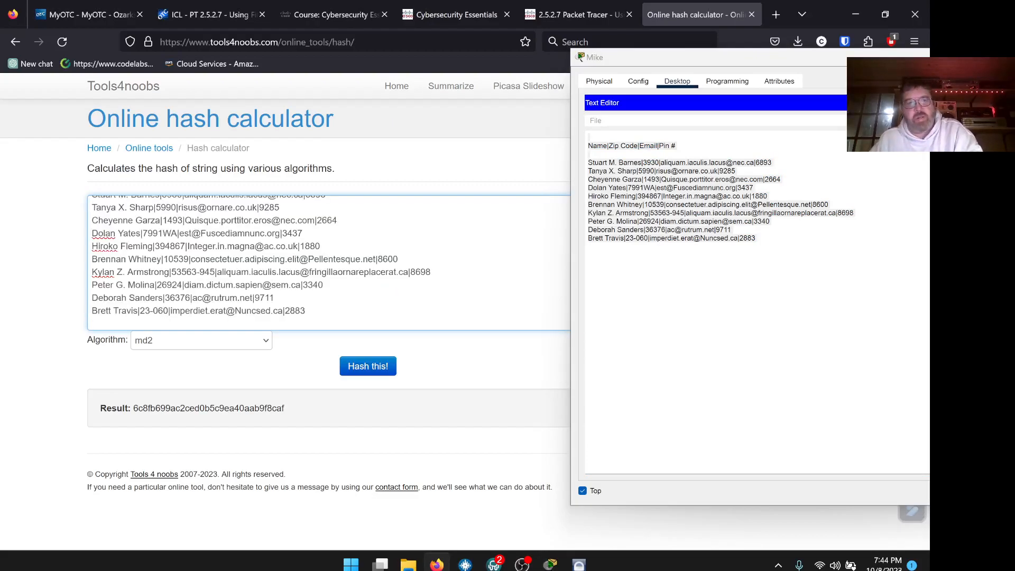
{"action": "left_click", "coordinate": [369, 365]}
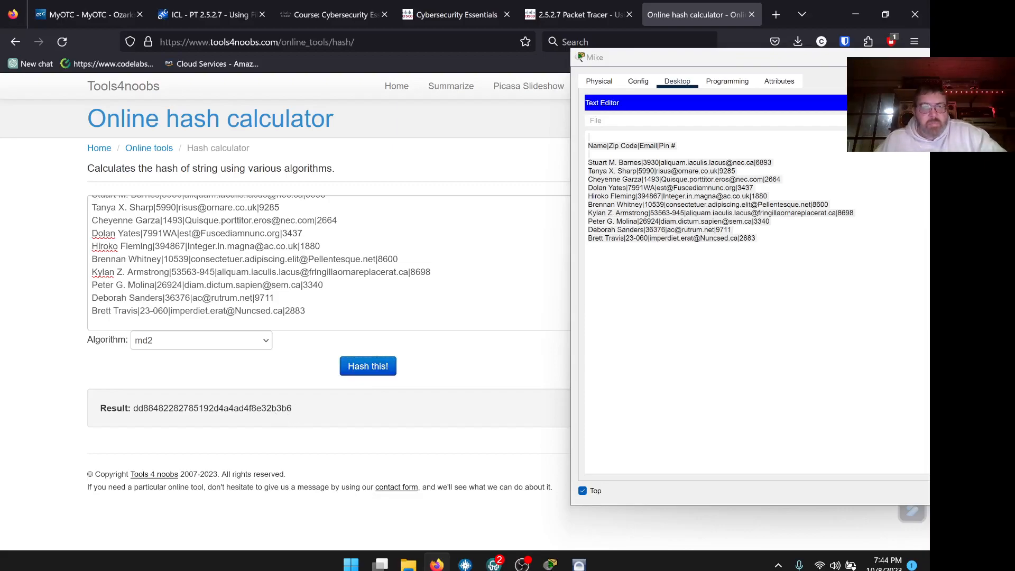
{"action": "left_click_drag", "start_coordinate": [292, 408], "coordinate": [272, 408]}
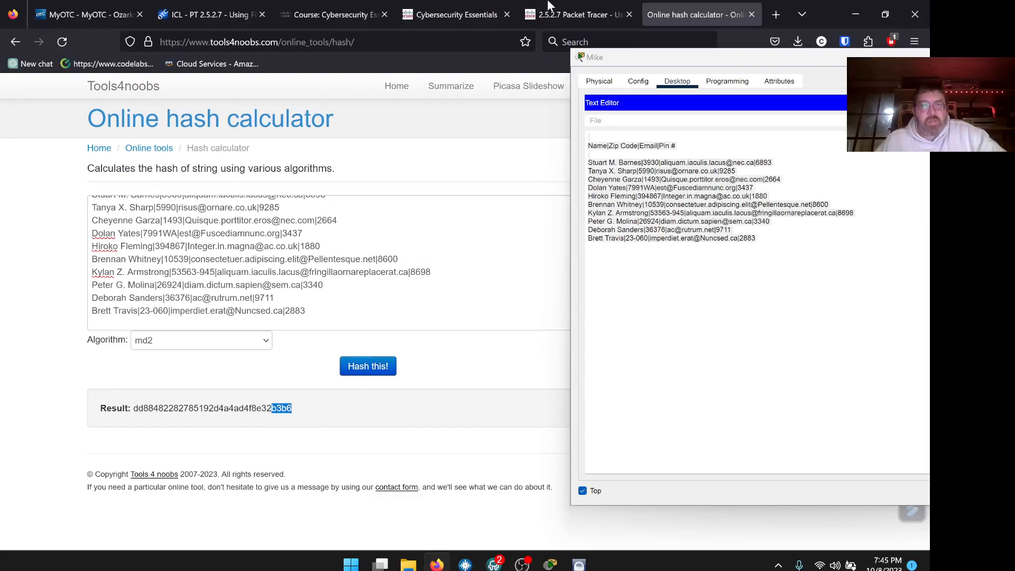
Compare the PDF's NWclients.txt hash with the calculator result and append '-Good' to that line.
{"action": "left_click", "coordinate": [473, 17]}
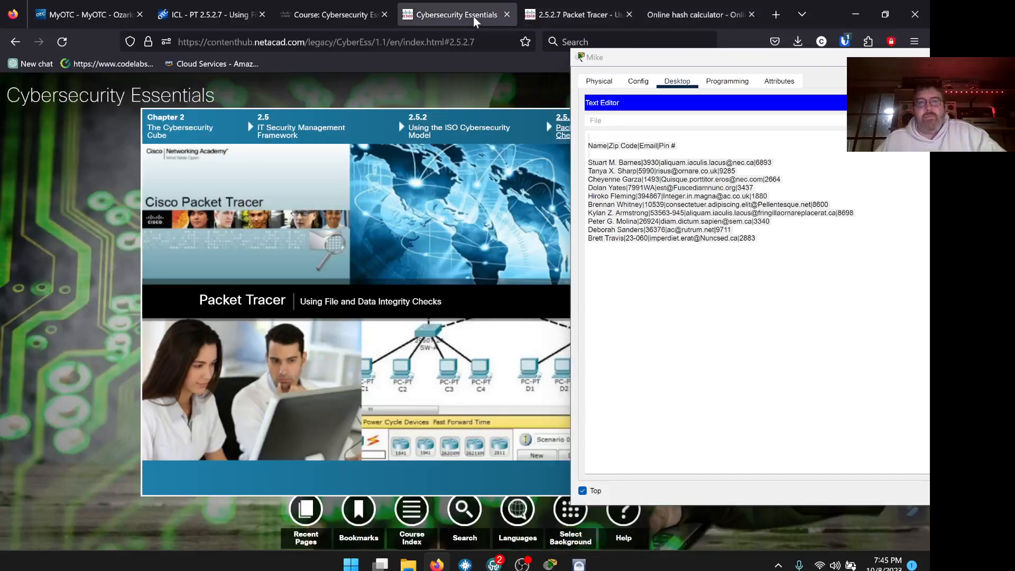
{"action": "left_click", "coordinate": [580, 17]}
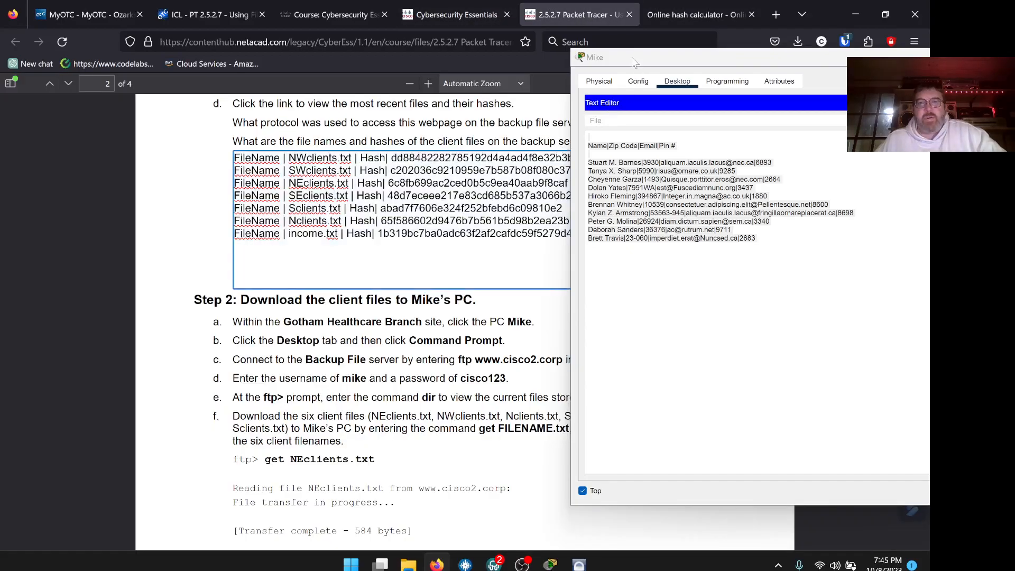
{"action": "left_click_drag", "start_coordinate": [639, 63], "coordinate": [739, 85]}
{"action": "key", "text": "ctrl+a"}
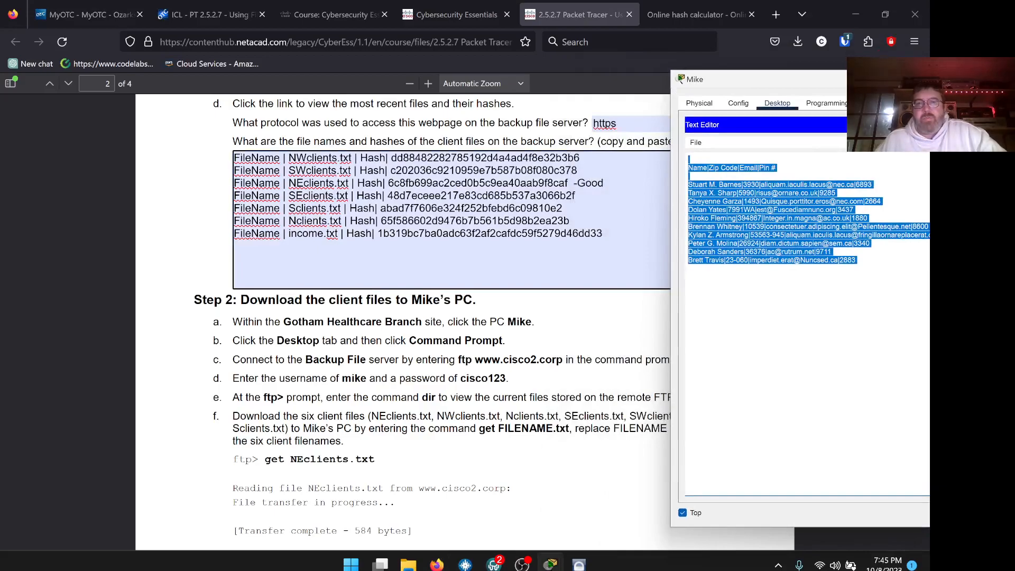
{"action": "double_click", "coordinate": [485, 158]}
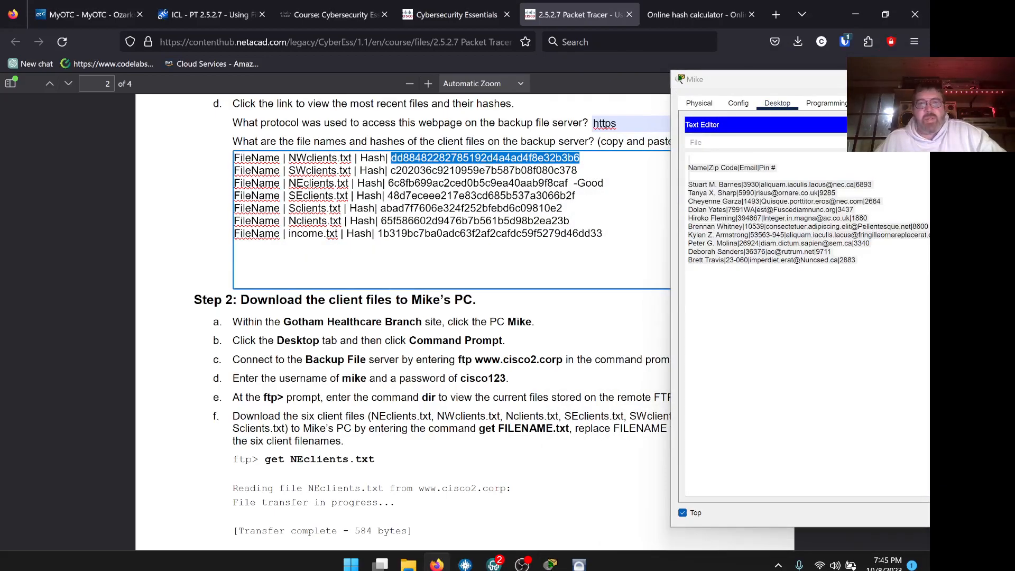
{"action": "left_click", "coordinate": [454, 14]}
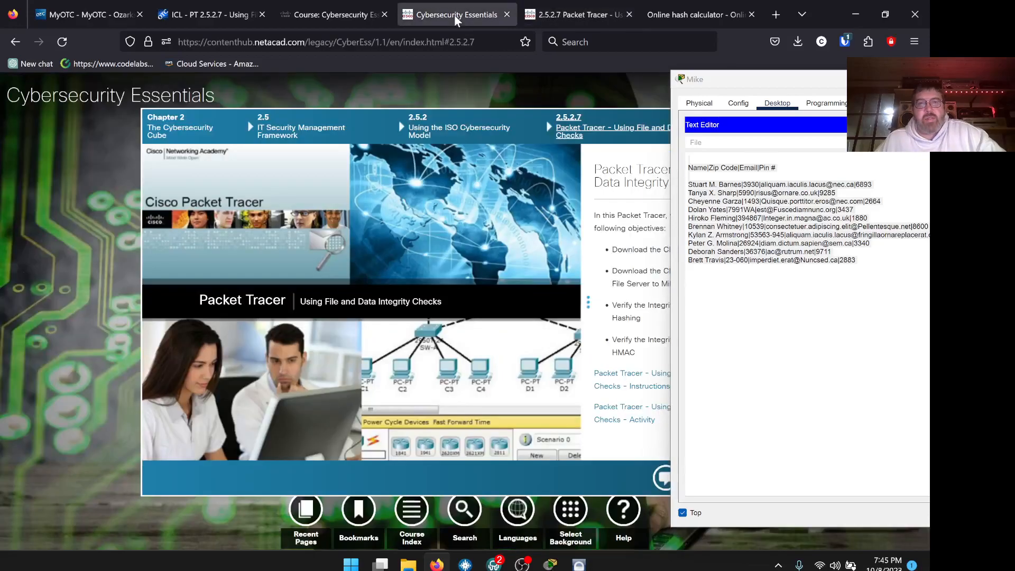
{"action": "left_click", "coordinate": [523, 12]}
{"action": "left_click", "coordinate": [689, 17]}
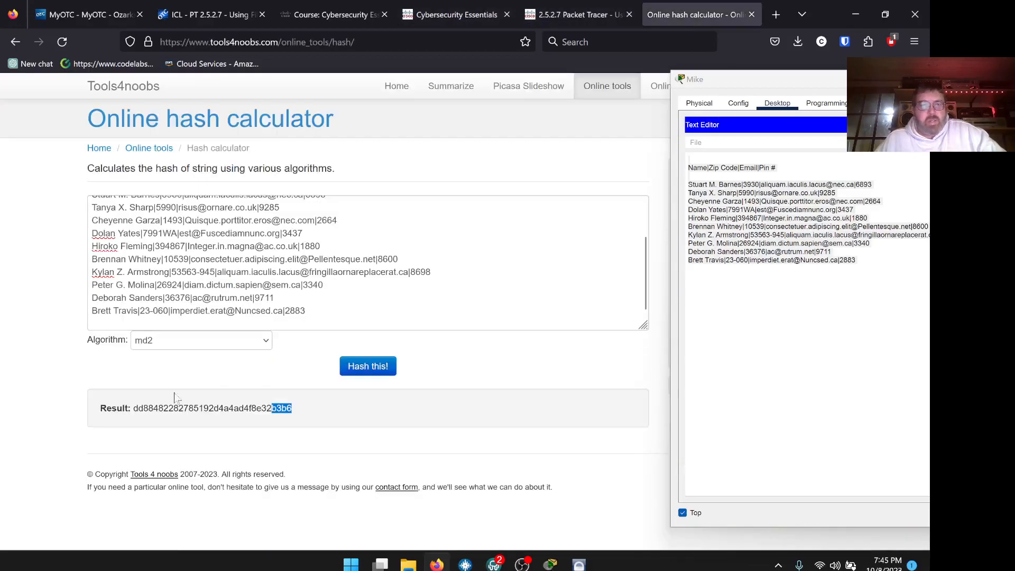
{"action": "left_click", "coordinate": [575, 13]}
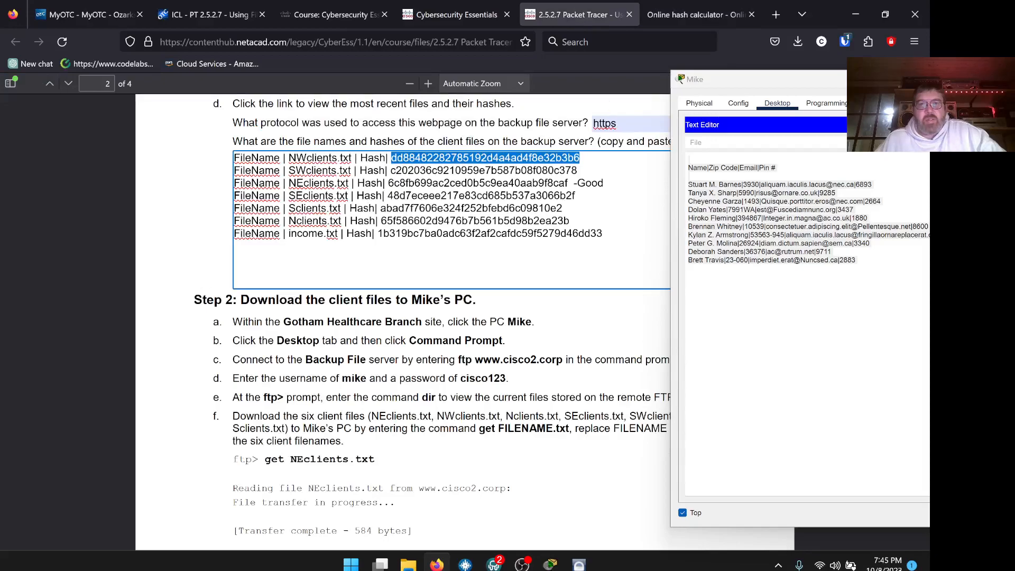
{"action": "left_click", "coordinate": [580, 158]}
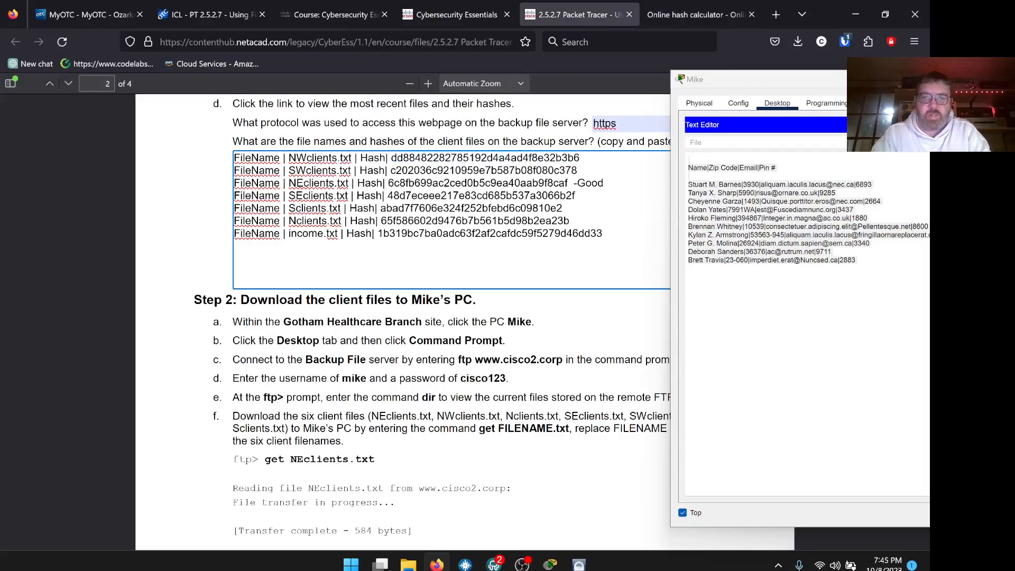
{"action": "type", "text": "-Good"}
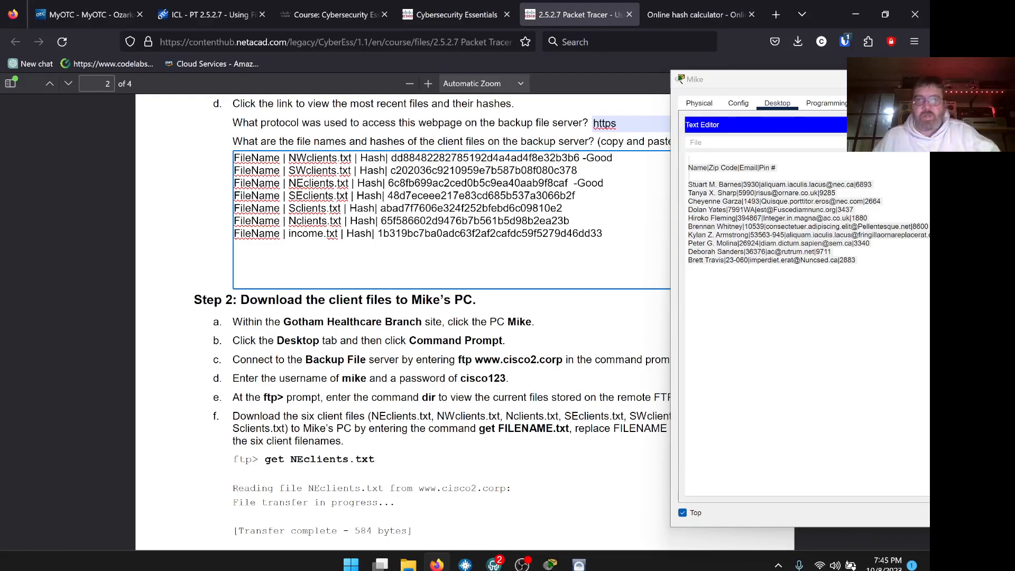
{"action": "left_click", "coordinate": [455, 21]}
{"action": "left_click", "coordinate": [556, 17]}
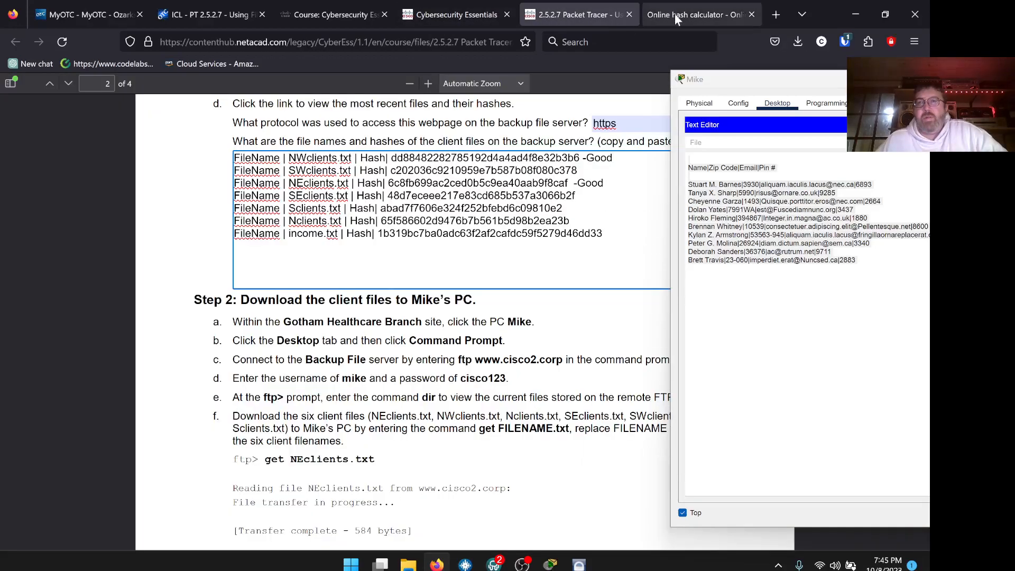
Open Nclients.txt in Mike's Text Editor and select all its Name|Email|Company|Zip Code records.
{"action": "left_click", "coordinate": [674, 14]}
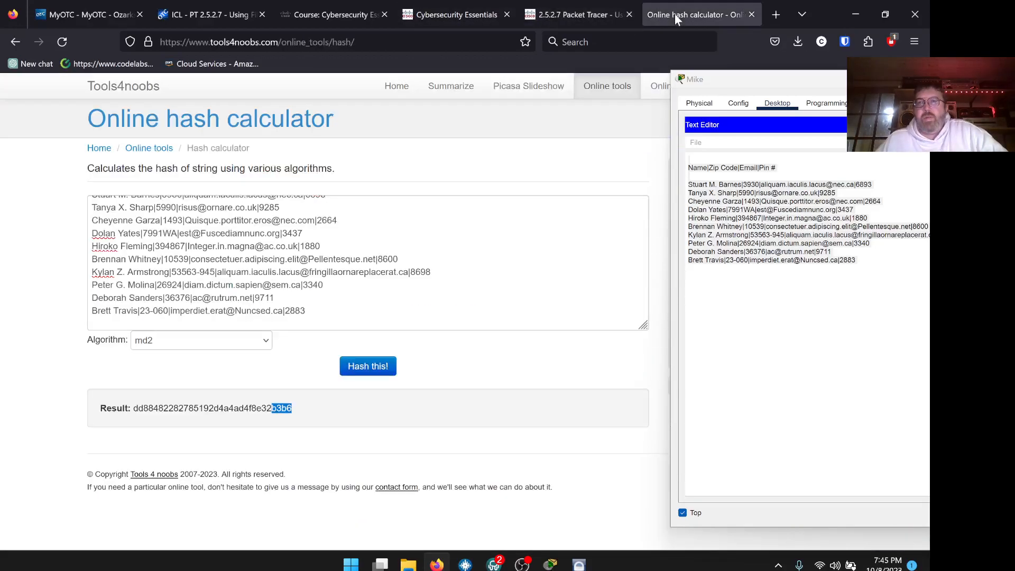
{"action": "left_click", "coordinate": [697, 143]}
{"action": "left_click", "coordinate": [705, 165]}
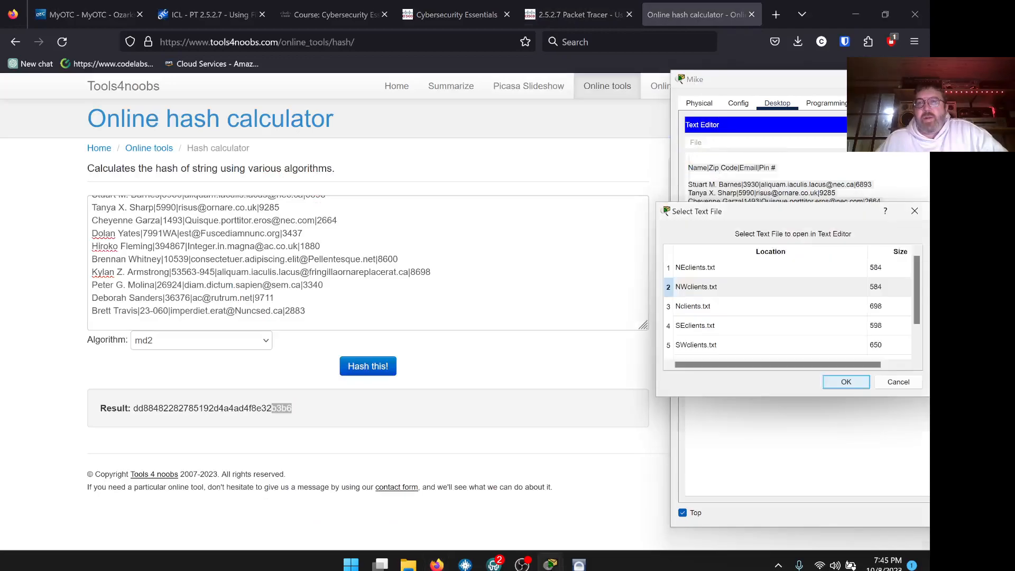
{"action": "left_click", "coordinate": [708, 310]}
{"action": "left_click", "coordinate": [843, 382]}
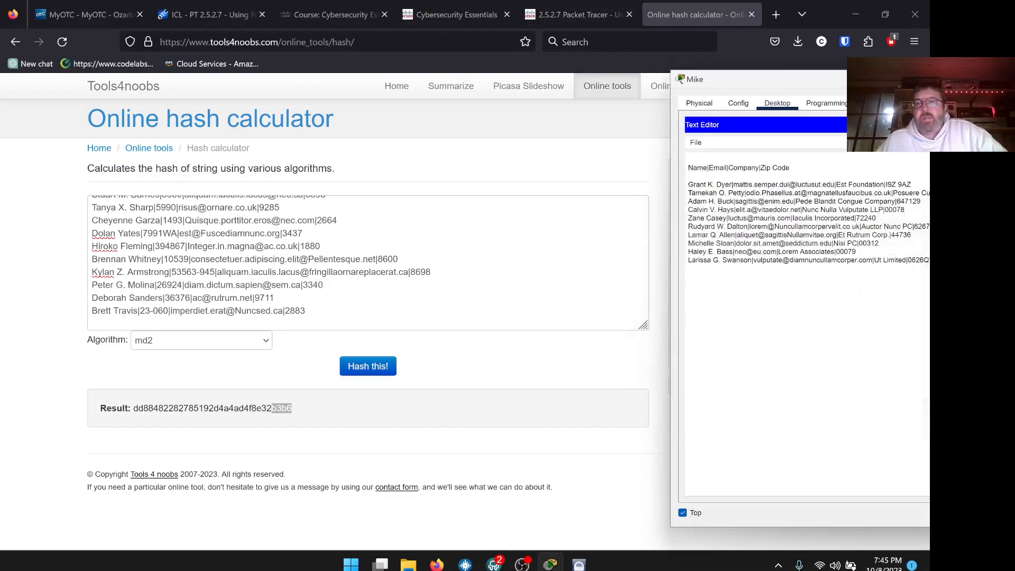
{"action": "left_click", "coordinate": [800, 201]}
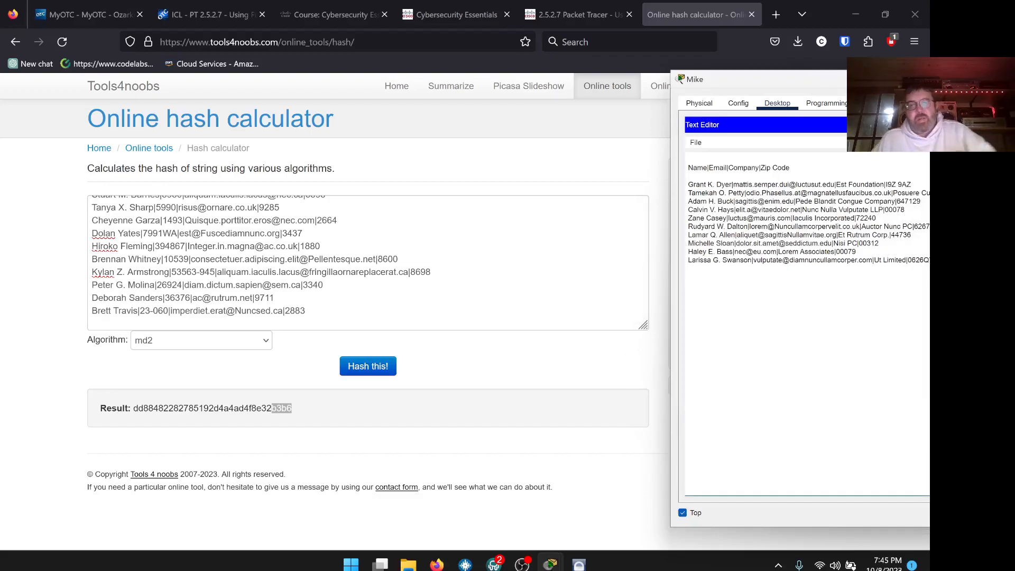
{"action": "key", "text": "ctrl+a"}
{"action": "key", "text": "ctrl+c"}
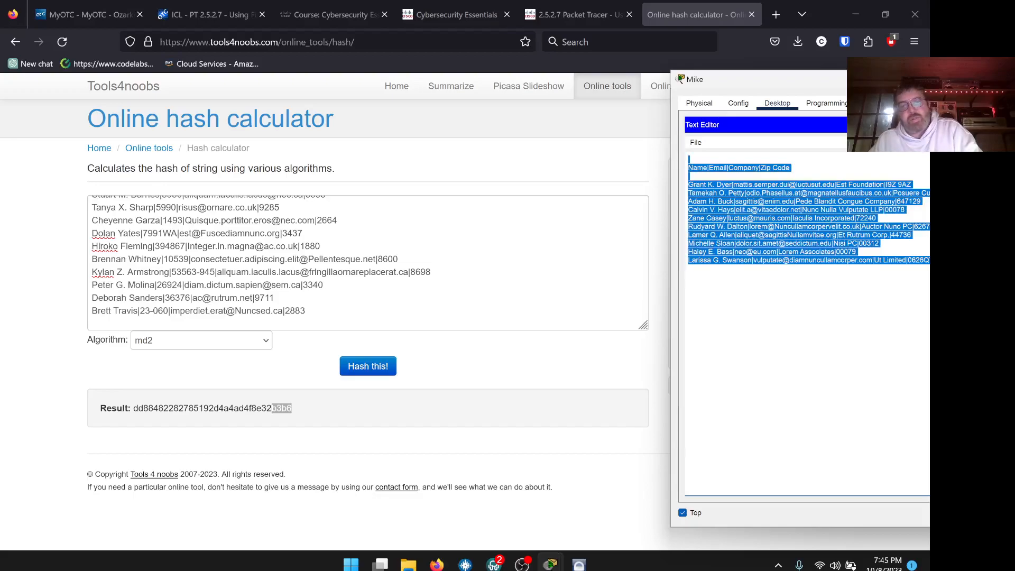
Hash the Nclients.txt contents with md2, giving 65f586602d9476b7b561b5d98b2ea23b.
{"action": "left_click", "coordinate": [597, 212]}
{"action": "key", "text": "ctrl+a"}
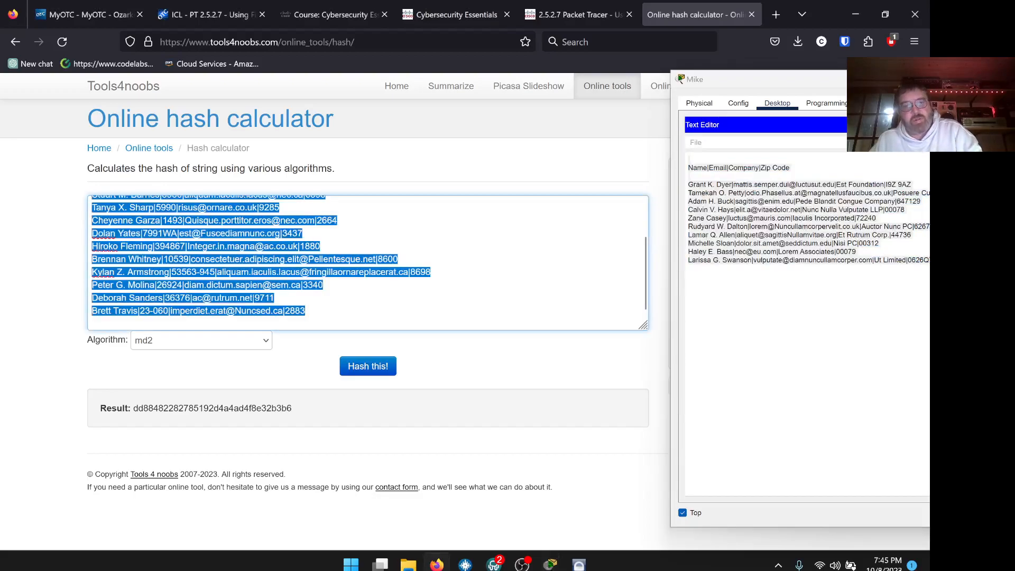
{"action": "key", "text": "ctrl+v"}
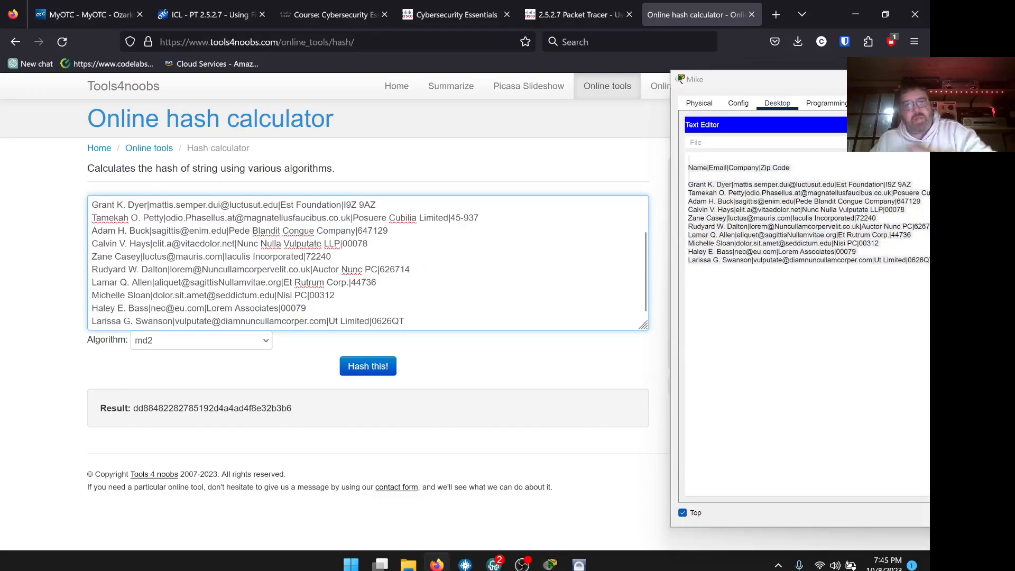
{"action": "left_click", "coordinate": [350, 371]}
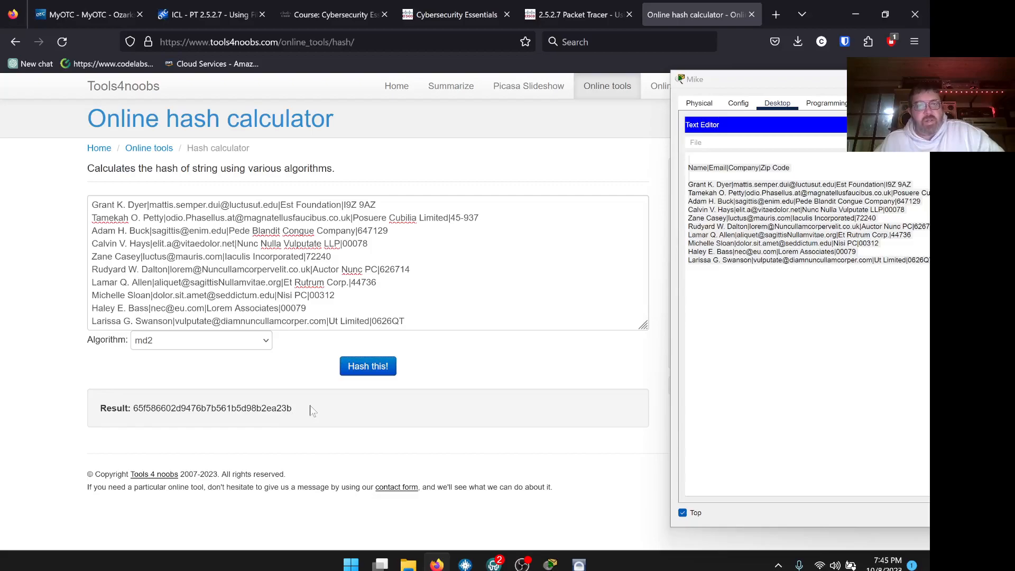
Check the Nclients.txt hash in the lab PDF against the result and append '-Good'.
{"action": "left_click", "coordinate": [563, 15]}
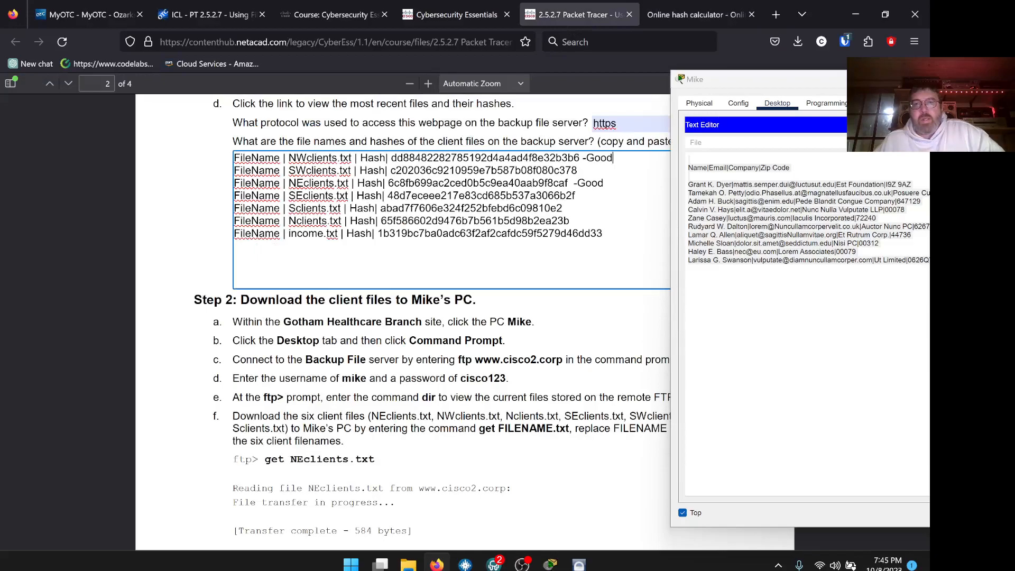
{"action": "key", "text": "shift+Left"}
{"action": "key", "text": "shift+Left"}
{"action": "key", "text": "shift+Left"}
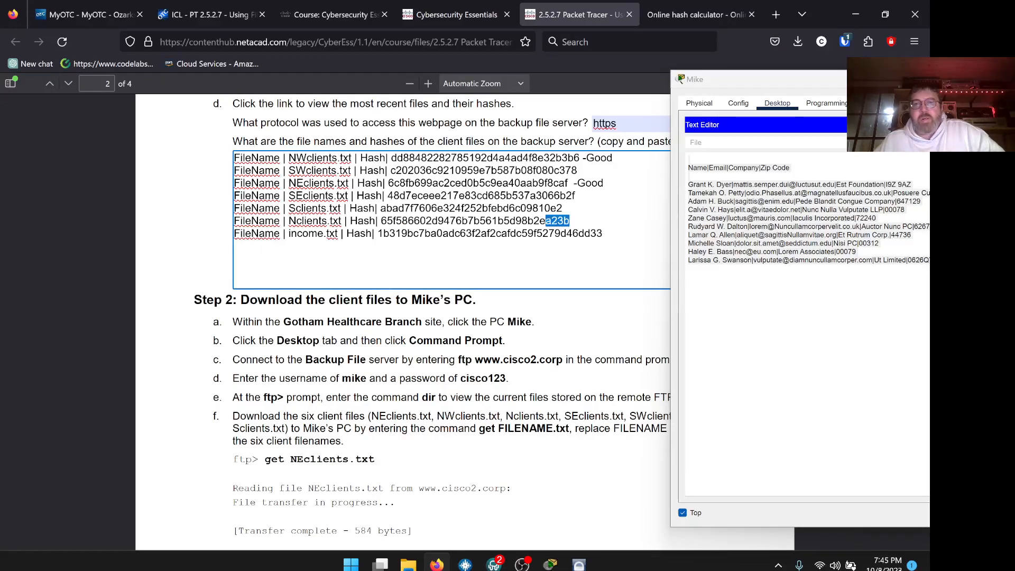
{"action": "left_click_drag", "start_coordinate": [402, 220], "coordinate": [380, 221]}
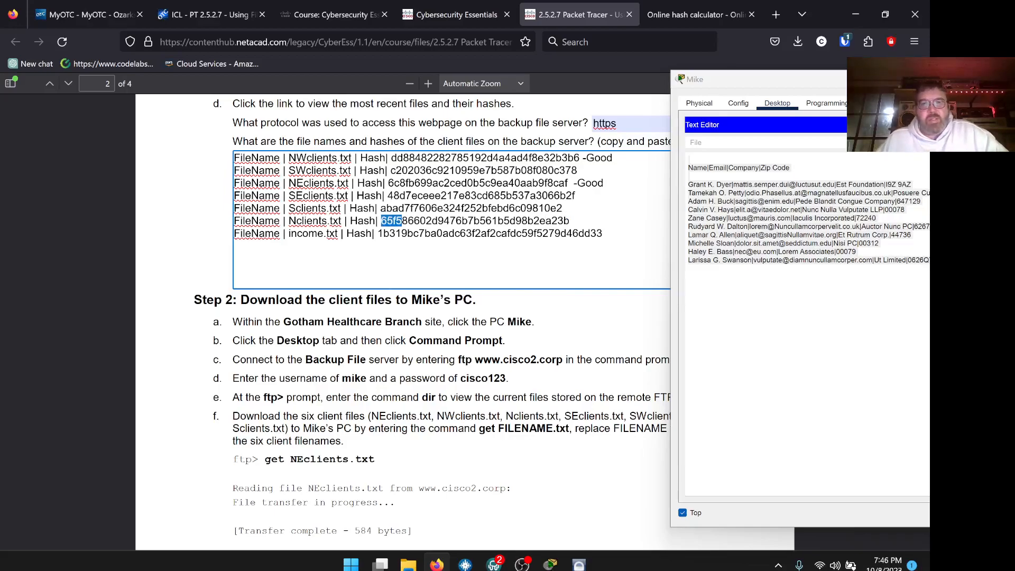
{"action": "left_click", "coordinate": [467, 16]}
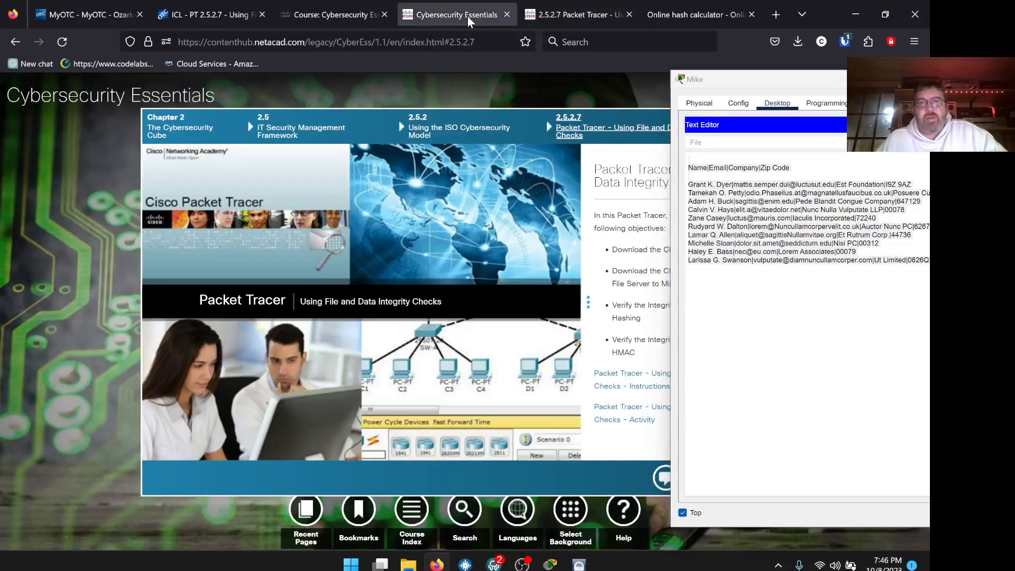
{"action": "left_click", "coordinate": [567, 17]}
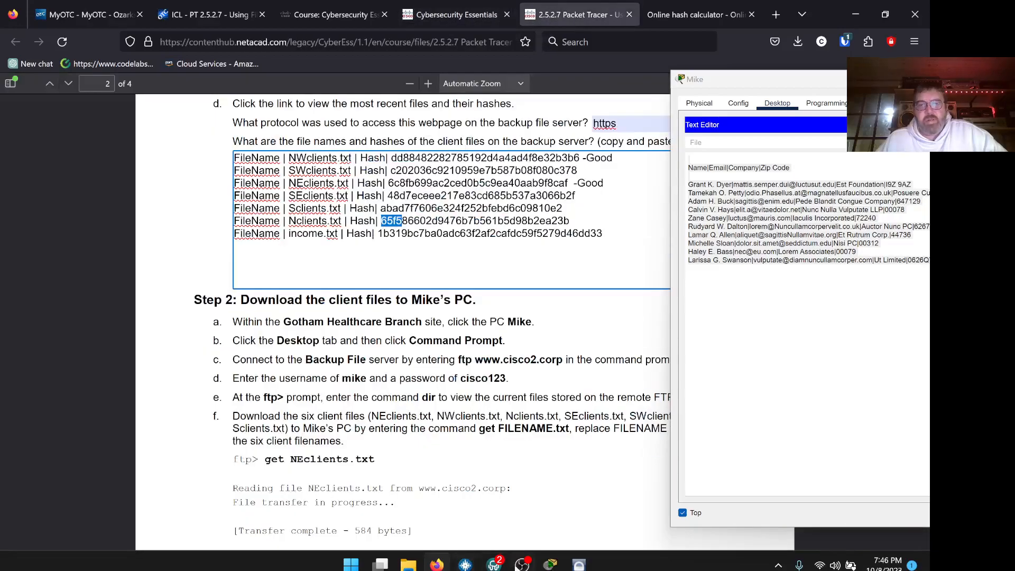
{"action": "mouse_move", "coordinate": [494, 563]}
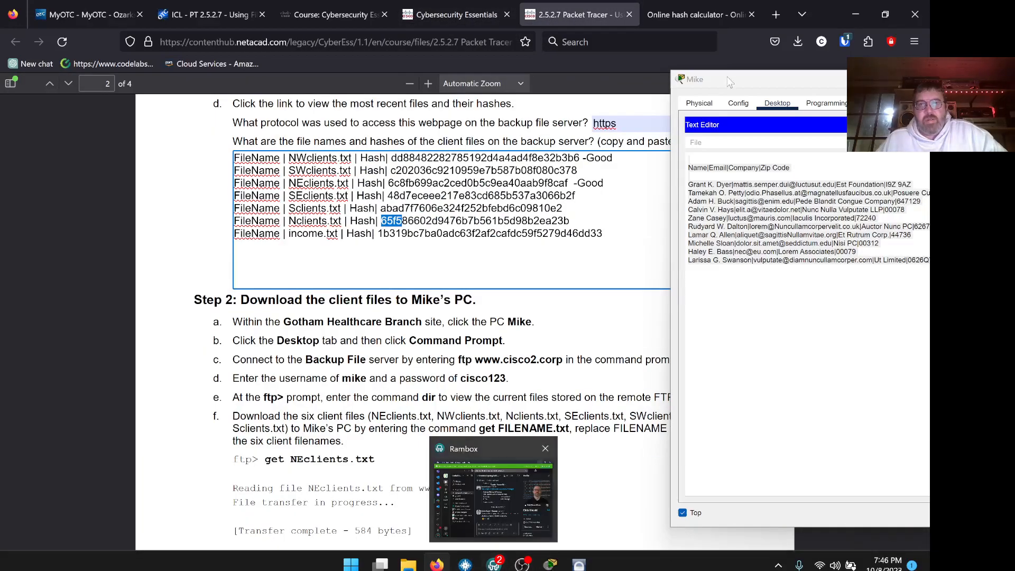
{"action": "left_click", "coordinate": [704, 12]}
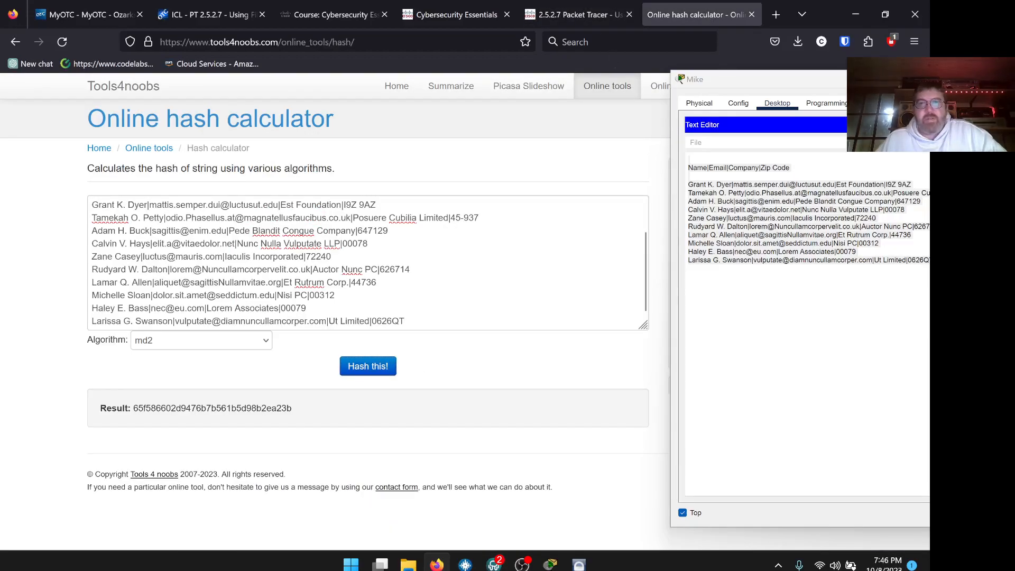
{"action": "left_click", "coordinate": [586, 17]}
{"action": "left_click", "coordinate": [572, 221]}
{"action": "type", "text": "-Good"}
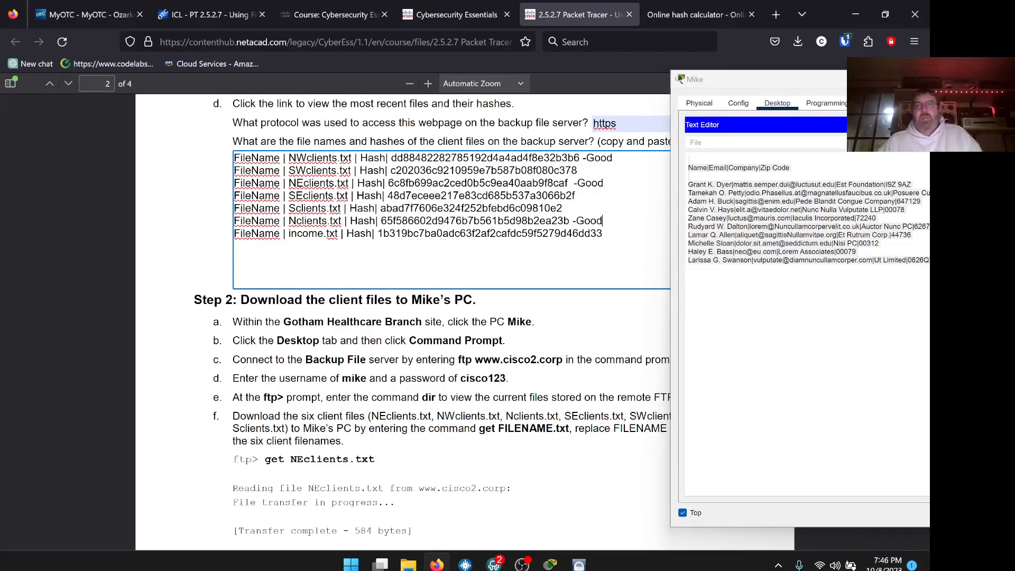
{"action": "left_click", "coordinate": [760, 83]}
{"action": "key", "text": "ctrl+a"}
Open SEclients.txt in Mike's Text Editor and select all its contents.
{"action": "left_click_drag", "start_coordinate": [760, 82], "coordinate": [626, 67]}
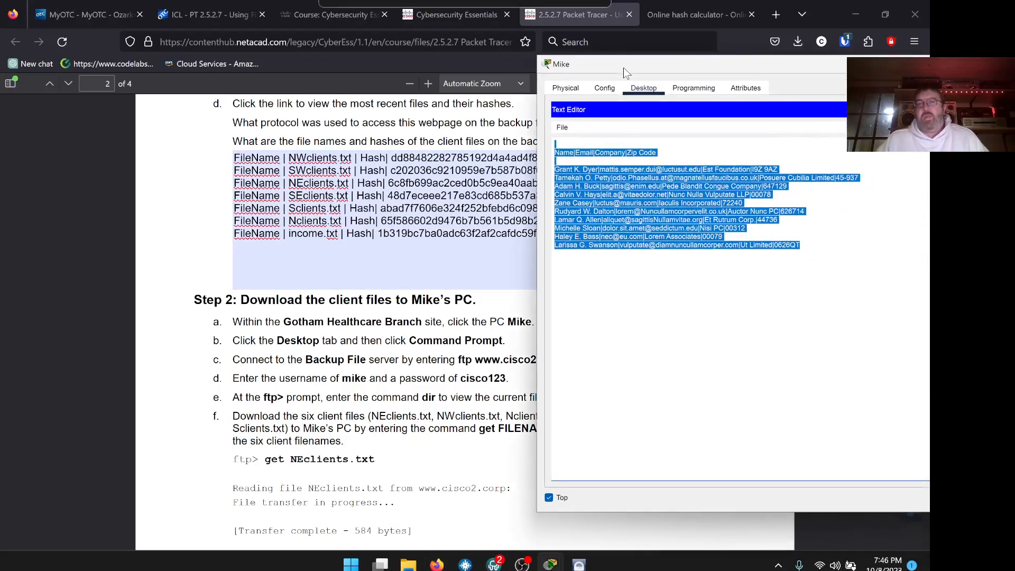
{"action": "left_click", "coordinate": [562, 126]}
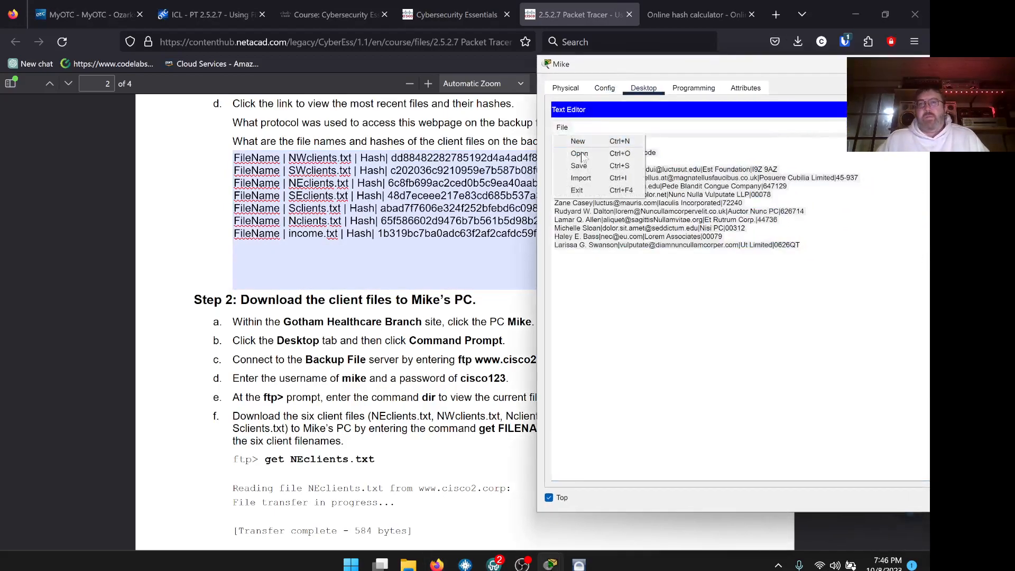
{"action": "left_click", "coordinate": [571, 155]}
{"action": "left_click", "coordinate": [705, 327]}
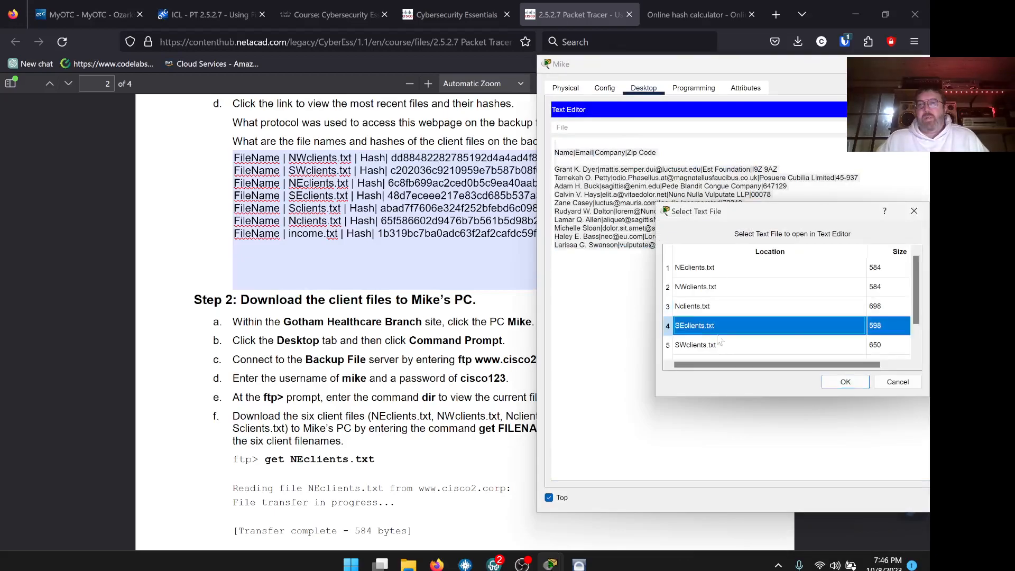
{"action": "left_click", "coordinate": [842, 383]}
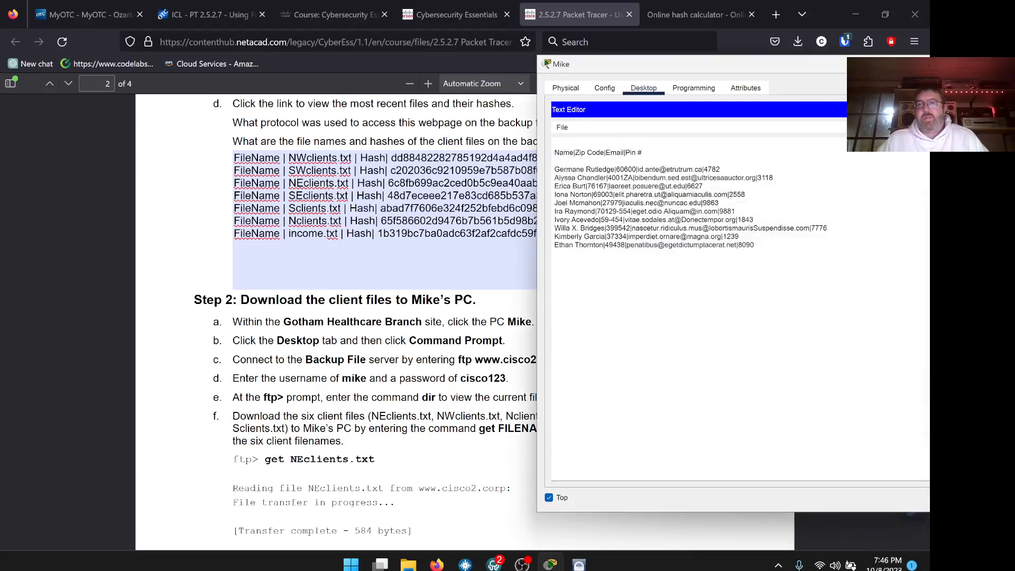
{"action": "key", "text": "ctrl+a"}
{"action": "key", "text": "ctrl+c"}
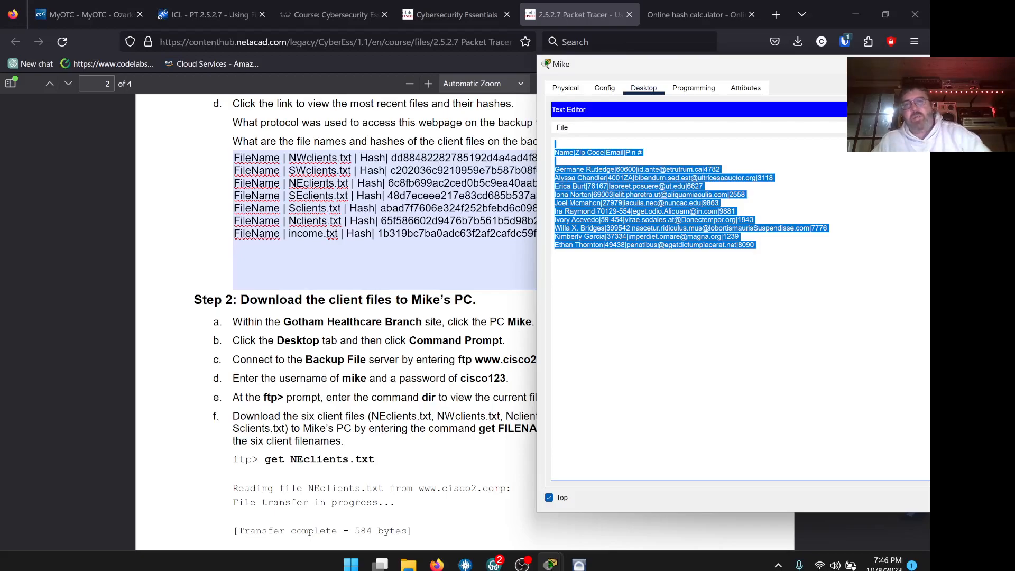
{"action": "left_click", "coordinate": [671, 11]}
{"action": "left_click", "coordinate": [377, 282]}
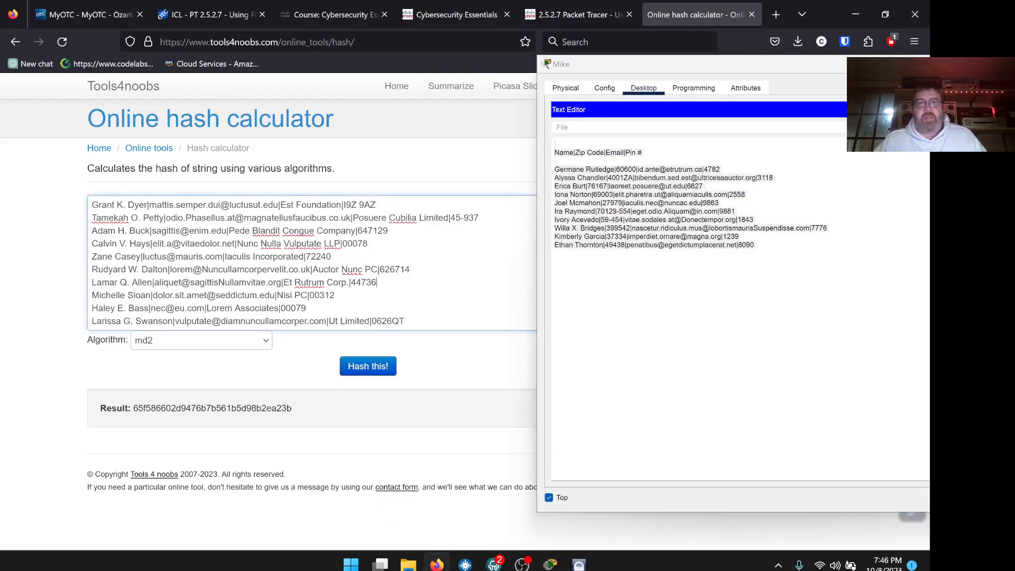
{"action": "key", "text": "ctrl+a"}
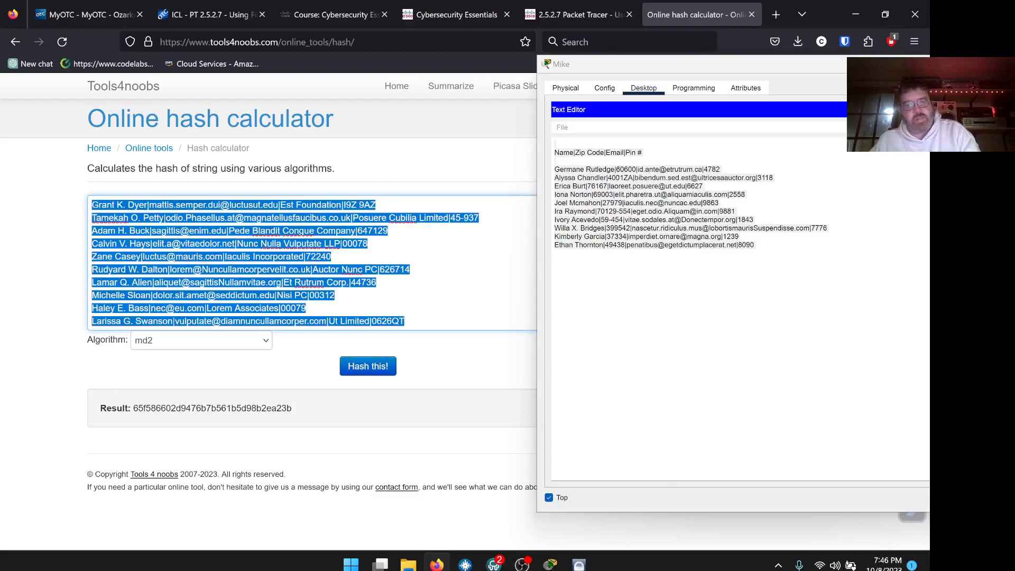
{"action": "key", "text": "ctrl+v"}
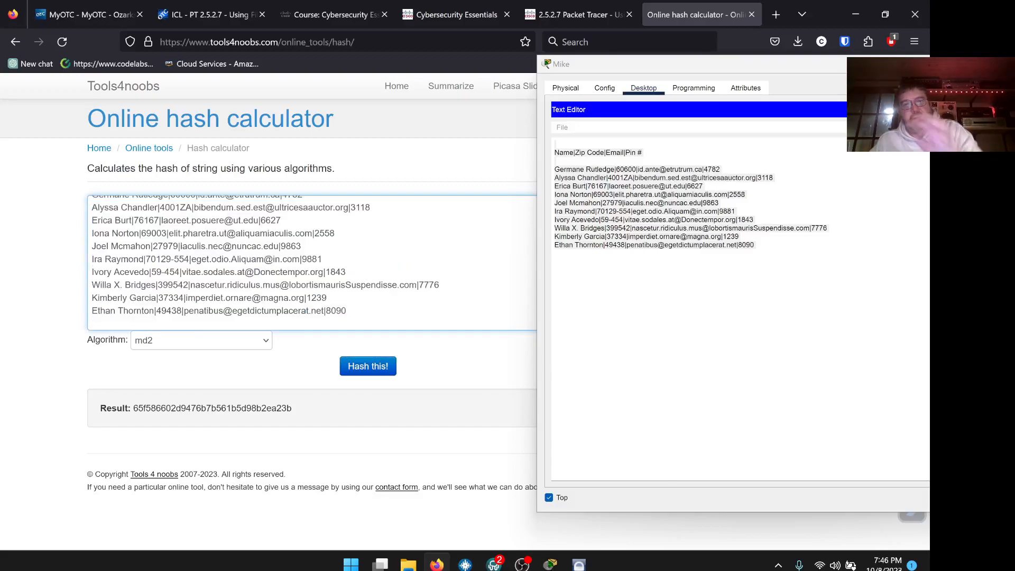
{"action": "left_click", "coordinate": [371, 369]}
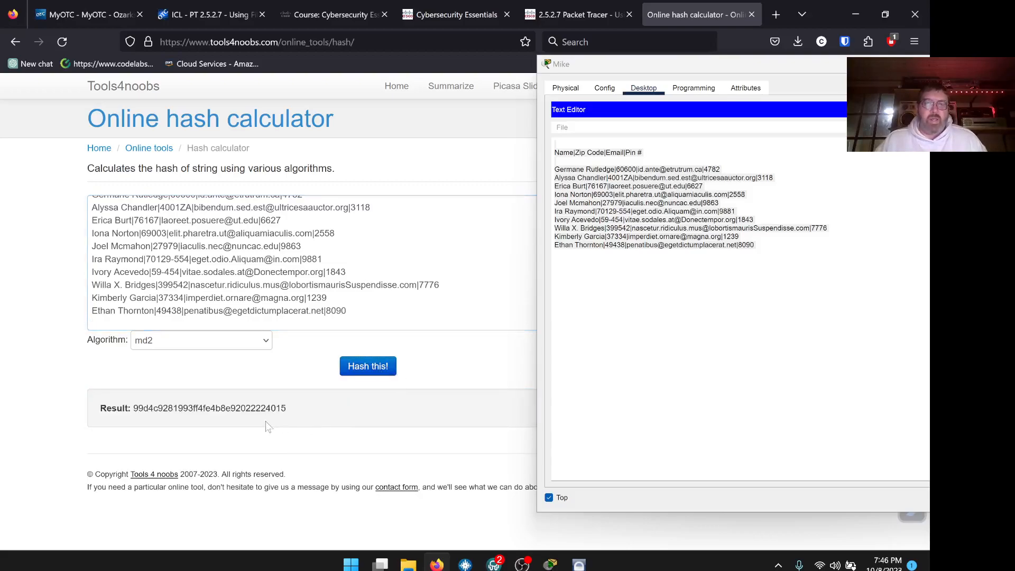
{"action": "left_click_drag", "start_coordinate": [286, 409], "coordinate": [265, 408]}
Append '-Bad' to the mismatched SEclients.txt hash line in the PDF answer box.
{"action": "left_click", "coordinate": [570, 12]}
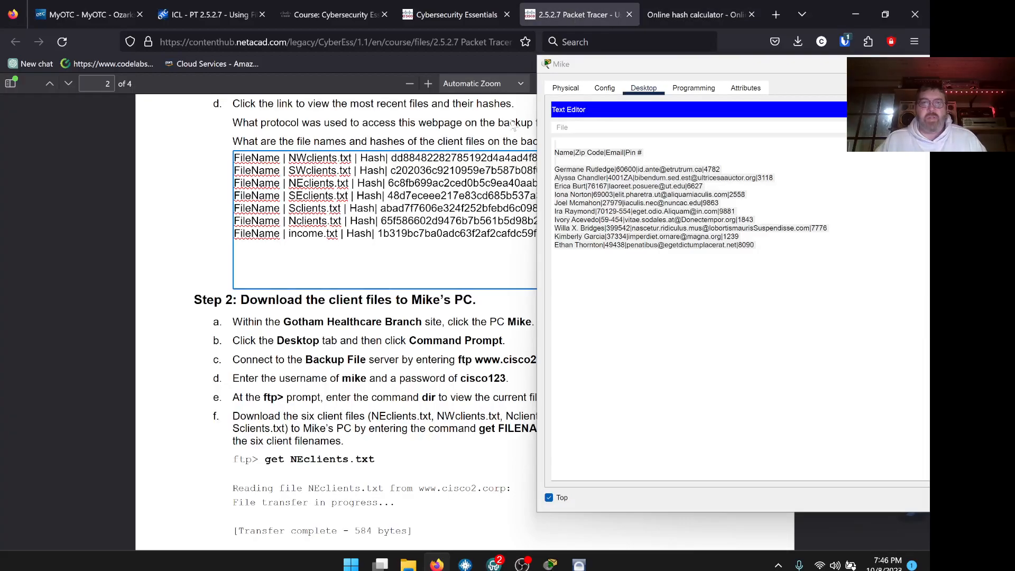
{"action": "left_click_drag", "start_coordinate": [611, 69], "coordinate": [732, 96]}
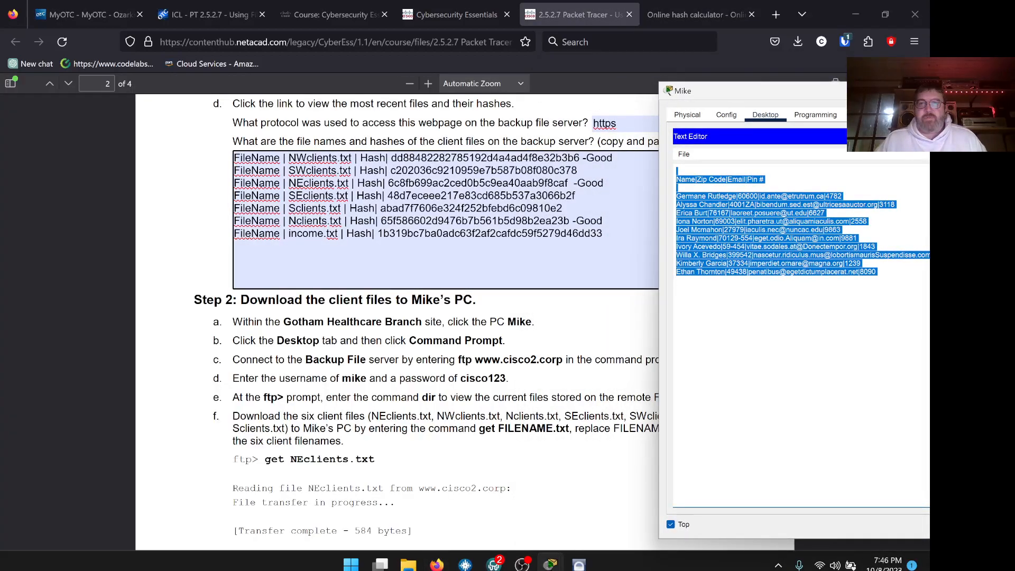
{"action": "left_click_drag", "start_coordinate": [722, 93], "coordinate": [570, 96]}
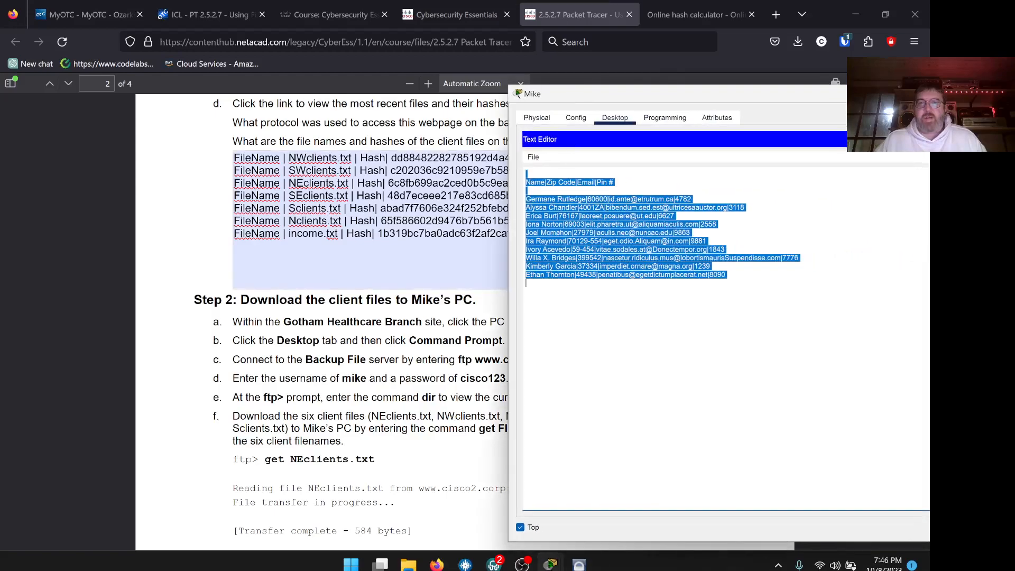
{"action": "left_click", "coordinate": [533, 157]}
{"action": "left_click", "coordinate": [555, 184]}
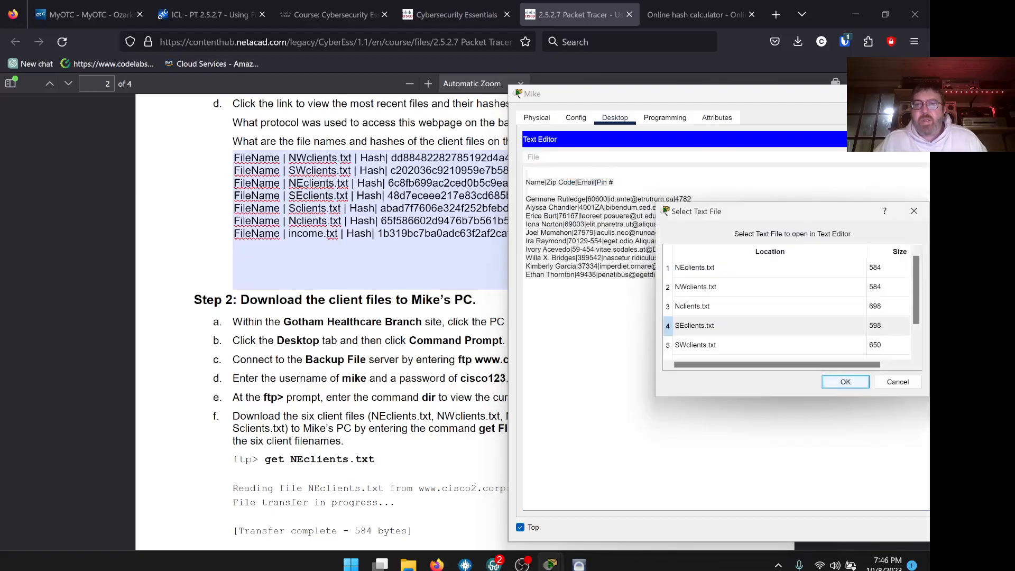
{"action": "left_click", "coordinate": [897, 382]}
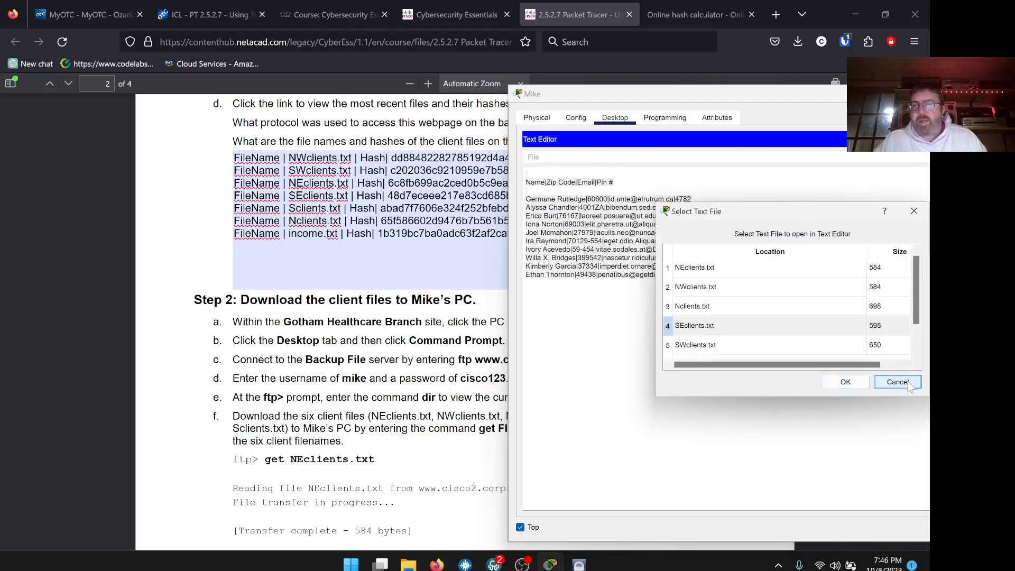
{"action": "left_click", "coordinate": [448, 233]}
{"action": "left_click_drag", "start_coordinate": [582, 96], "coordinate": [760, 112]}
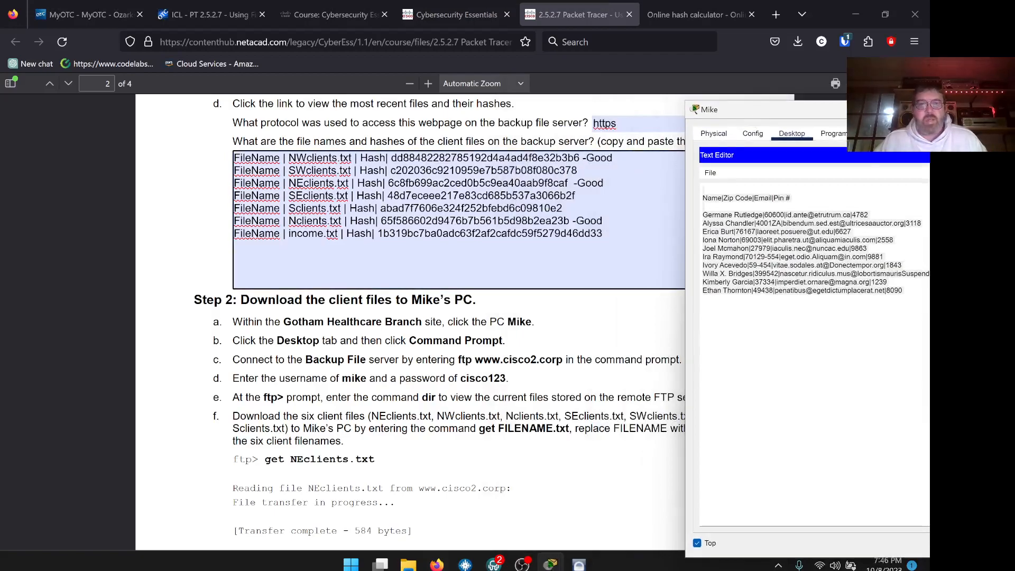
{"action": "left_click_drag", "start_coordinate": [309, 195], "coordinate": [482, 195]}
{"action": "left_click", "coordinate": [578, 195]}
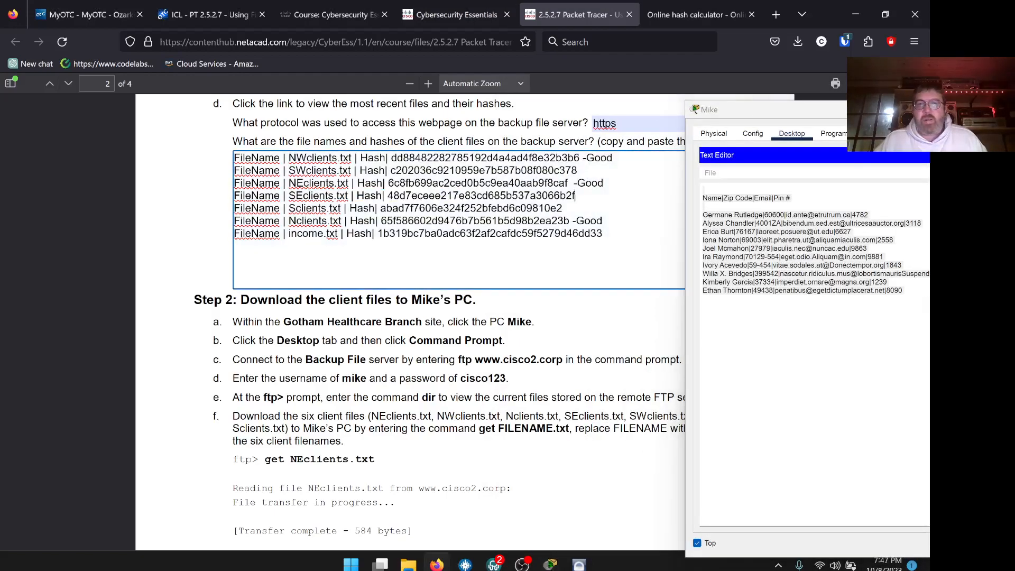
{"action": "type", "text": "-Bad"}
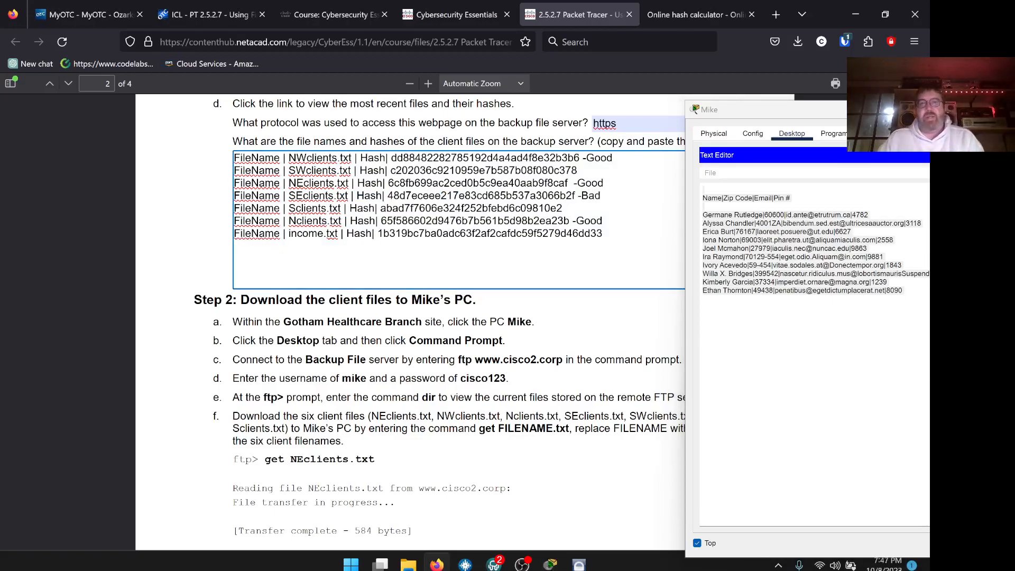
{"action": "left_click_drag", "start_coordinate": [810, 111], "coordinate": [554, 92]}
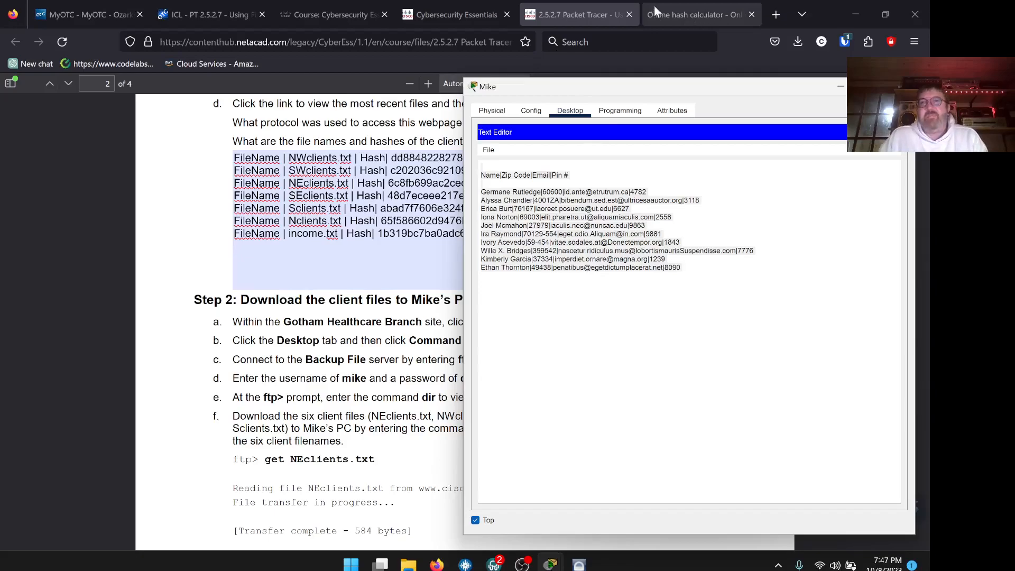
{"action": "left_click", "coordinate": [350, 17]}
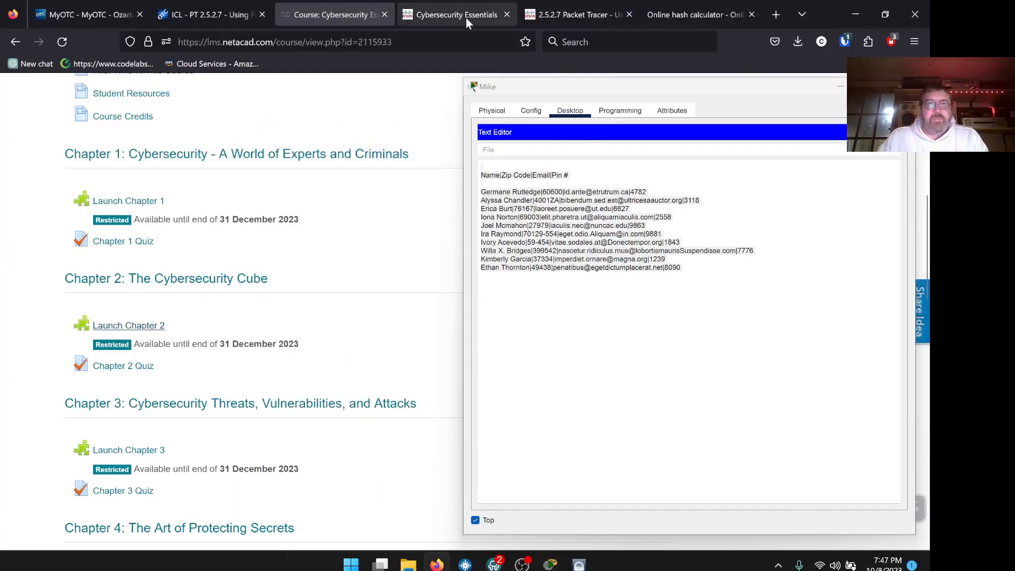
{"action": "left_click", "coordinate": [465, 18]}
{"action": "left_click", "coordinate": [438, 564]}
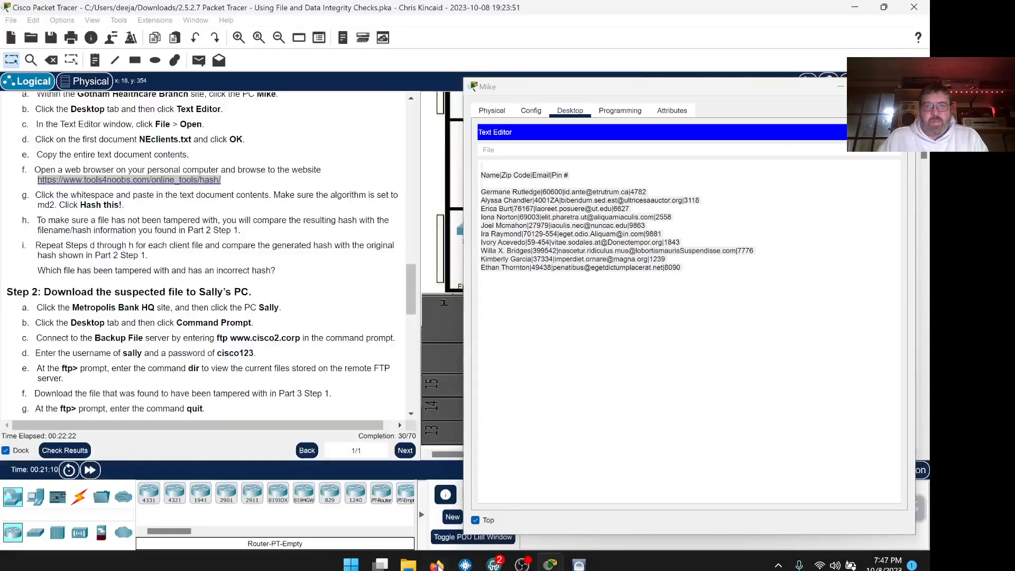
{"action": "scroll", "coordinate": [268, 234], "scroll_direction": "down", "scroll_amount": 1}
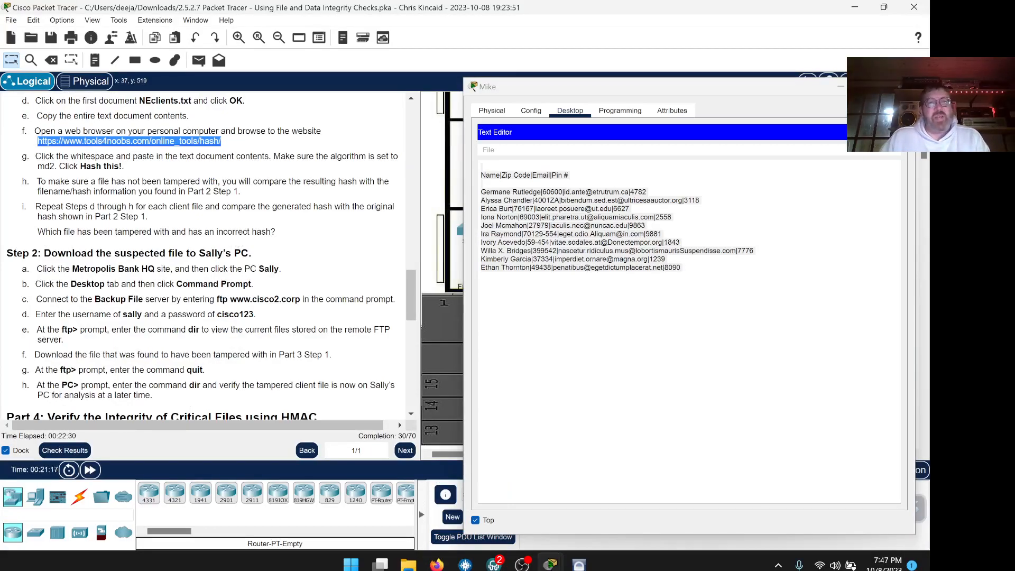
{"action": "left_click", "coordinate": [489, 150]}
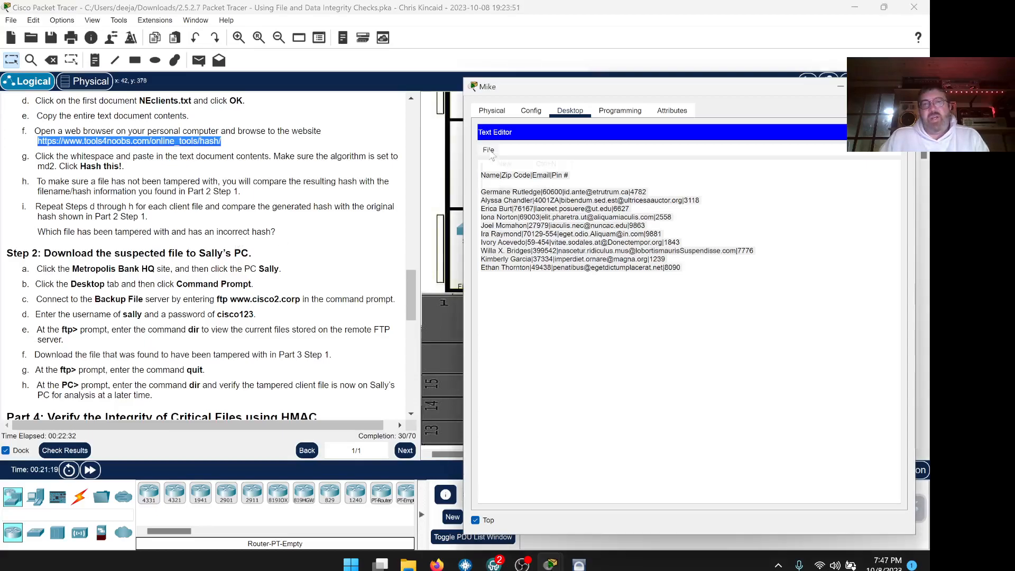
{"action": "left_click", "coordinate": [504, 175]}
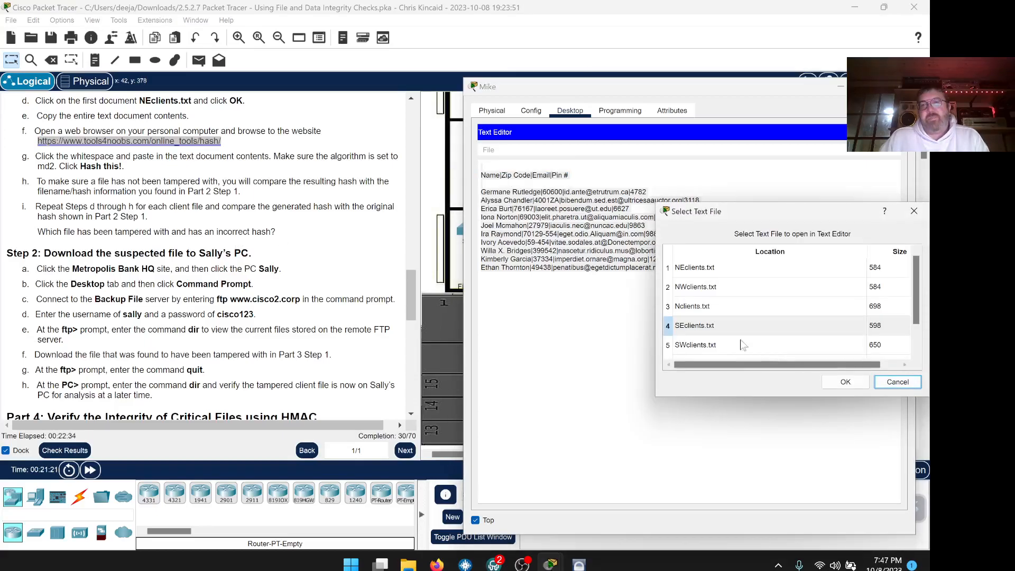
{"action": "left_click", "coordinate": [289, 216]}
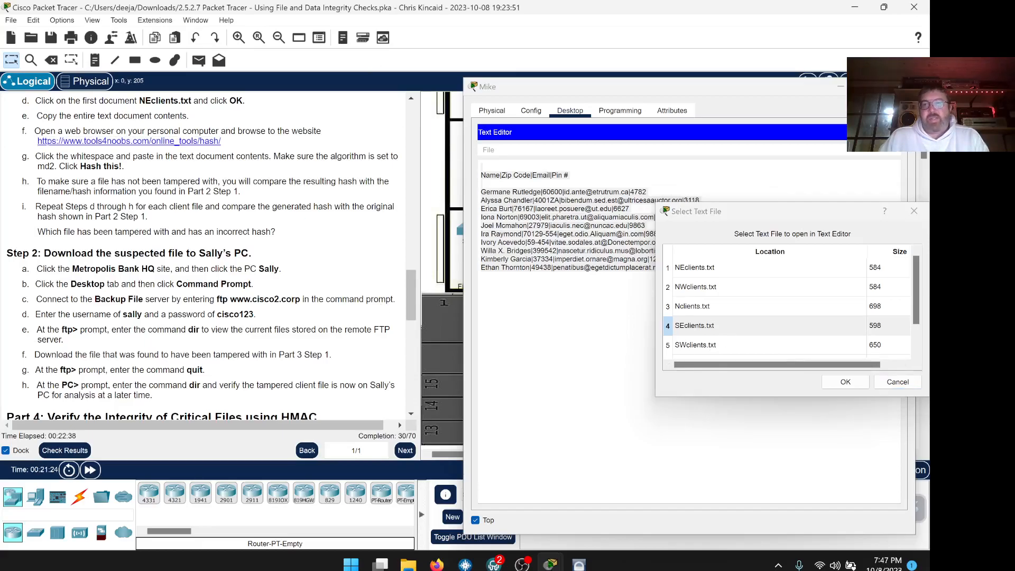
{"action": "left_click", "coordinate": [448, 565]}
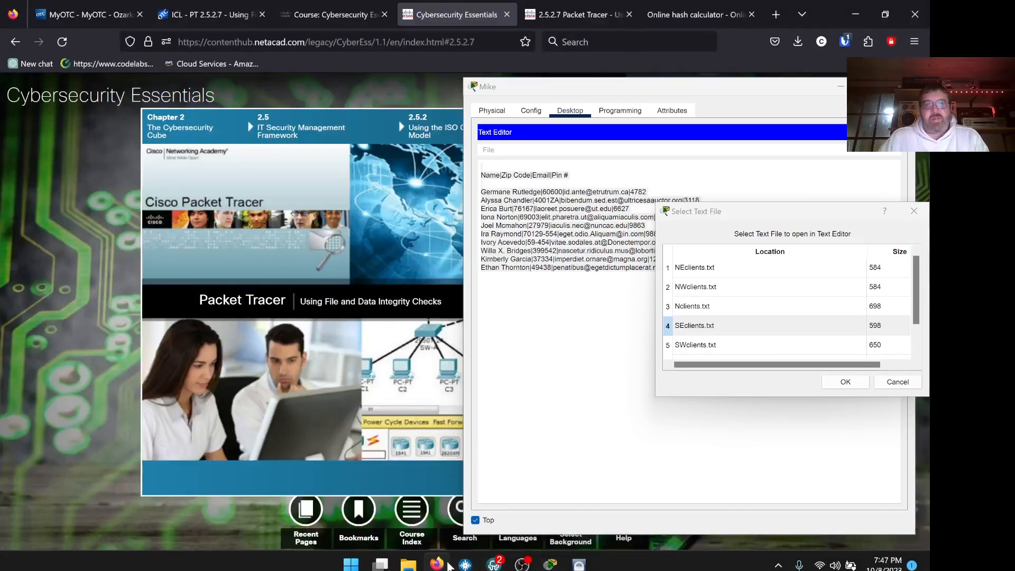
{"action": "left_click", "coordinate": [568, 20]}
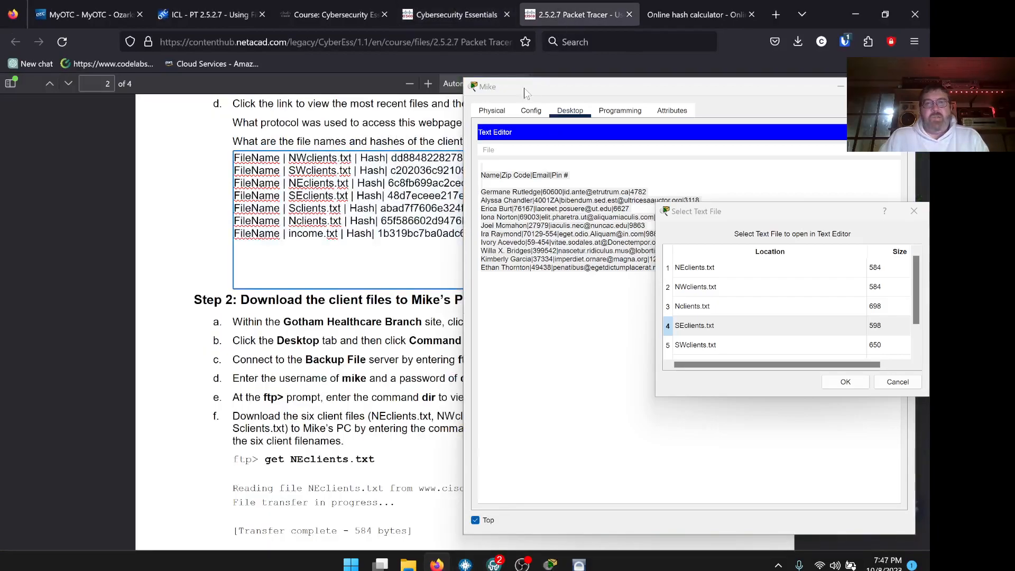
{"action": "left_click_drag", "start_coordinate": [525, 90], "coordinate": [675, 100]}
{"action": "left_click", "coordinate": [891, 381]}
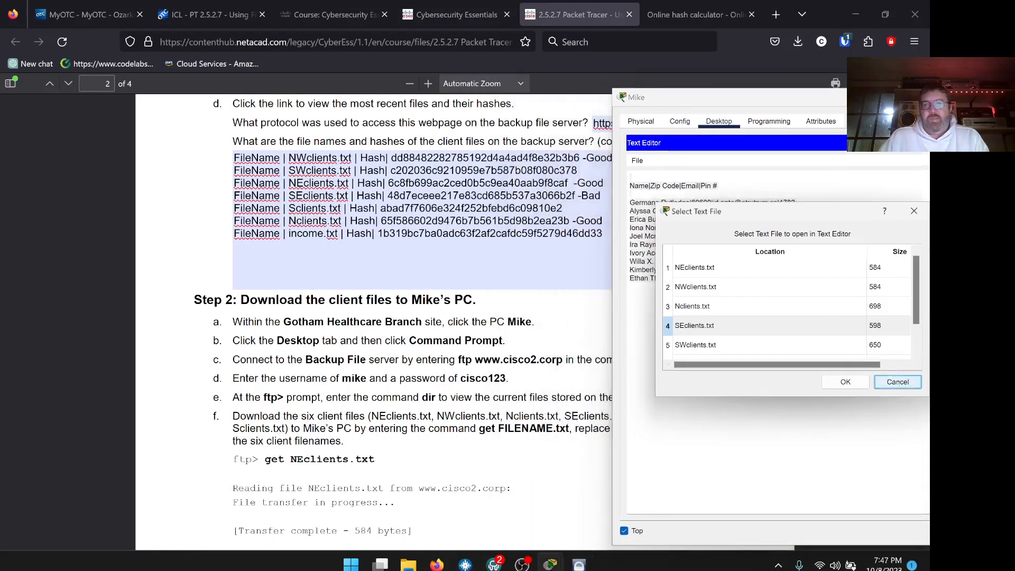
Enter SEclients.txt as the Part 3 tampered-file answer in the lab PDF.
{"action": "scroll", "coordinate": [370, 317], "scroll_direction": "down", "scroll_amount": 4}
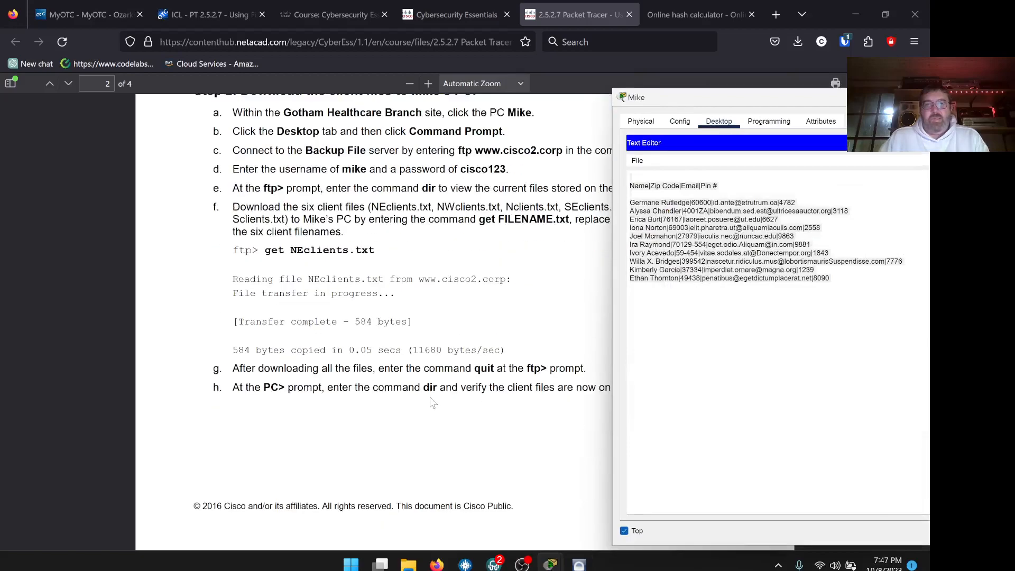
{"action": "scroll", "coordinate": [496, 373], "scroll_direction": "up", "scroll_amount": 3}
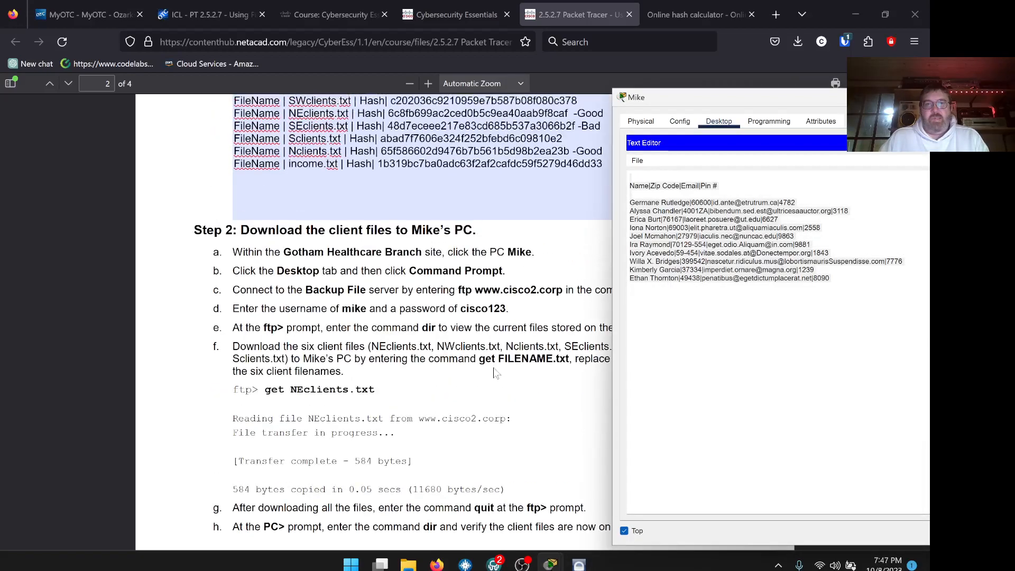
{"action": "scroll", "coordinate": [495, 373], "scroll_direction": "down", "scroll_amount": 10}
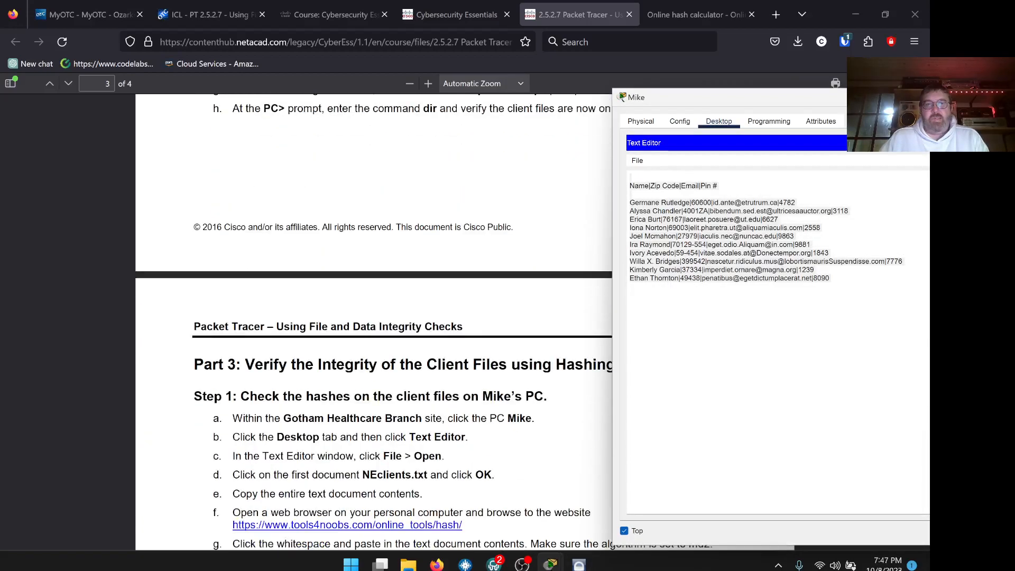
{"action": "scroll", "coordinate": [491, 368], "scroll_direction": "down", "scroll_amount": 2}
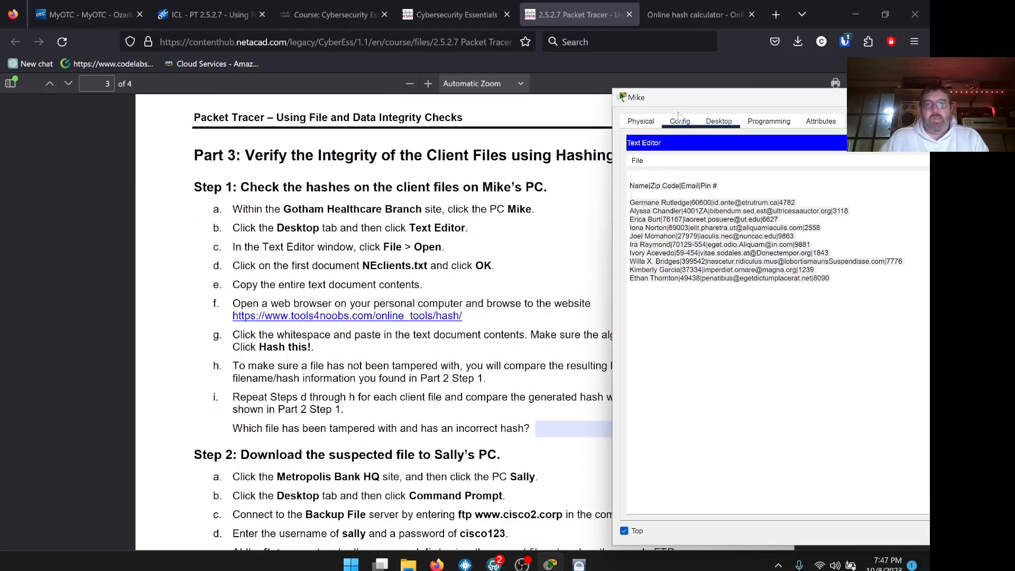
{"action": "left_click_drag", "start_coordinate": [679, 103], "coordinate": [837, 113]}
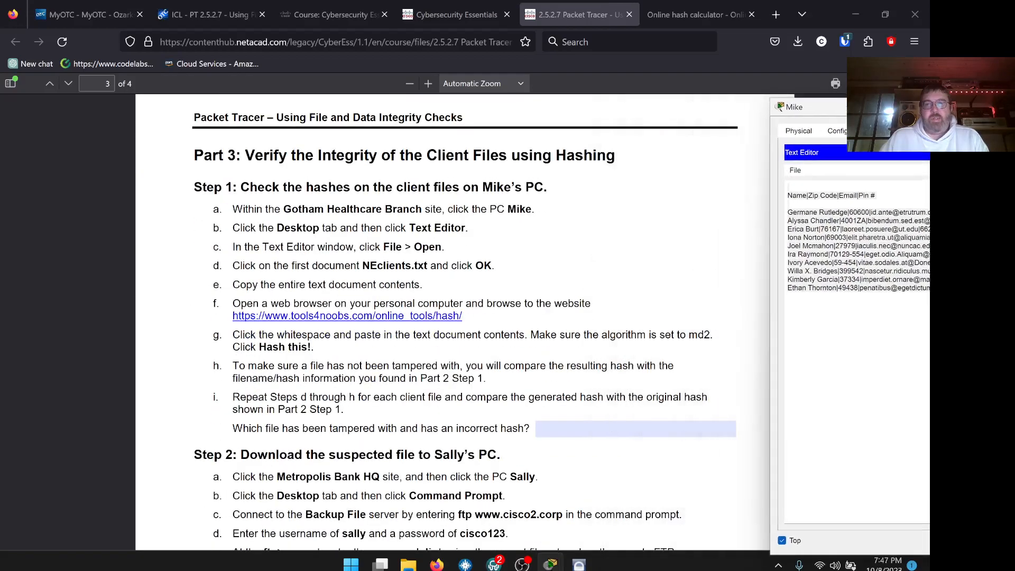
{"action": "left_click", "coordinate": [635, 429]}
{"action": "type", "text": "SE"}
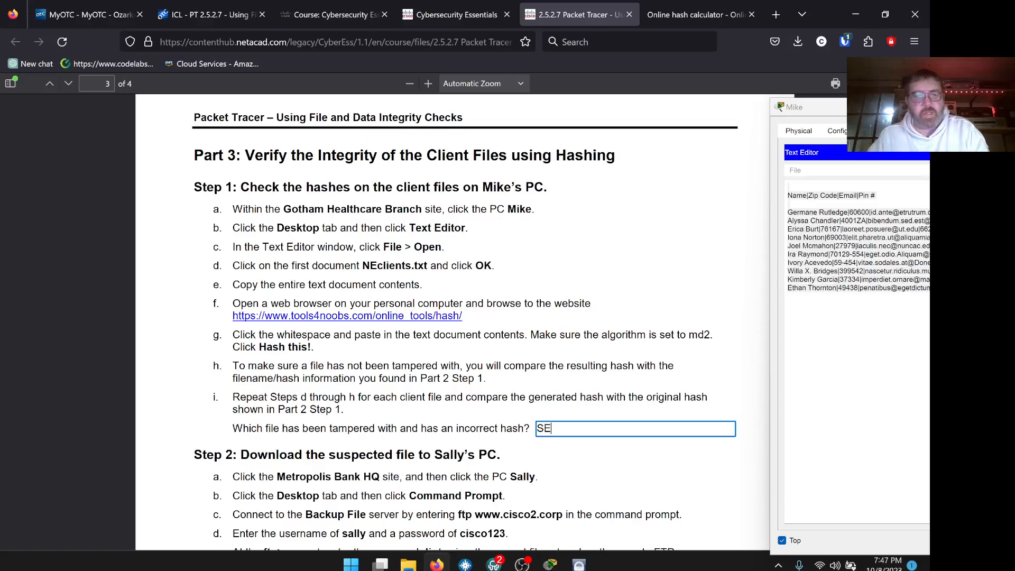
{"action": "type", "text": "client"}
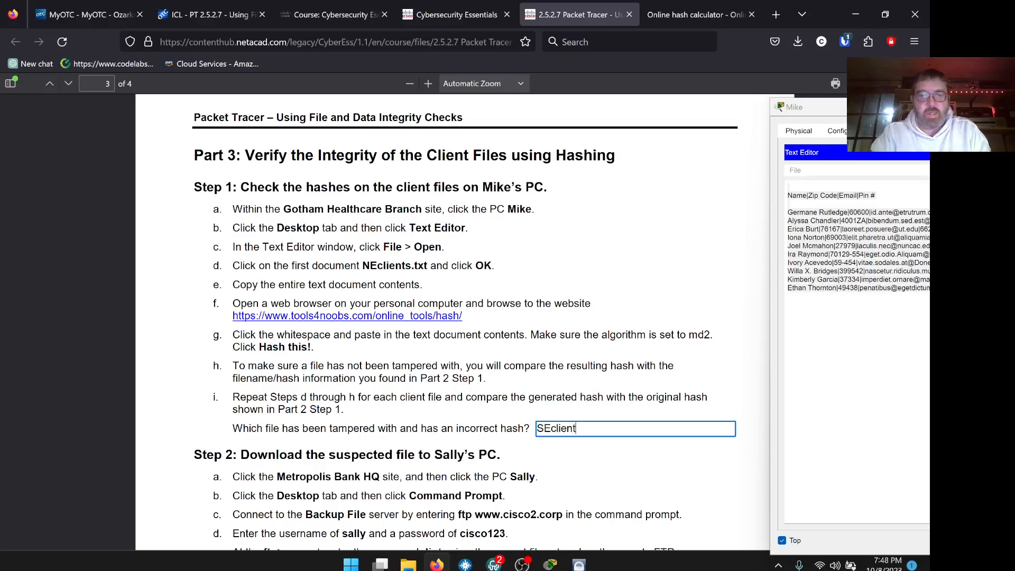
{"action": "type", "text": "s.txt"}
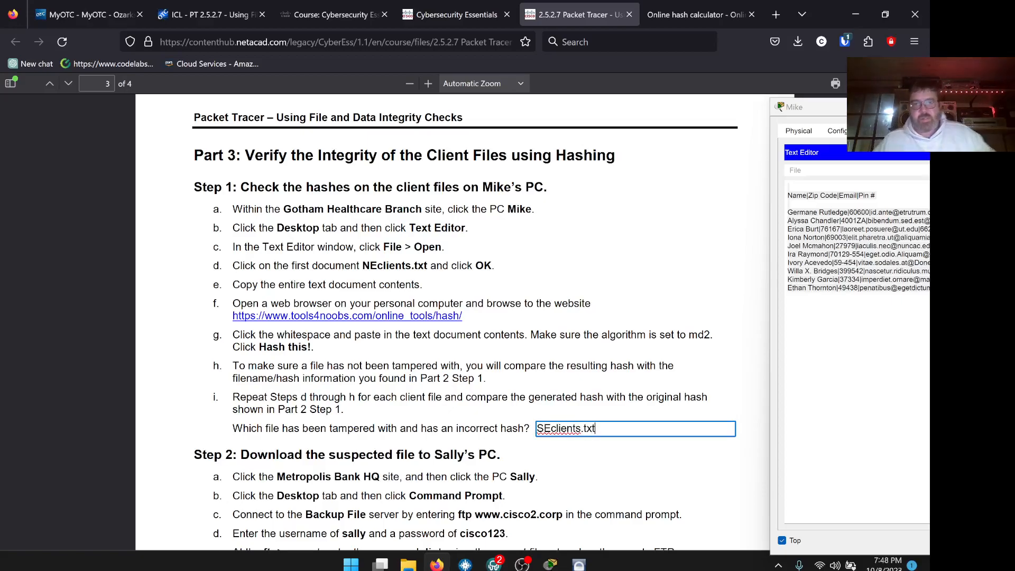
{"action": "scroll", "coordinate": [598, 419], "scroll_direction": "down", "scroll_amount": 6}
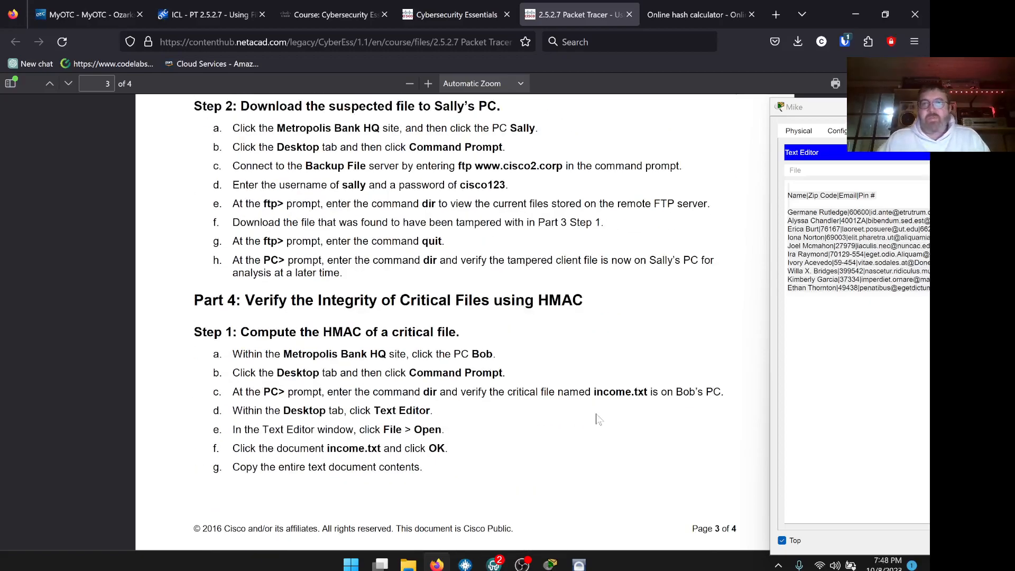
{"action": "left_click", "coordinate": [436, 563]}
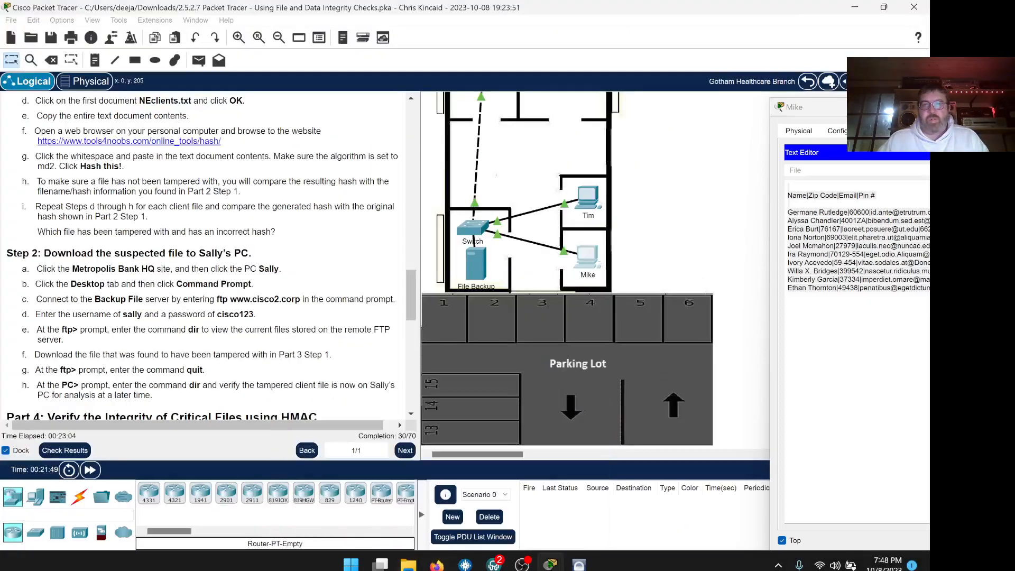
{"action": "left_click_drag", "start_coordinate": [804, 112], "coordinate": [568, 69]}
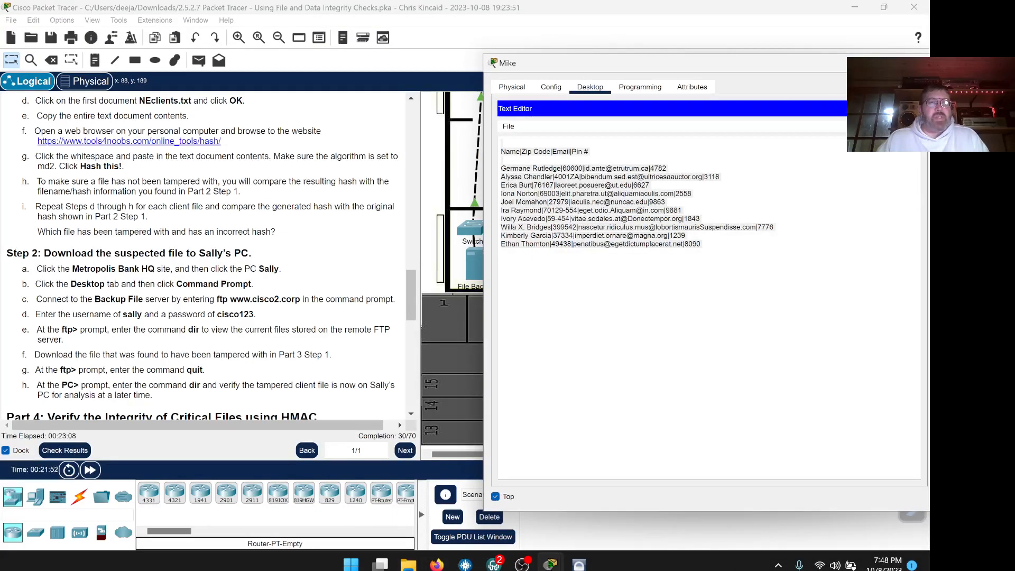
{"action": "scroll", "coordinate": [304, 255], "scroll_direction": "down", "scroll_amount": 1}
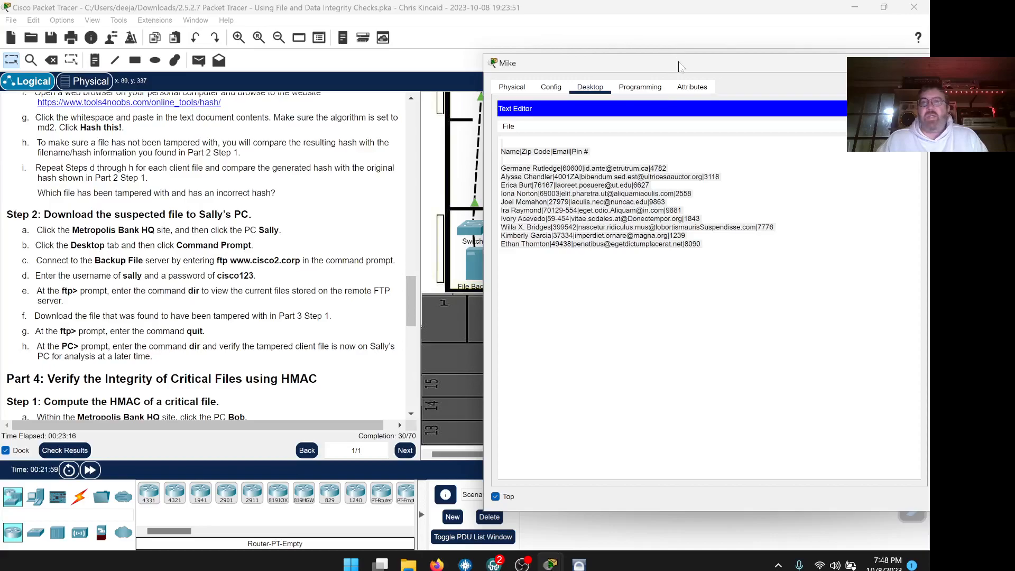
{"action": "left_click_drag", "start_coordinate": [677, 63], "coordinate": [590, 60]}
{"action": "left_click", "coordinate": [832, 60]}
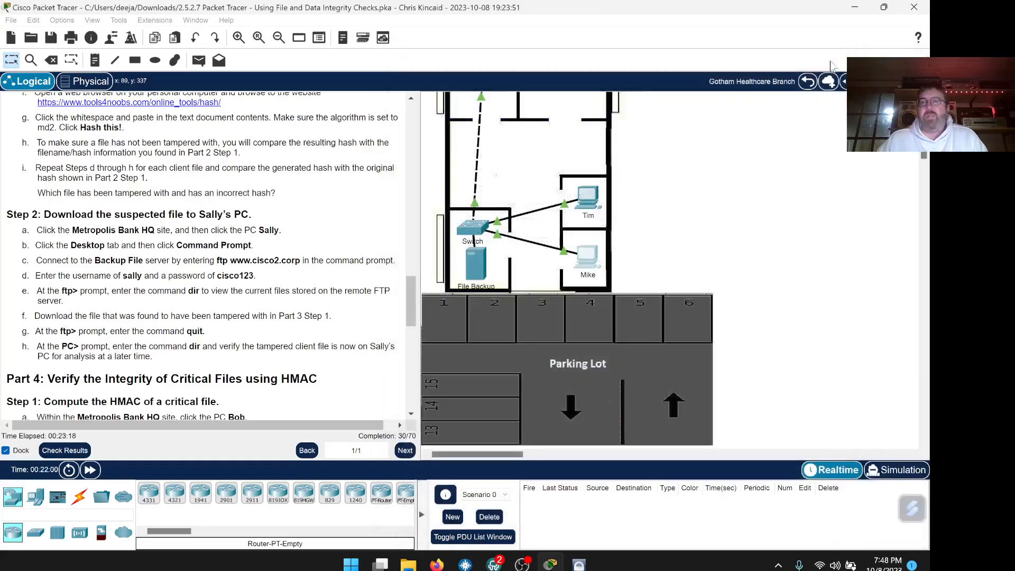
Open PC Sally at Metropolis Bank HQ, keep it on top, and show its Desktop.
{"action": "left_click", "coordinate": [807, 82]}
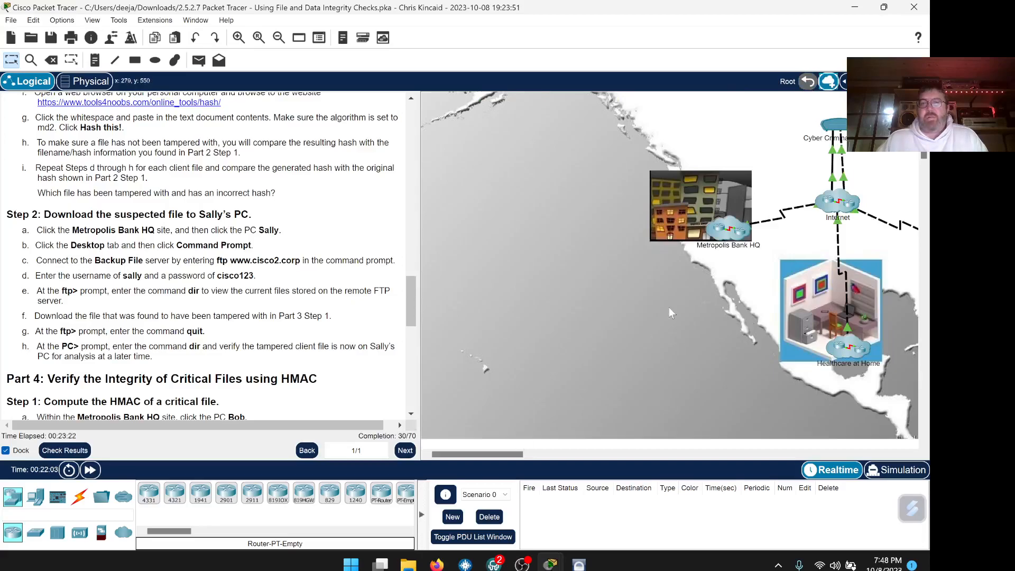
{"action": "left_click", "coordinate": [733, 245]}
{"action": "left_click", "coordinate": [750, 295]}
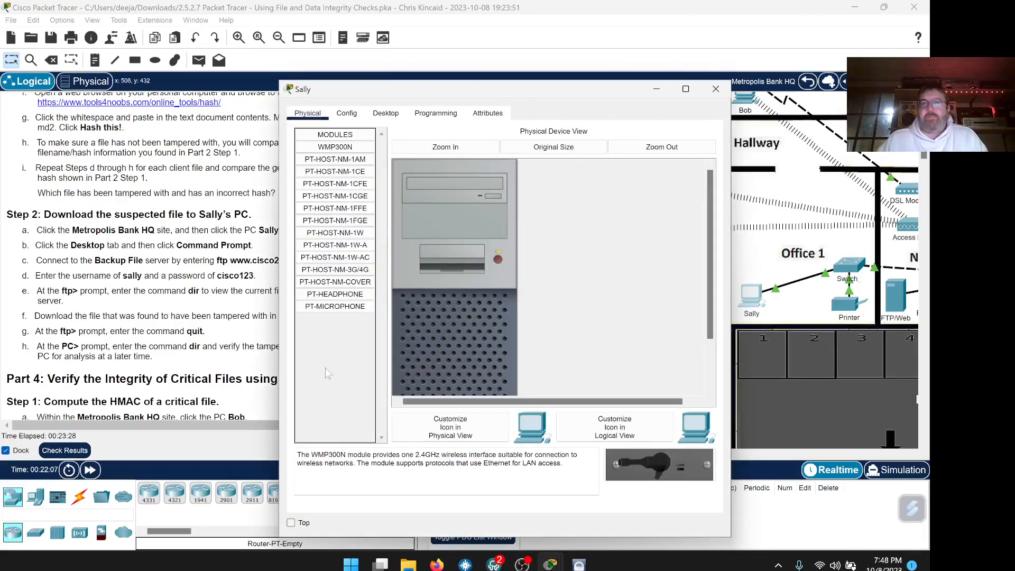
{"action": "left_click", "coordinate": [291, 522]}
{"action": "left_click_drag", "start_coordinate": [510, 90], "coordinate": [681, 35]}
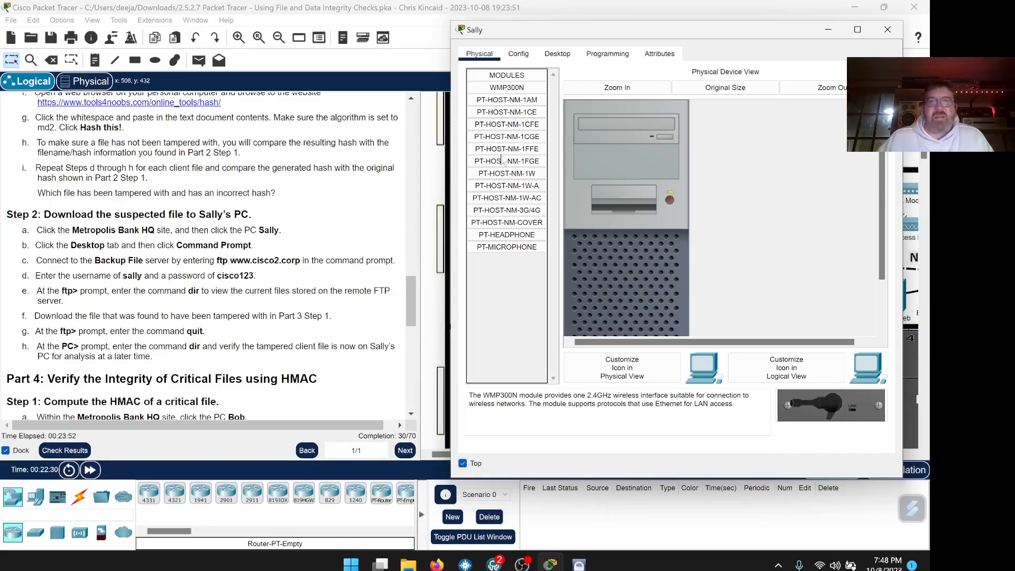
{"action": "left_click", "coordinate": [557, 53]}
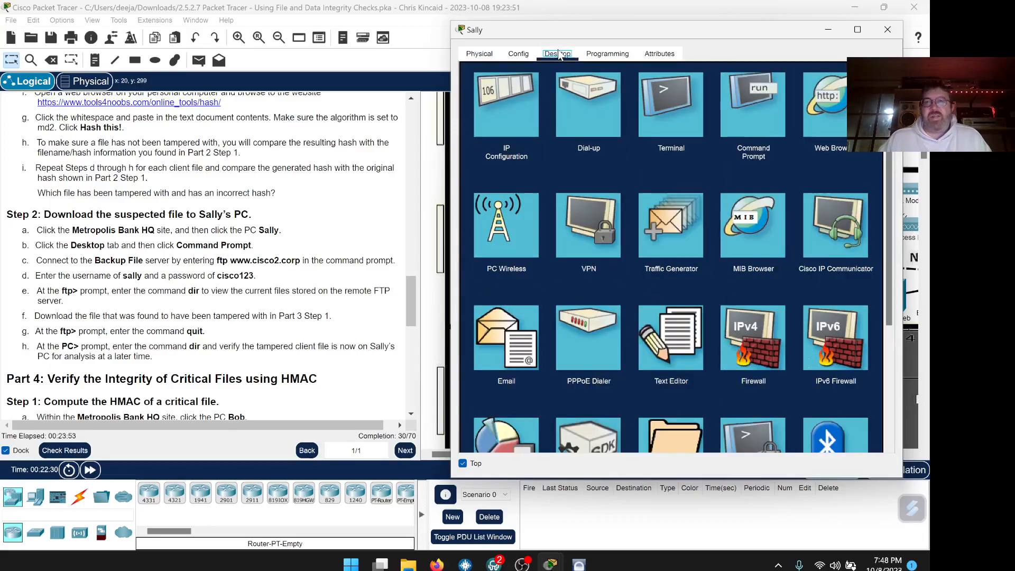
{"action": "left_click", "coordinate": [768, 119]}
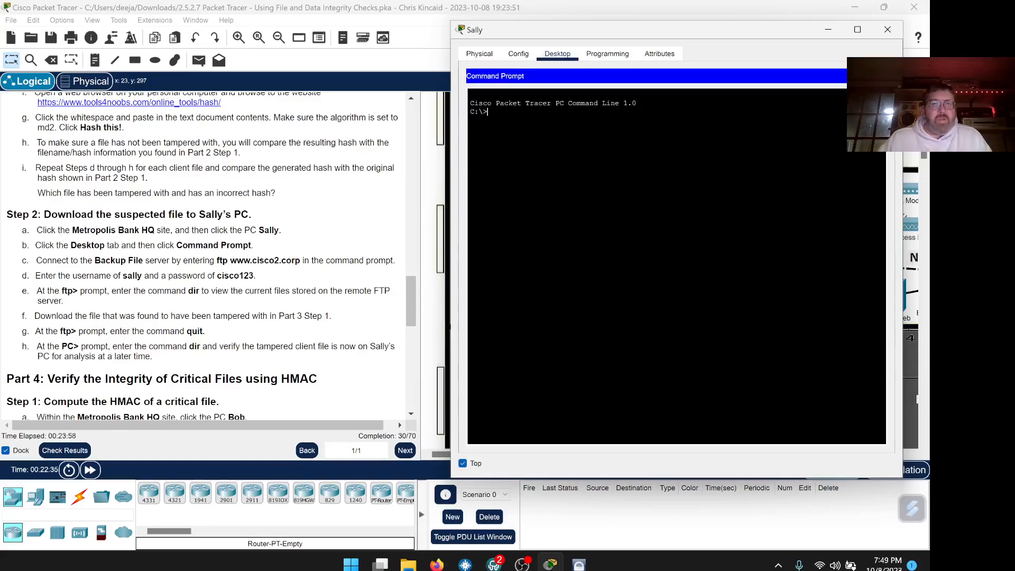
{"action": "left_click_drag", "start_coordinate": [300, 260], "coordinate": [216, 261]}
{"action": "right_click", "coordinate": [232, 264]}
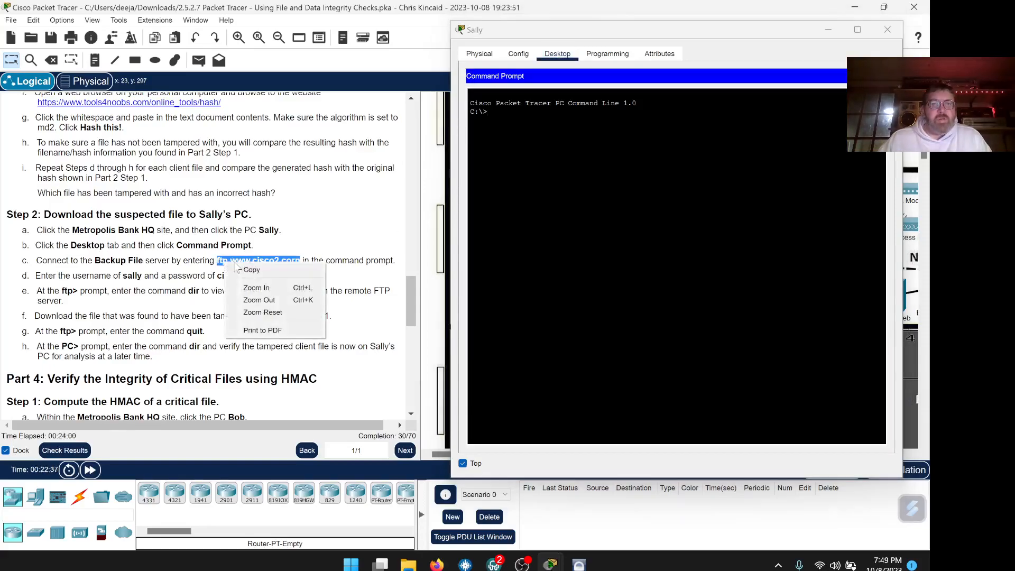
{"action": "left_click", "coordinate": [249, 269]}
{"action": "left_click", "coordinate": [476, 224]}
{"action": "right_click", "coordinate": [502, 117]}
{"action": "left_click", "coordinate": [521, 136]}
{"action": "key", "text": "Return"}
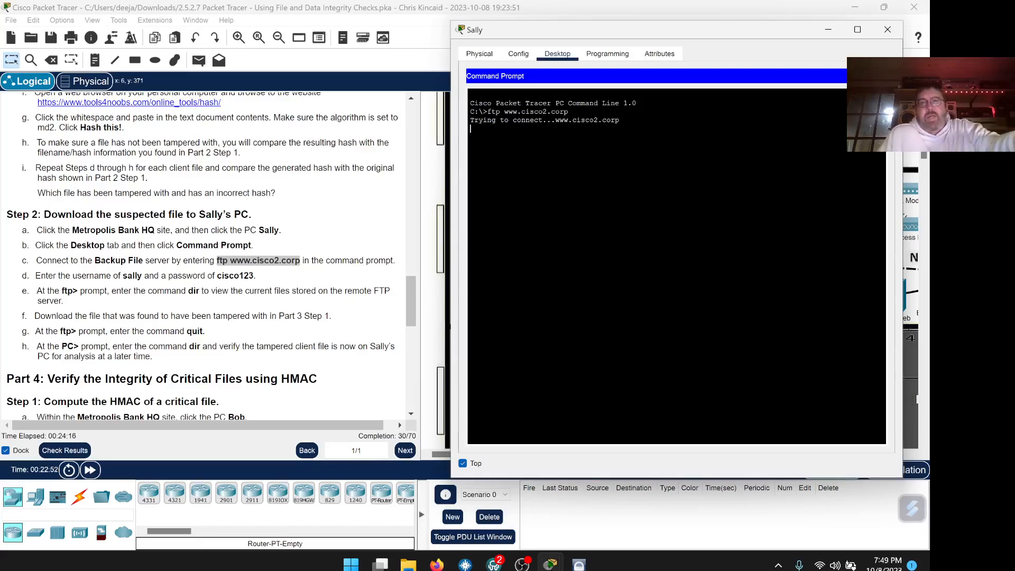
{"action": "left_click_drag", "start_coordinate": [664, 37], "coordinate": [653, 37]}
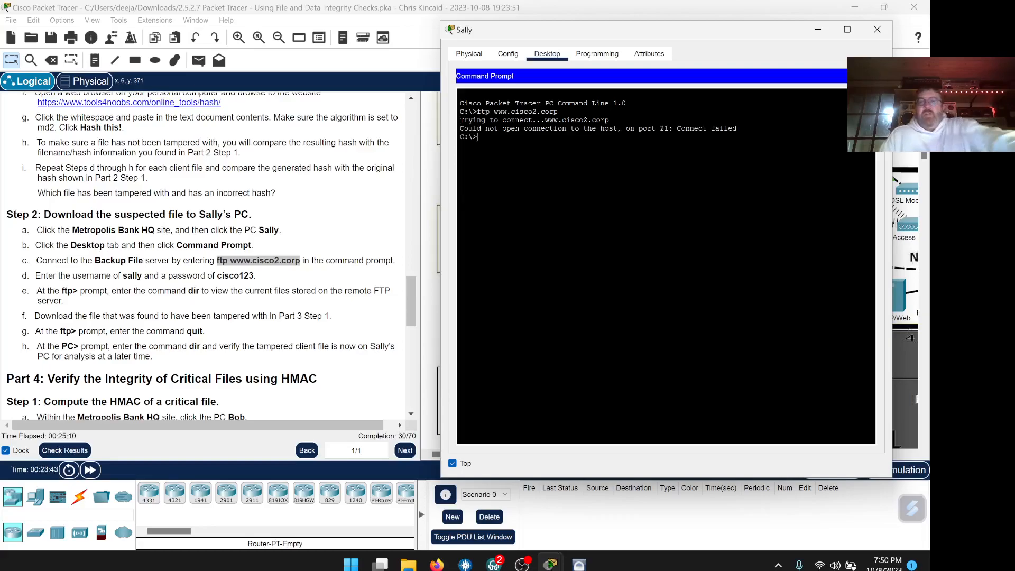
Check Sally's 0.0.0.0 address with ipconfig and renew it with ipconfig /renew.
{"action": "type", "text": "ipconfig"}
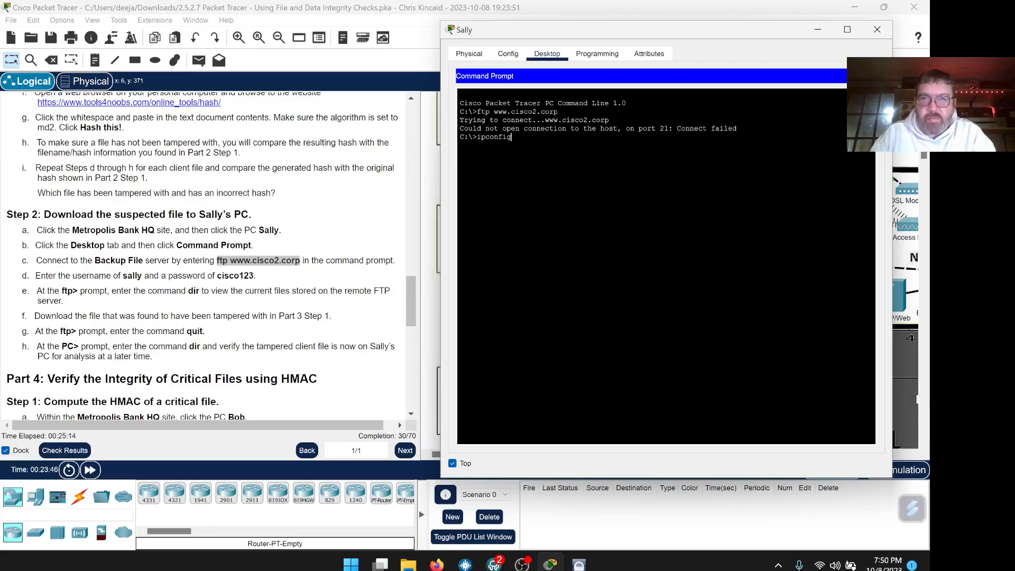
{"action": "key", "text": "Return"}
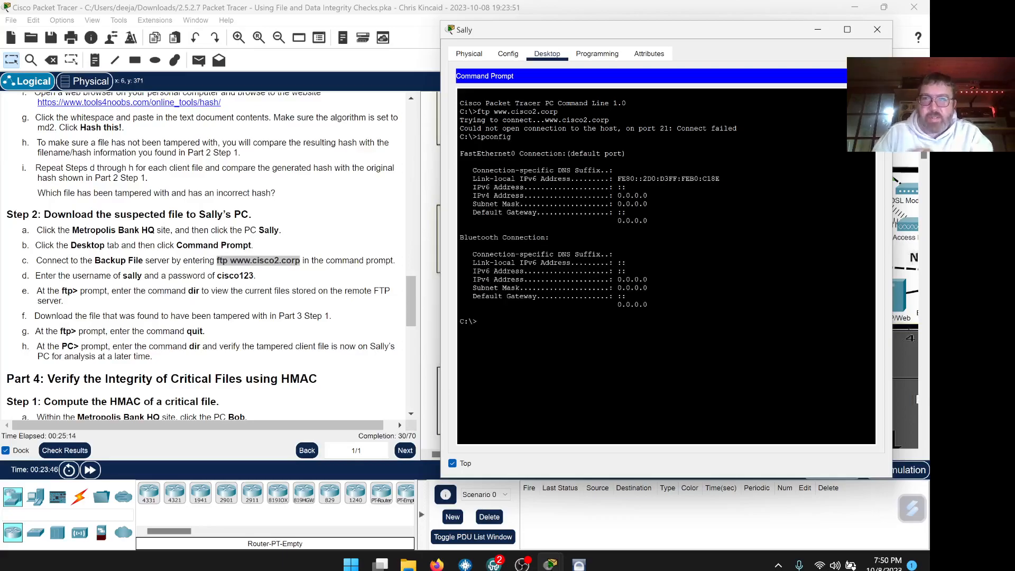
{"action": "left_click_drag", "start_coordinate": [648, 196], "coordinate": [626, 197]}
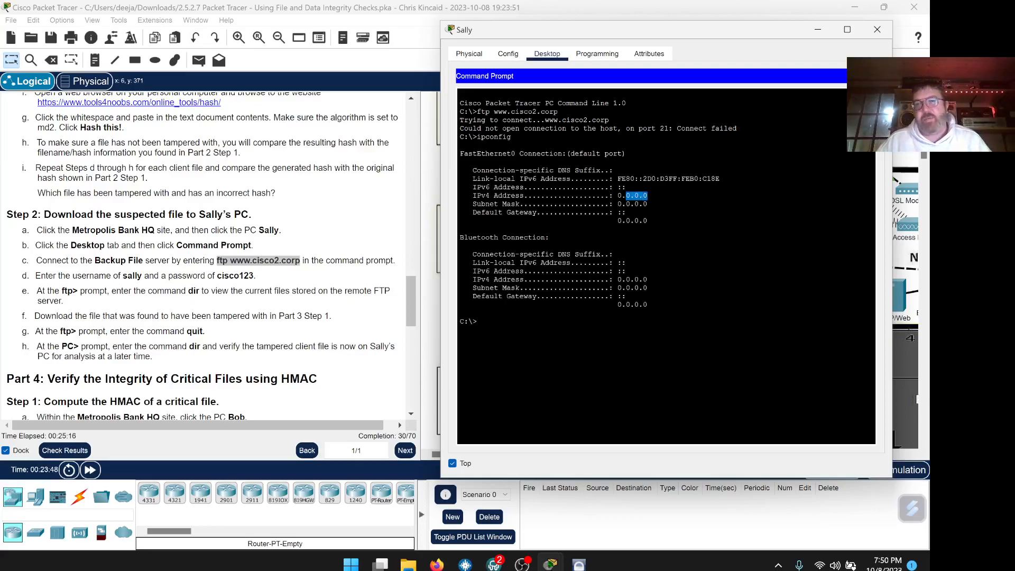
{"action": "type", "text": "i"}
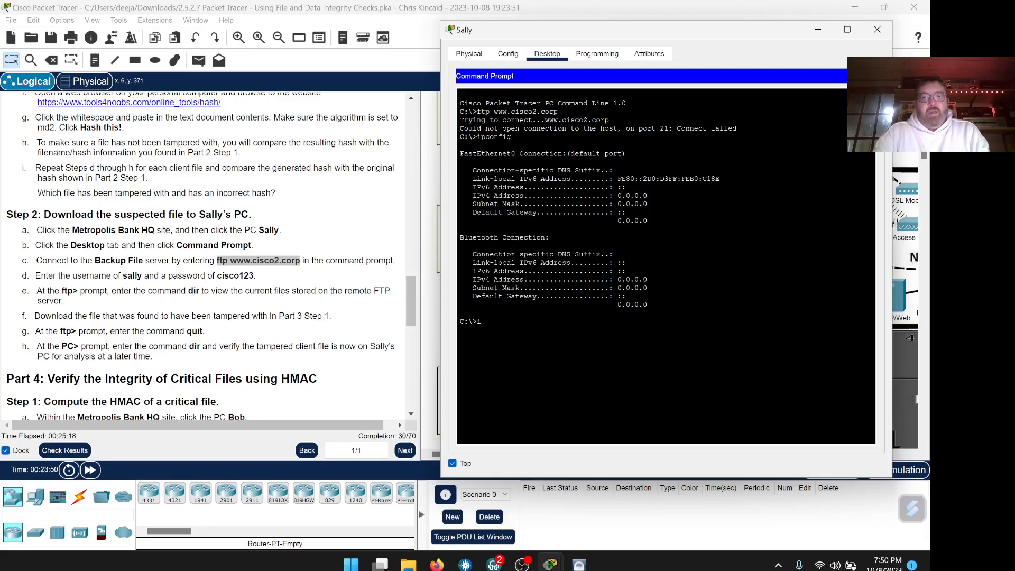
{"action": "type", "text": "pconfig"}
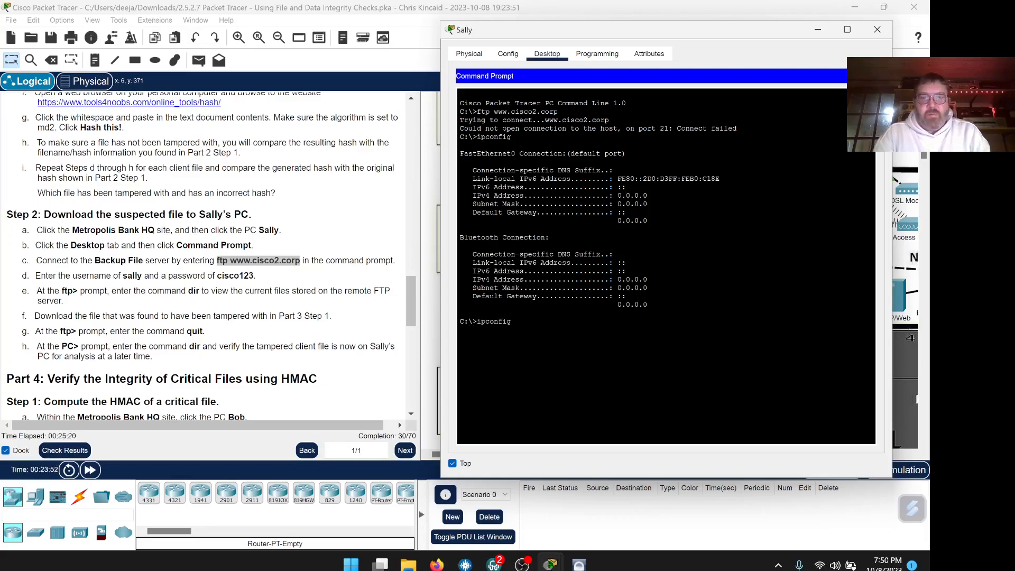
{"action": "type", "text": " /renew"}
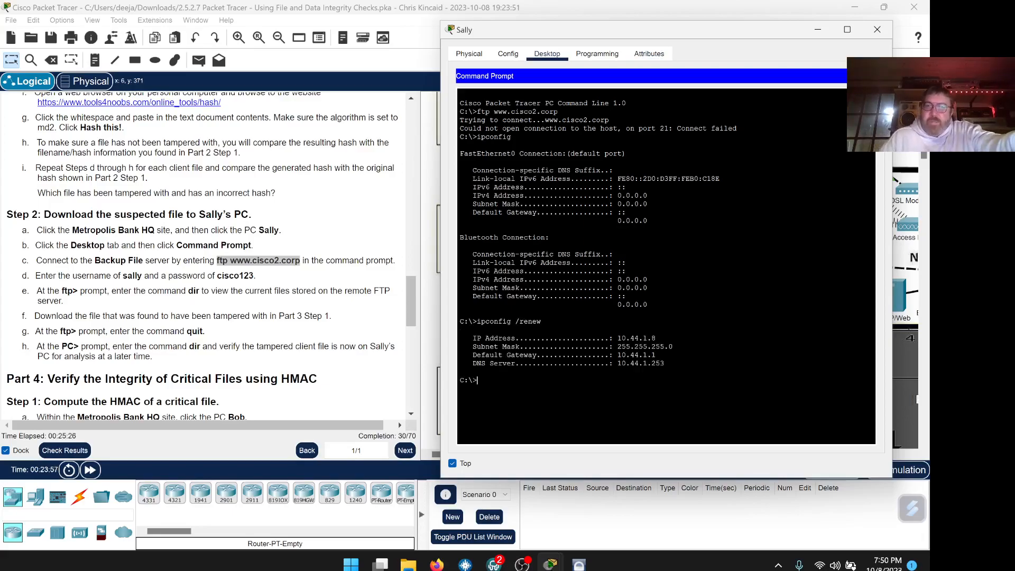
{"action": "key", "text": "ctrl+v"}
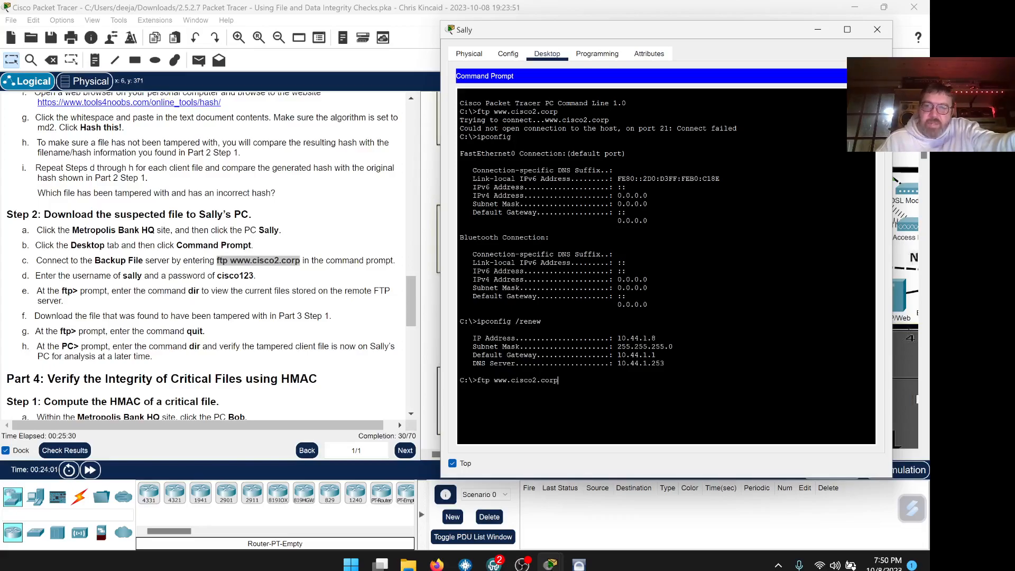
{"action": "key", "text": "Return"}
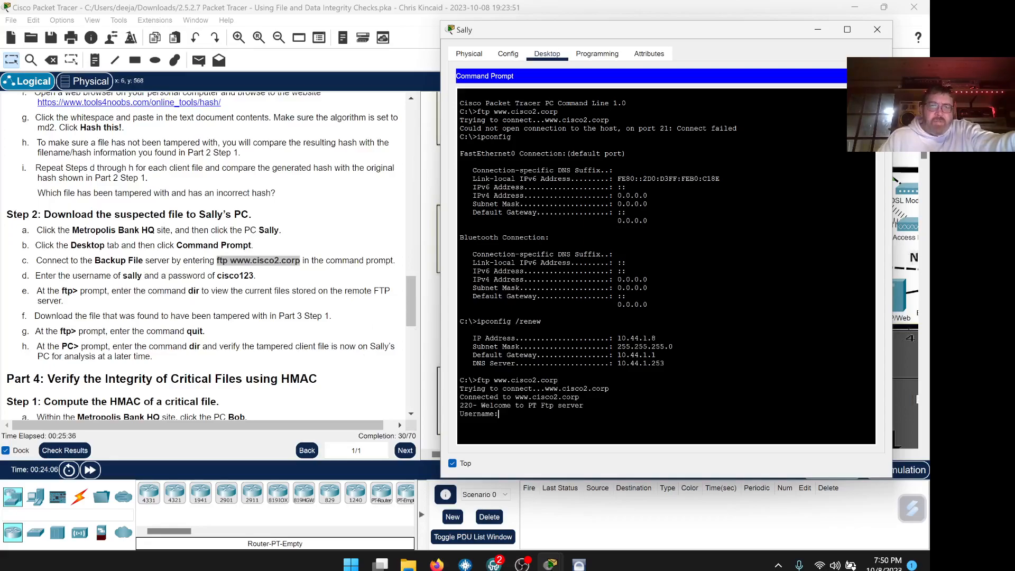
{"action": "type", "text": "sal"}
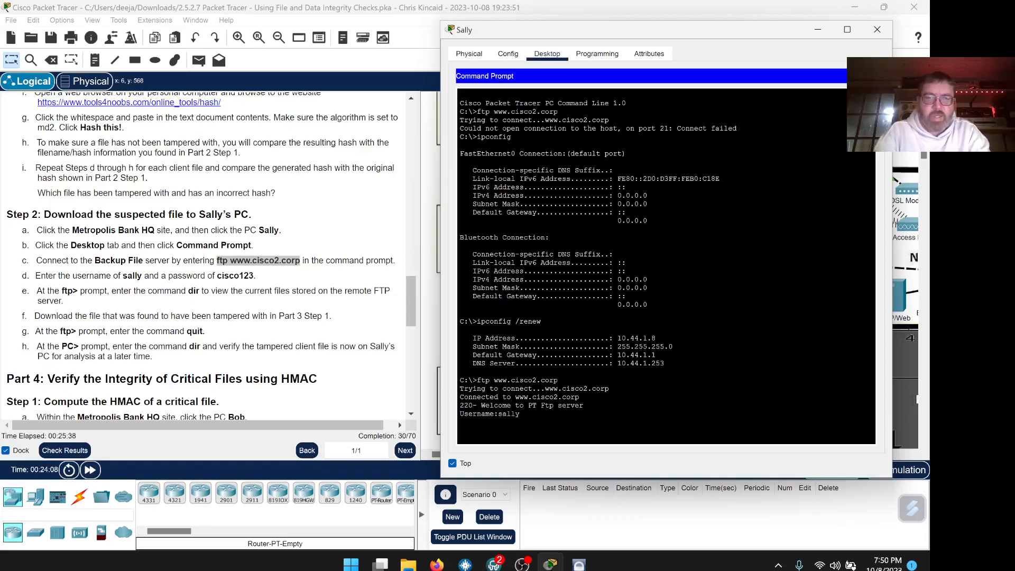
{"action": "type", "text": "ly"}
{"action": "key", "text": "Return"}
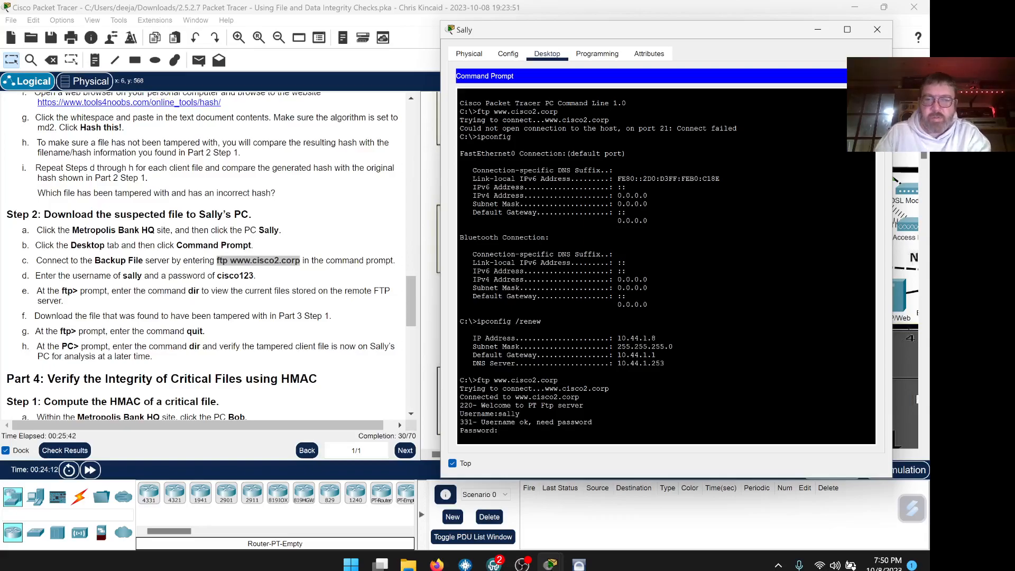
{"action": "key", "text": "Return"}
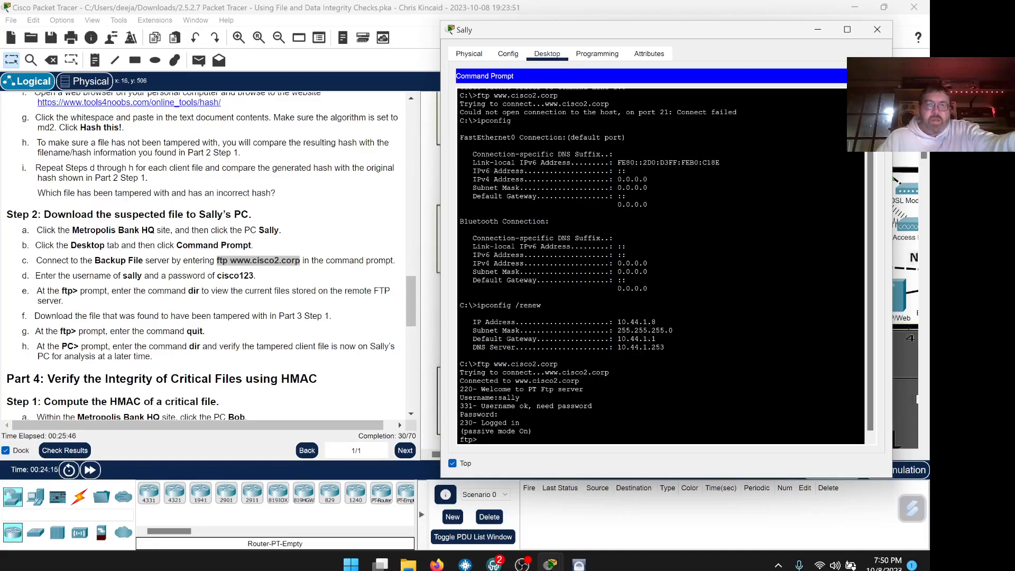
List the FTP server's files with dir and copy the SEclients.txt file name.
{"action": "type", "text": "dir"}
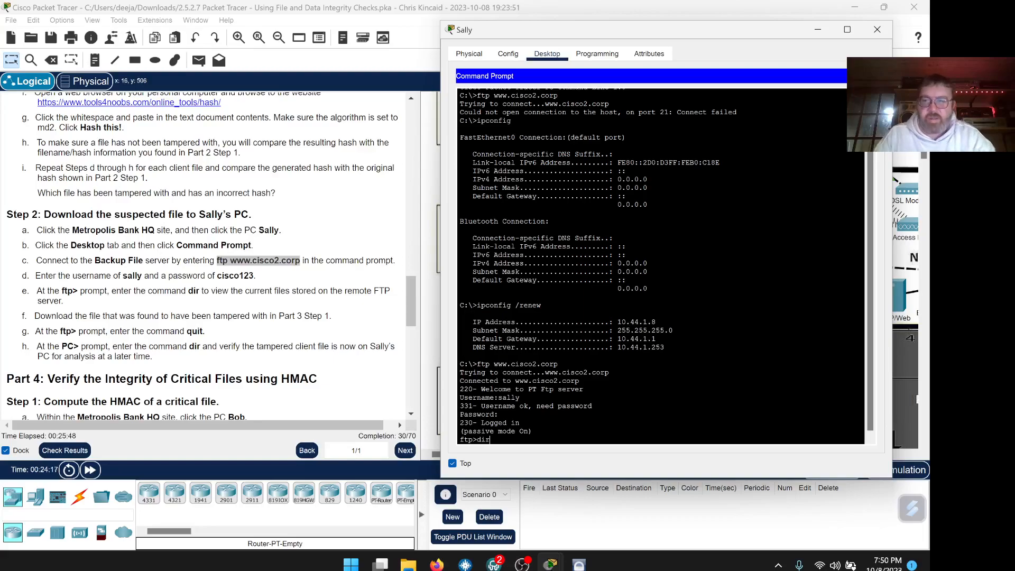
{"action": "key", "text": "Return"}
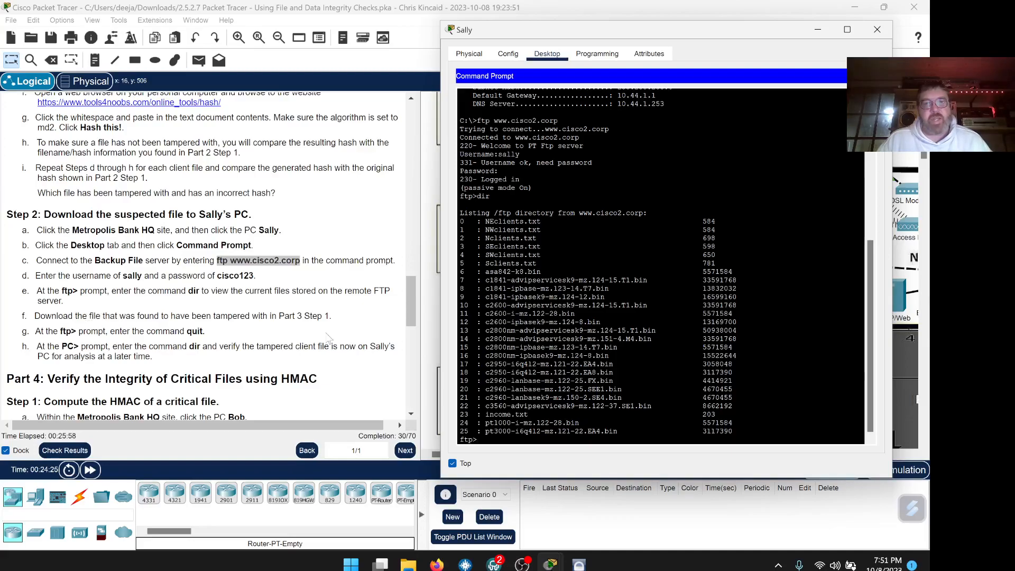
{"action": "scroll", "coordinate": [344, 331], "scroll_direction": "down", "scroll_amount": 1}
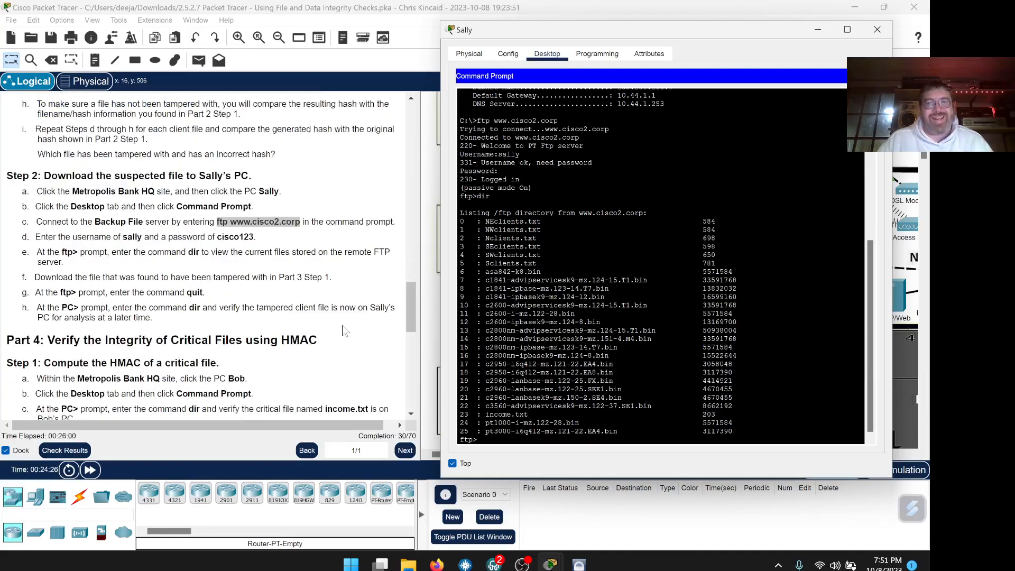
{"action": "left_click_drag", "start_coordinate": [541, 246], "coordinate": [485, 246]}
{"action": "right_click", "coordinate": [512, 251]}
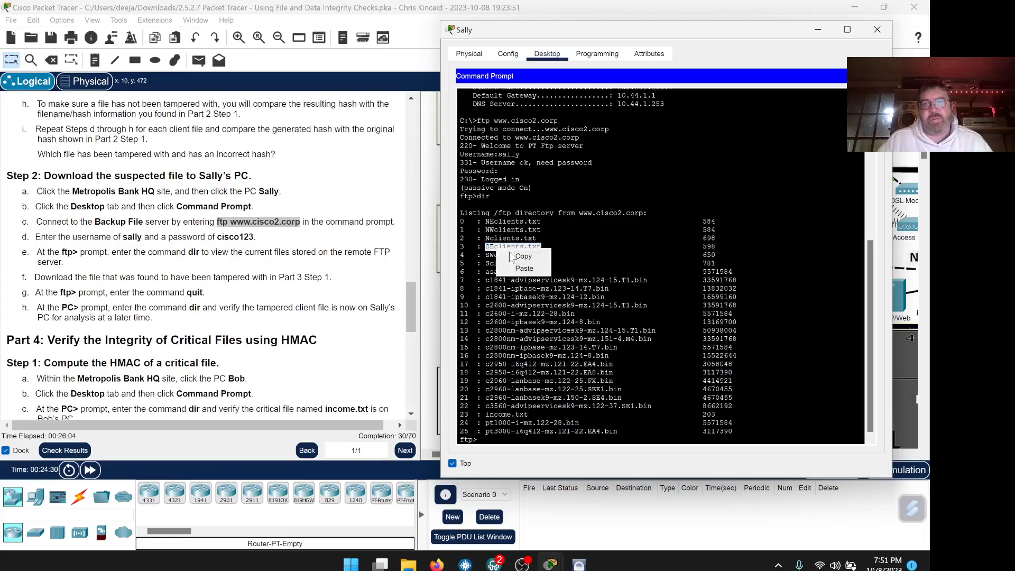
{"action": "left_click", "coordinate": [523, 257]}
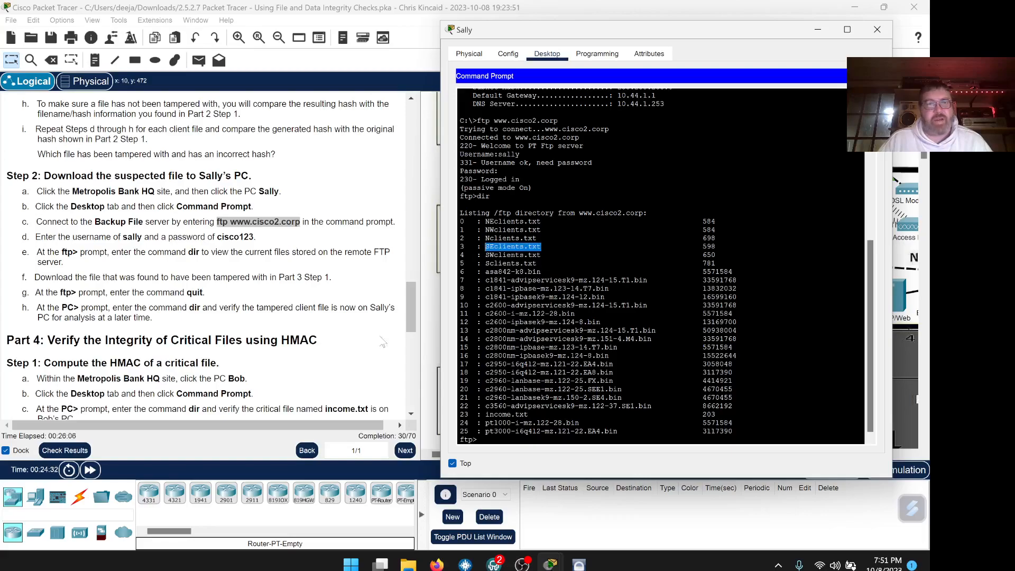
{"action": "scroll", "coordinate": [339, 343], "scroll_direction": "down", "scroll_amount": 1}
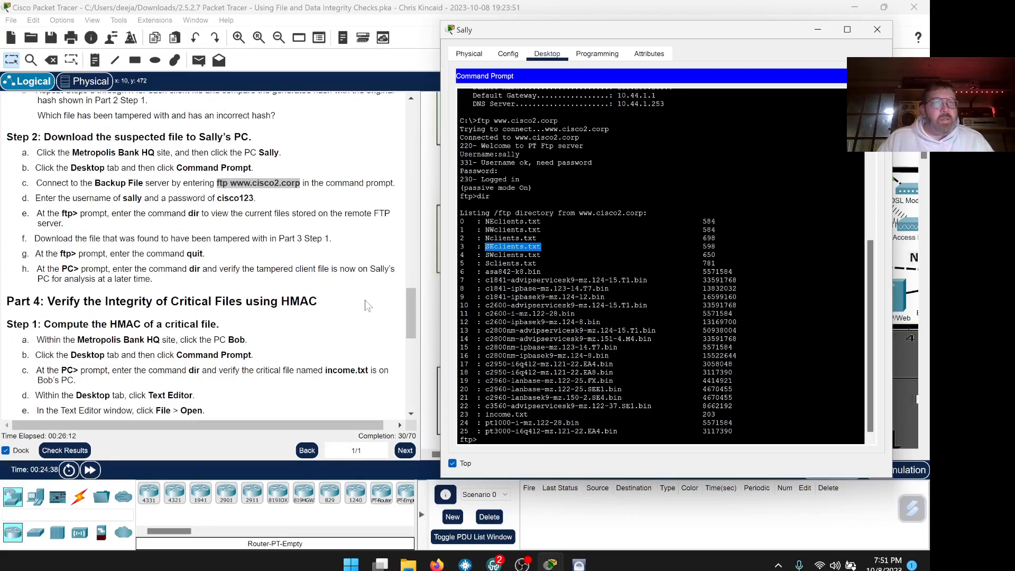
{"action": "scroll", "coordinate": [661, 266], "scroll_direction": "down", "scroll_amount": 1}
Download SEclients.txt with get, then quit the FTP session.
{"action": "left_click", "coordinate": [478, 437]}
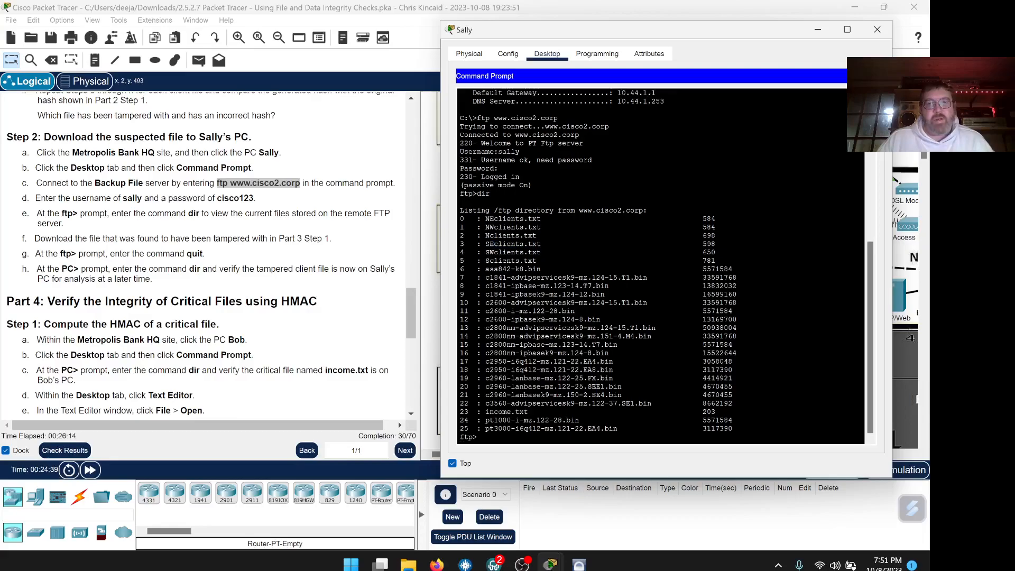
{"action": "type", "text": "get"}
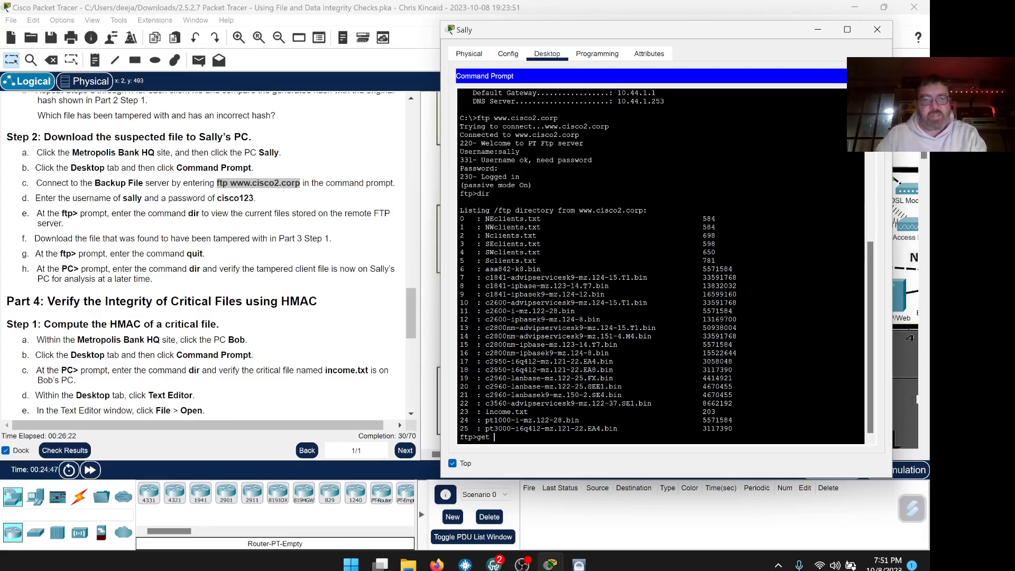
{"action": "type", "text": "SEclients.txt"}
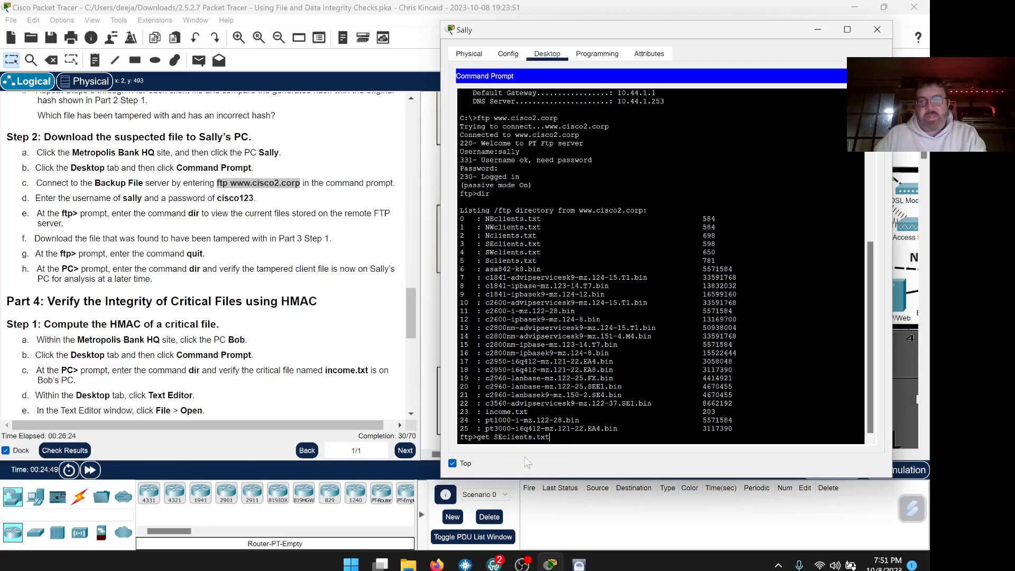
{"action": "key", "text": "Return"}
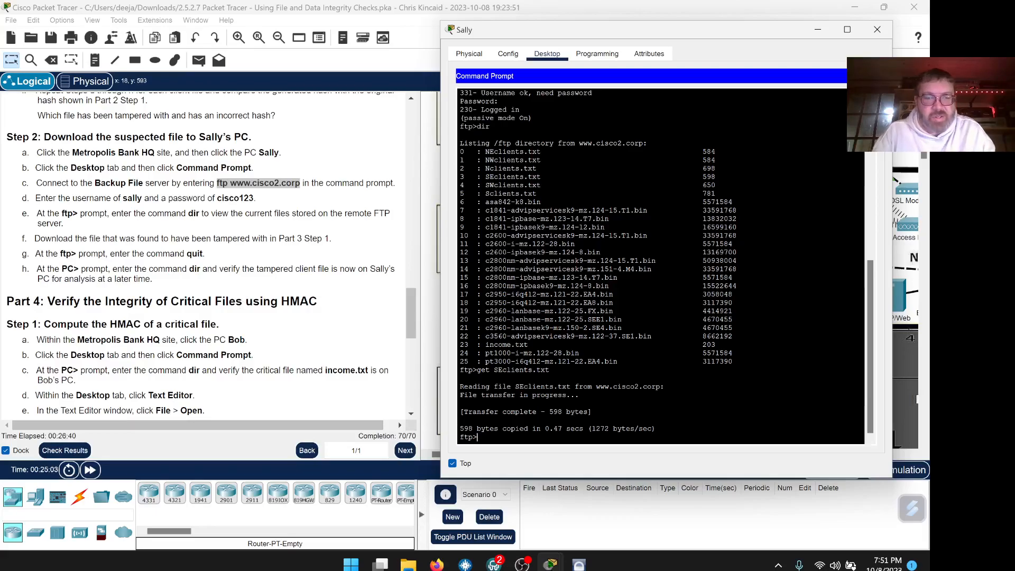
{"action": "type", "text": "it"}
{"action": "key", "text": "Return"}
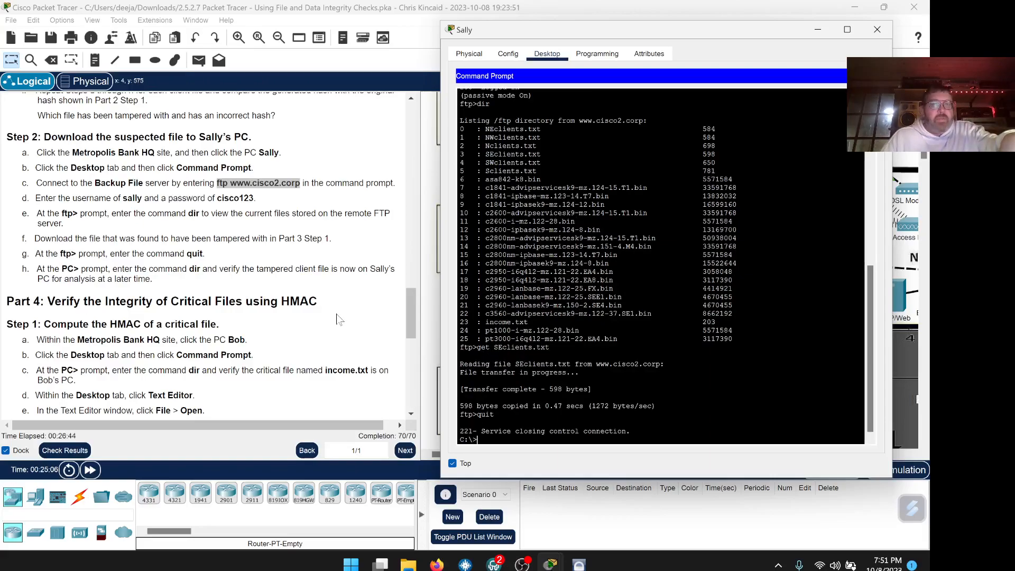
{"action": "scroll", "coordinate": [333, 324], "scroll_direction": "down", "scroll_amount": 3}
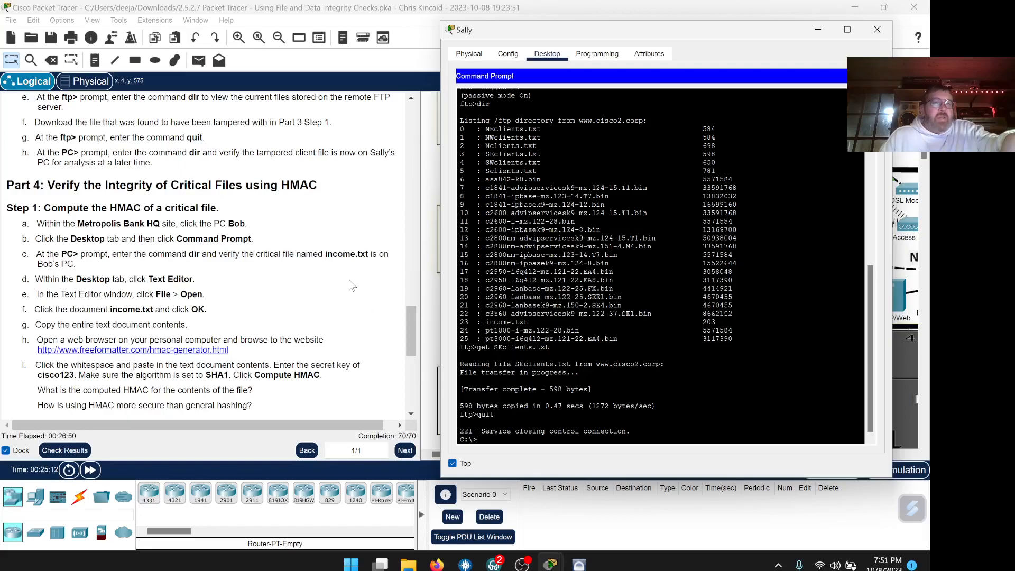
{"action": "scroll", "coordinate": [350, 285], "scroll_direction": "down", "scroll_amount": 1}
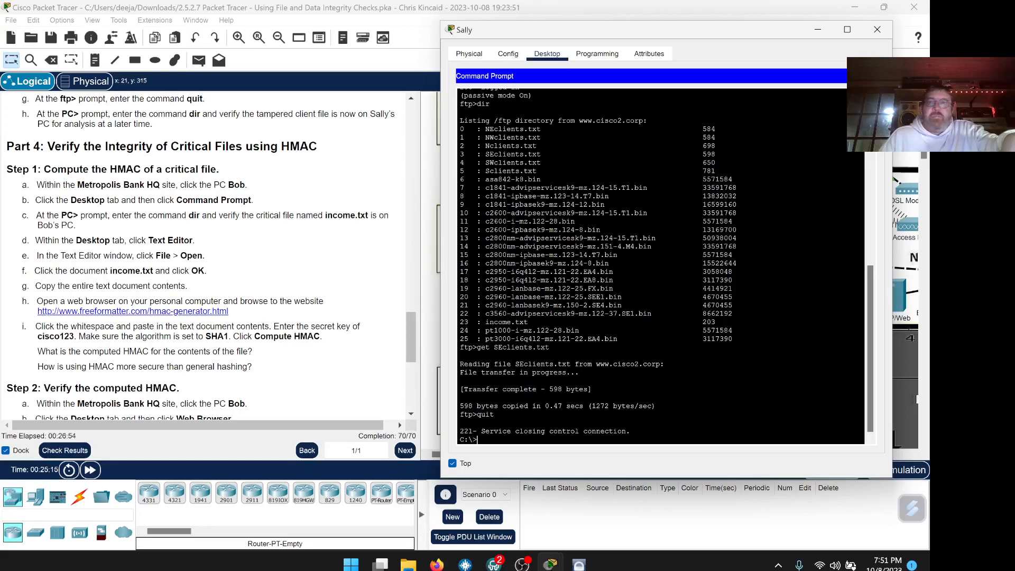
{"action": "left_click", "coordinate": [887, 33]}
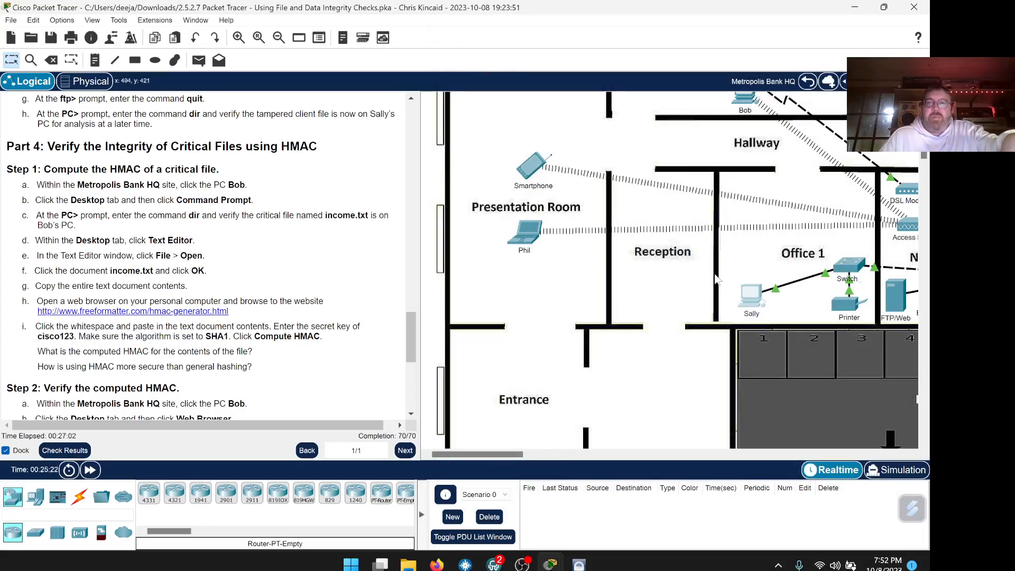
{"action": "scroll", "coordinate": [713, 279], "scroll_direction": "up", "scroll_amount": 1}
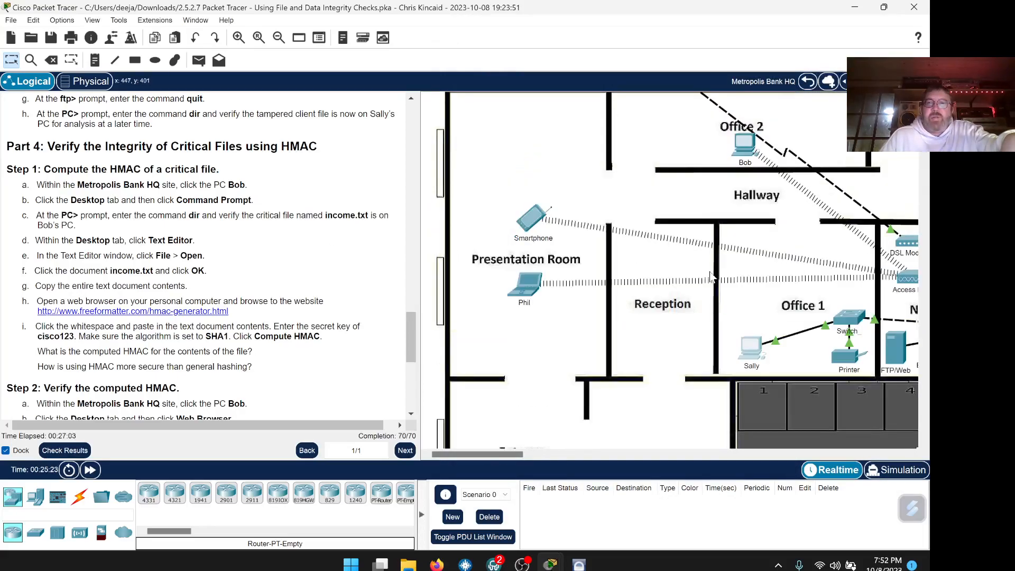
{"action": "left_click", "coordinate": [742, 148]}
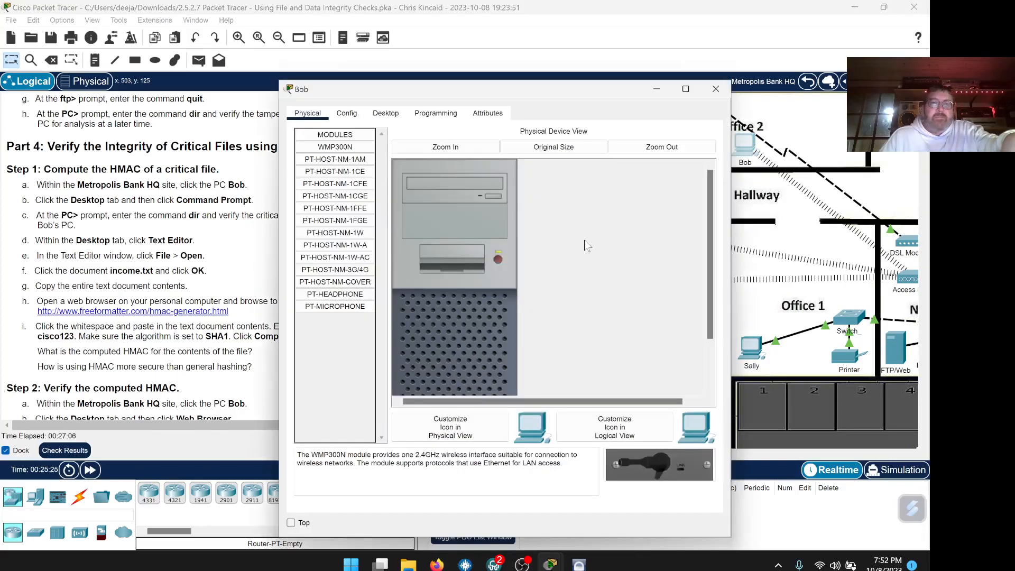
{"action": "left_click", "coordinate": [299, 524]}
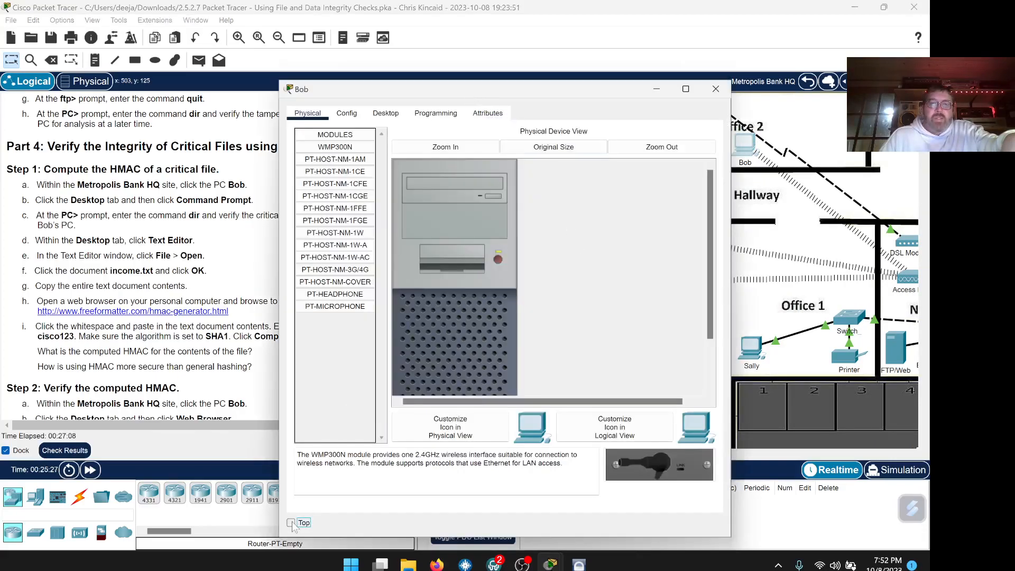
{"action": "left_click_drag", "start_coordinate": [491, 90], "coordinate": [647, 74]}
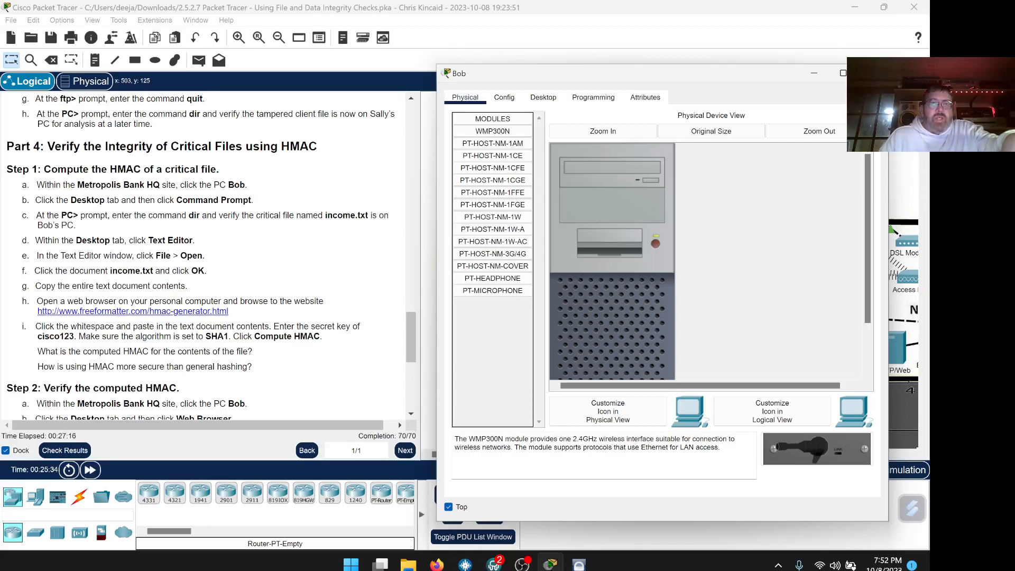
{"action": "left_click", "coordinate": [550, 100]}
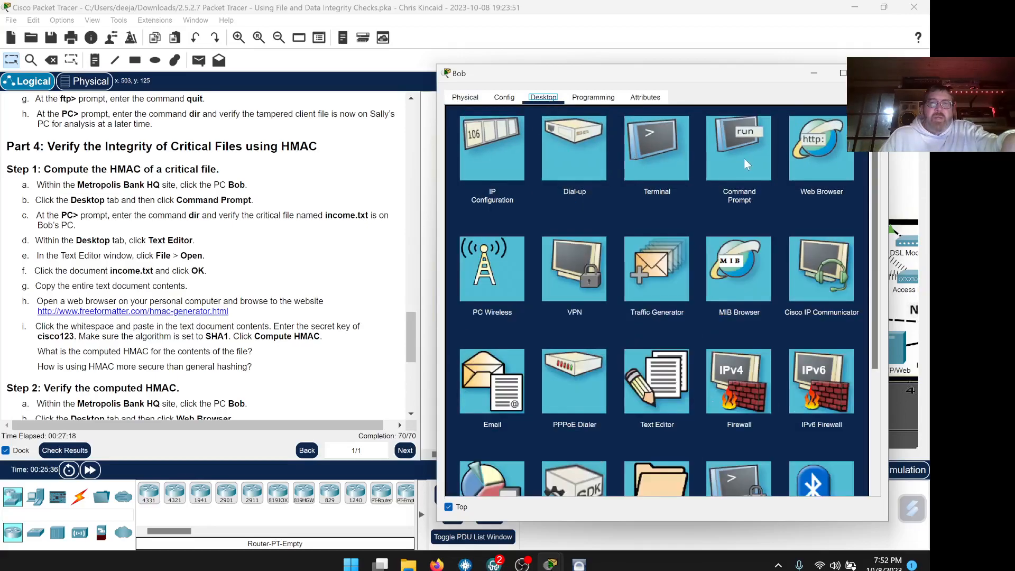
{"action": "left_click", "coordinate": [747, 165]}
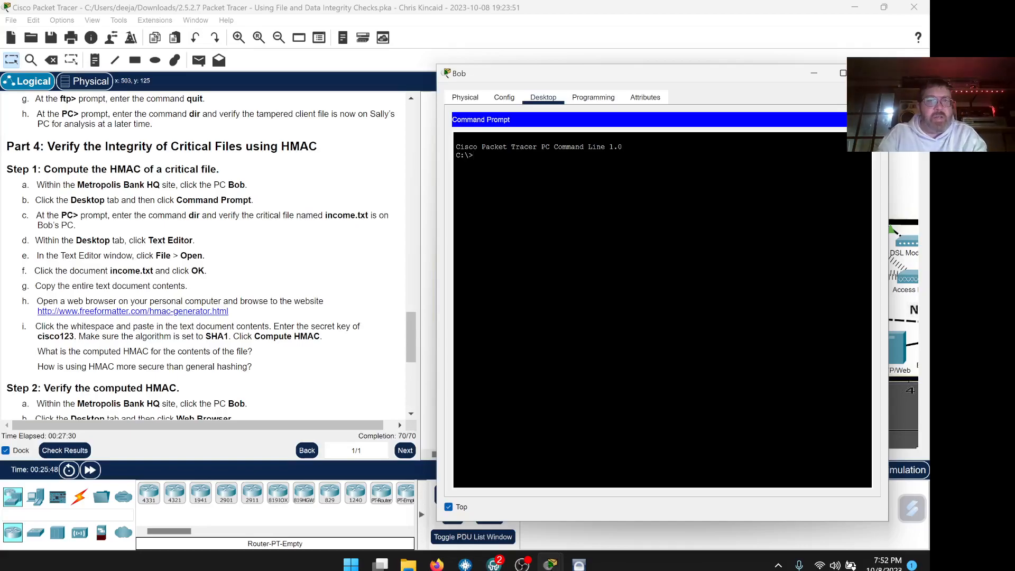
Run dir on Bob's C: drive, confirm income.txt (203 bytes), then close the Command Prompt.
{"action": "key", "text": "Return"}
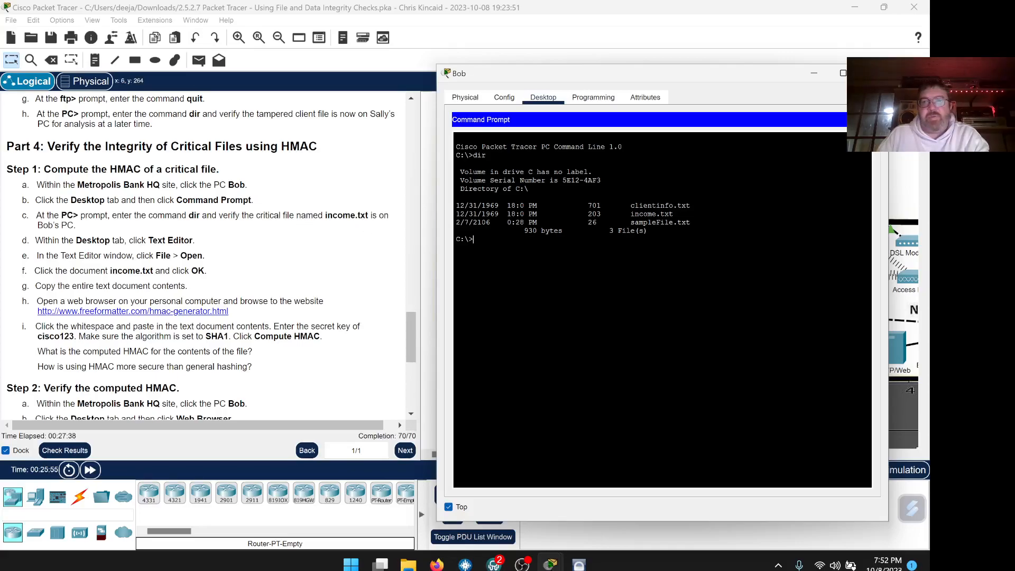
{"action": "left_click_drag", "start_coordinate": [677, 214], "coordinate": [643, 214]}
{"action": "left_click", "coordinate": [643, 214]}
{"action": "scroll", "coordinate": [287, 259], "scroll_direction": "down", "scroll_amount": 1}
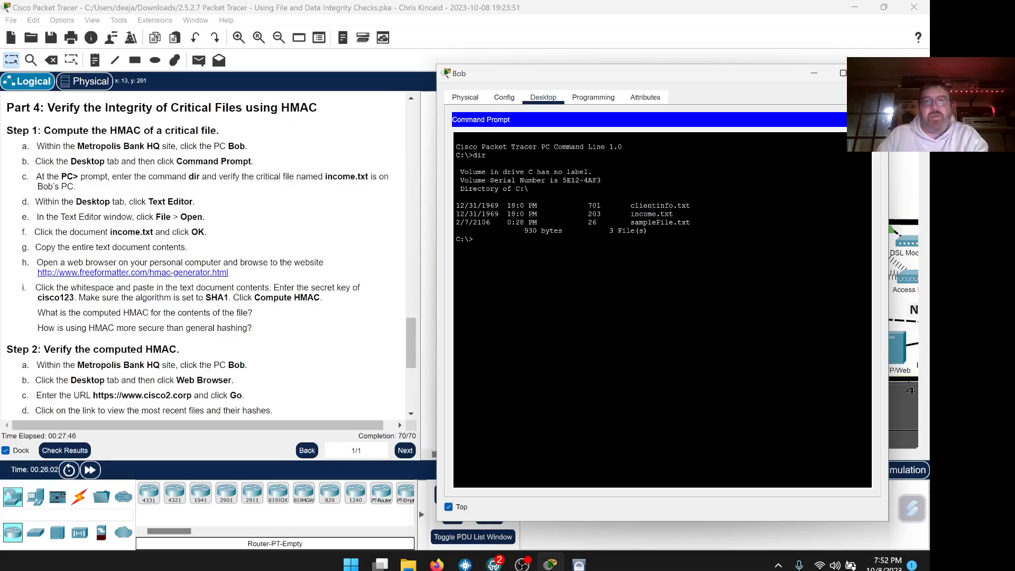
{"action": "left_click", "coordinate": [865, 119]}
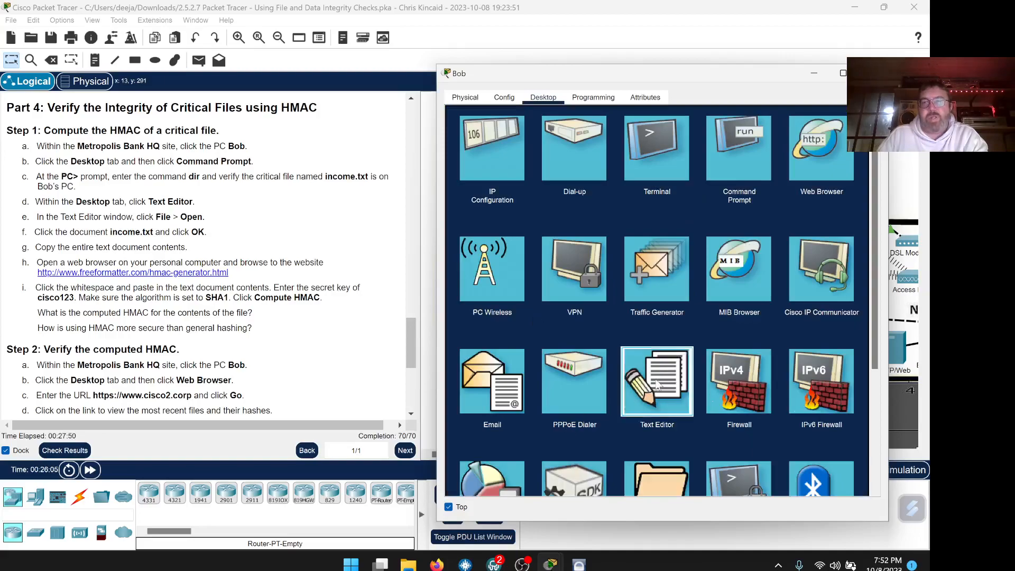
Open income.txt in Bob's Text Editor to show the INCOME table with totals 22,000 and 22,450.
{"action": "left_click", "coordinate": [658, 385]}
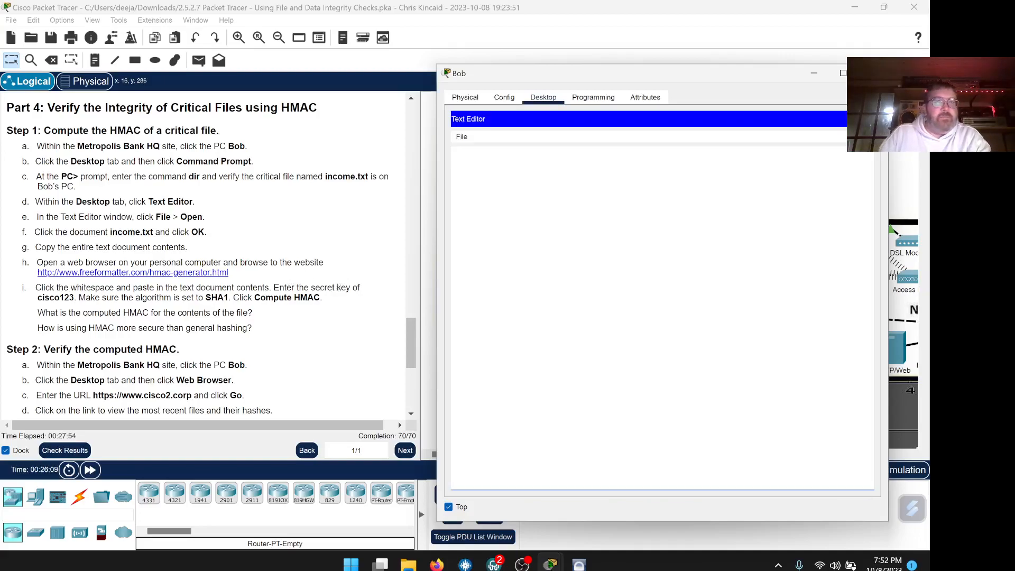
{"action": "left_click", "coordinate": [462, 137]}
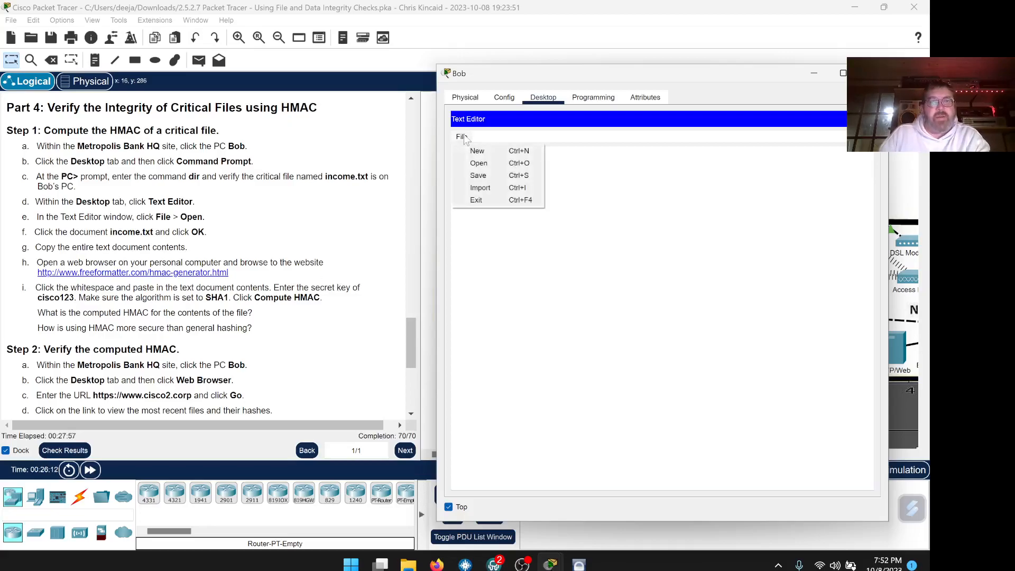
{"action": "left_click", "coordinate": [483, 167]}
{"action": "left_click", "coordinate": [572, 283]}
{"action": "left_click", "coordinate": [714, 376]}
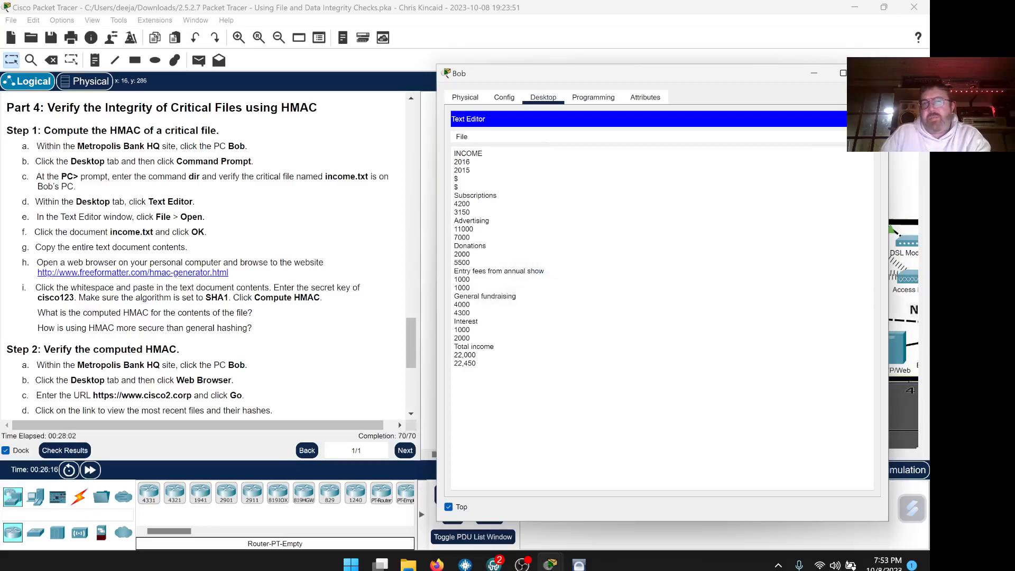
{"action": "scroll", "coordinate": [314, 287], "scroll_direction": "down", "scroll_amount": 1}
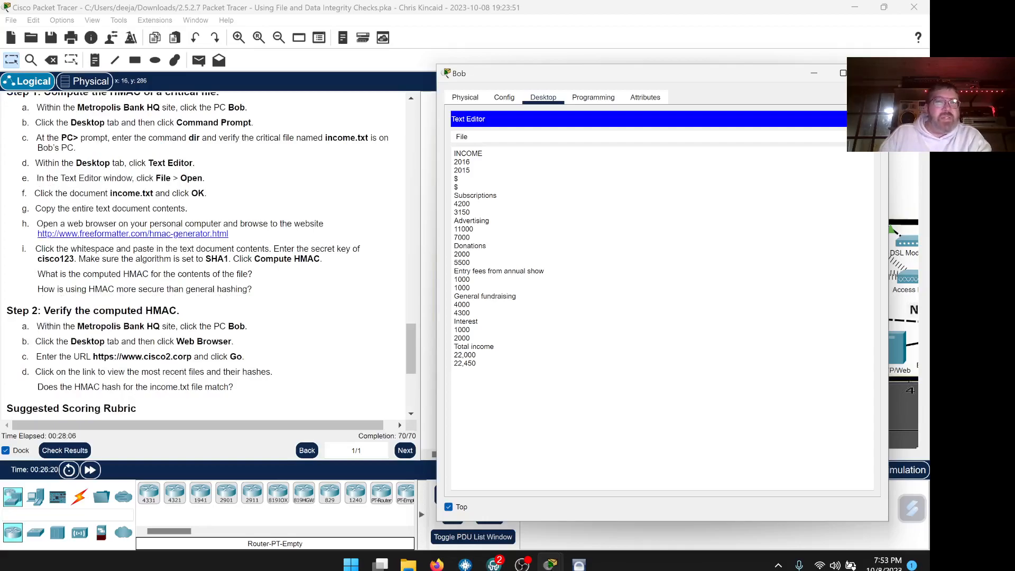
Copy the HMAC generator address from the lab and load it in a new Firefox tab.
{"action": "left_click", "coordinate": [228, 237]}
{"action": "left_click_drag", "start_coordinate": [230, 239], "coordinate": [38, 236]}
{"action": "right_click", "coordinate": [46, 237]}
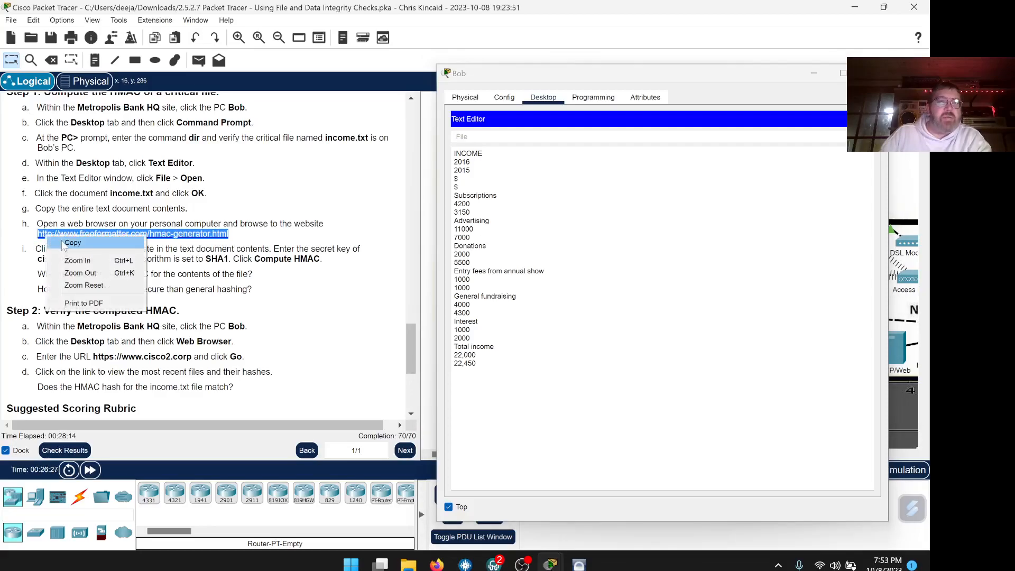
{"action": "left_click", "coordinate": [64, 243]}
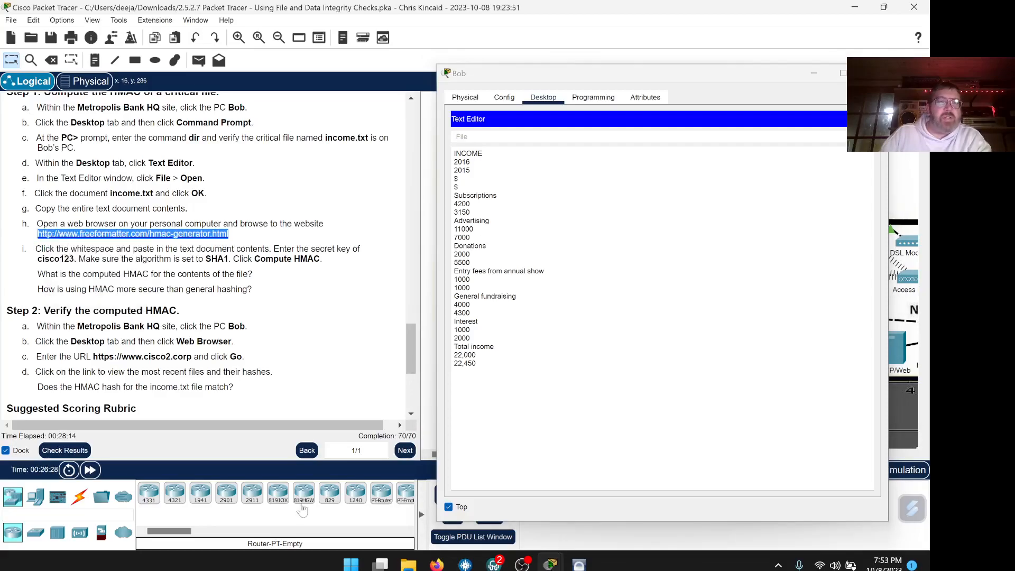
{"action": "left_click", "coordinate": [436, 565]}
{"action": "left_click_drag", "start_coordinate": [501, 76], "coordinate": [783, 114]}
{"action": "left_click", "coordinate": [776, 16]}
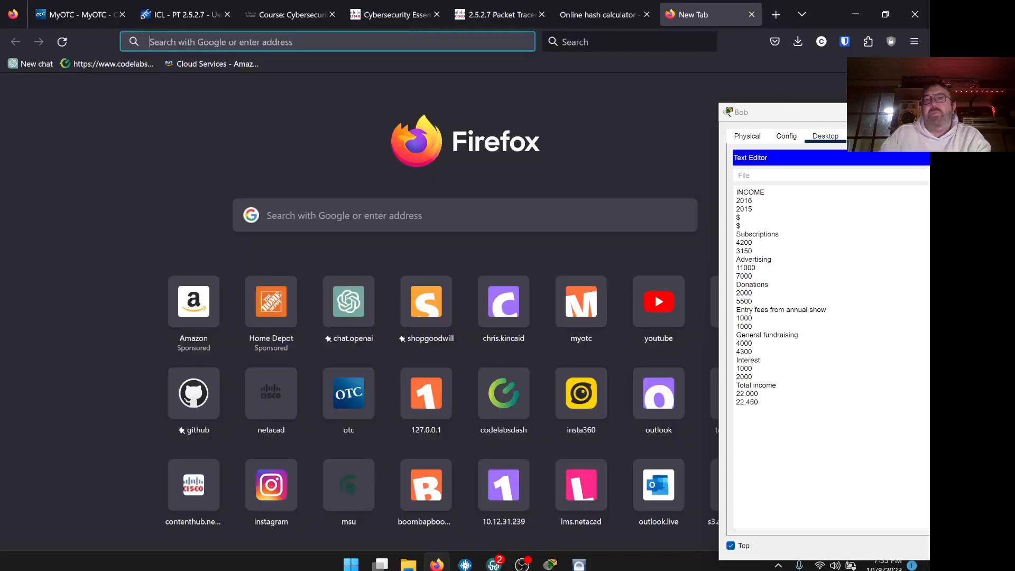
{"action": "right_click", "coordinate": [412, 43]}
{"action": "left_click", "coordinate": [425, 153]}
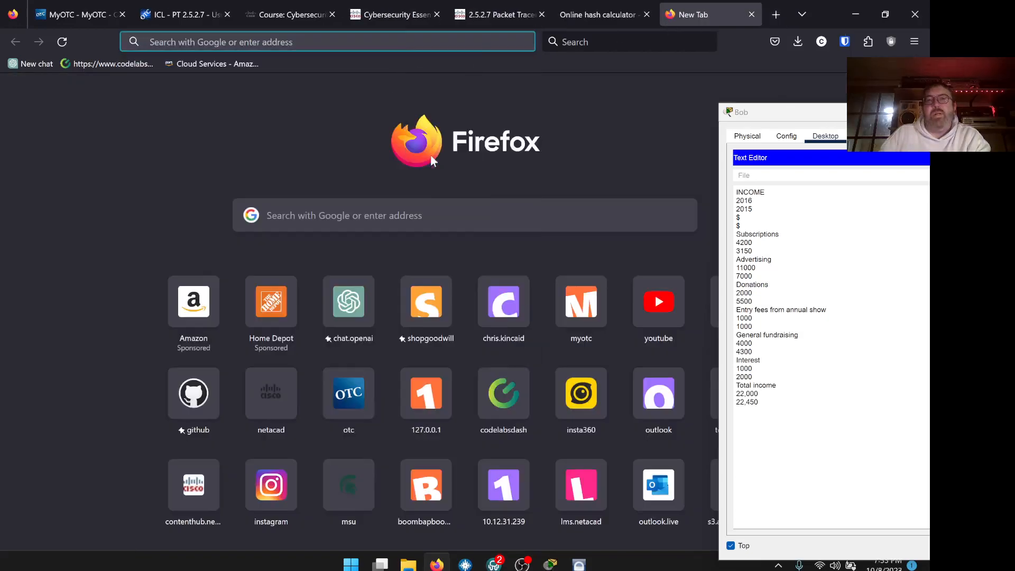
Close the old Tools4noobs hash calculator tab, keeping FreeFormatter's HMAC generator open.
{"action": "left_click", "coordinate": [596, 15]}
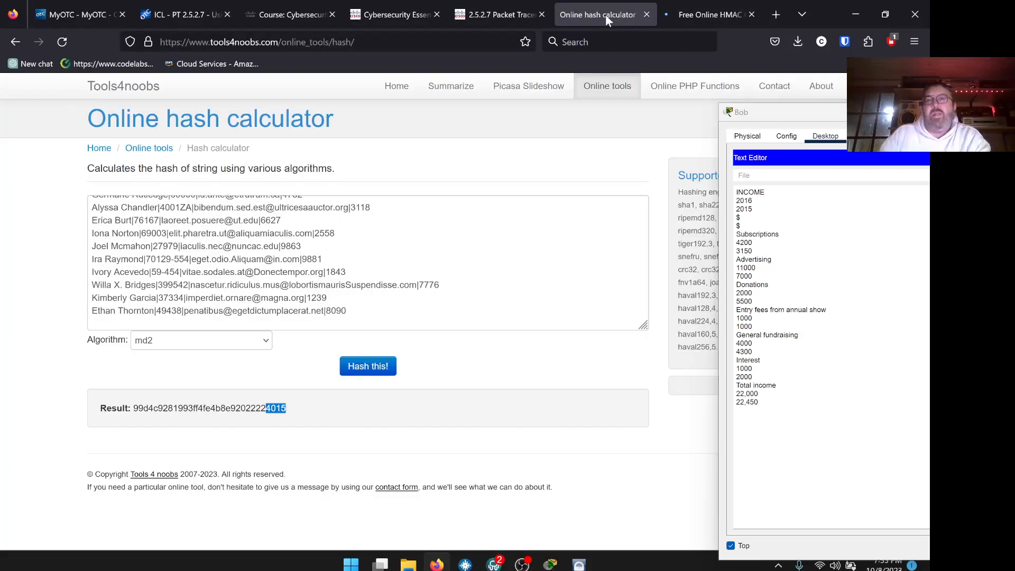
{"action": "left_click_drag", "start_coordinate": [569, 14], "coordinate": [496, 14]}
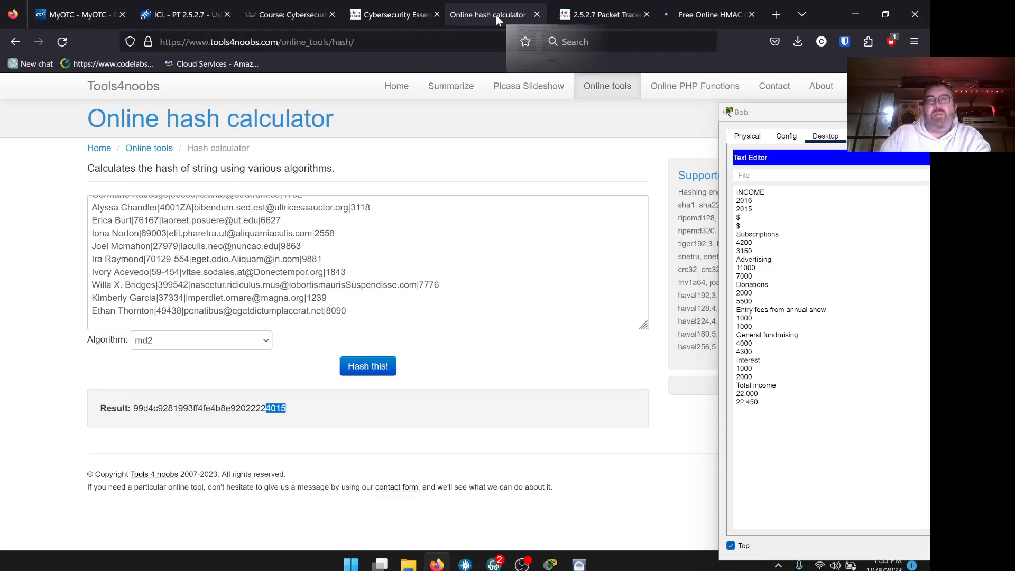
{"action": "left_click", "coordinate": [542, 15]}
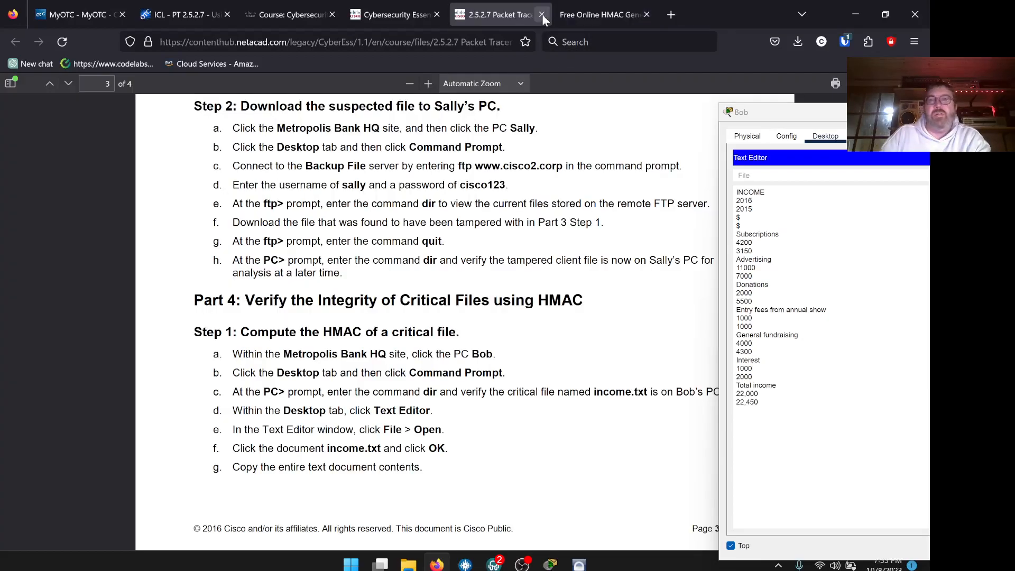
{"action": "left_click", "coordinate": [594, 14]}
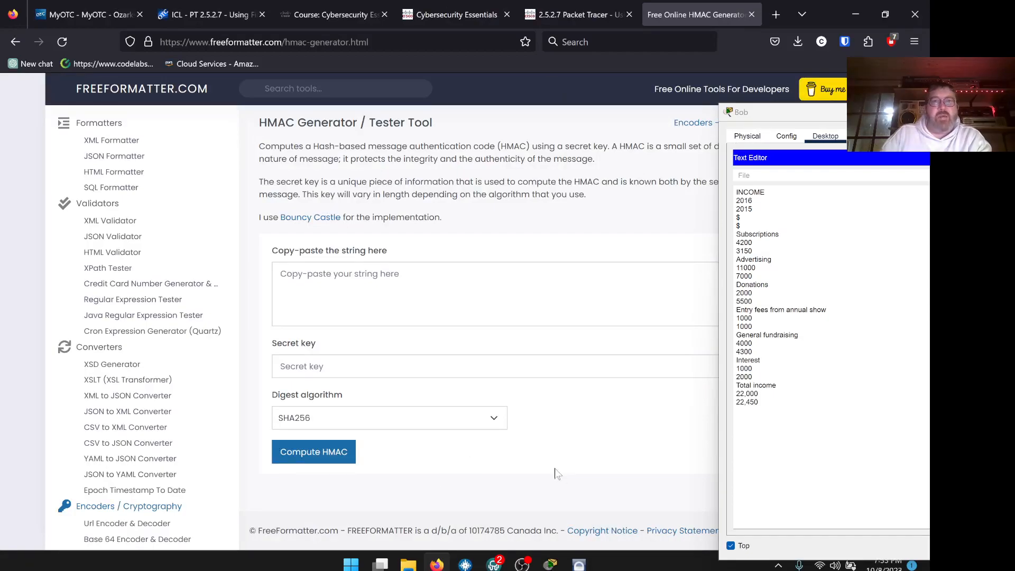
{"action": "mouse_move", "coordinate": [468, 565]}
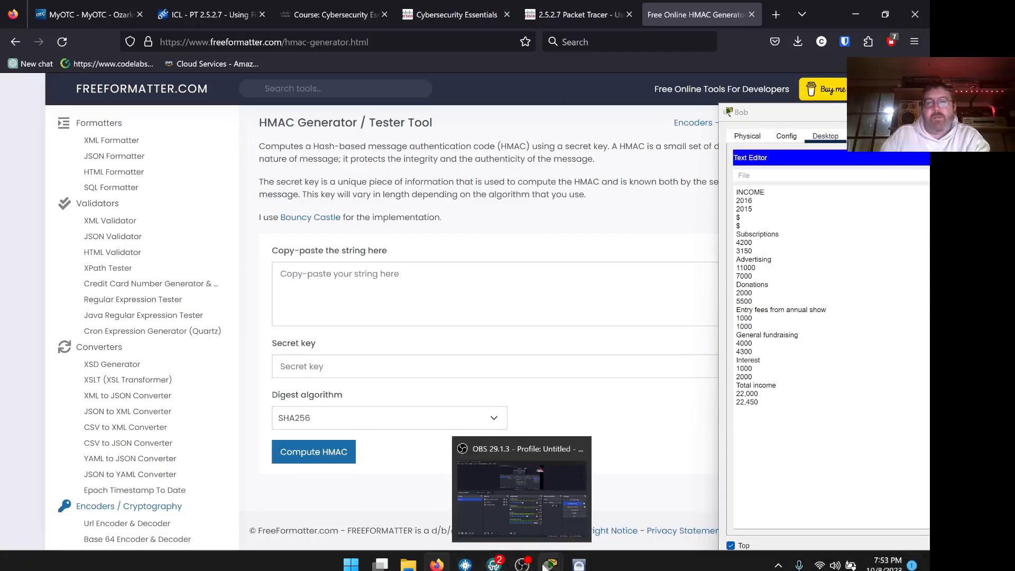
Select all of Bob's income.txt text and ready the HMAC generator's string box.
{"action": "left_click", "coordinate": [436, 564]}
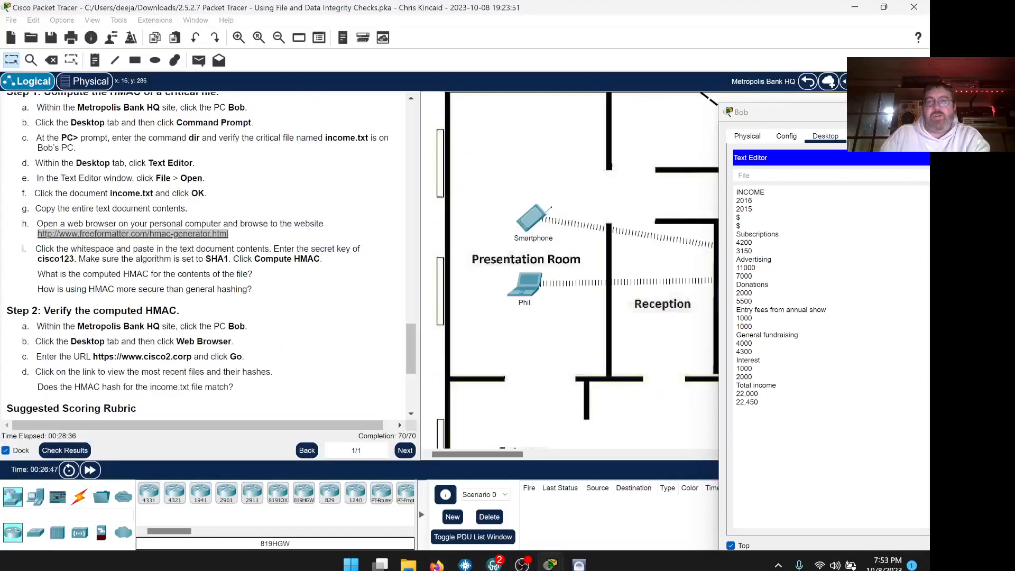
{"action": "scroll", "coordinate": [341, 280], "scroll_direction": "down", "scroll_amount": 1}
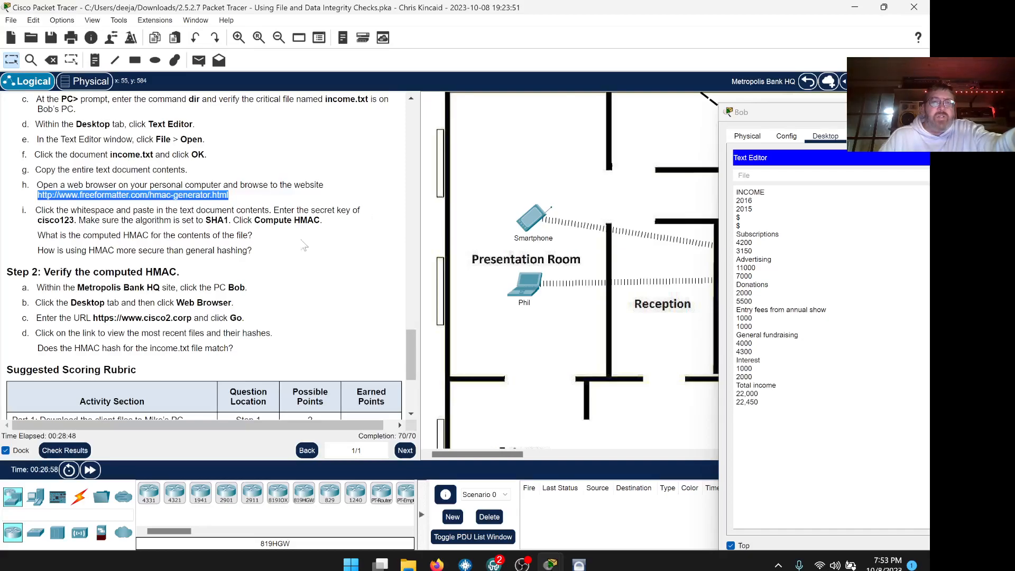
{"action": "left_click_drag", "start_coordinate": [774, 113], "coordinate": [651, 89]}
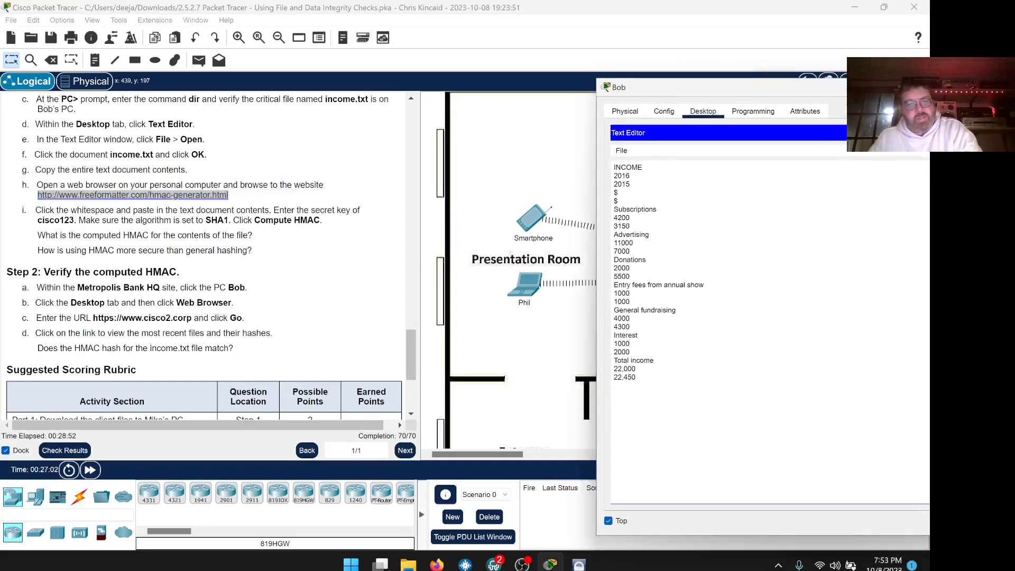
{"action": "key", "text": "ctrl+a"}
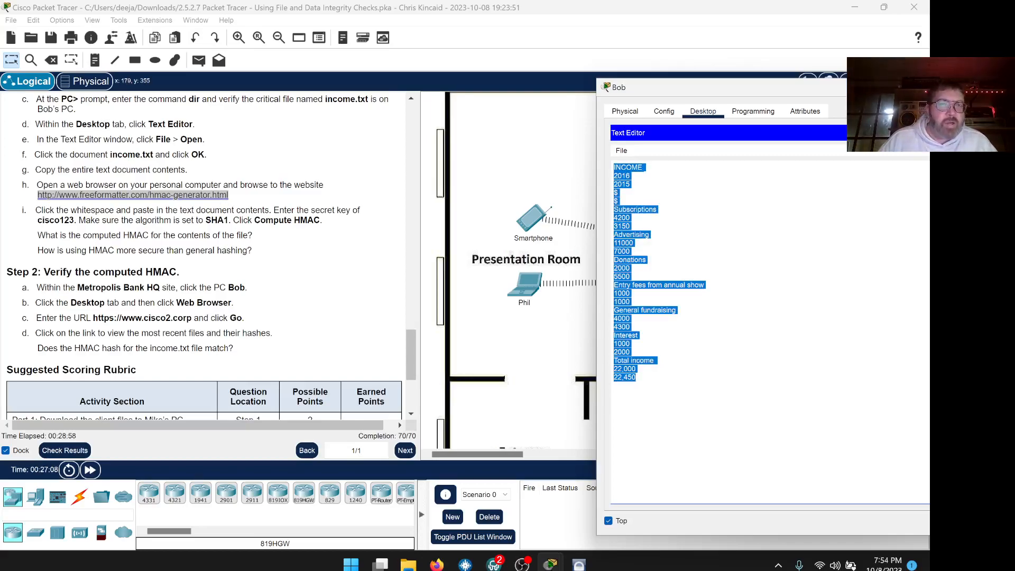
{"action": "left_click", "coordinate": [442, 564]}
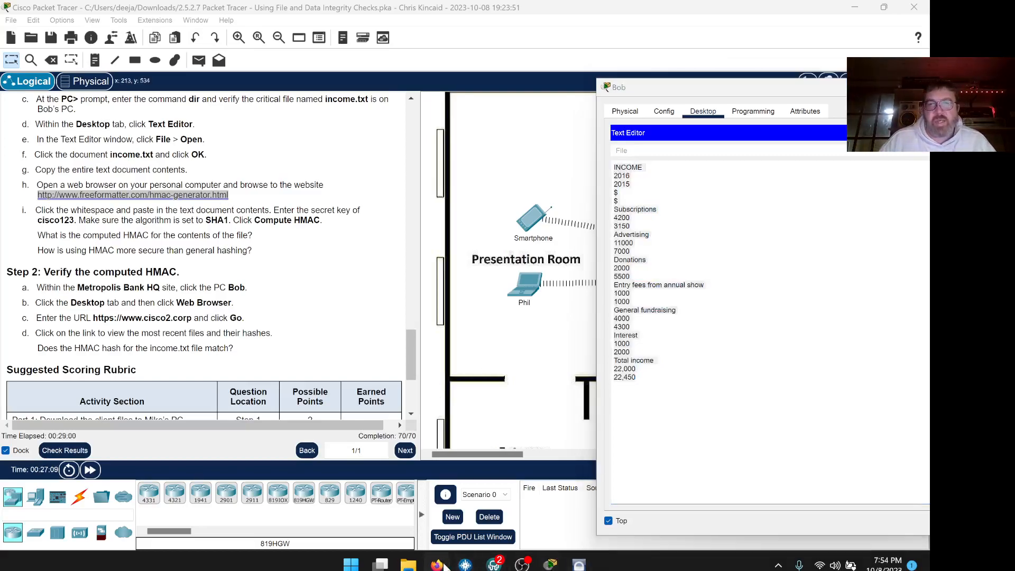
{"action": "left_click_drag", "start_coordinate": [674, 94], "coordinate": [820, 101]}
{"action": "left_click", "coordinate": [476, 288]}
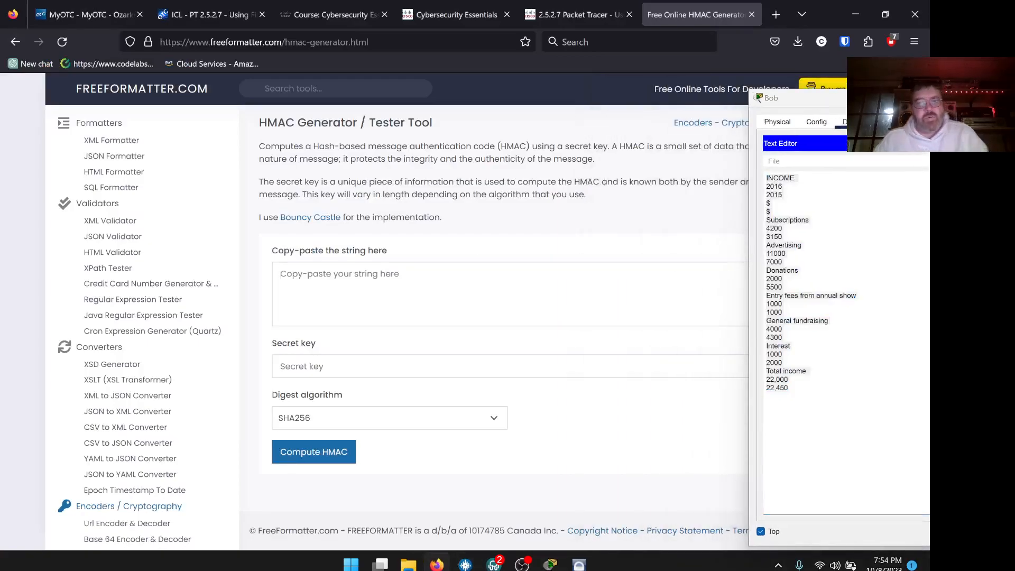
Paste the income file text into the HMAC Generator and enter the lab's secret key.
{"action": "key", "text": "ctrl+v"}
{"action": "key", "text": "Tab"}
{"action": "type", "text": "cisco123"}
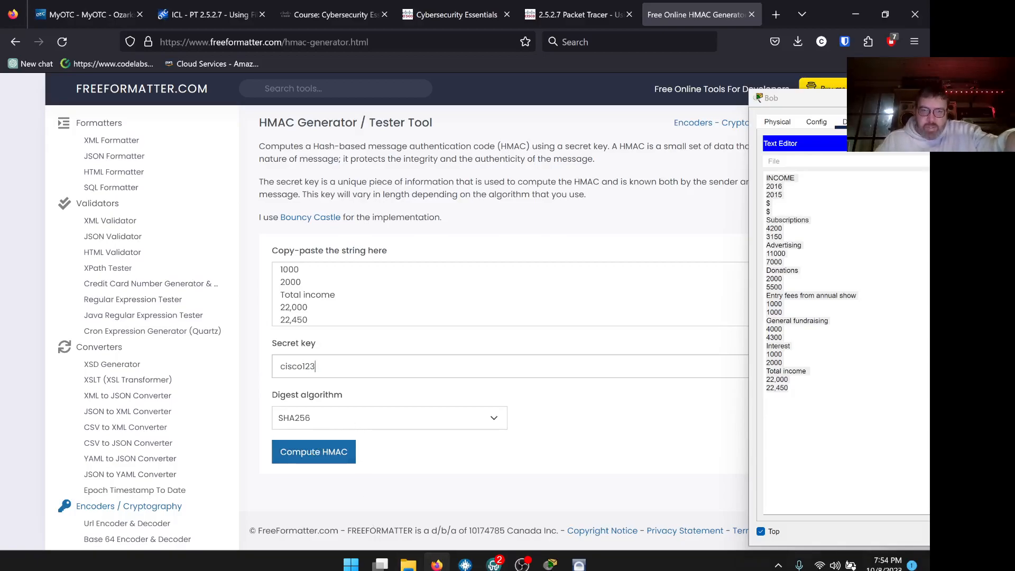
{"action": "left_click", "coordinate": [436, 564]}
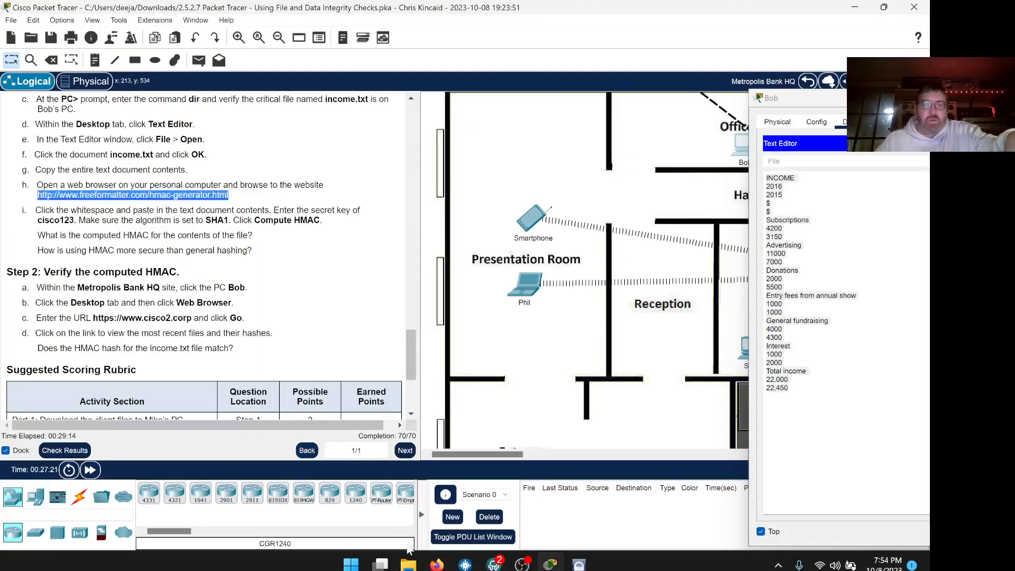
{"action": "left_click", "coordinate": [436, 564]}
Compute the SHA1 HMAC and copy the resulting hash 1b319bc7ba0adc63f2af2cafdc59f5279d46dd33.
{"action": "left_click", "coordinate": [415, 418]}
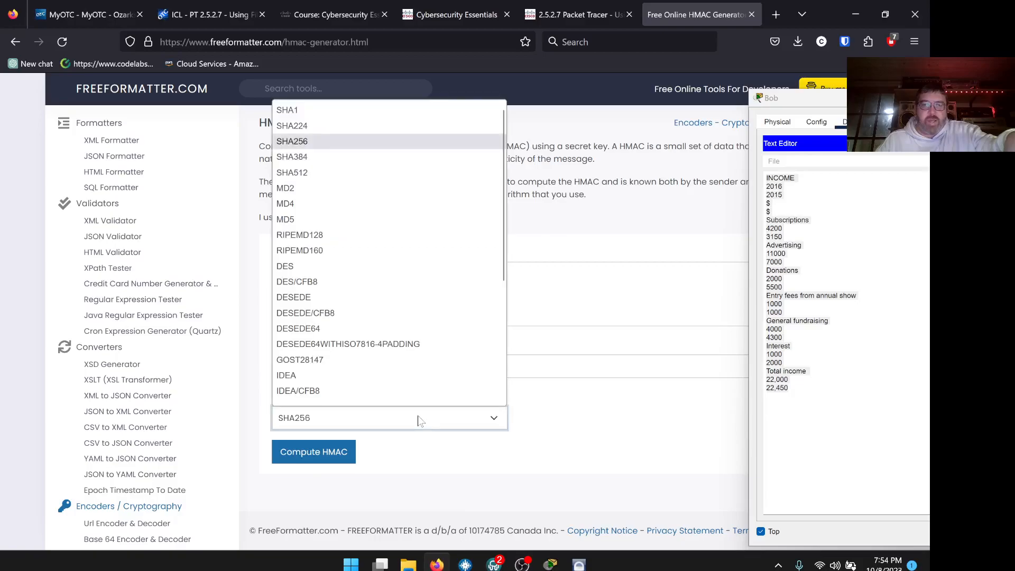
{"action": "left_click", "coordinate": [316, 109]}
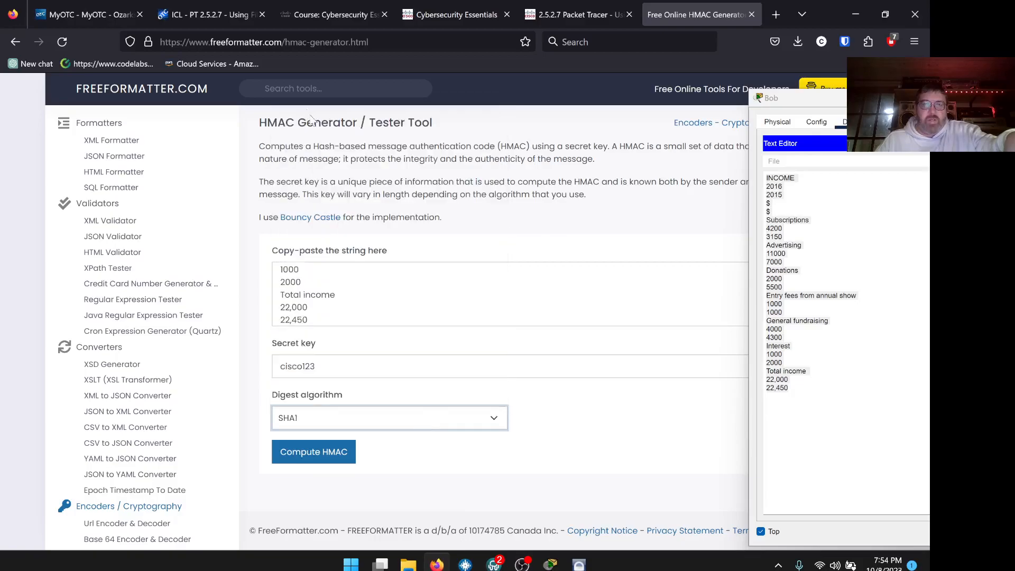
{"action": "left_click", "coordinate": [350, 453]}
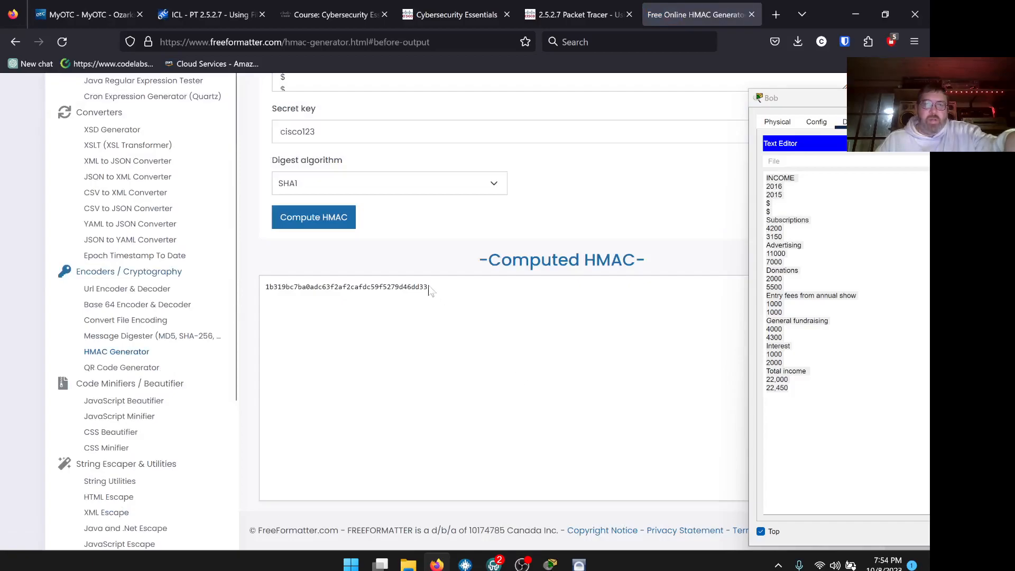
{"action": "left_click_drag", "start_coordinate": [437, 287], "coordinate": [266, 294]}
{"action": "right_click", "coordinate": [279, 289]}
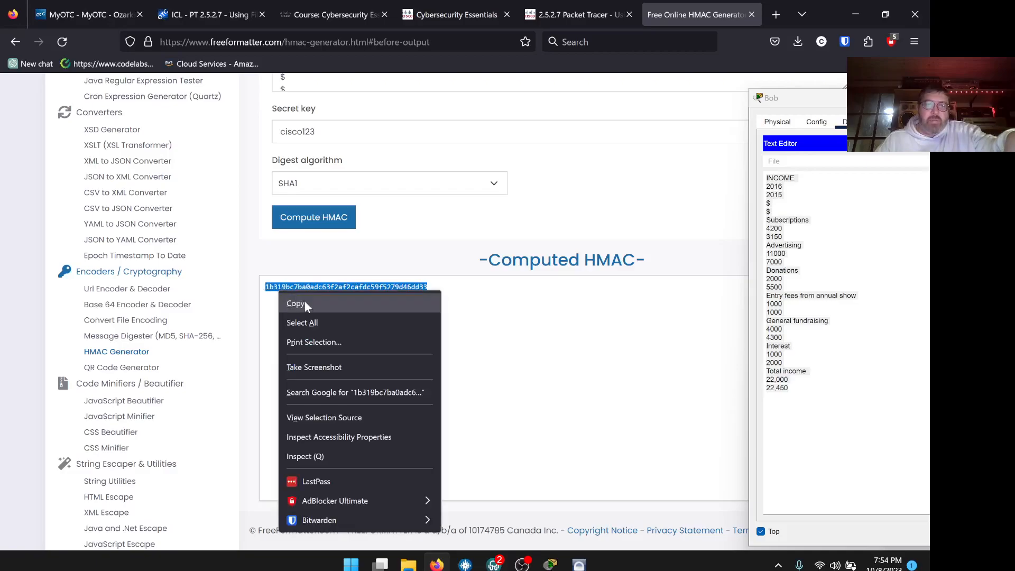
{"action": "left_click", "coordinate": [316, 303]}
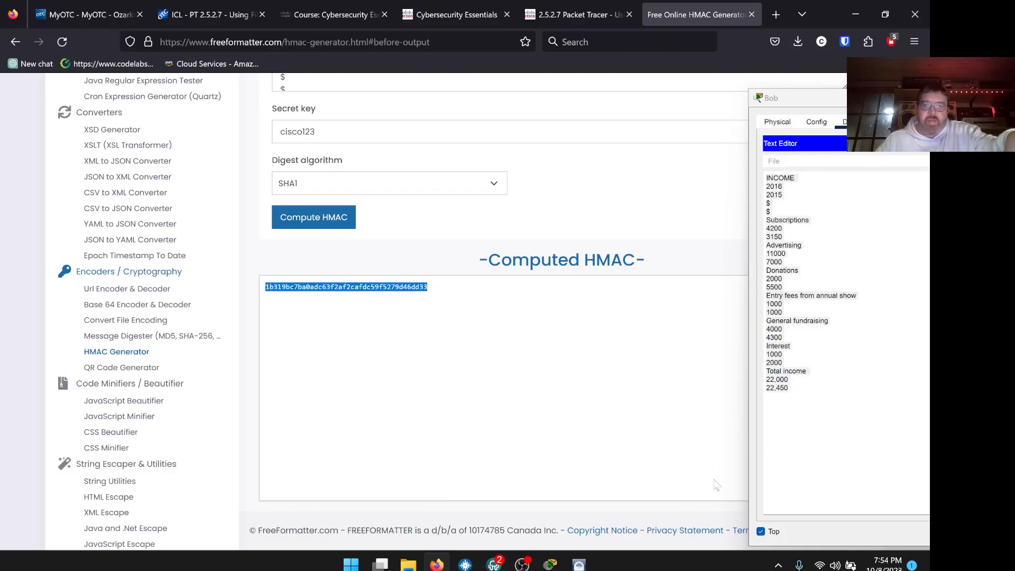
{"action": "left_click", "coordinate": [437, 565]}
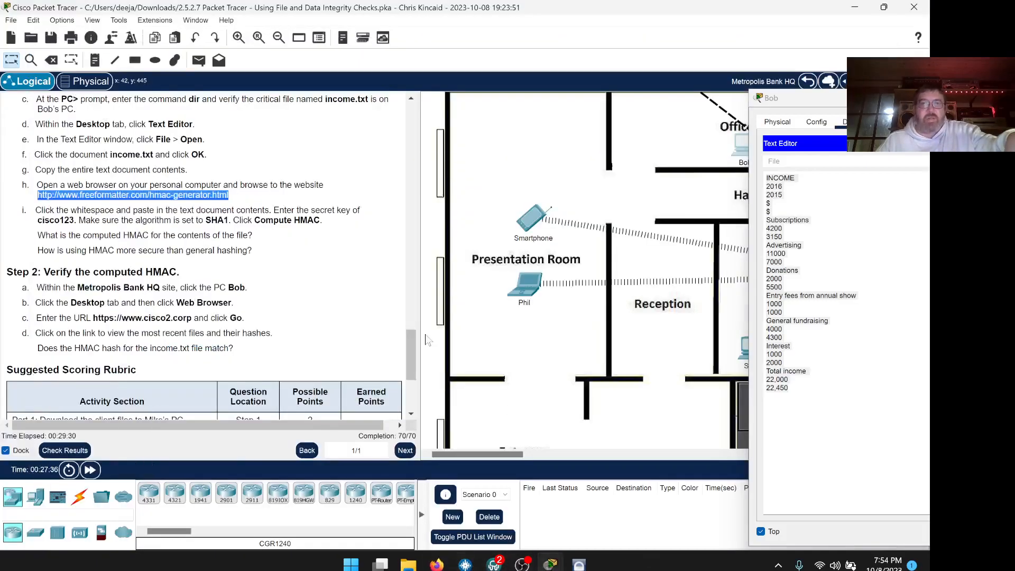
Scroll the lab instructions and clear the highlighted address in them.
{"action": "scroll", "coordinate": [343, 241], "scroll_direction": "down", "scroll_amount": 1}
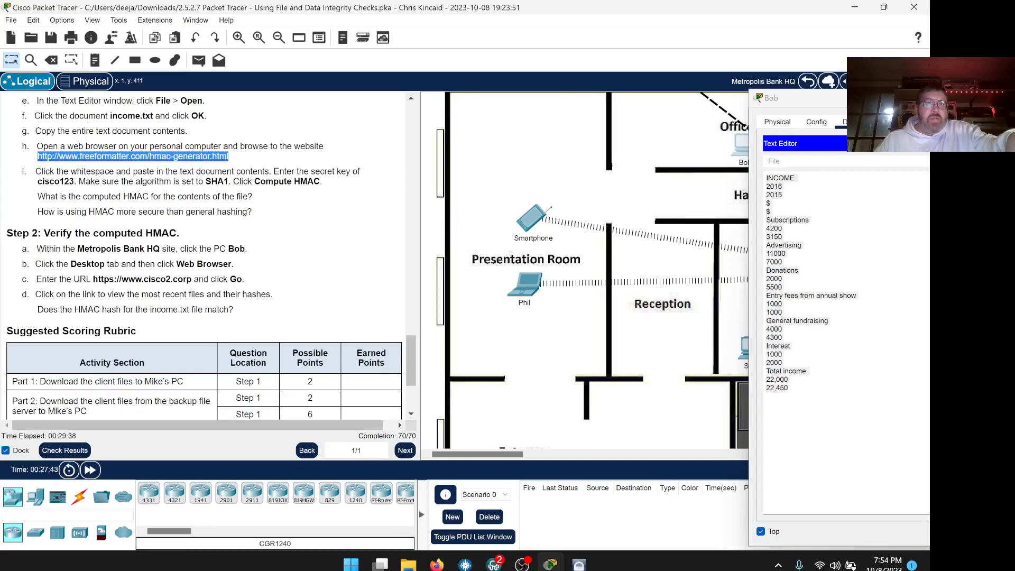
{"action": "left_click", "coordinate": [266, 215]}
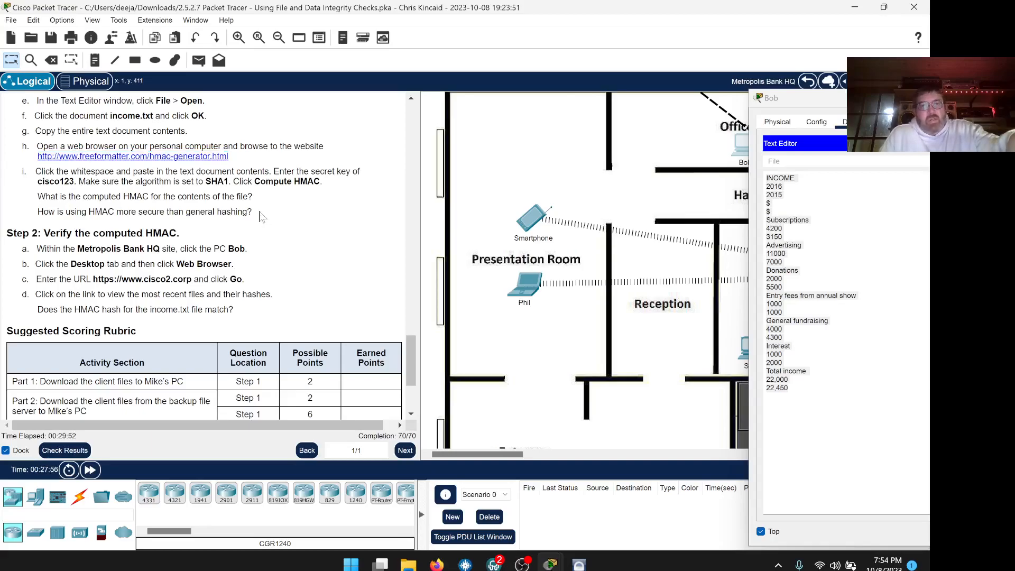
In the lab instructions PDF, type 'The secret key makes it more secure' into the first HMAC answer.
{"action": "left_click", "coordinate": [437, 563]}
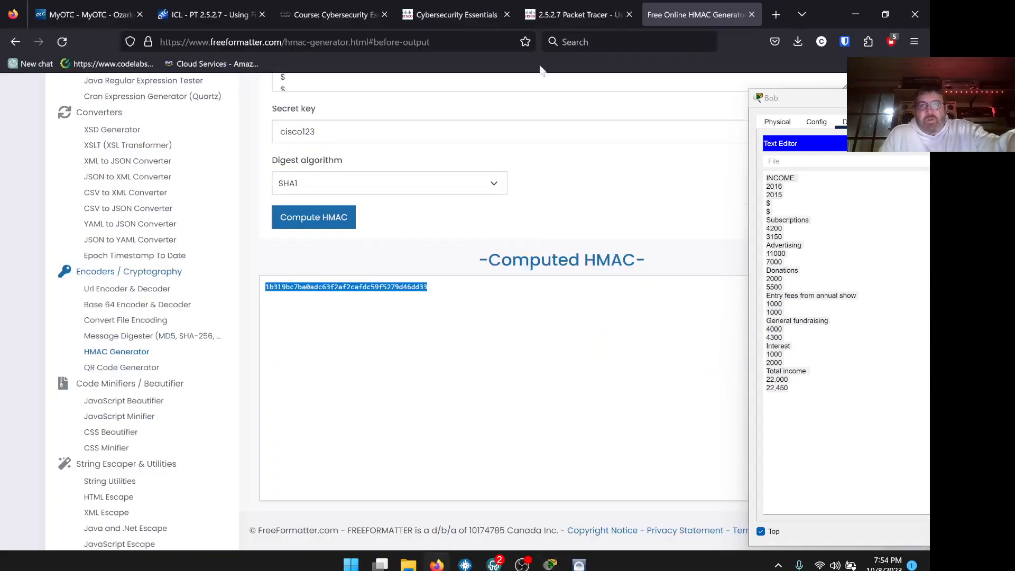
{"action": "left_click", "coordinate": [480, 14]}
{"action": "left_click", "coordinate": [365, 15]}
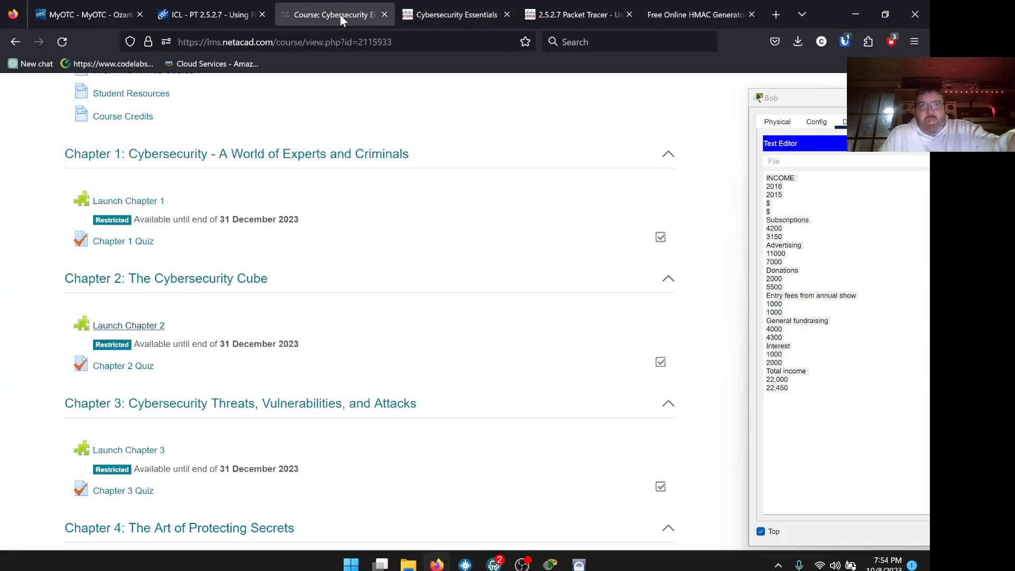
{"action": "left_click", "coordinate": [575, 15]}
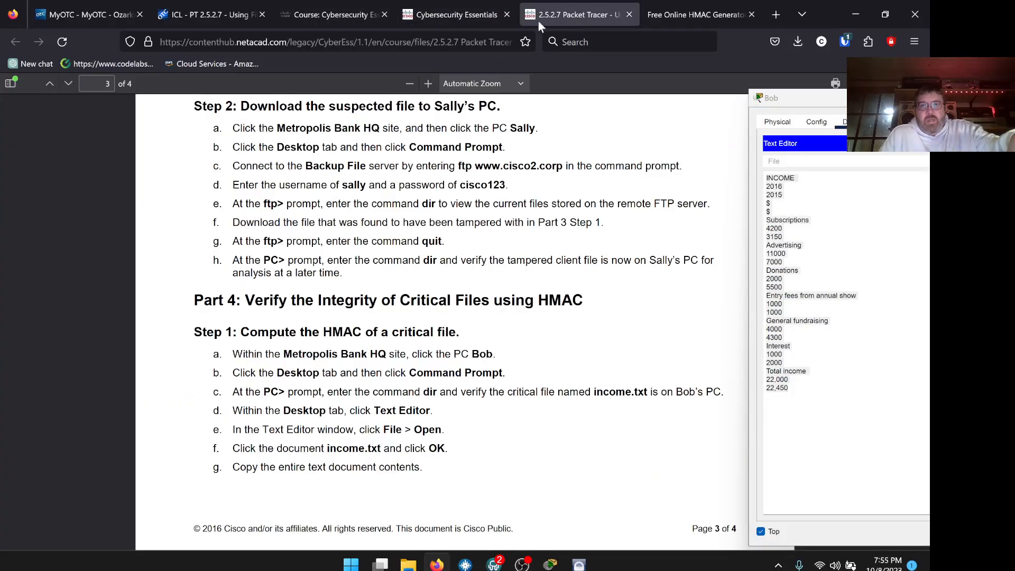
{"action": "scroll", "coordinate": [549, 213], "scroll_direction": "down", "scroll_amount": 7}
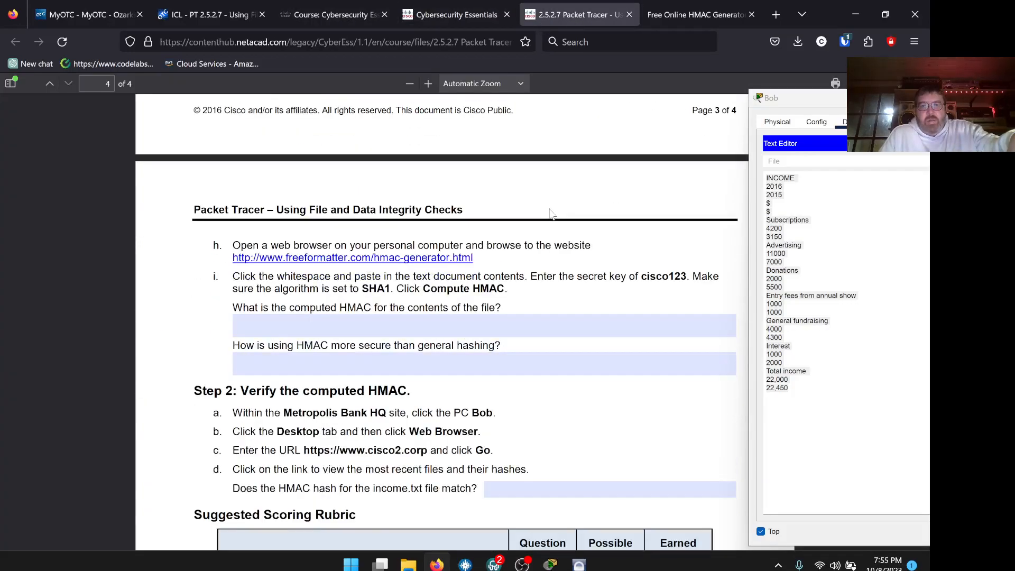
{"action": "left_click", "coordinate": [484, 326]}
{"action": "type", "text": "The secret key ma"}
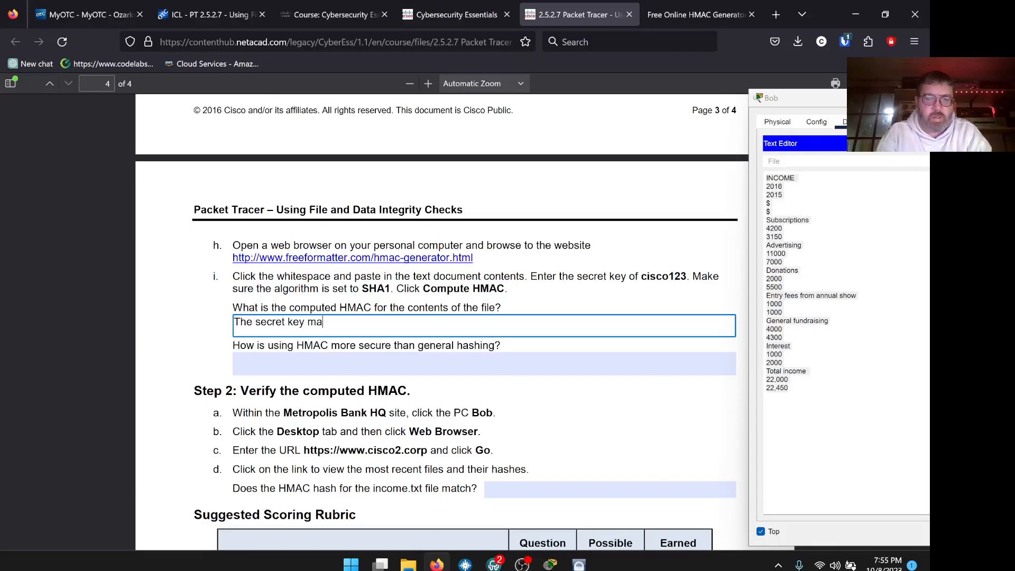
{"action": "type", "text": "kes it more secure"}
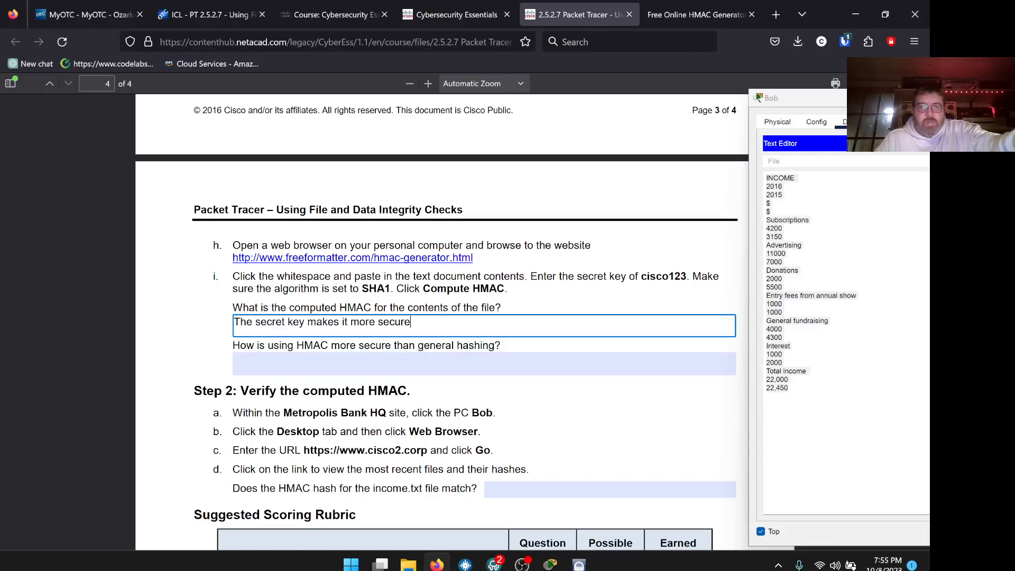
Make the SHA1 hash the HMAC answer and move the secret-key sentence to the security answer.
{"action": "key", "text": "Return"}
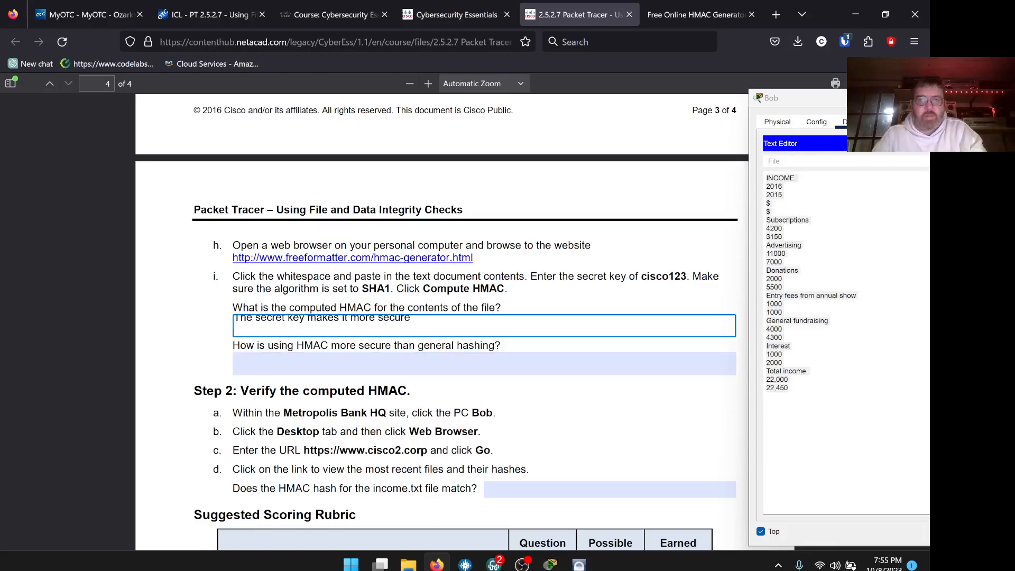
{"action": "key", "text": "ctrl+v"}
{"action": "left_click_drag", "start_coordinate": [410, 318], "coordinate": [213, 314]}
{"action": "key", "text": "BackSpace"}
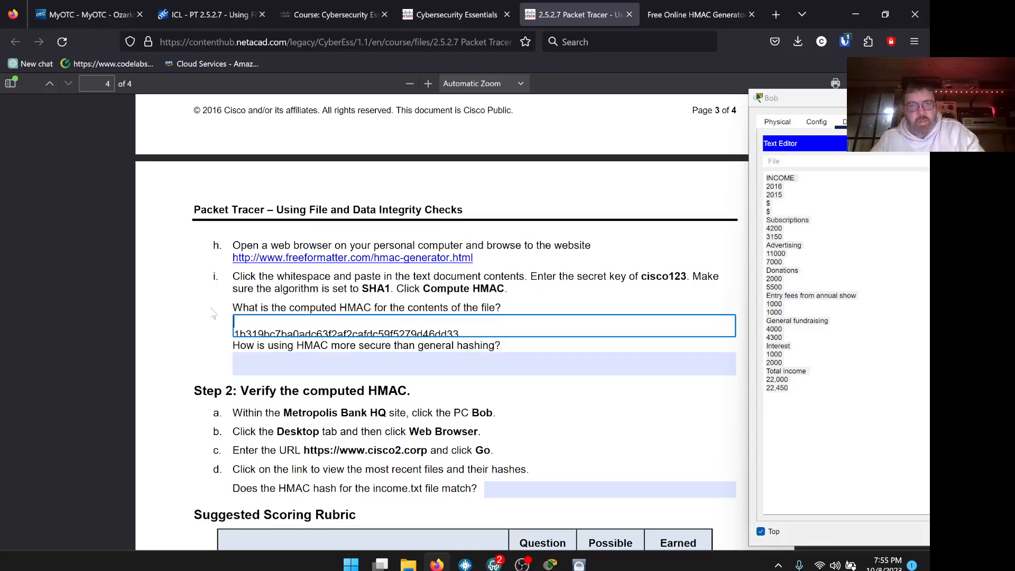
{"action": "key", "text": "Delete"}
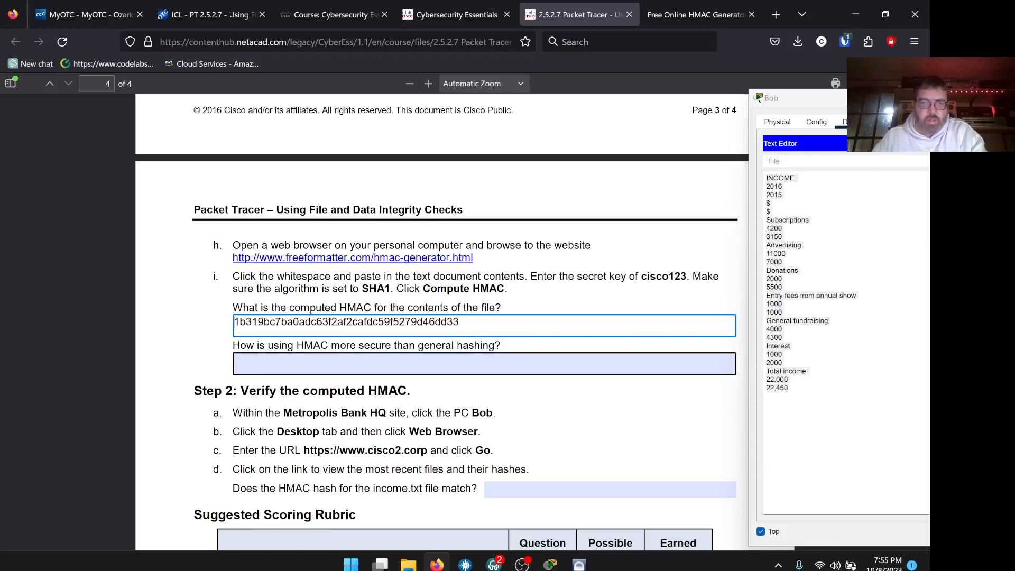
{"action": "left_click", "coordinate": [233, 361]}
{"action": "key", "text": "ctrl+v"}
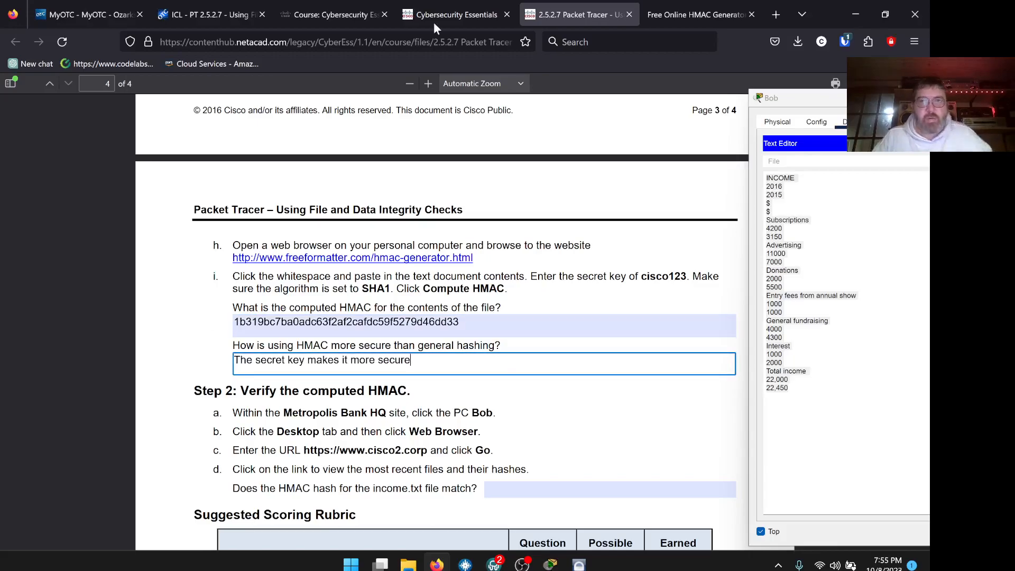
{"action": "left_click", "coordinate": [463, 564]}
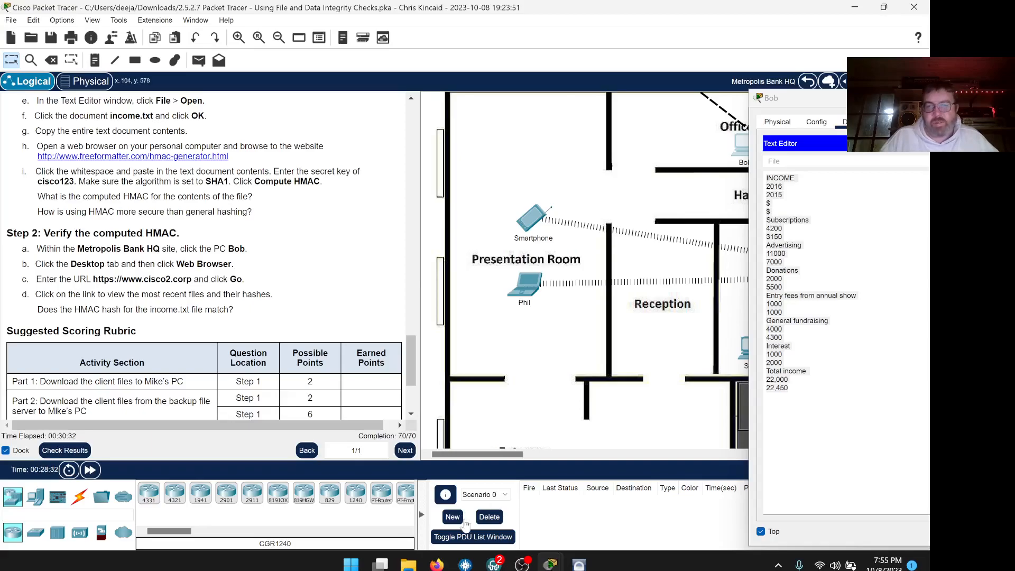
Check the computed hash on the HMAC Generator tab, then return to the lab PDF's rubric.
{"action": "left_click", "coordinate": [436, 563]}
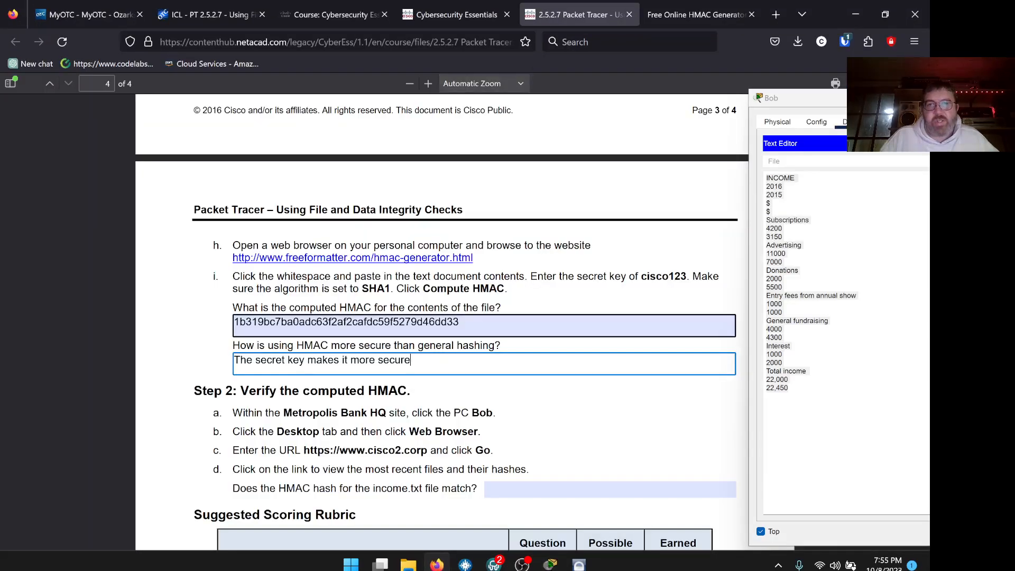
{"action": "left_click", "coordinate": [674, 17]}
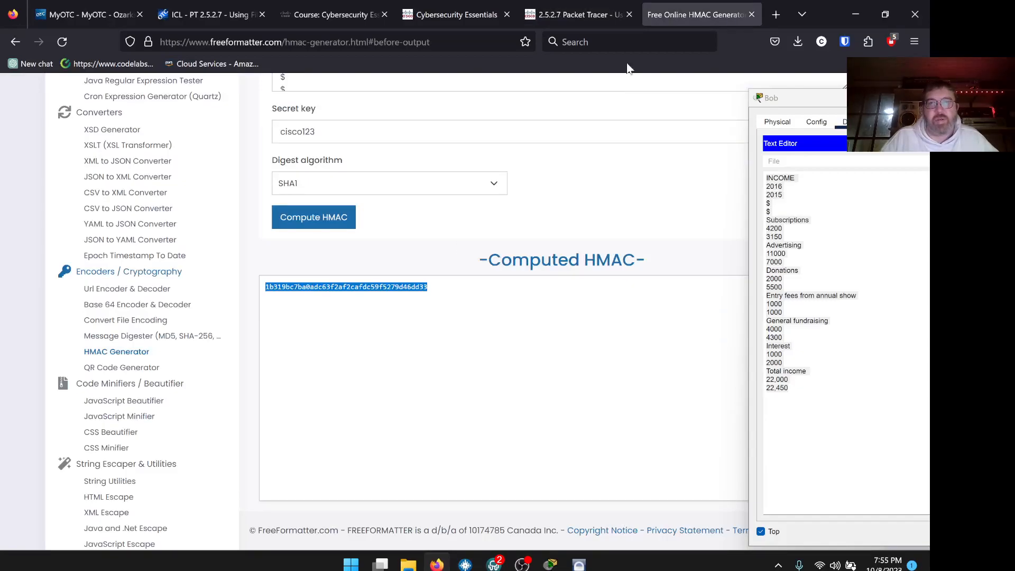
{"action": "left_click", "coordinate": [587, 14]}
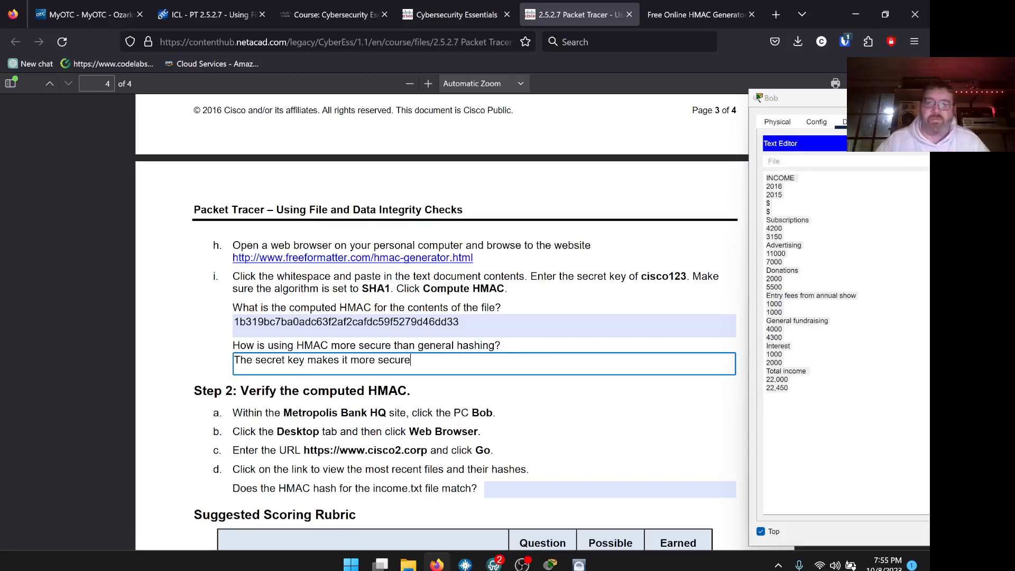
{"action": "scroll", "coordinate": [465, 321], "scroll_direction": "down", "scroll_amount": 4}
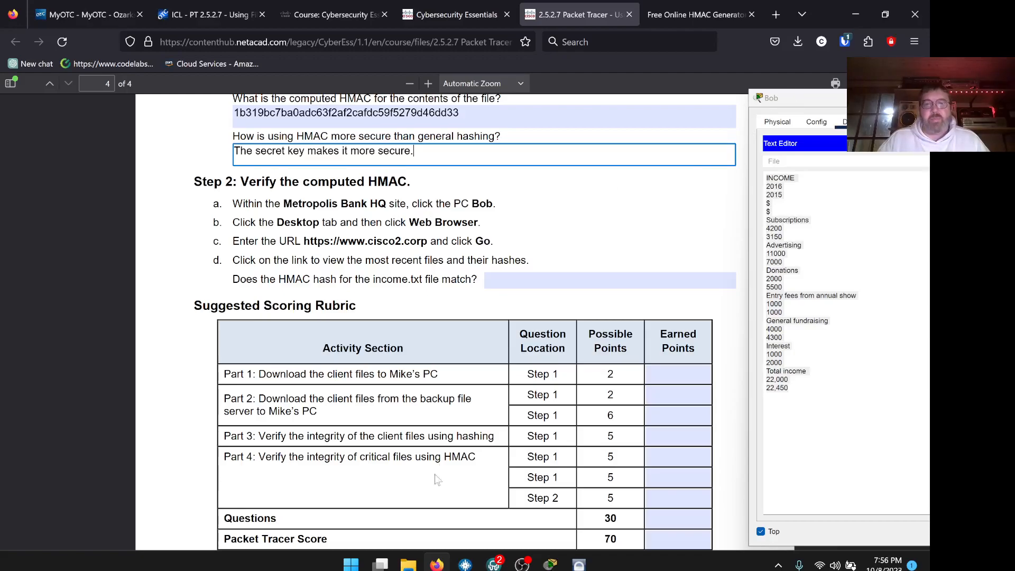
Bring Packet Tracer forward with Bob's Text Editor window moved into full view.
{"action": "left_click", "coordinate": [443, 566]}
{"action": "left_click_drag", "start_coordinate": [804, 97], "coordinate": [533, 37]}
{"action": "scroll", "coordinate": [222, 241], "scroll_direction": "down", "scroll_amount": 1}
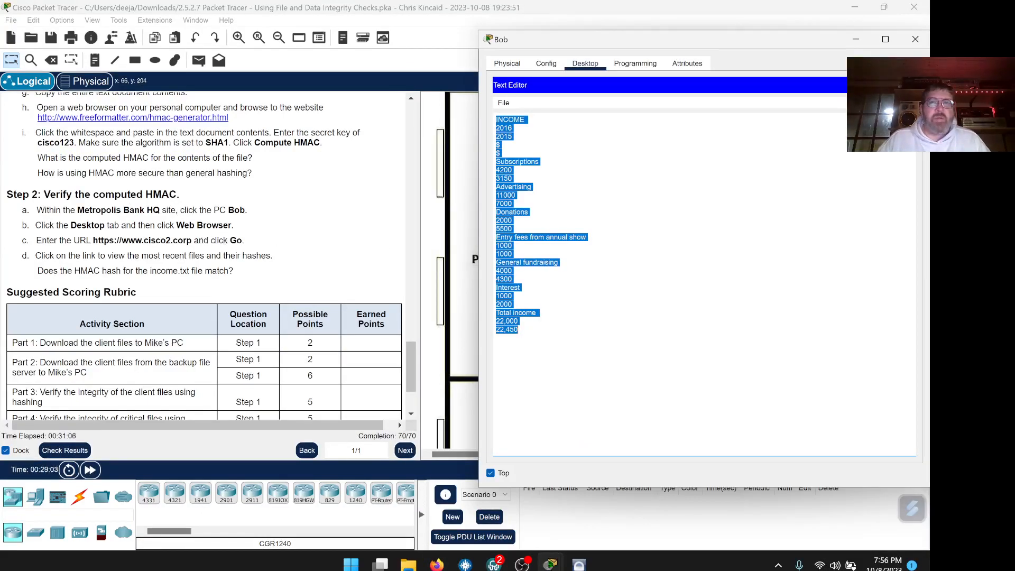
{"action": "left_click", "coordinate": [908, 85]}
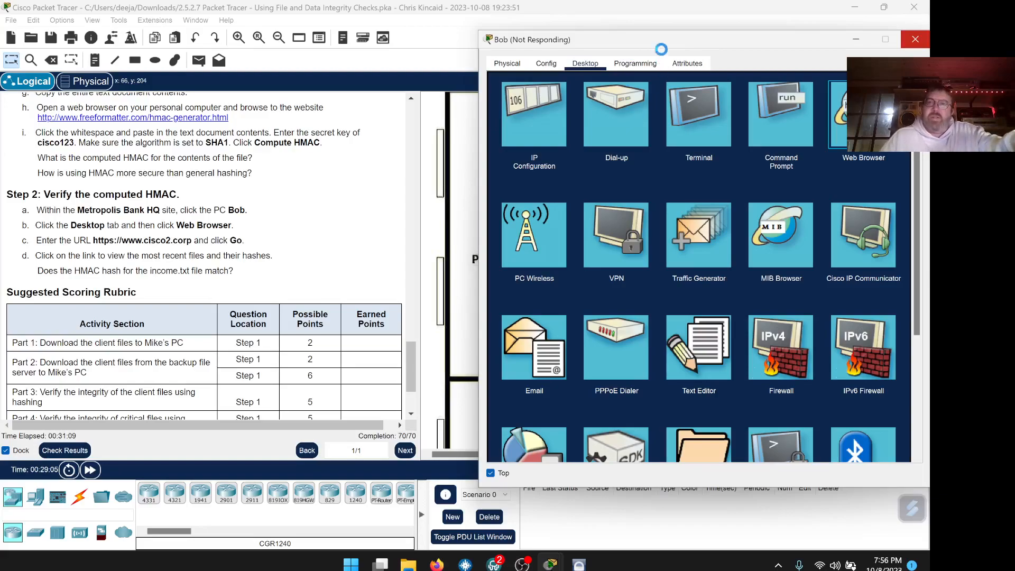
{"action": "left_click_drag", "start_coordinate": [637, 41], "coordinate": [611, 34]}
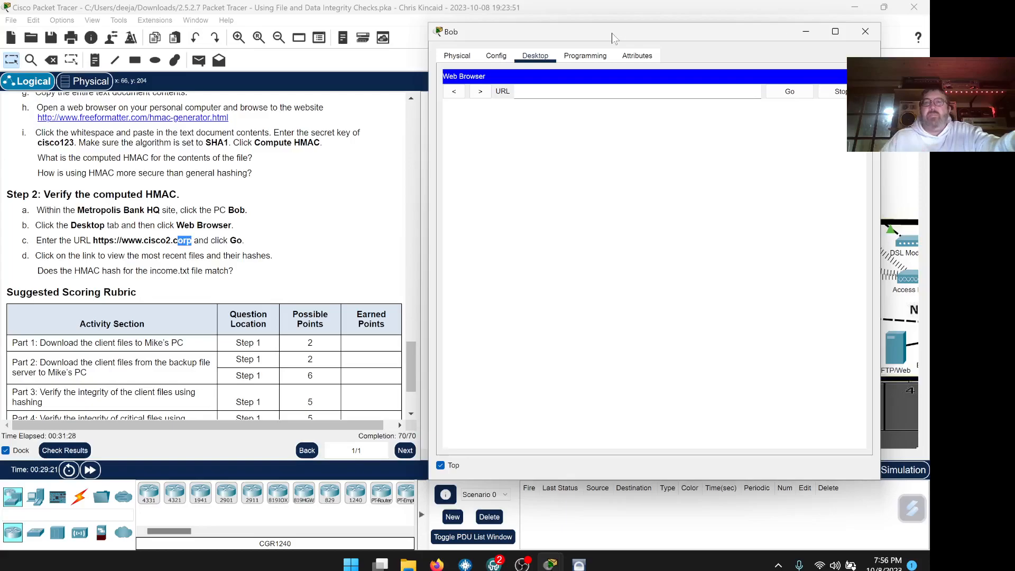
{"action": "left_click", "coordinate": [207, 247]}
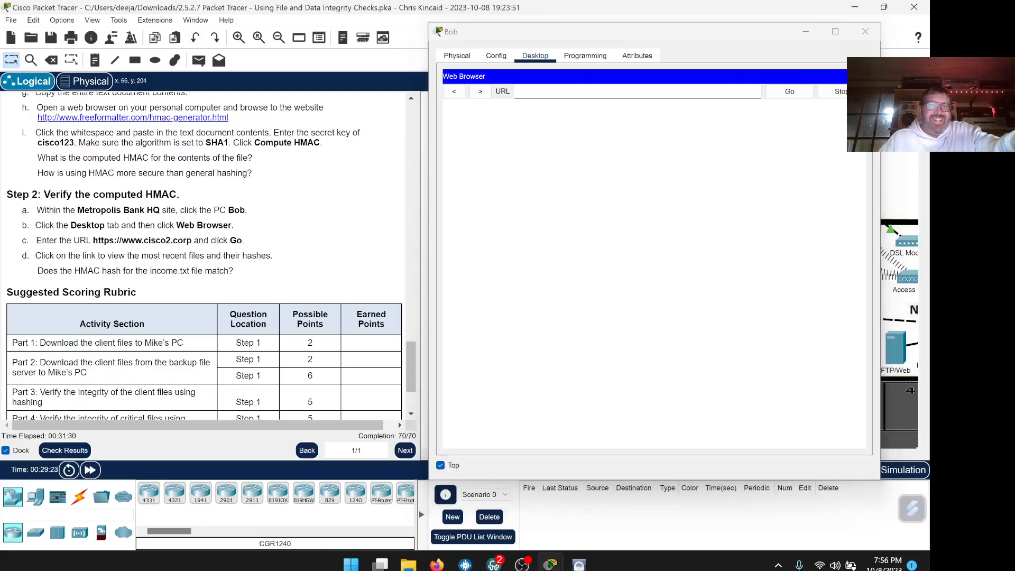
{"action": "left_click_drag", "start_coordinate": [192, 240], "coordinate": [93, 241]}
{"action": "right_click", "coordinate": [103, 245]}
{"action": "left_click", "coordinate": [122, 251]}
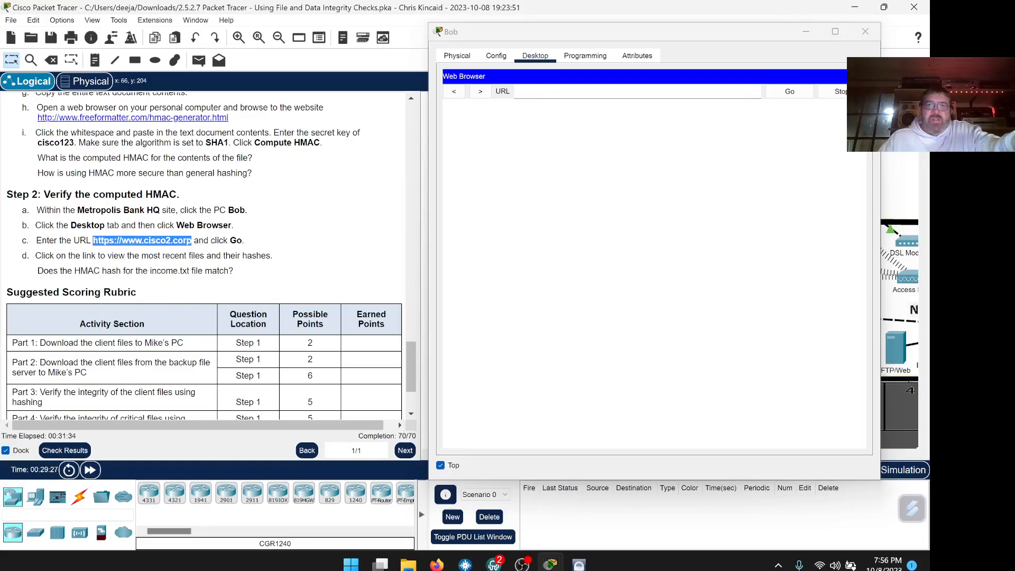
{"action": "right_click", "coordinate": [539, 91]}
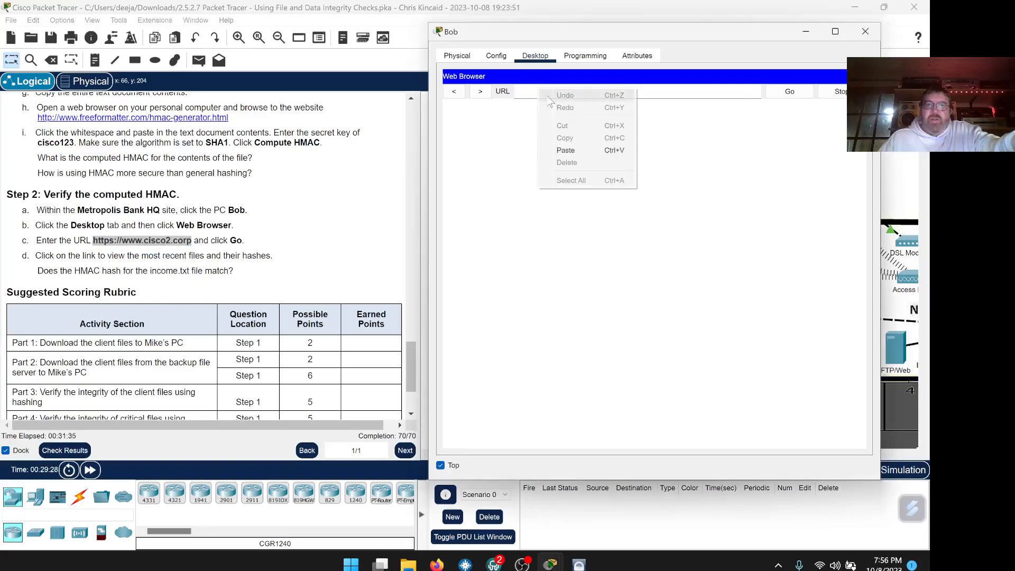
{"action": "left_click", "coordinate": [568, 150]}
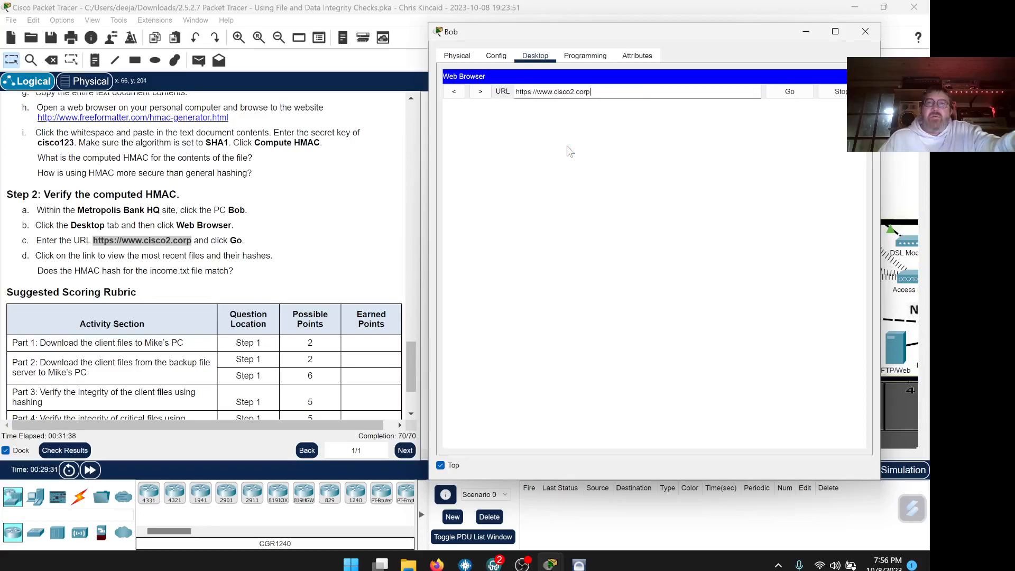
{"action": "left_click", "coordinate": [803, 96]}
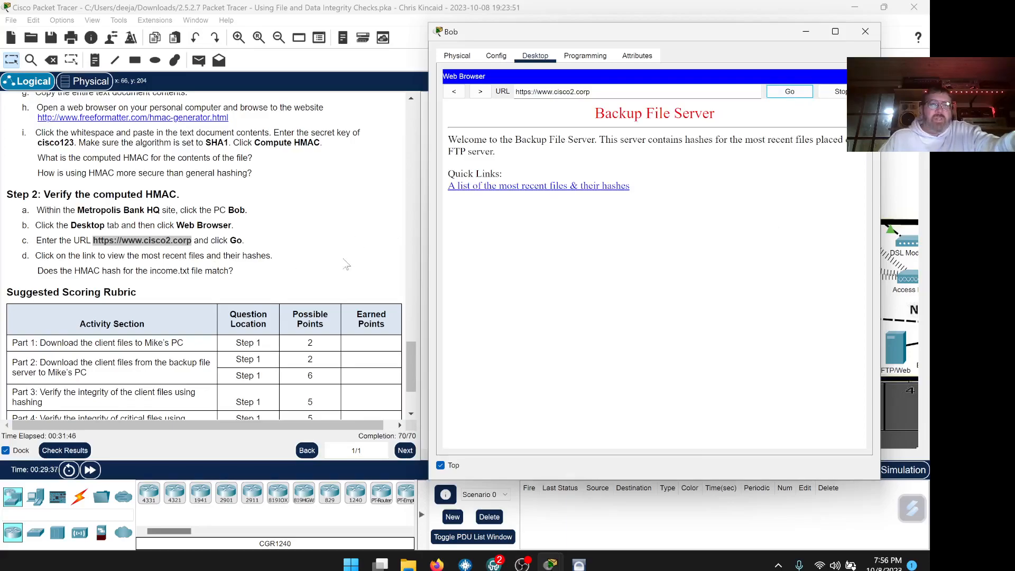
{"action": "scroll", "coordinate": [344, 263], "scroll_direction": "down", "scroll_amount": 1}
Follow the 'A list of the most recent files & their hashes' link, then return to the lab PDF.
{"action": "left_click", "coordinate": [541, 187]}
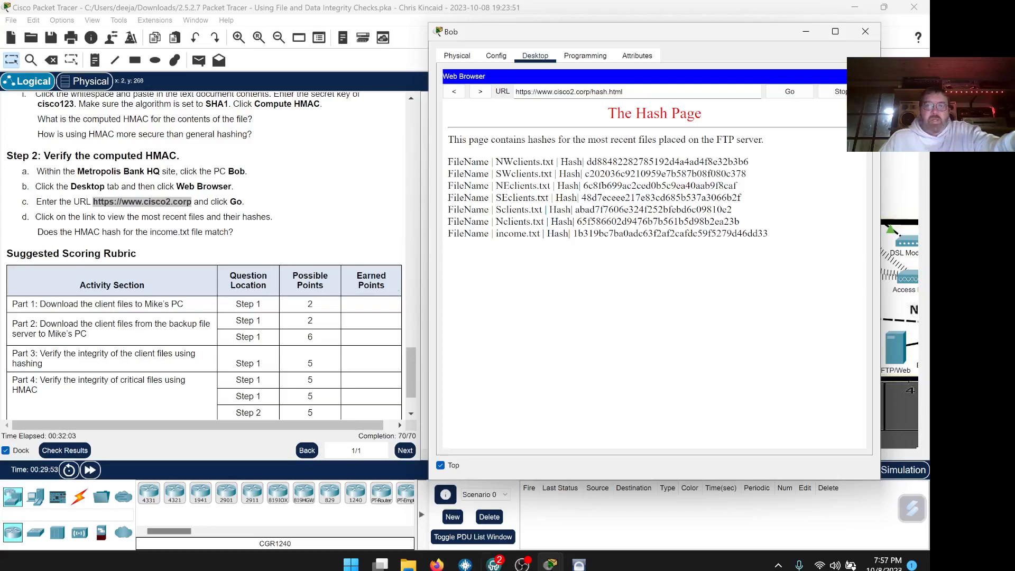
{"action": "left_click", "coordinate": [436, 564]}
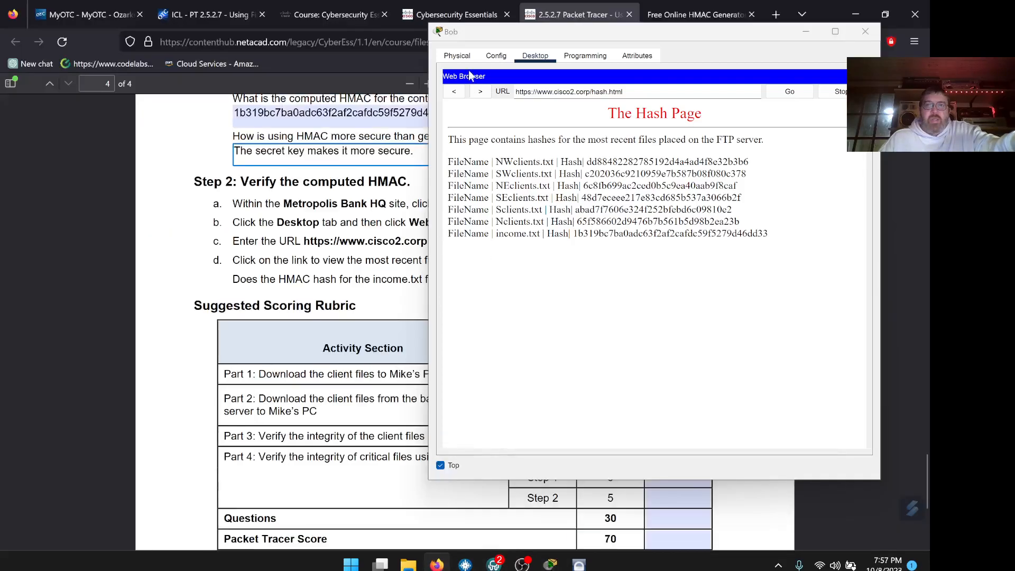
Compare the computed hash with income.txt's listed hash and answer 'Yes' to the match question.
{"action": "left_click_drag", "start_coordinate": [474, 34], "coordinate": [603, 61]}
{"action": "scroll", "coordinate": [370, 317], "scroll_direction": "up", "scroll_amount": 2}
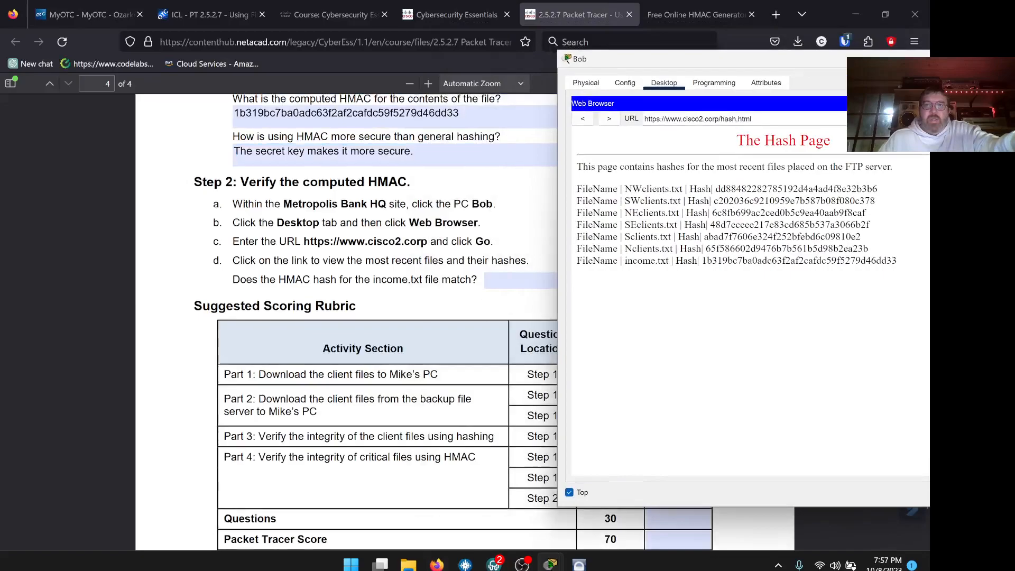
{"action": "left_click_drag", "start_coordinate": [459, 183], "coordinate": [435, 182]}
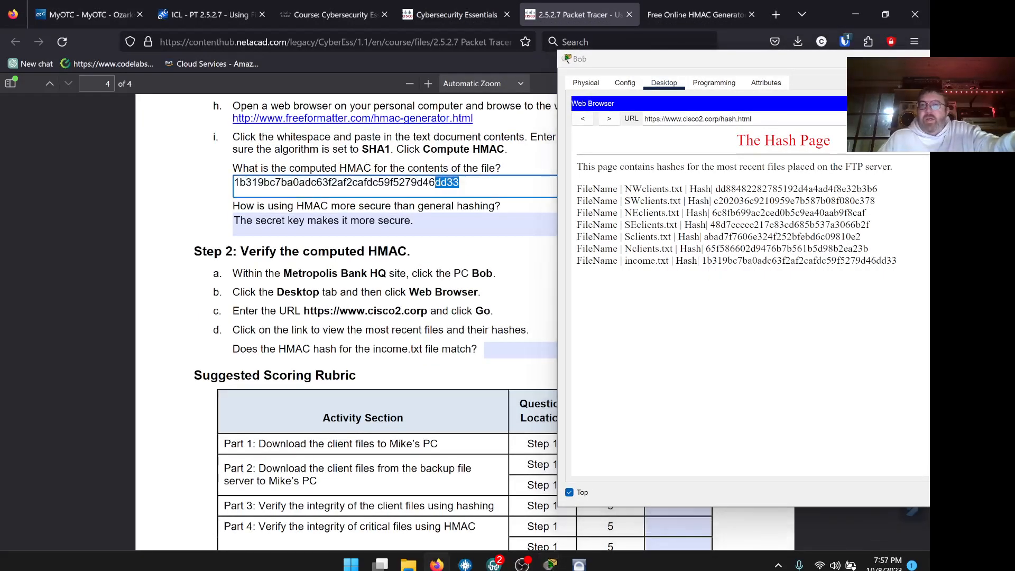
{"action": "left_click_drag", "start_coordinate": [257, 182], "coordinate": [233, 182]}
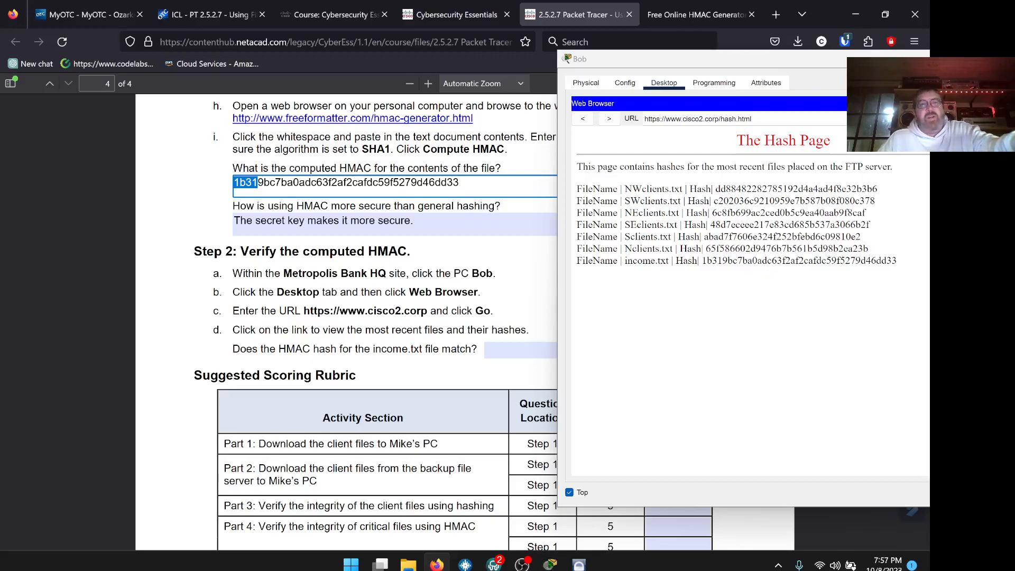
{"action": "left_click_drag", "start_coordinate": [460, 182], "coordinate": [233, 182]}
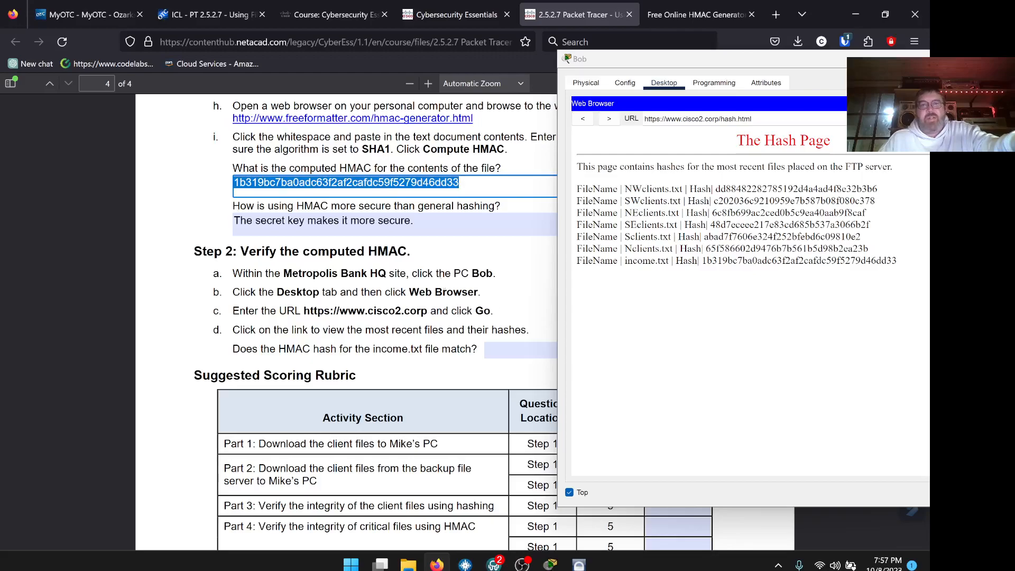
{"action": "scroll", "coordinate": [493, 309], "scroll_direction": "down", "scroll_amount": 2}
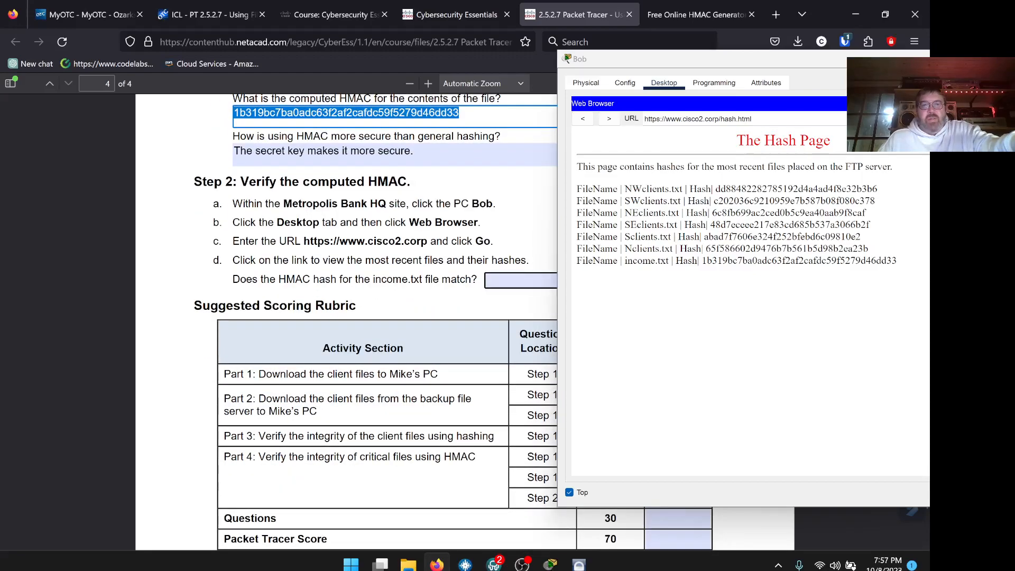
{"action": "left_click", "coordinate": [510, 280]}
{"action": "type", "text": "Yes"}
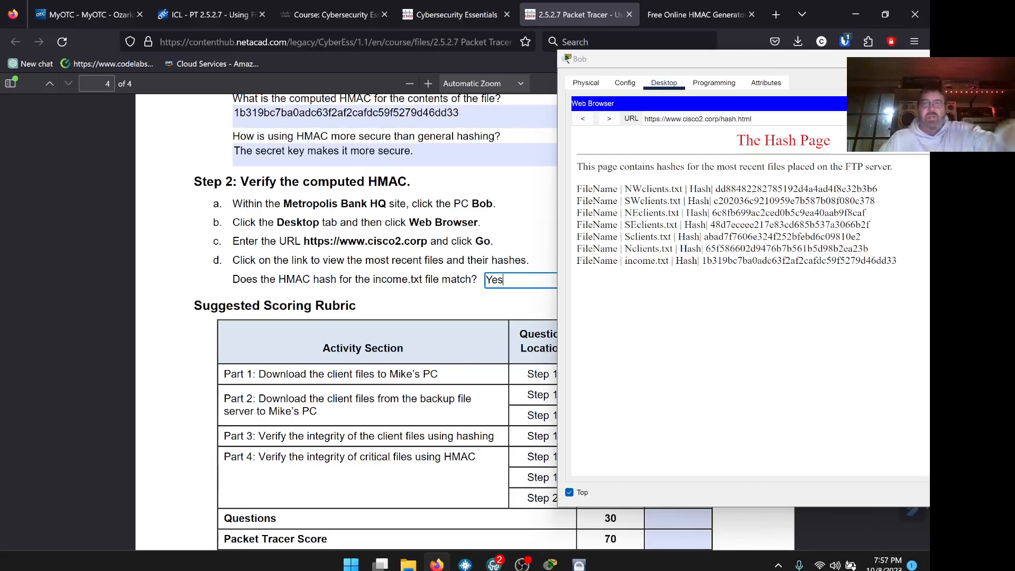
{"action": "scroll", "coordinate": [510, 280], "scroll_direction": "down", "scroll_amount": 4}
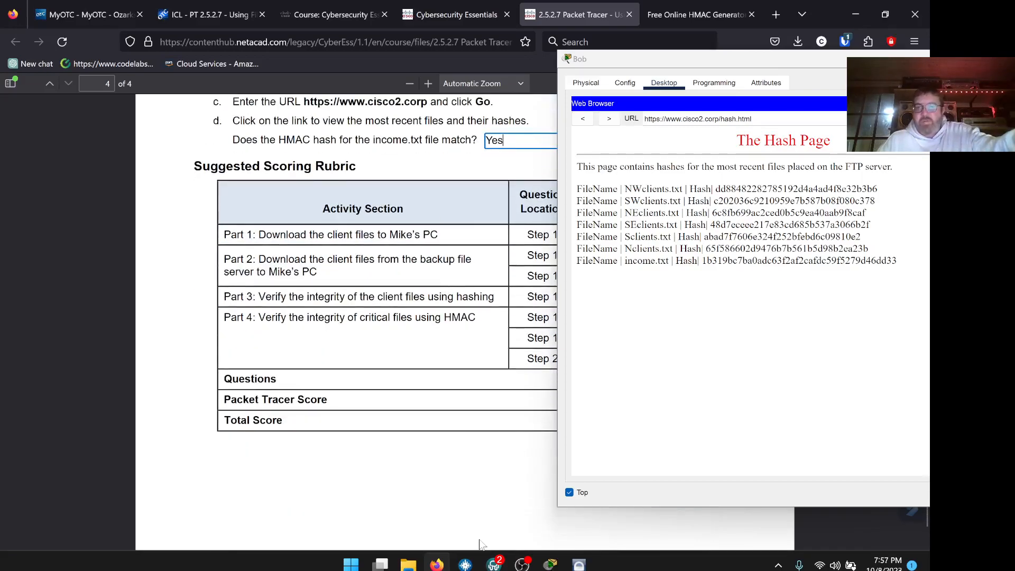
{"action": "left_click", "coordinate": [549, 562]}
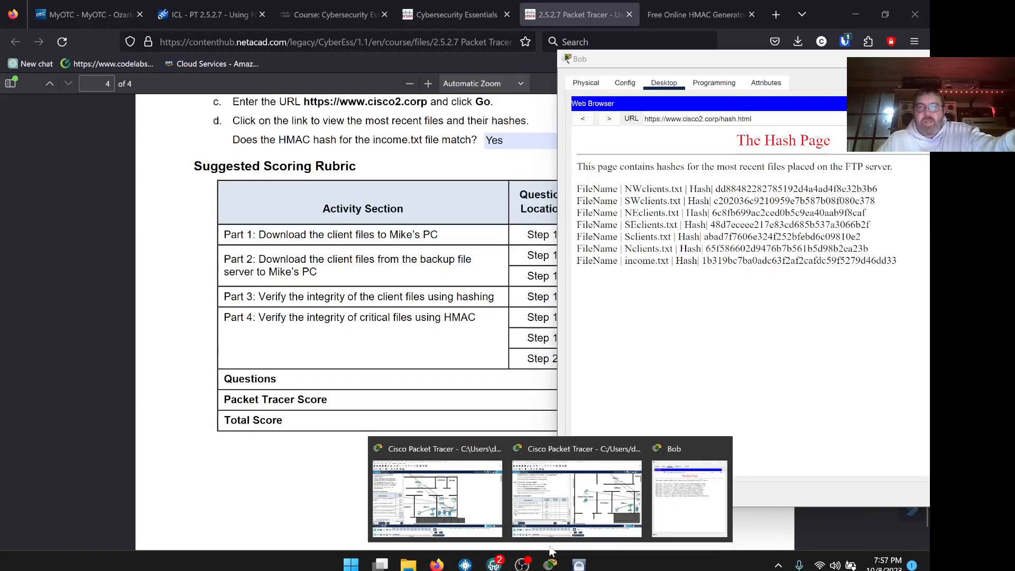
{"action": "left_click", "coordinate": [563, 497]}
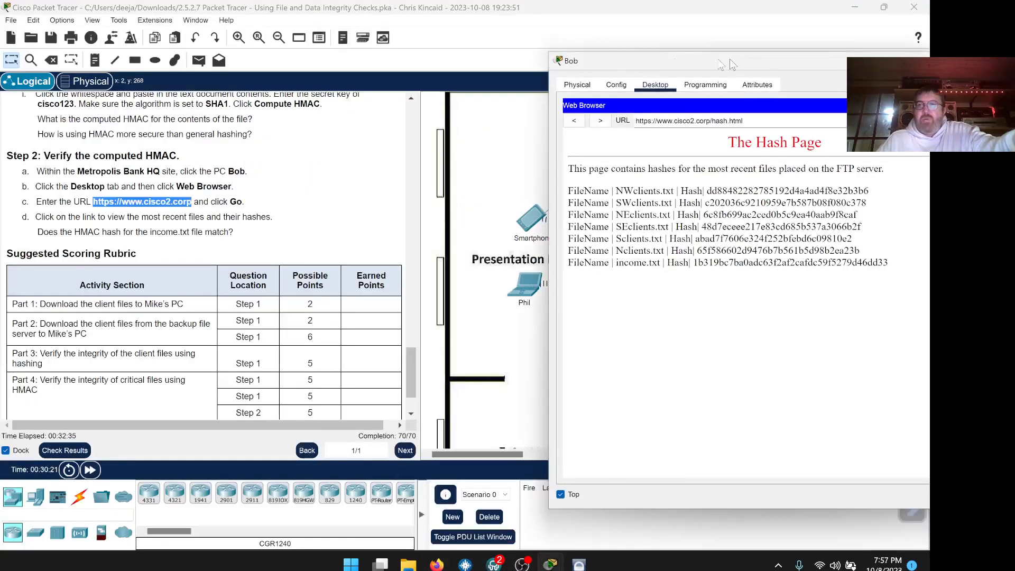
{"action": "left_click_drag", "start_coordinate": [729, 59], "coordinate": [617, 53]}
{"action": "left_click", "coordinate": [837, 58]}
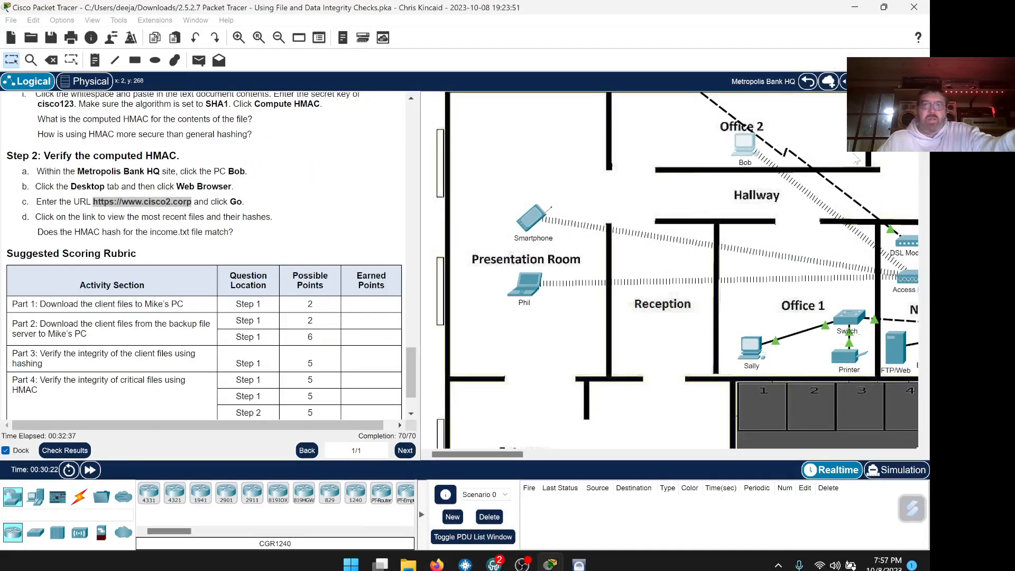
{"action": "scroll", "coordinate": [179, 391], "scroll_direction": "down", "scroll_amount": 1}
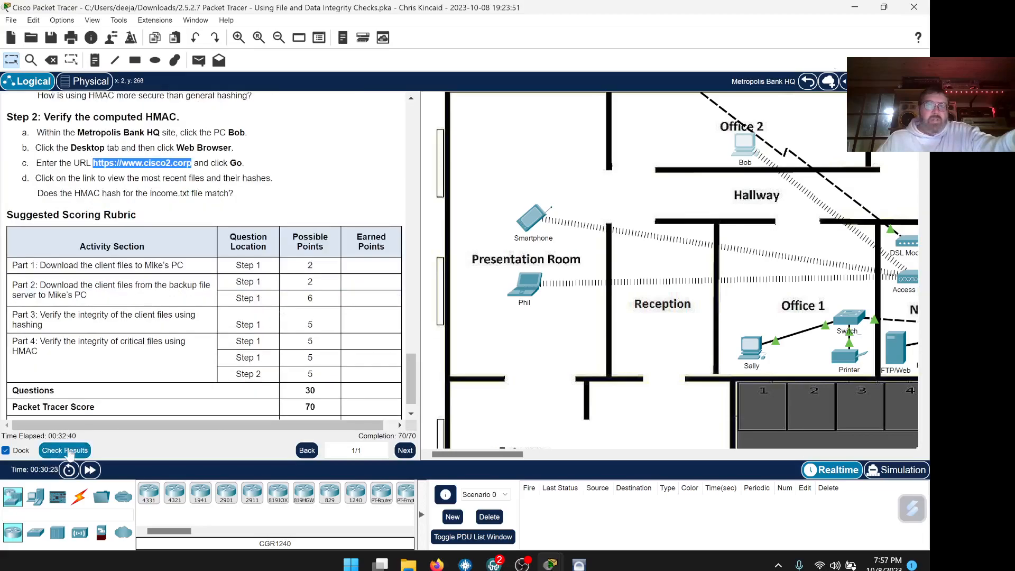
Run Check Results and review the Assessment Items to confirm every item is correct at 70/70.
{"action": "left_click", "coordinate": [65, 450]}
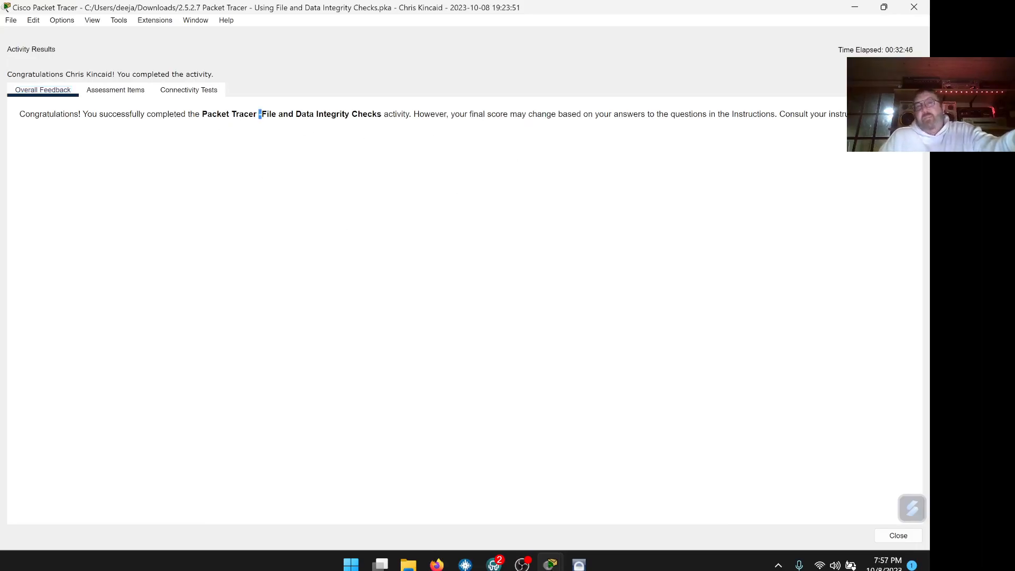
{"action": "left_click_drag", "start_coordinate": [259, 115], "coordinate": [671, 117]}
{"action": "left_click", "coordinate": [496, 249]}
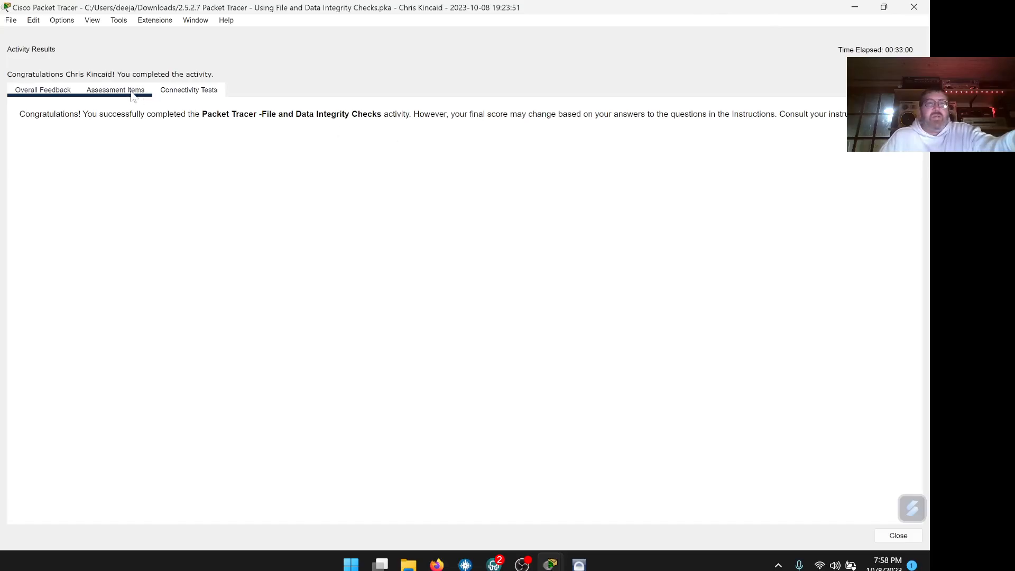
{"action": "left_click", "coordinate": [116, 90]}
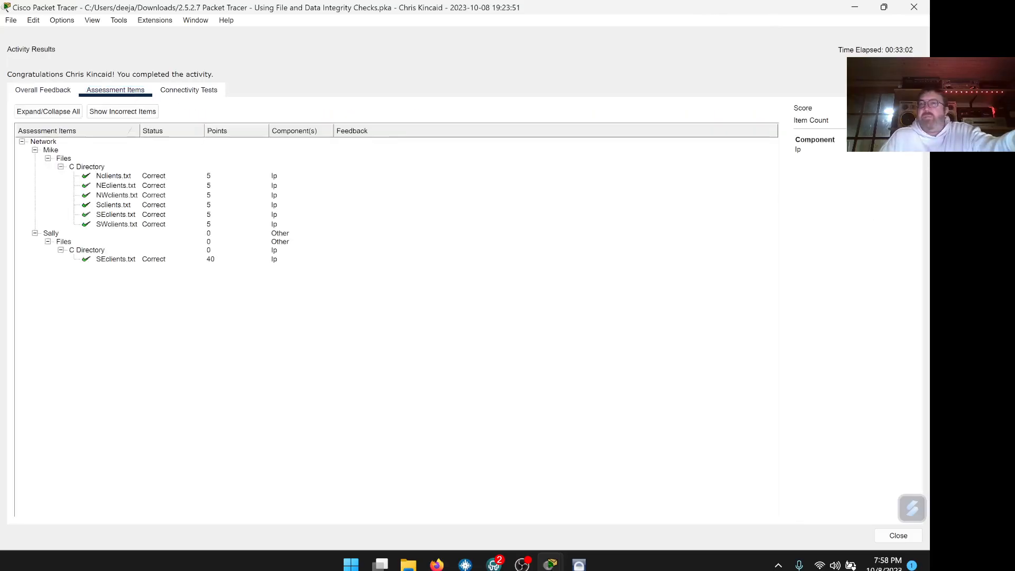
{"action": "left_click", "coordinate": [42, 90]}
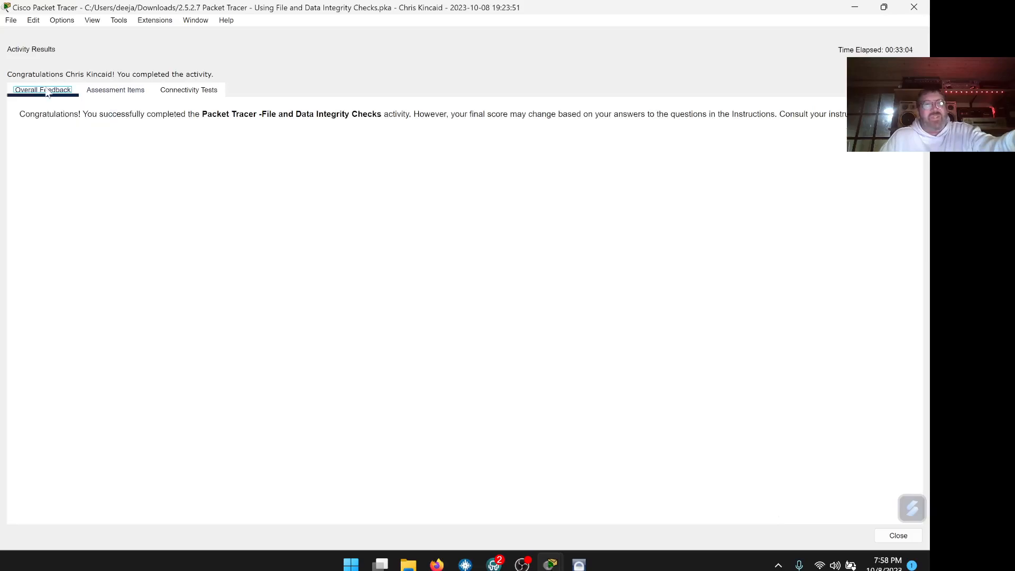
{"action": "left_click", "coordinate": [10, 20]}
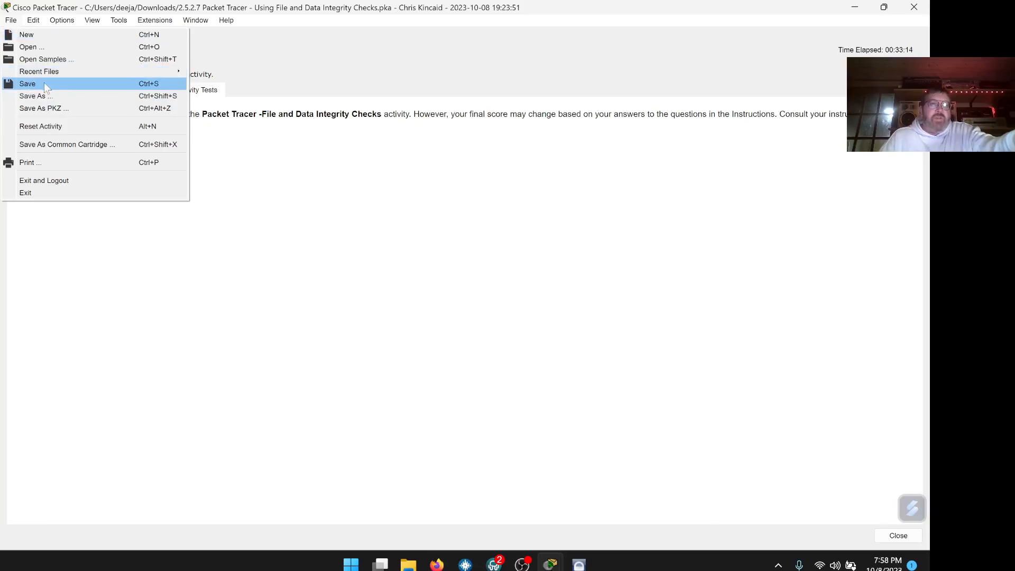
Save the activity as a .pka with the student's name in parentheses, then close results and exit.
{"action": "left_click", "coordinate": [45, 98]}
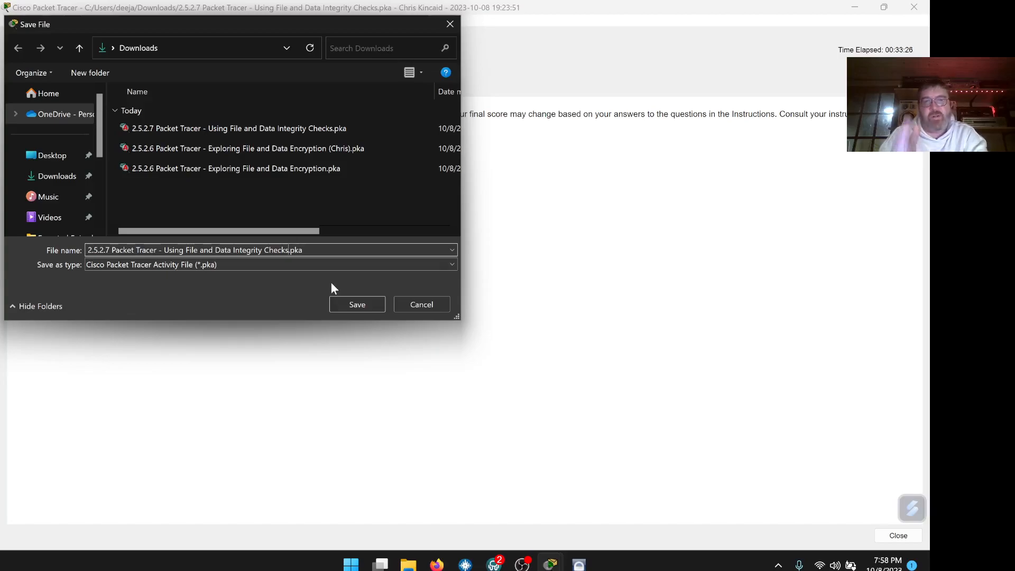
{"action": "type", "text": "()"}
{"action": "type", "text": "Chris"}
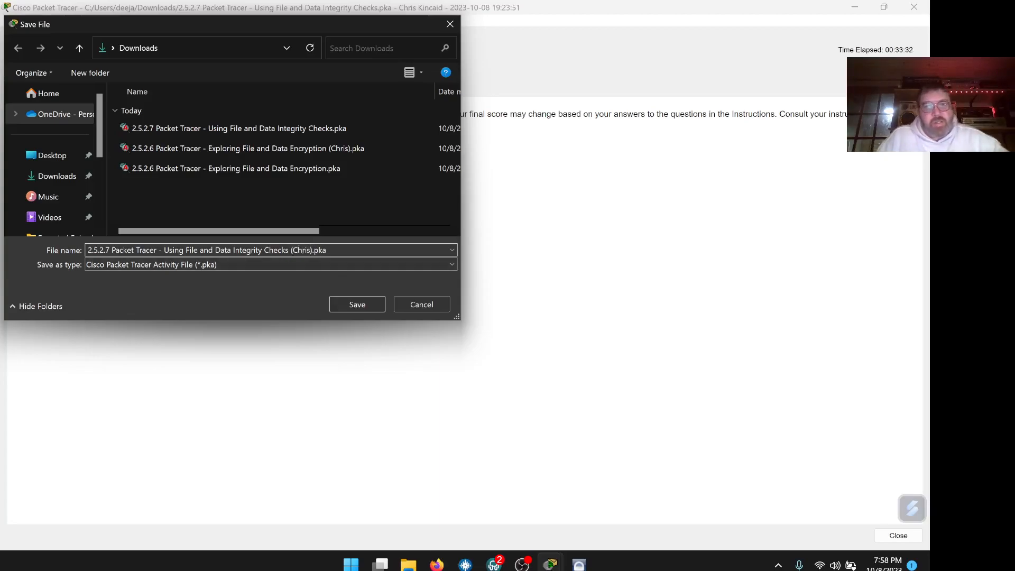
{"action": "key", "text": "ctrl+shift+Left"}
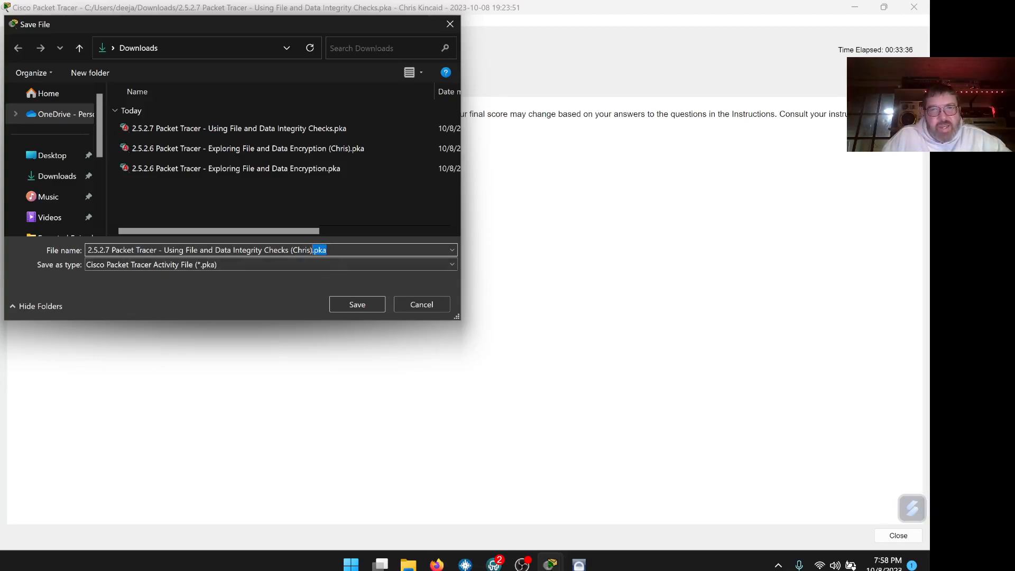
{"action": "key", "text": "End"}
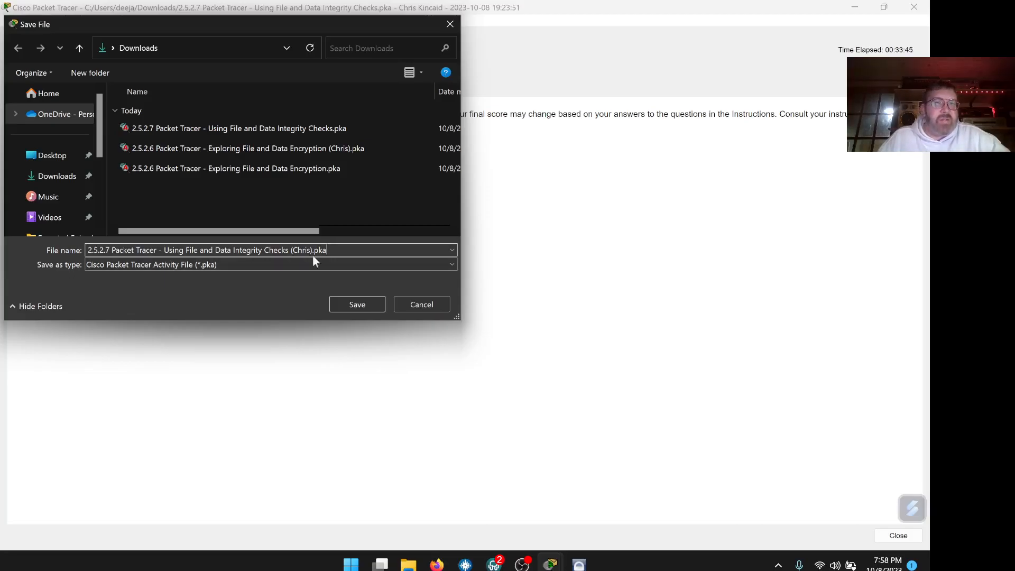
{"action": "left_click", "coordinate": [362, 304]}
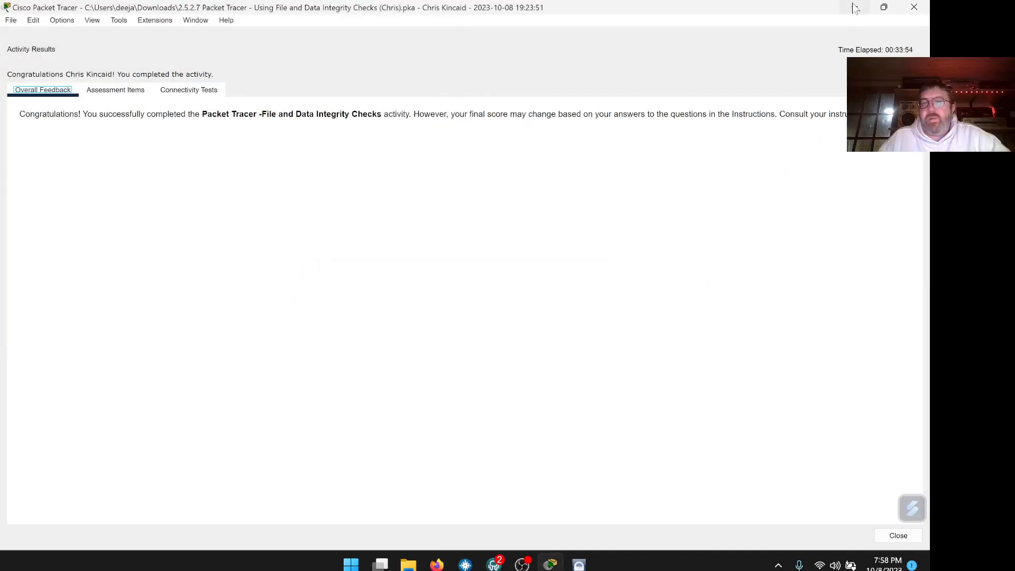
{"action": "left_click", "coordinate": [915, 8]}
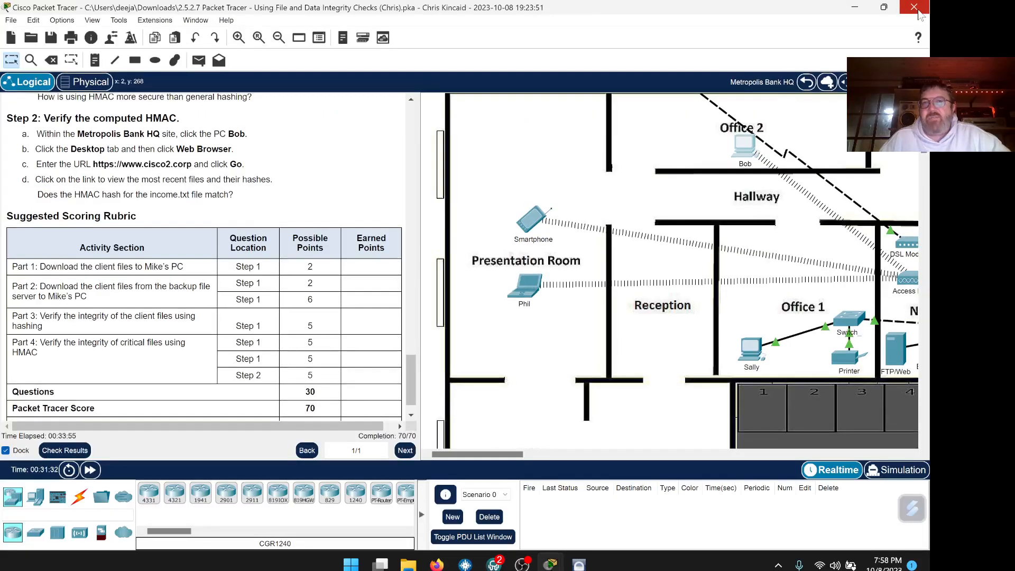
{"action": "left_click", "coordinate": [917, 13]}
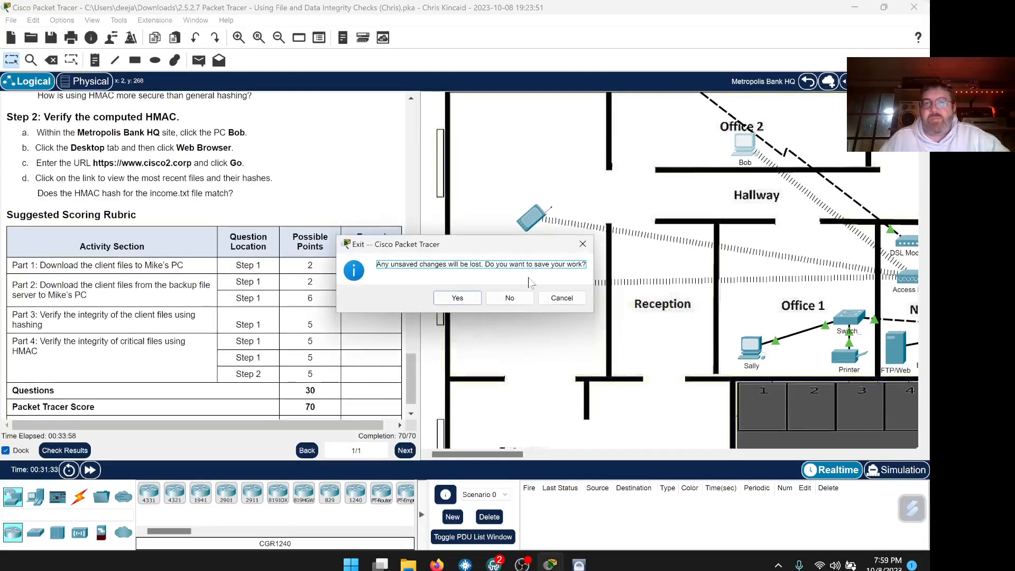
Confirm saving changes as Packet Tracer exits and return to the lab PDF.
{"action": "left_click", "coordinate": [457, 299]}
{"action": "left_click", "coordinate": [457, 298]}
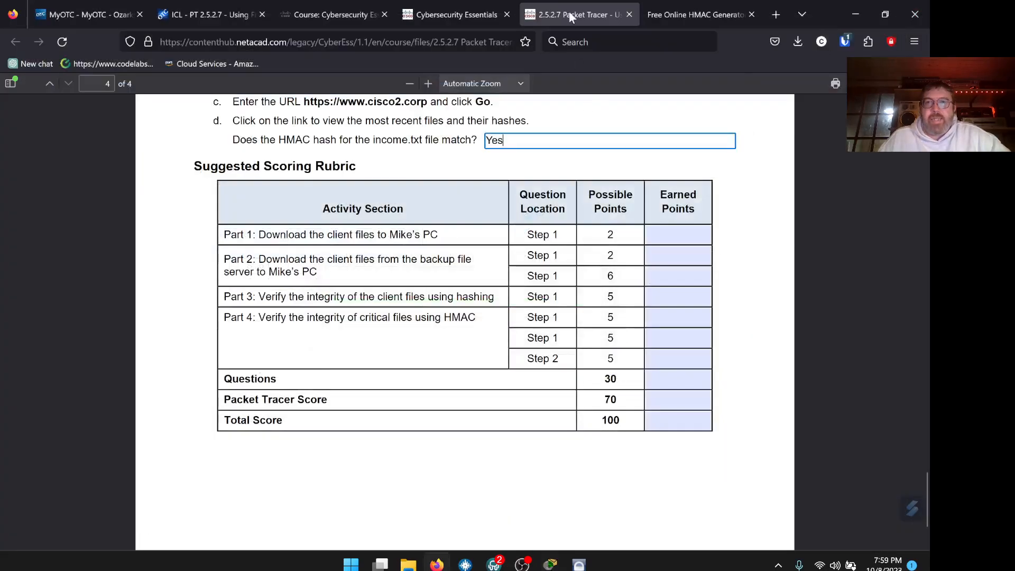
{"action": "scroll", "coordinate": [512, 239], "scroll_direction": "down", "scroll_amount": 3}
{"action": "scroll", "coordinate": [875, 186], "scroll_direction": "up", "scroll_amount": 10}
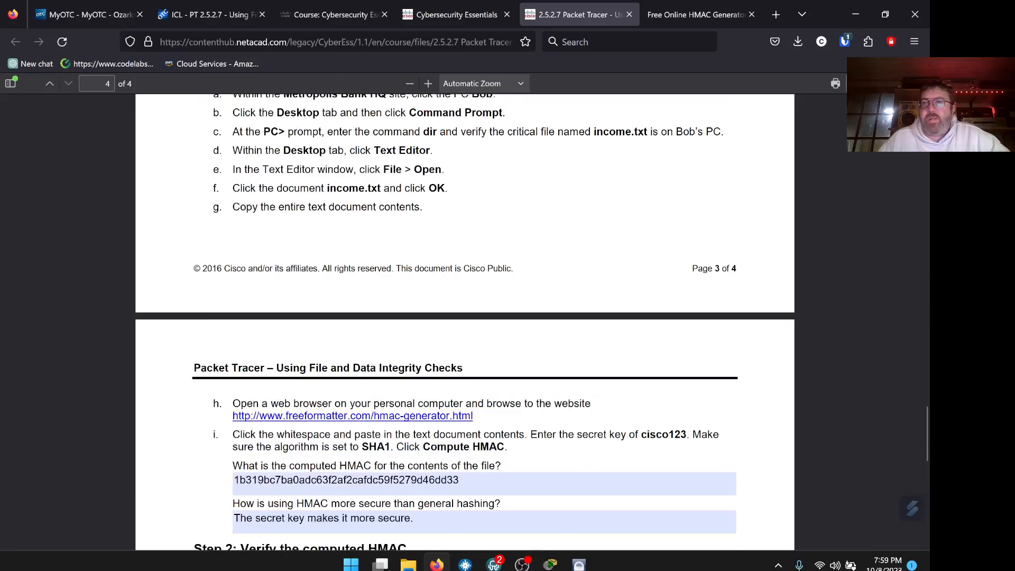
Save the answered lab PDF with the student's name in parentheses added before .pdf.
{"action": "key", "text": "ctrl+s"}
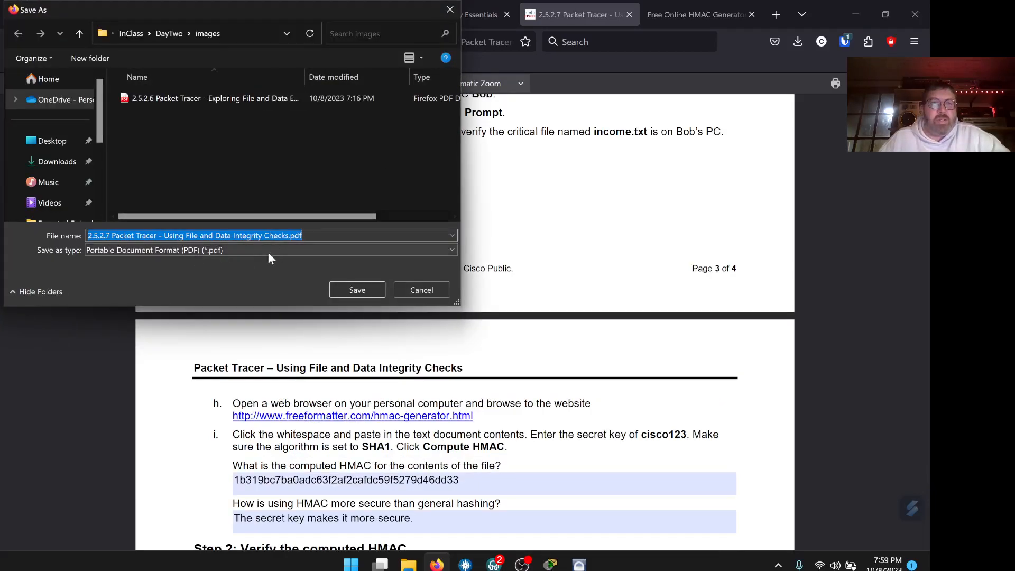
{"action": "left_click", "coordinate": [286, 235]}
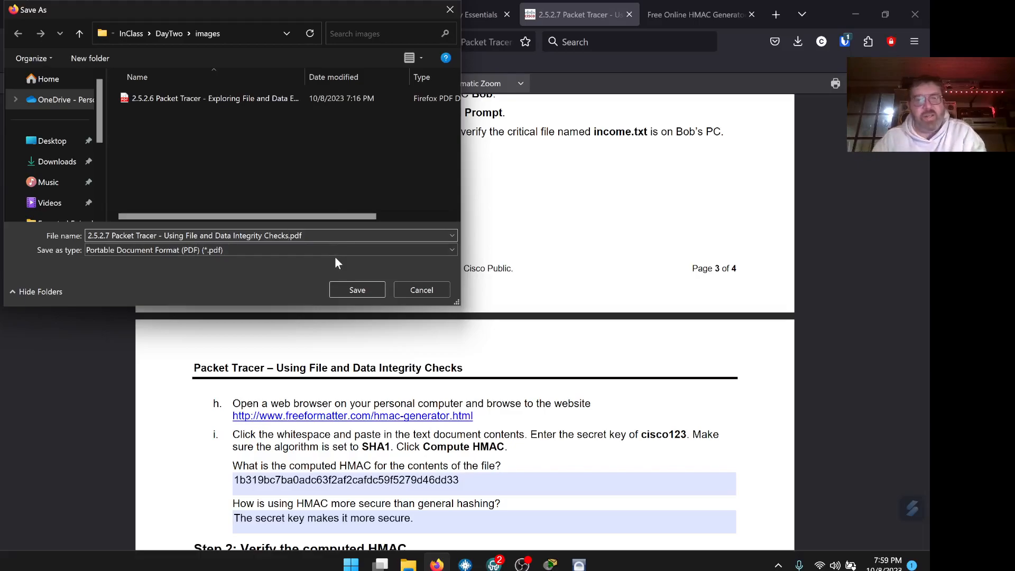
{"action": "type", "text": "()"}
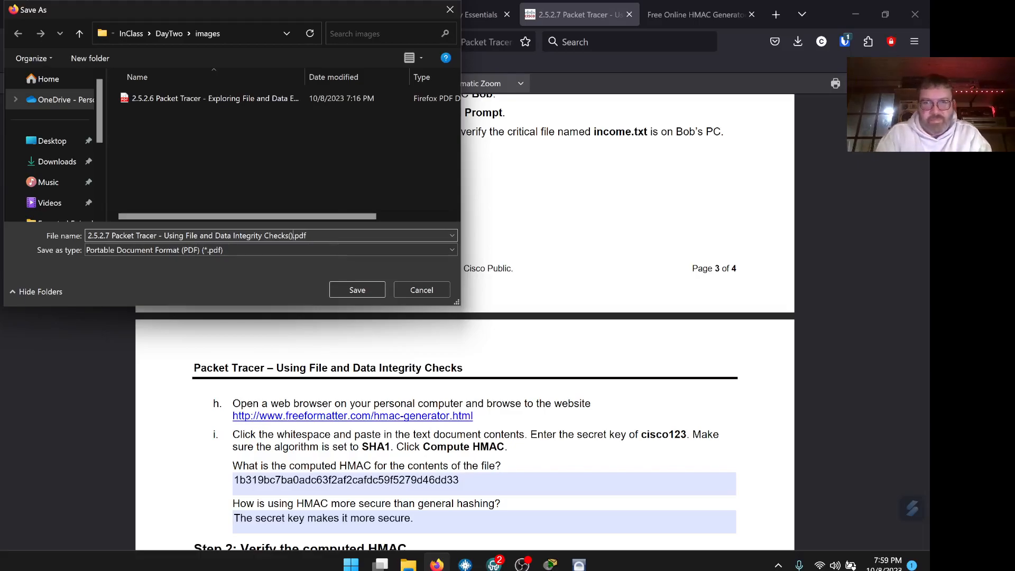
{"action": "type", "text": "Chris"}
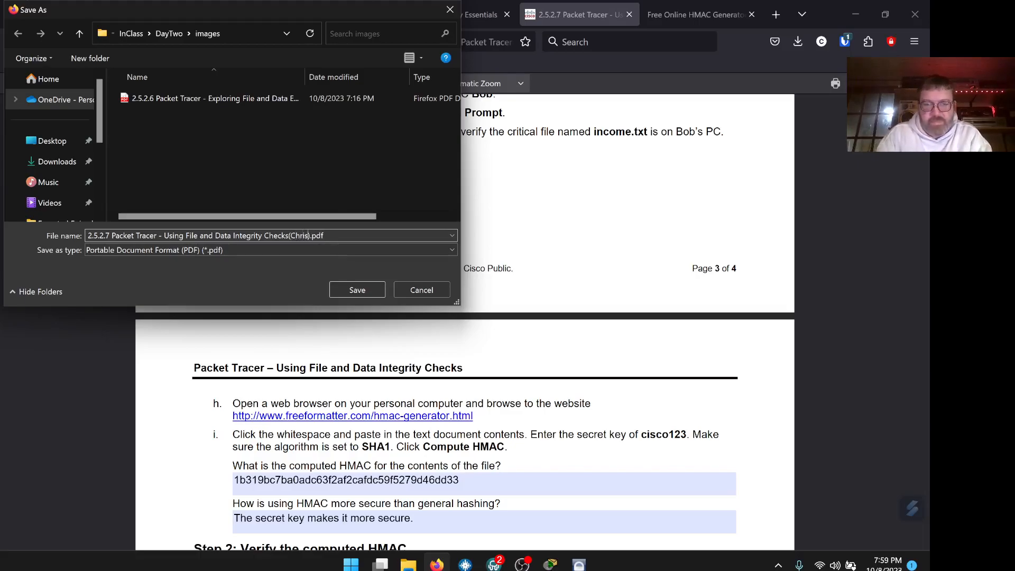
{"action": "left_click", "coordinate": [358, 290]}
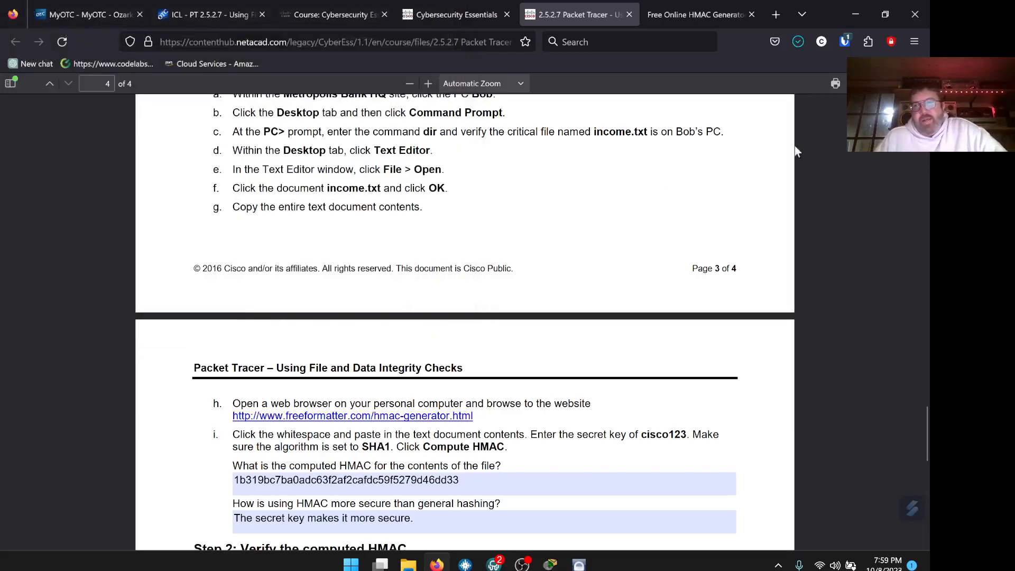
Bring up the ICL - PT 2.5.2.7 Canvas assignment and review its PDF and .pka upload requirements.
{"action": "left_click", "coordinate": [322, 17]}
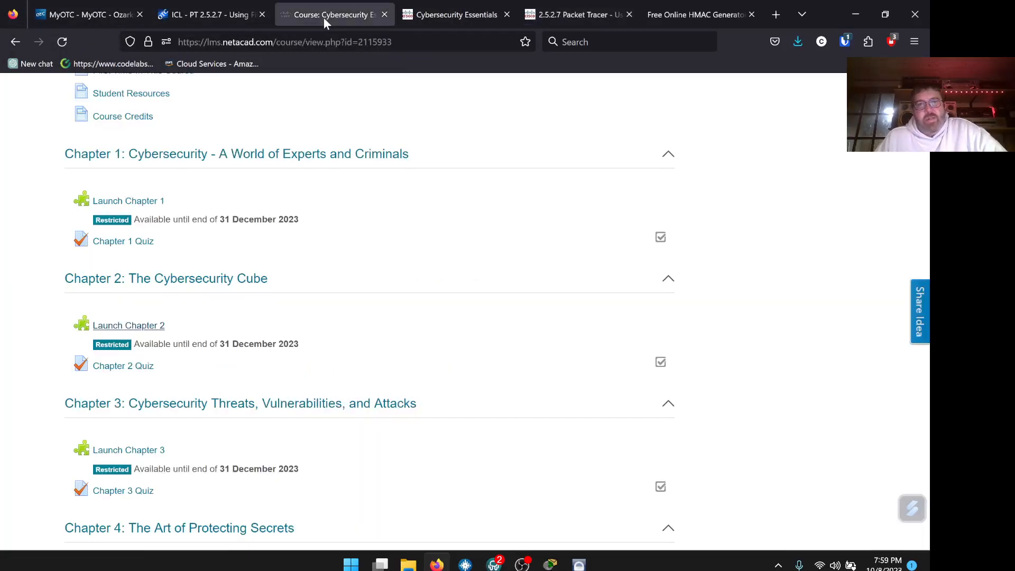
{"action": "left_click", "coordinate": [208, 18]}
{"action": "scroll", "coordinate": [600, 246], "scroll_direction": "down", "scroll_amount": 3}
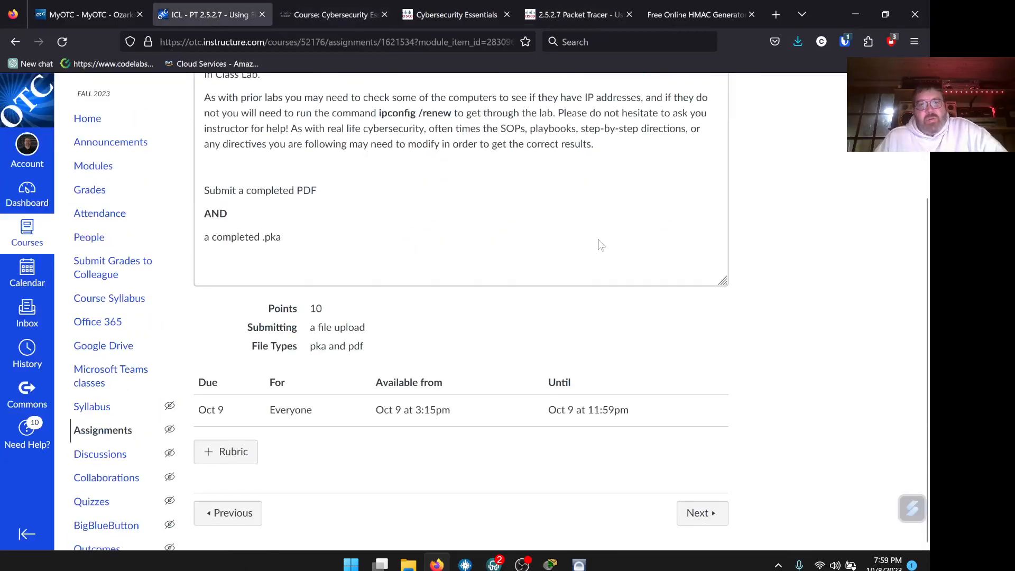
{"action": "scroll", "coordinate": [505, 360], "scroll_direction": "up", "scroll_amount": 3}
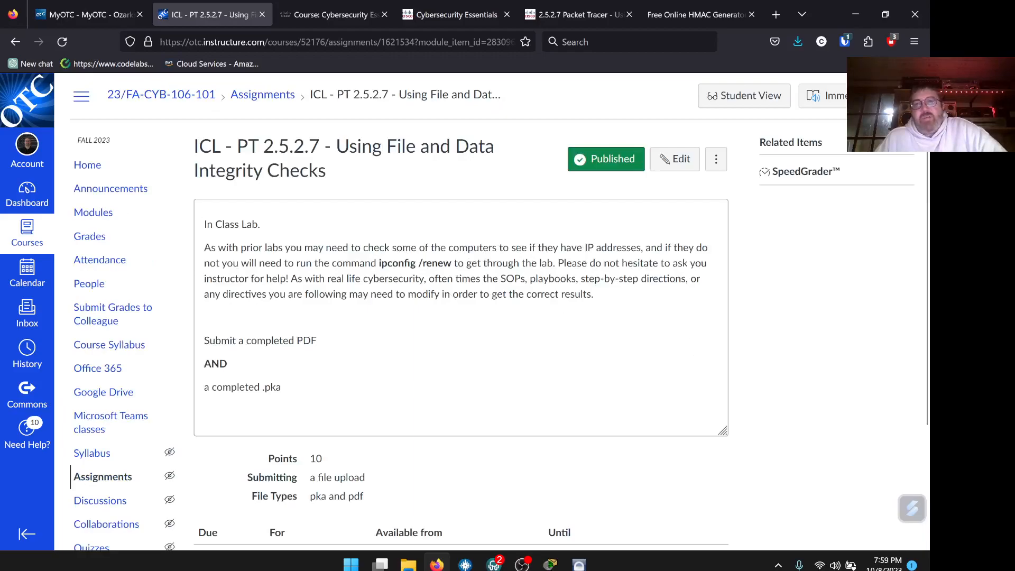
{"action": "scroll", "coordinate": [600, 279], "scroll_direction": "down", "scroll_amount": 3}
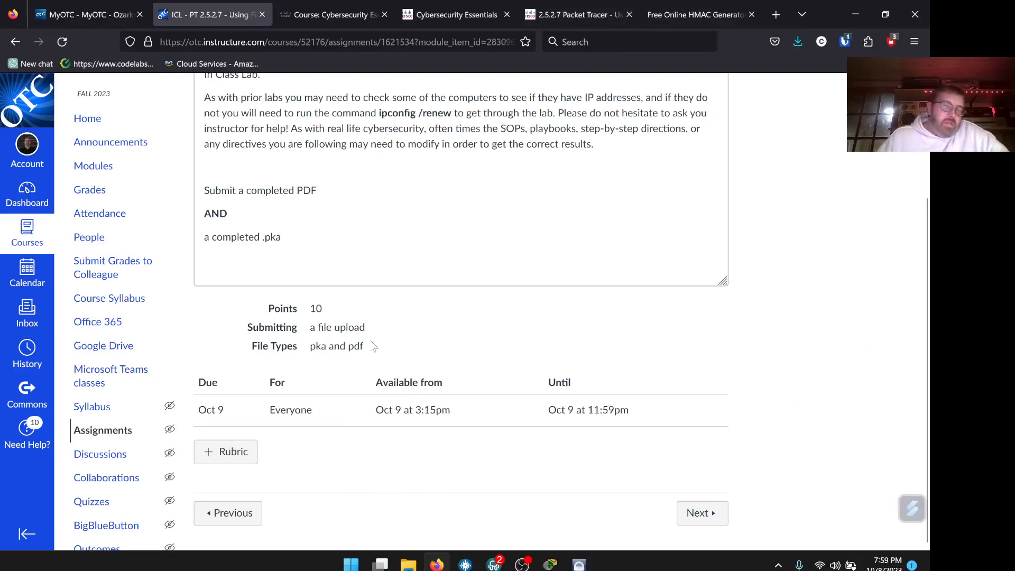
{"action": "scroll", "coordinate": [374, 346], "scroll_direction": "up", "scroll_amount": 1}
{"action": "scroll", "coordinate": [374, 346], "scroll_direction": "down", "scroll_amount": 1}
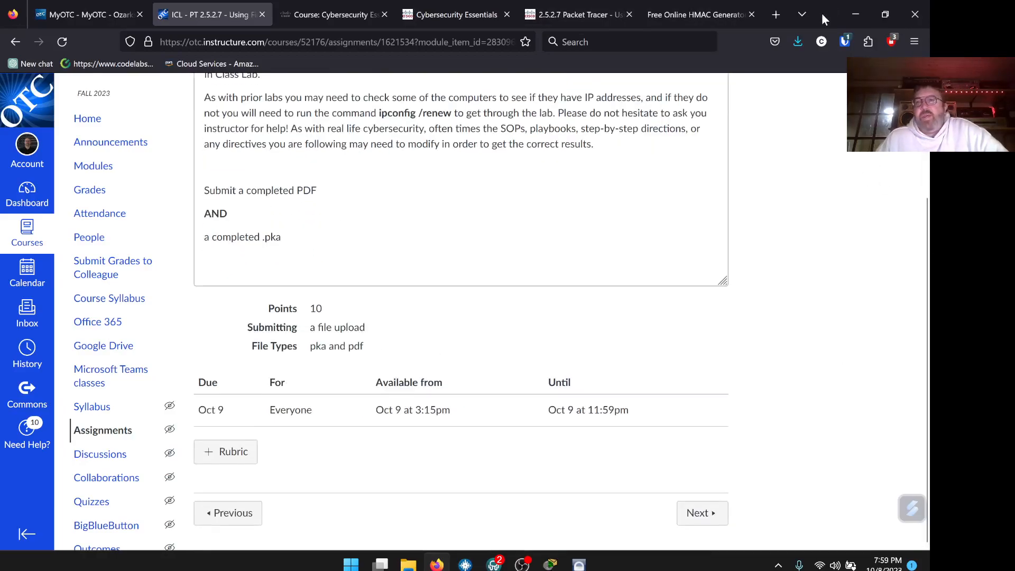